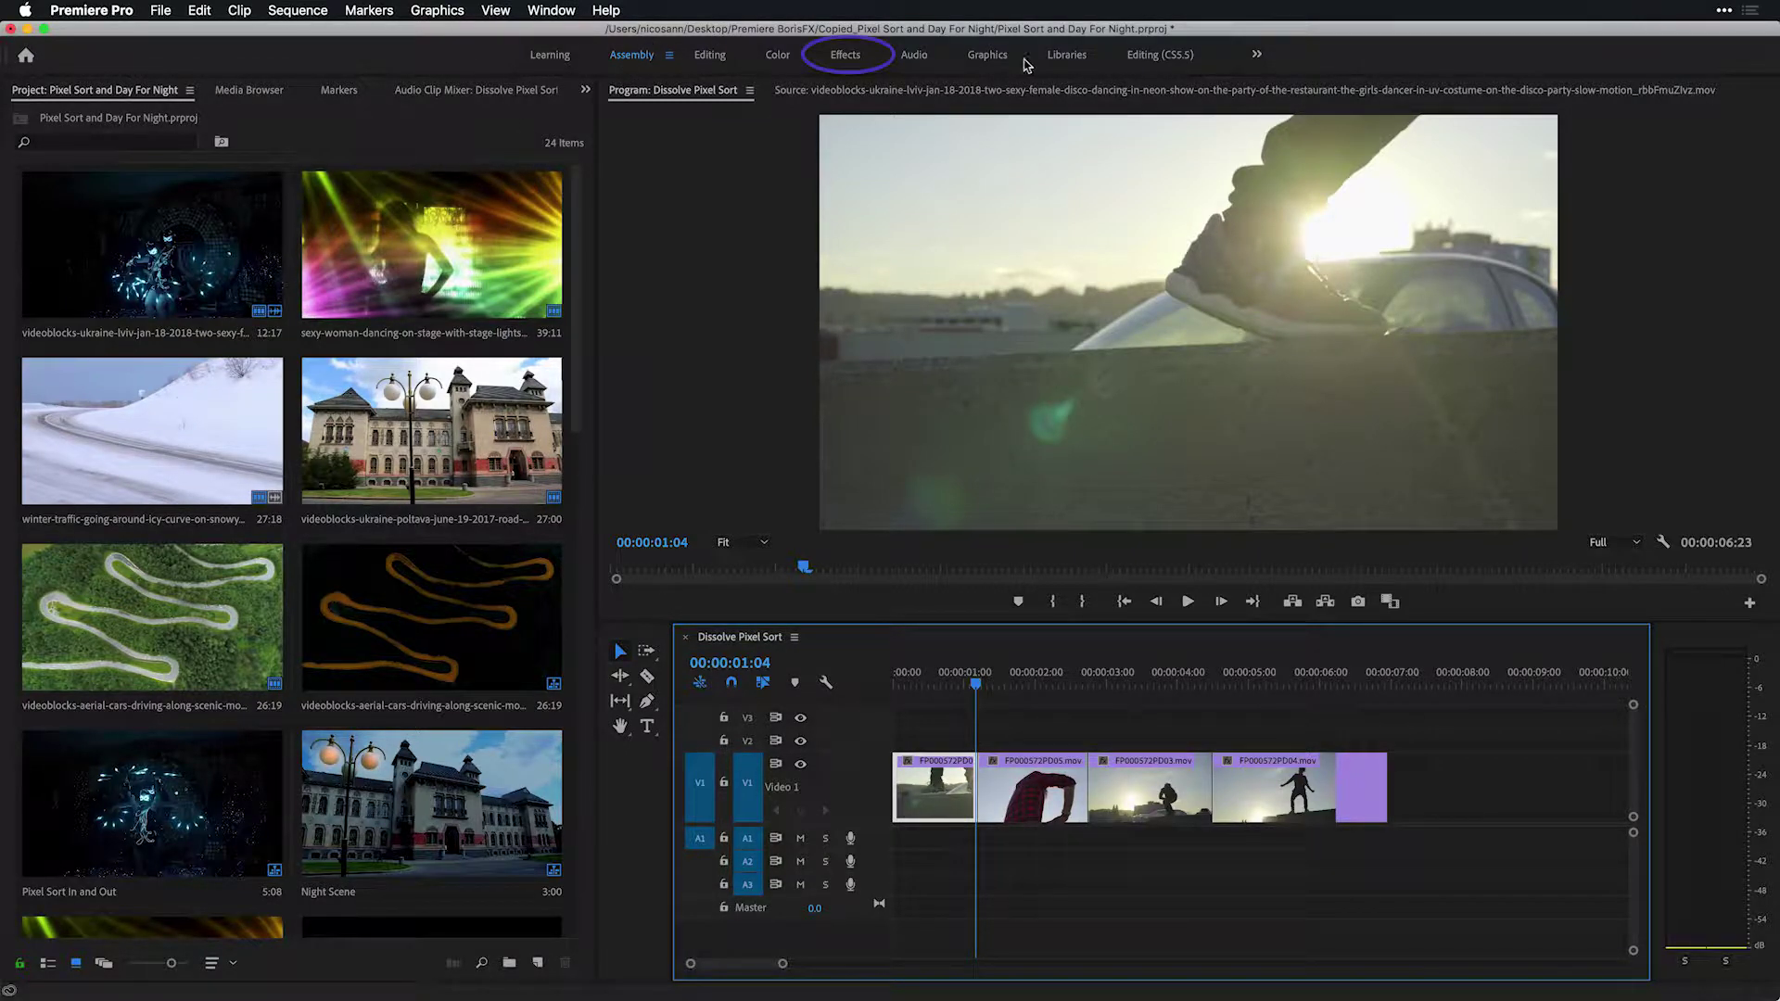
Step: Switch Premiere Pro to the Effects workspace layout
click(859, 60)
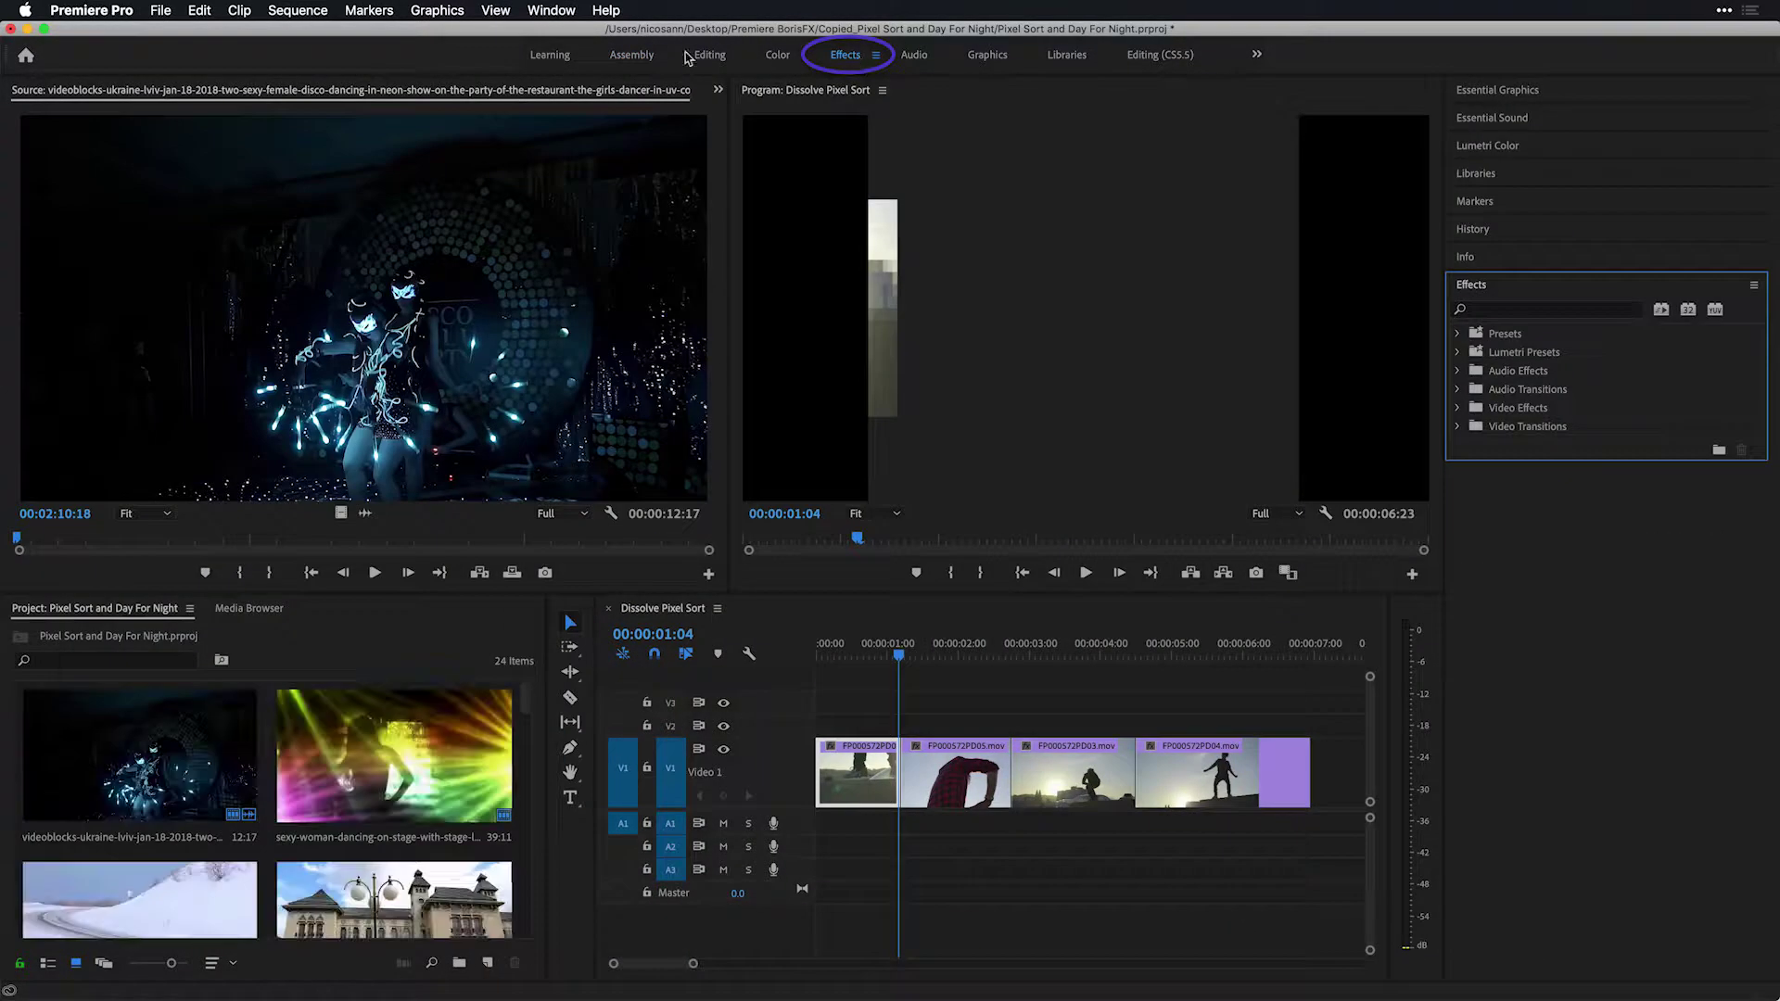
Step: Search 'dissolvepixel' and place S_DissolvePixelSort on the first cut, previewing at 00:00:01:05
click(1515, 312)
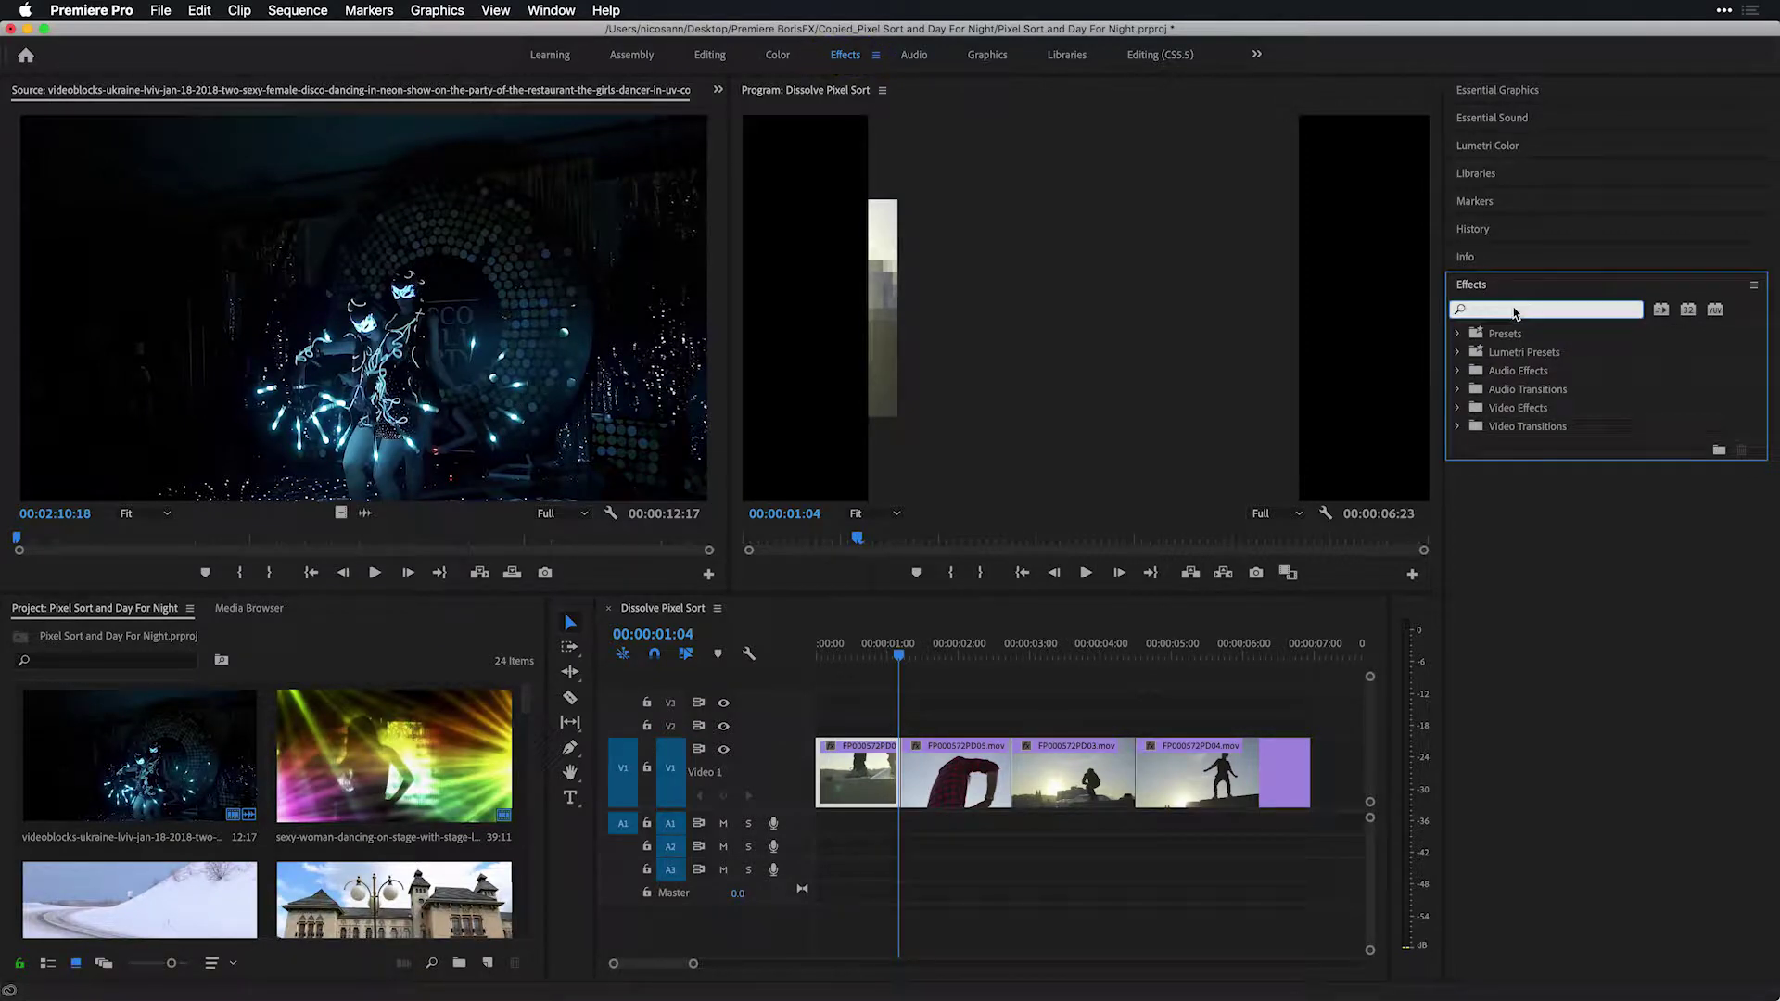
text(disso)
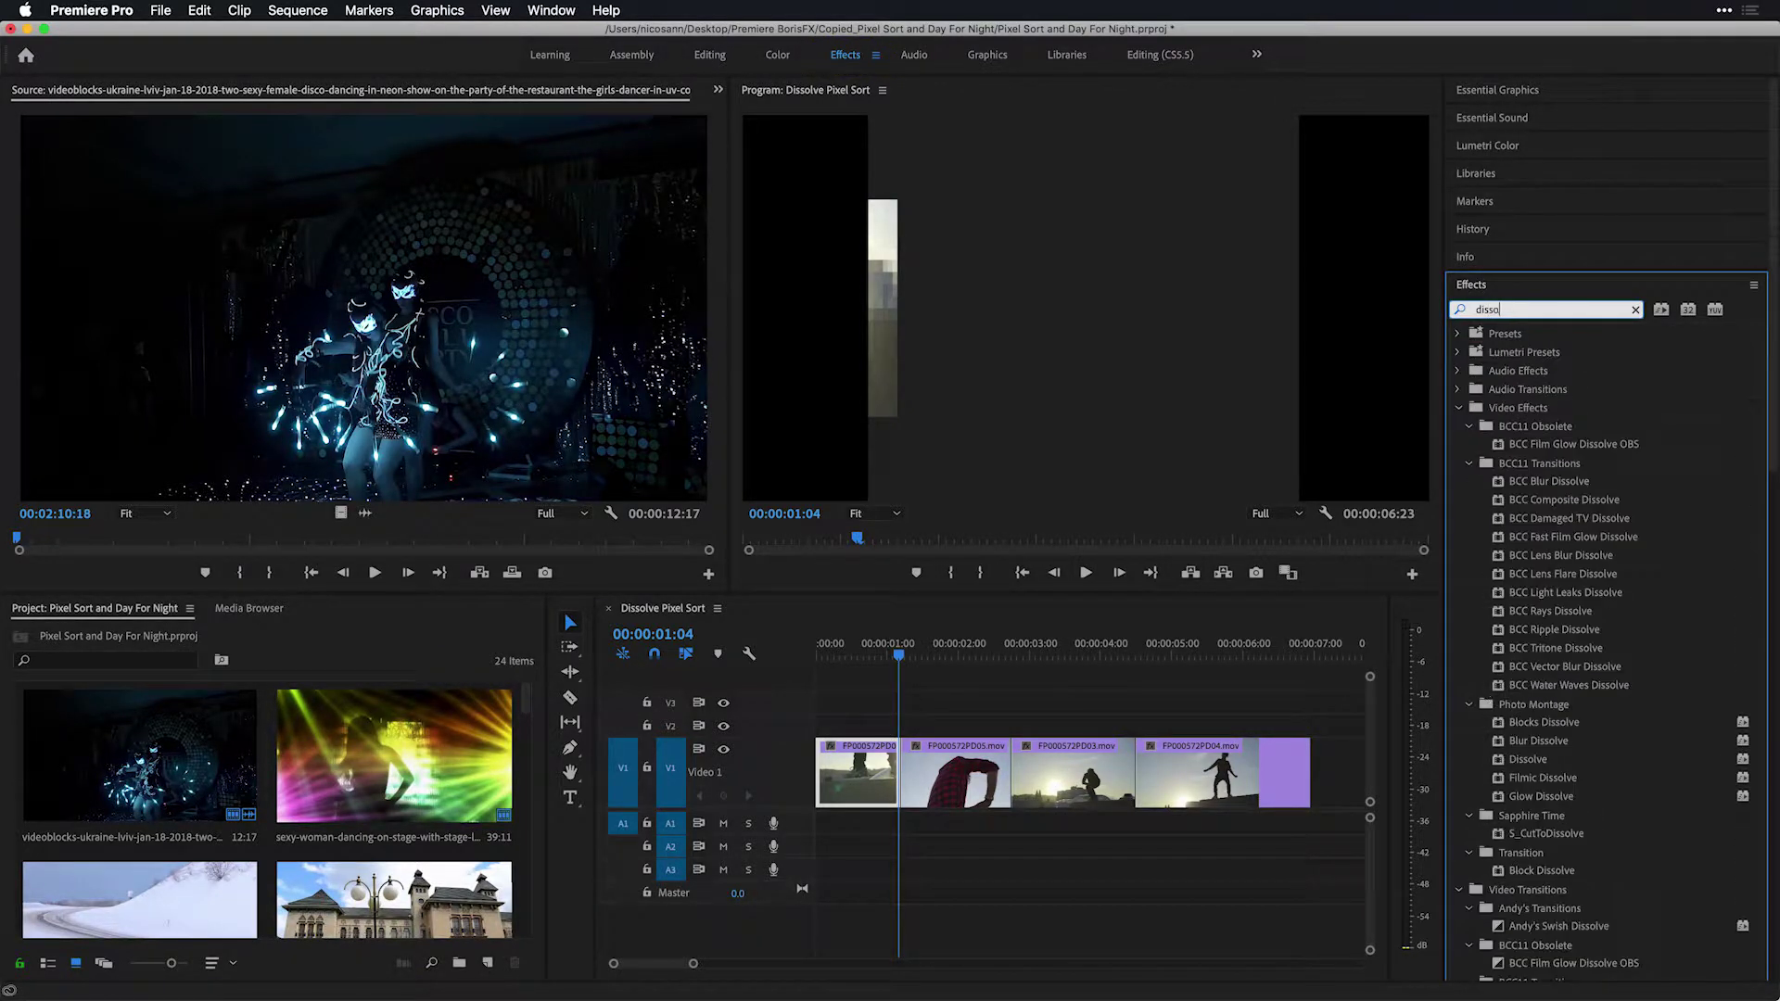
text(lvepixel)
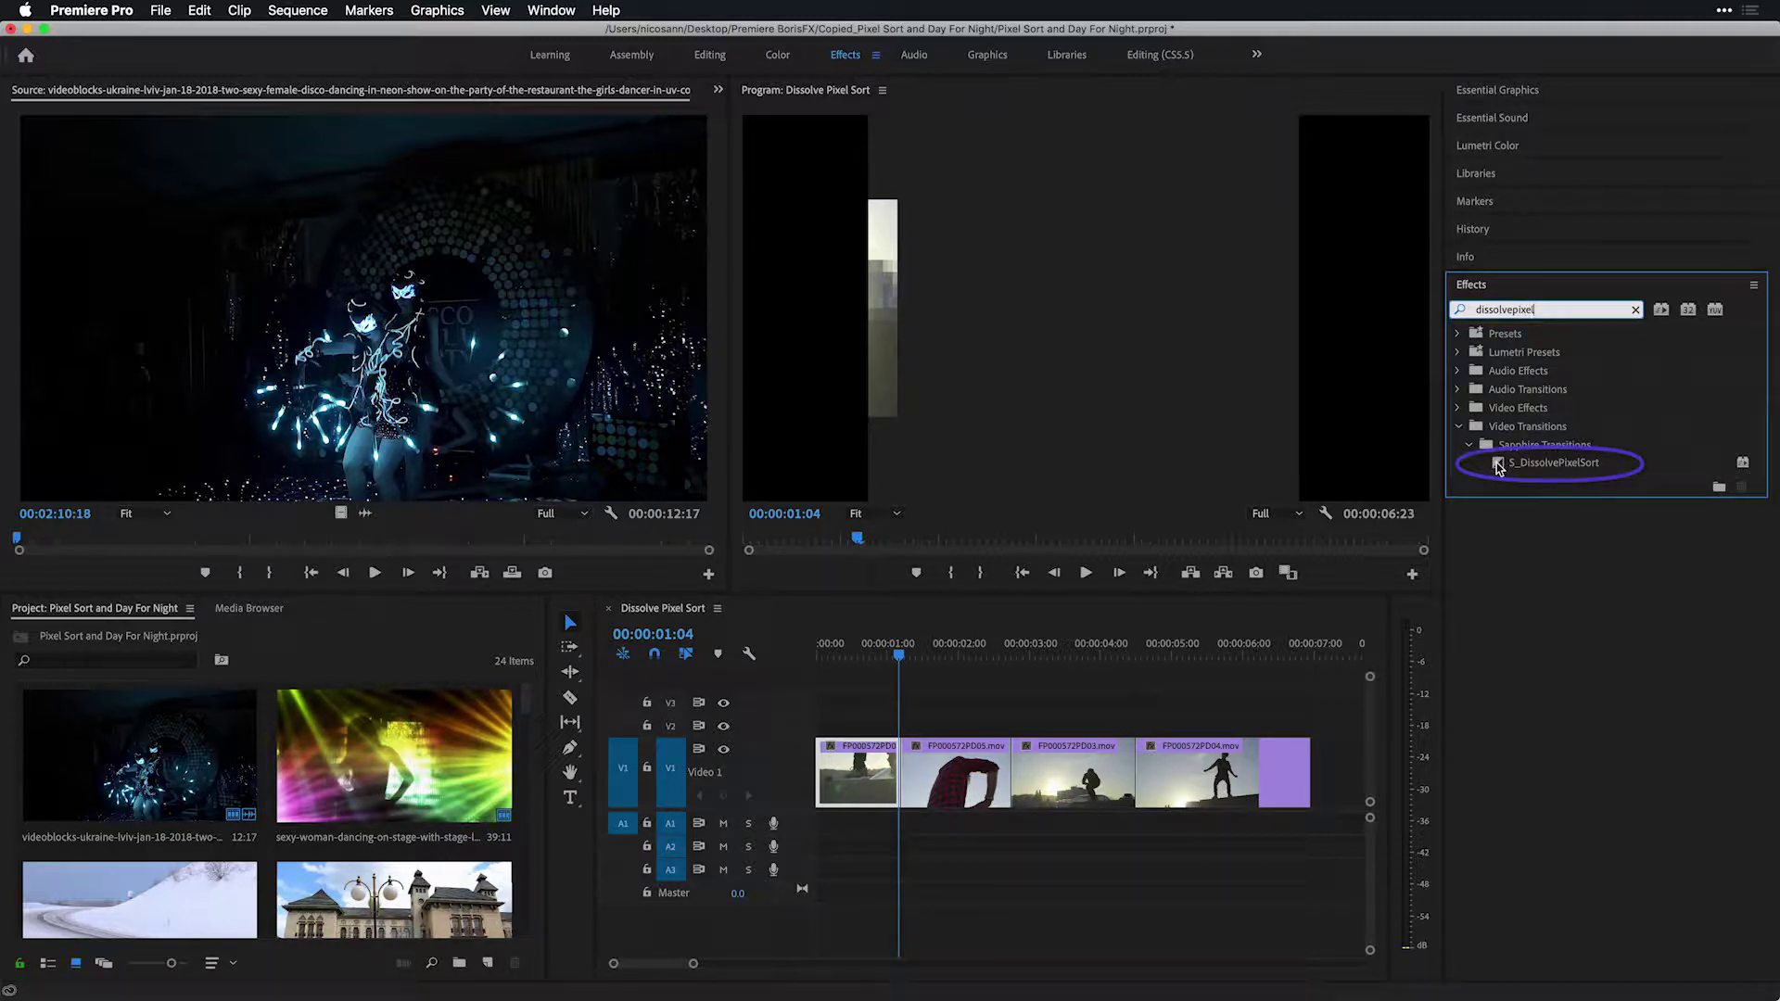
mouse_move(1499, 465)
mouse_down()
mouse_move(1158, 705)
mouse_move(890, 774)
mouse_move(913, 774)
mouse_up()
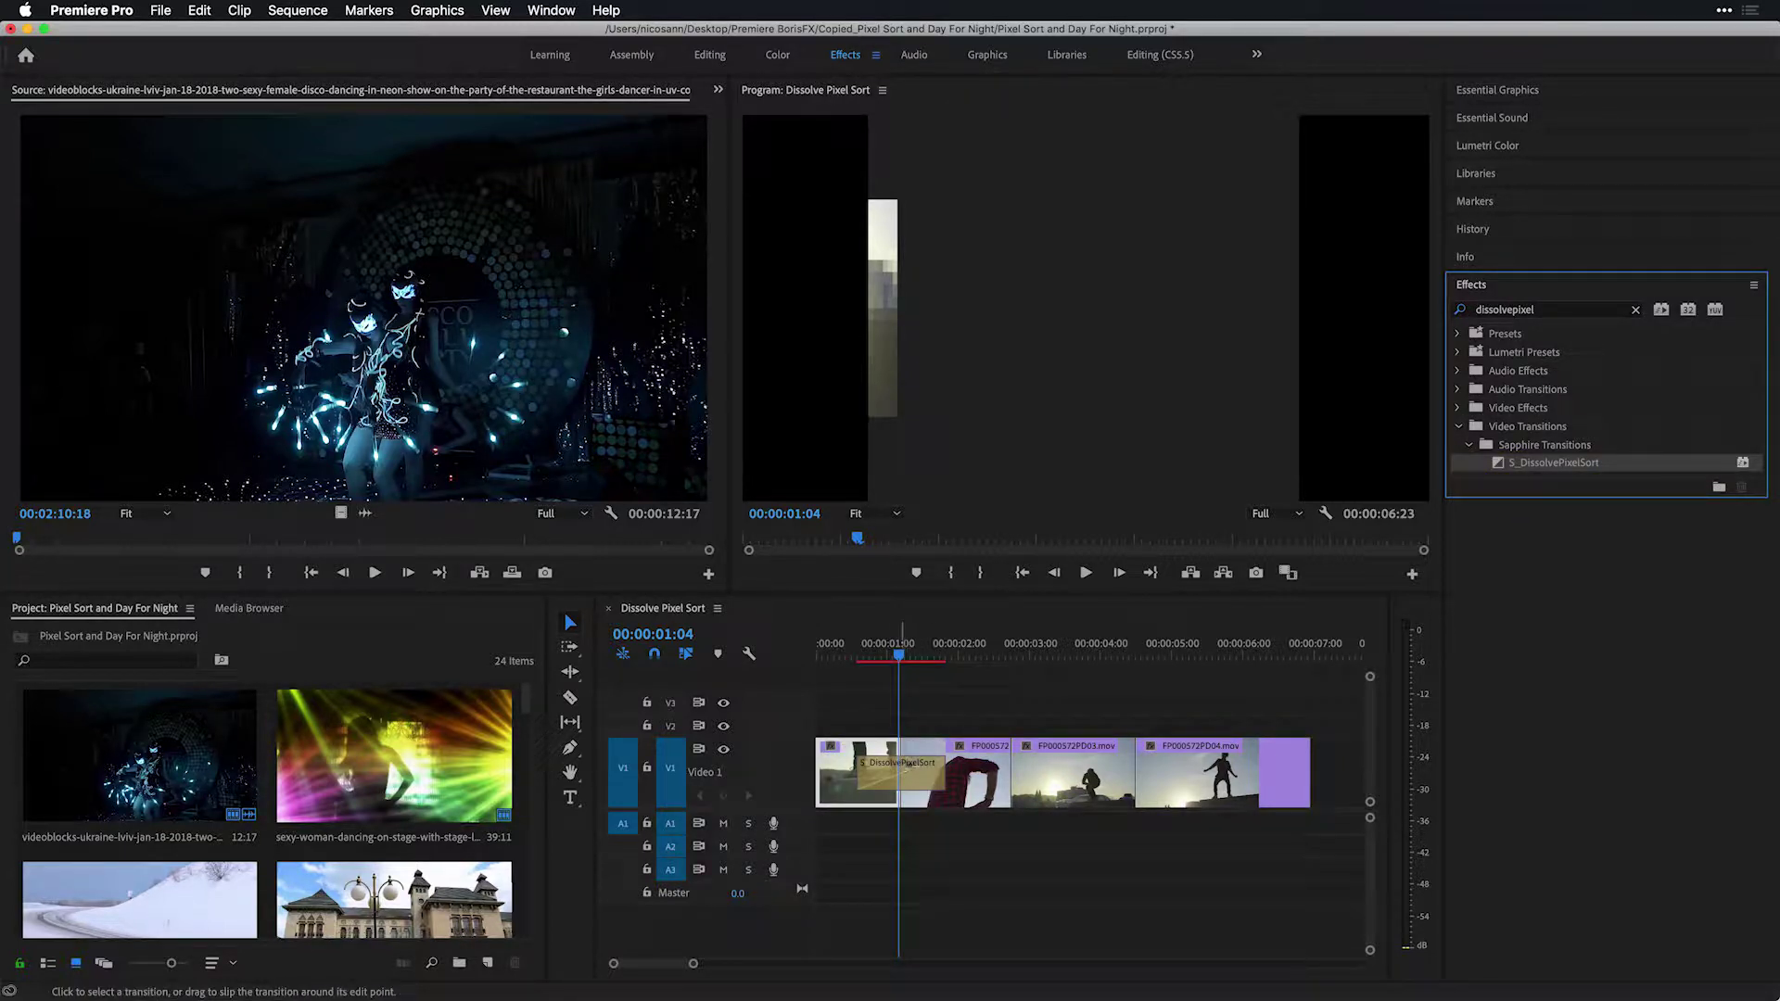
click(901, 655)
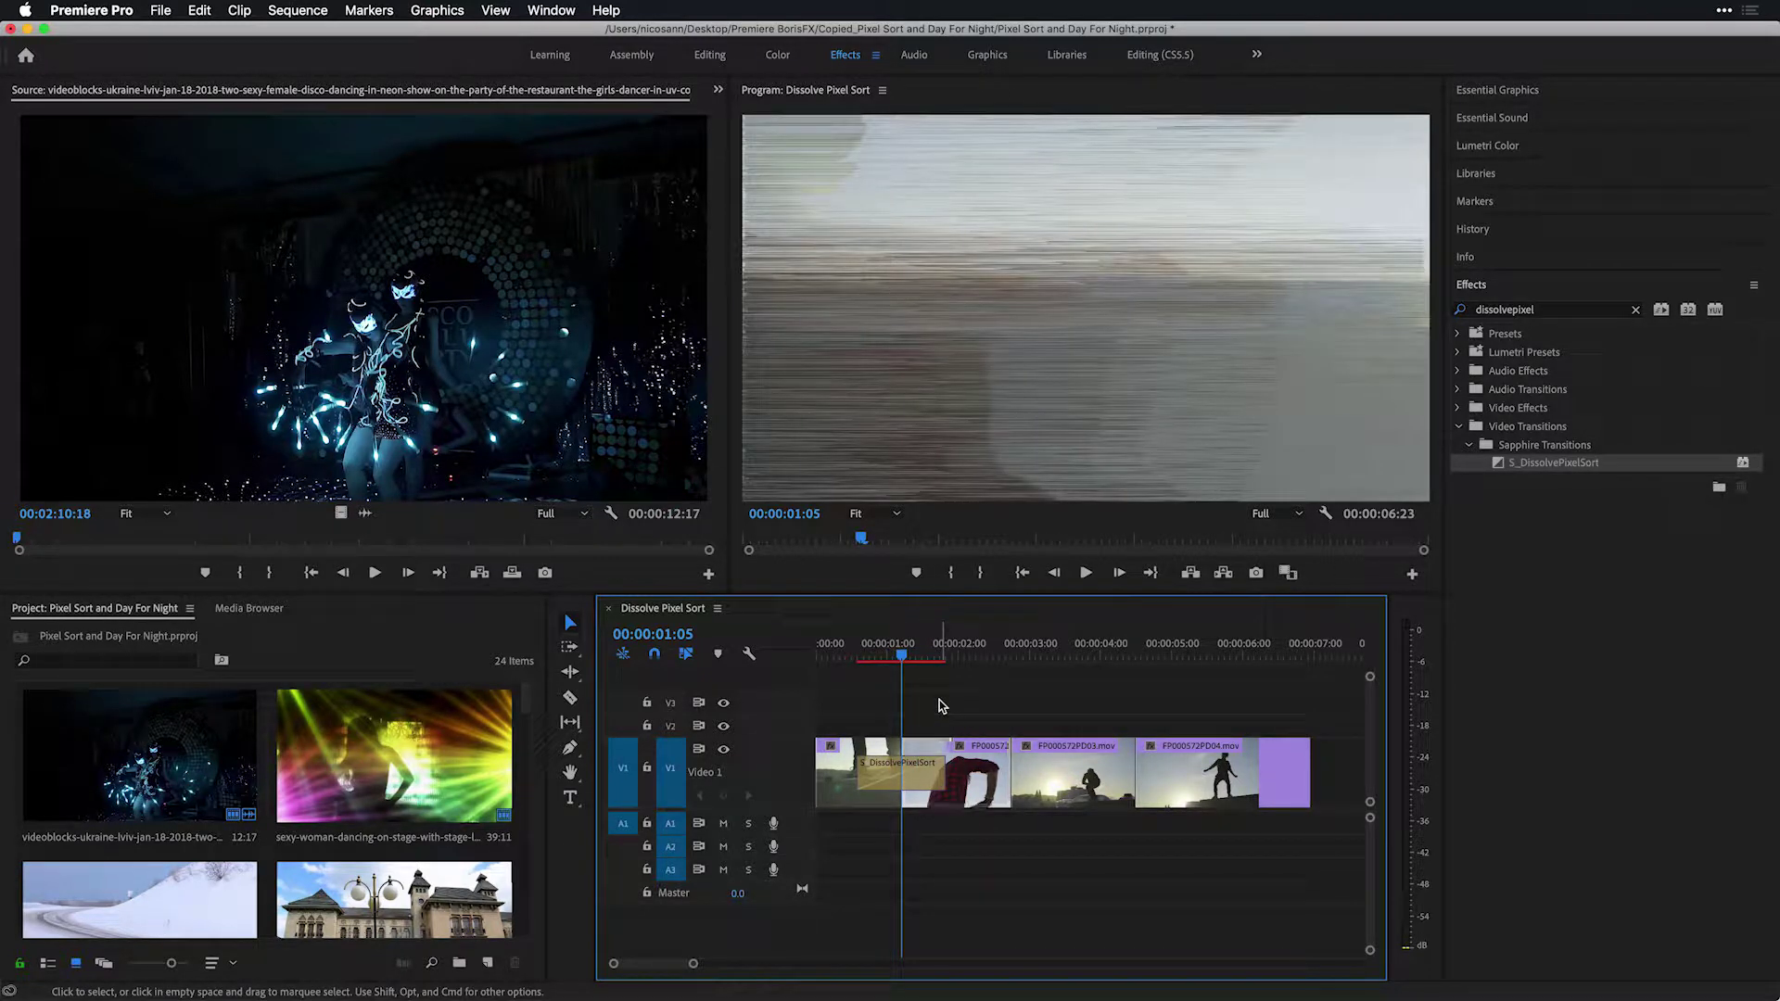
Step: Show the transition's Effect Controls and switch its Effect to the Radial pixel sort
click(899, 785)
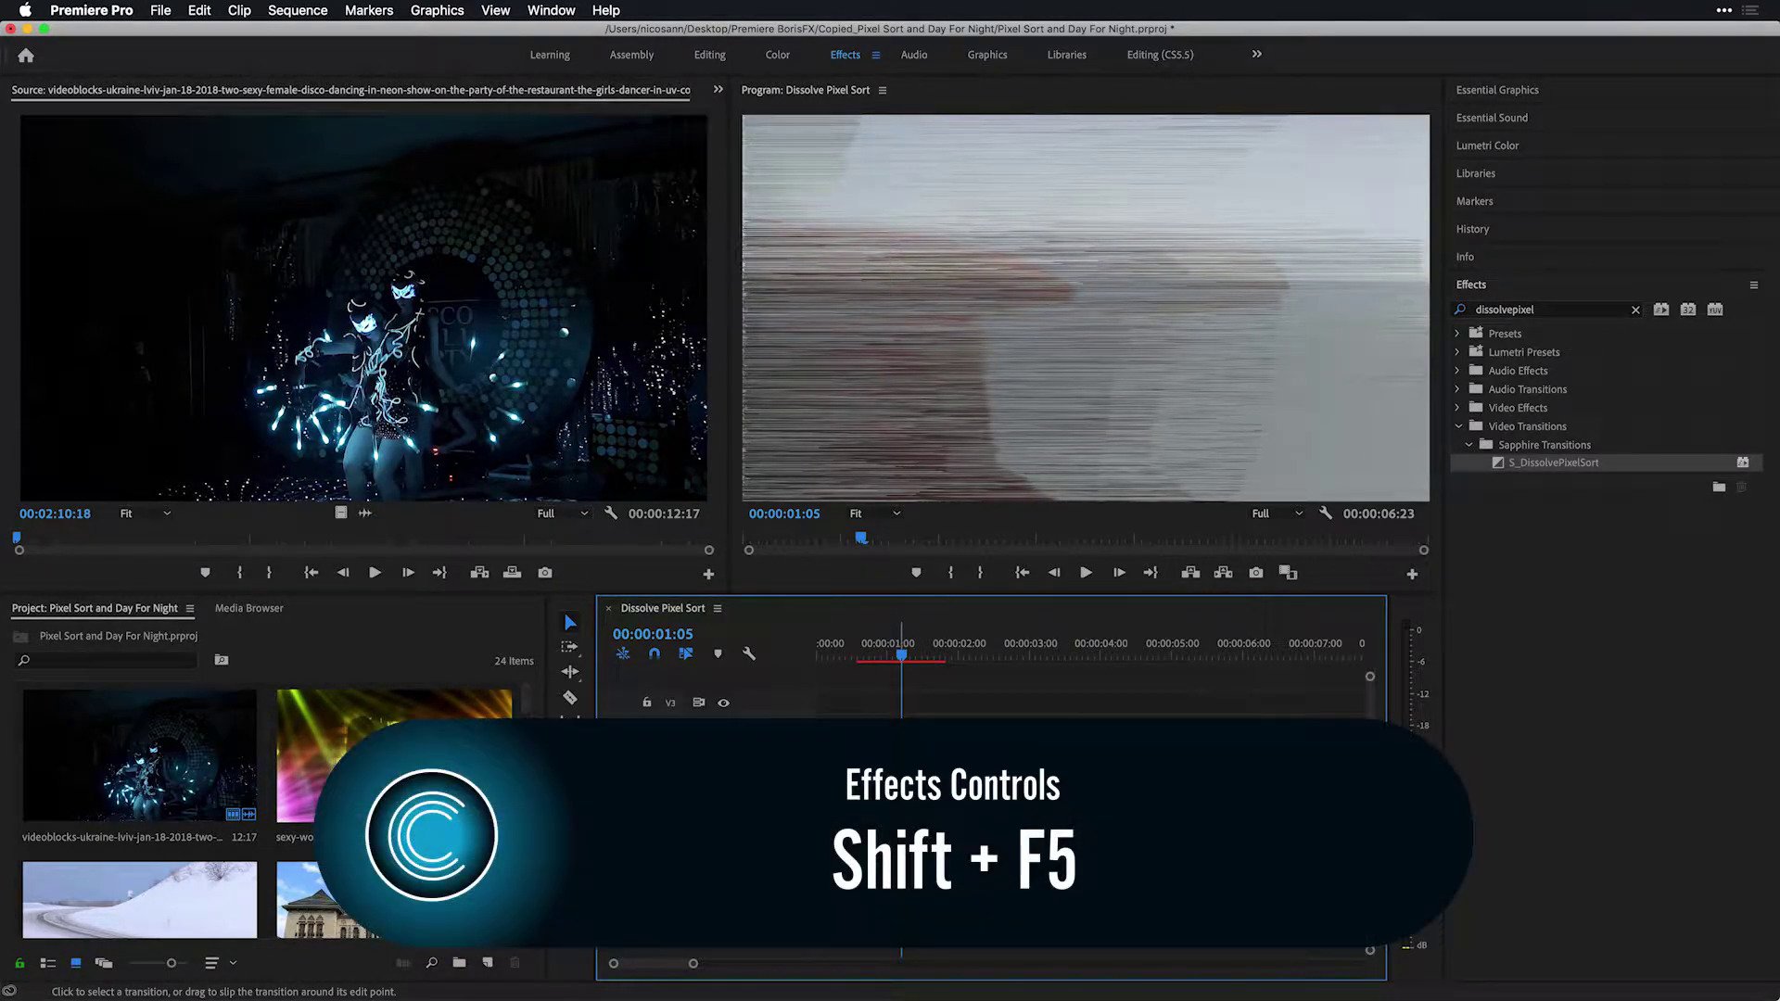
key(shift+F5)
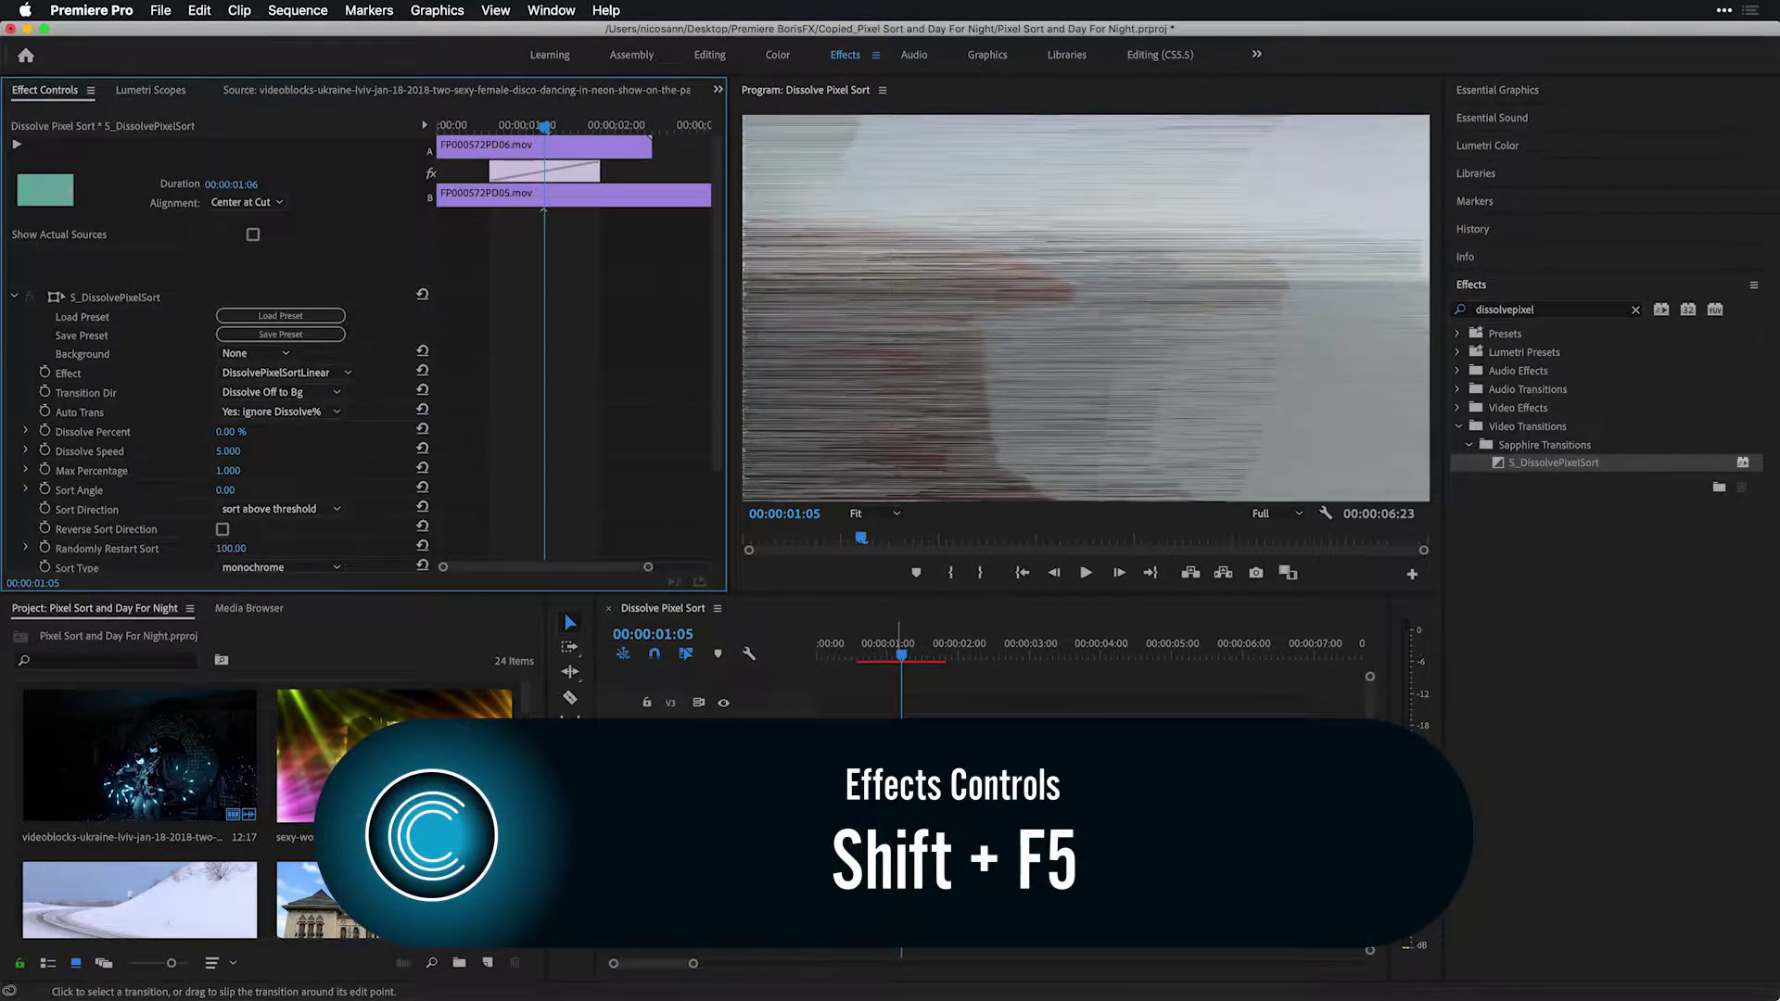
scroll(719, 484, down, 3)
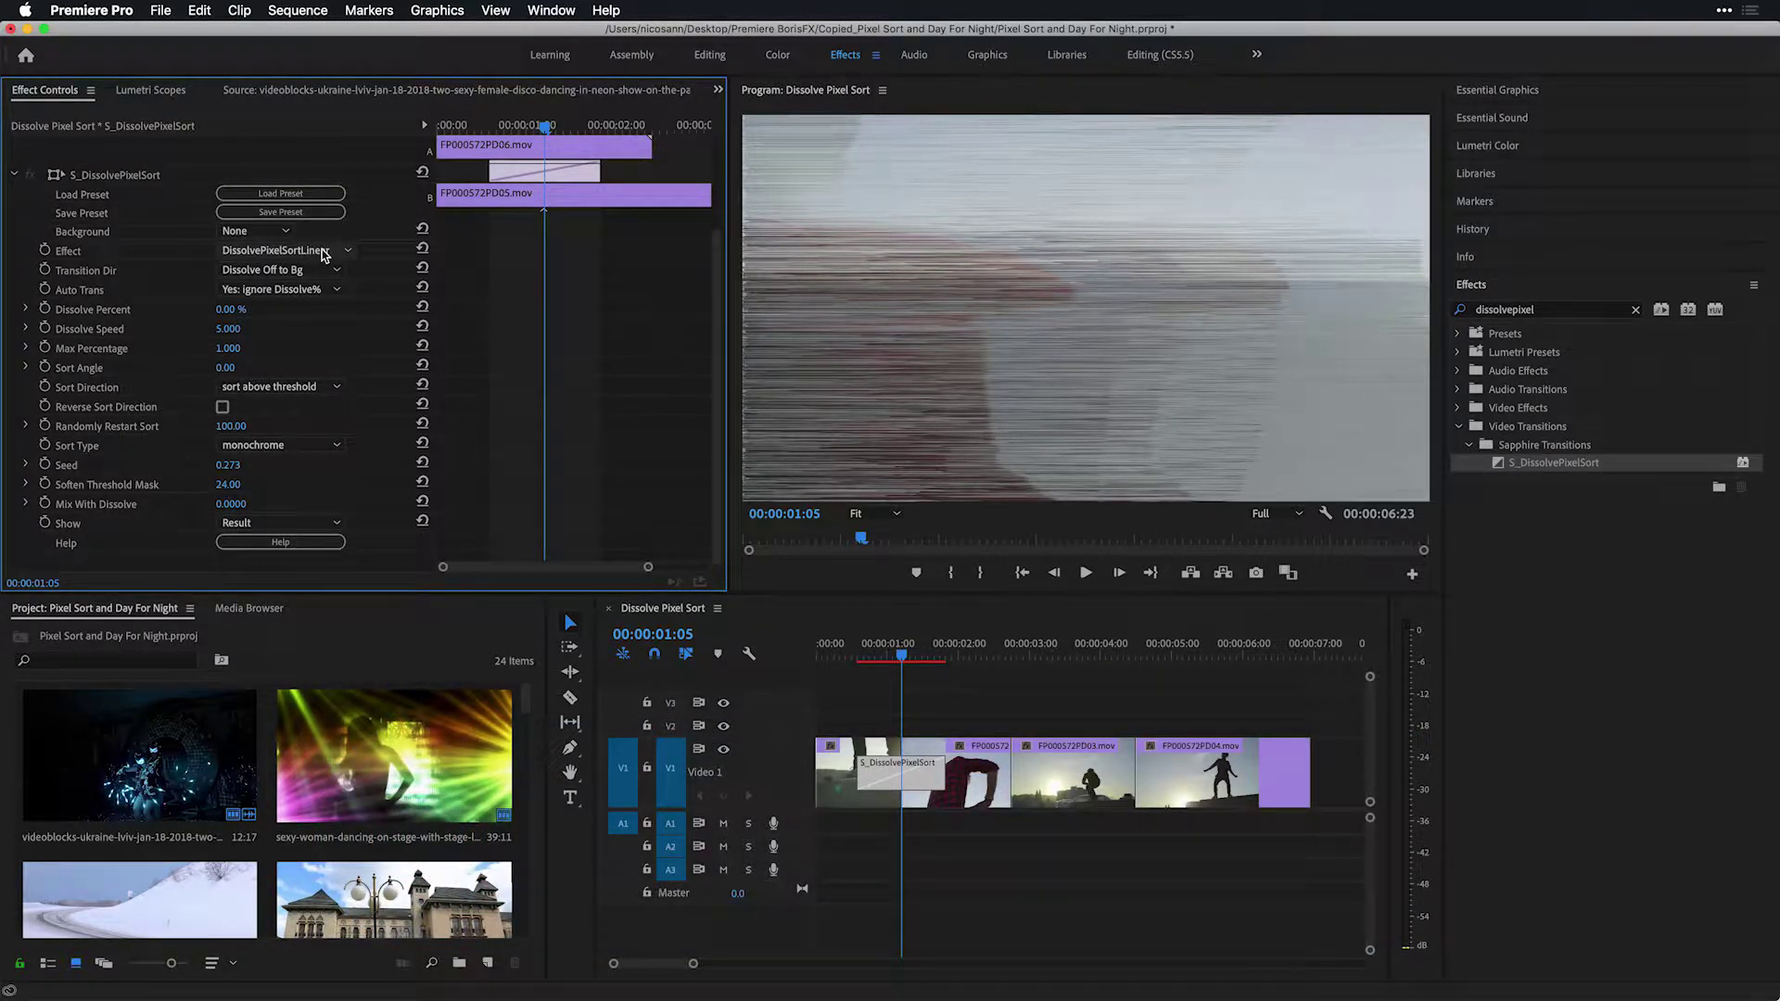
click(323, 256)
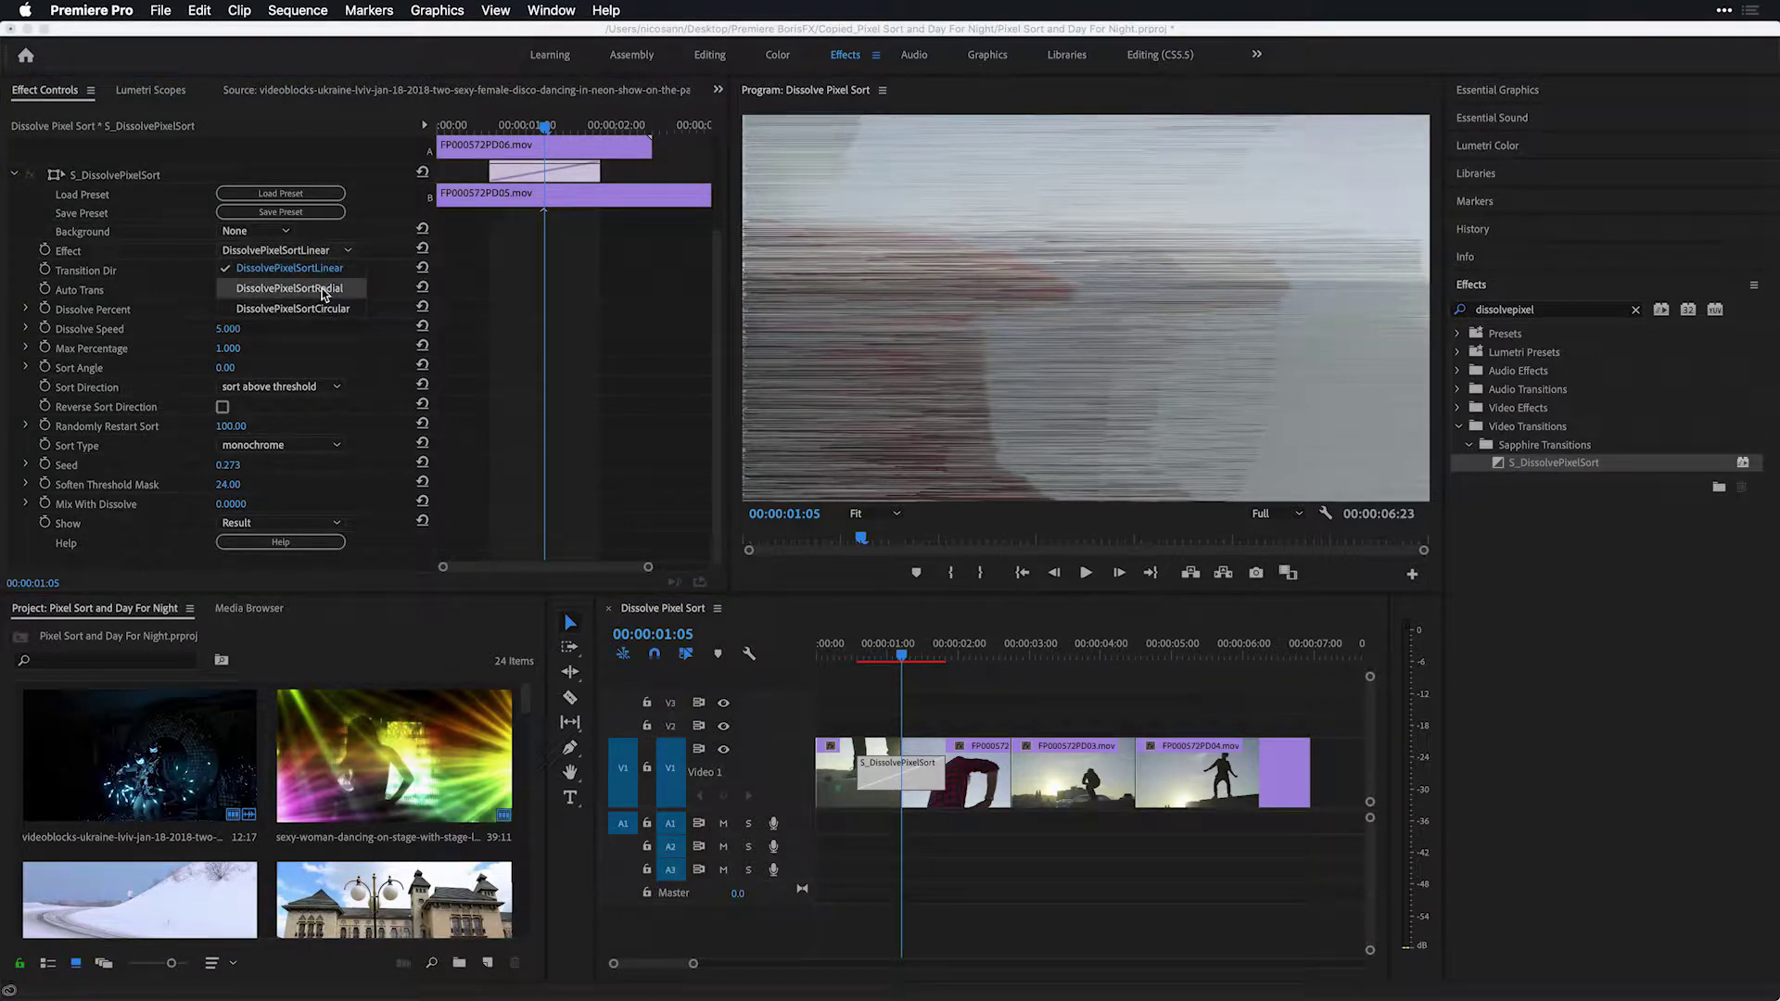
click(326, 290)
Step: Try the Circular mode, settle on DissolvePixelSortLinear, and bring up the Sapphire Preset Browser
click(332, 252)
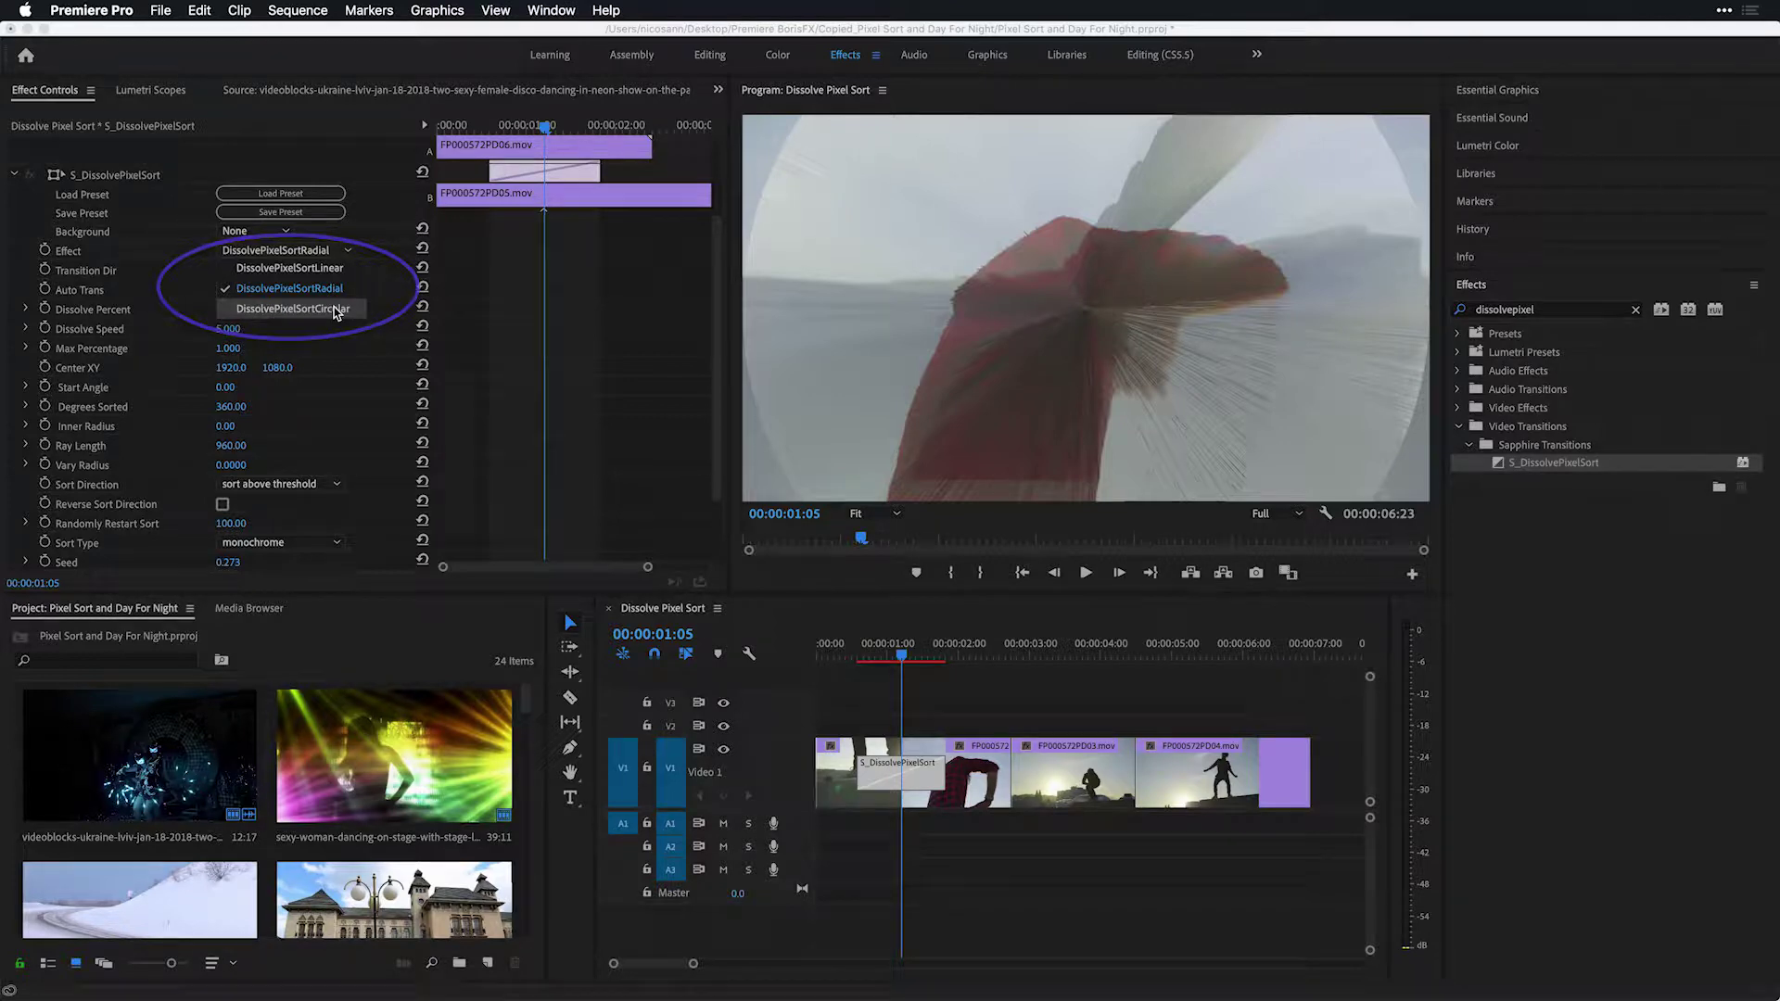
click(336, 311)
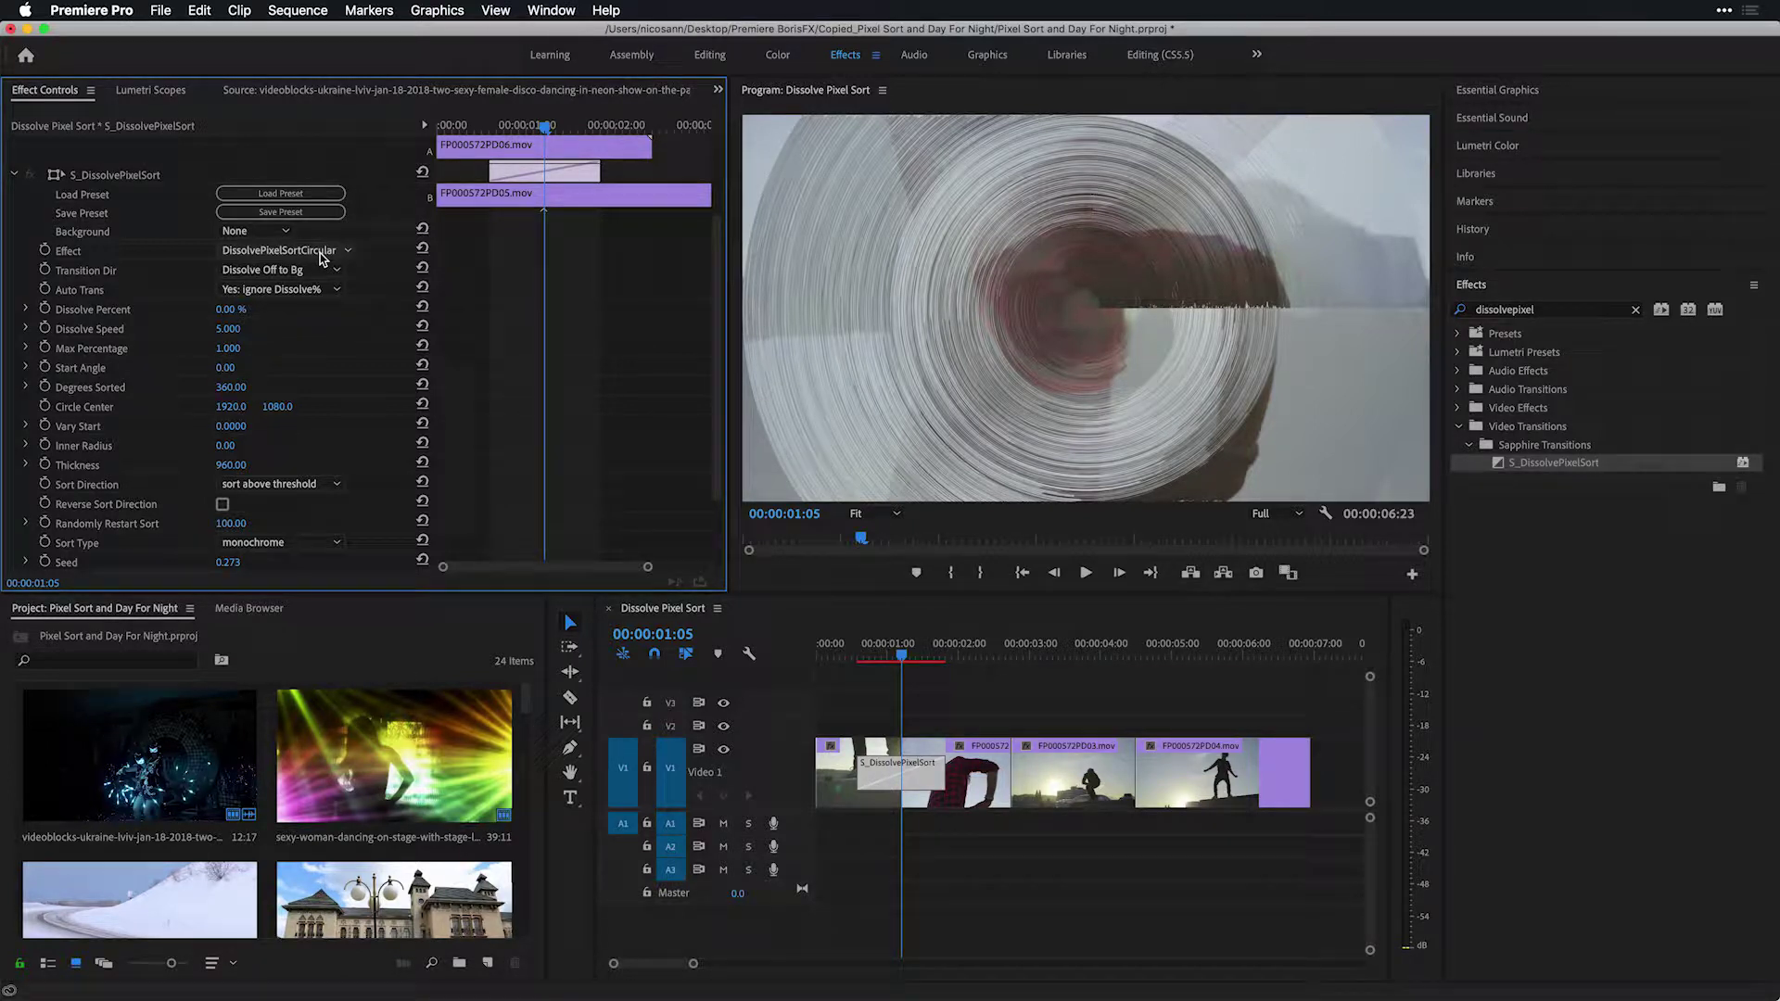
click(323, 253)
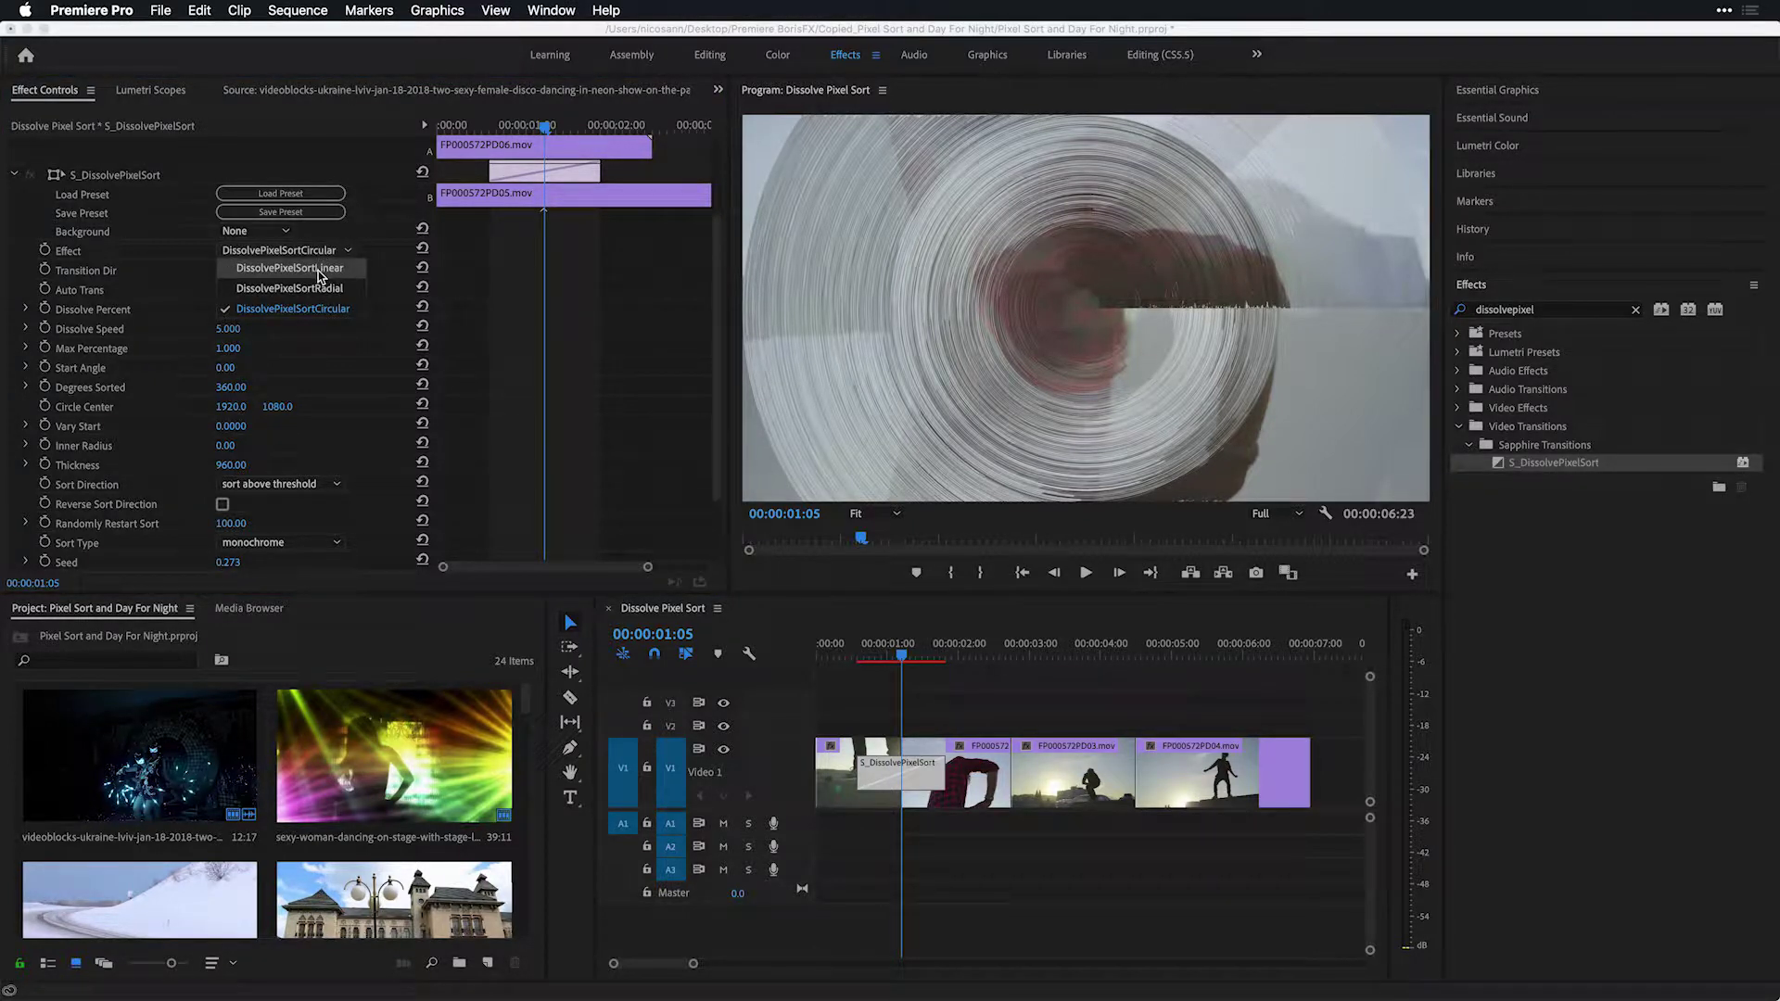
click(319, 268)
click(292, 194)
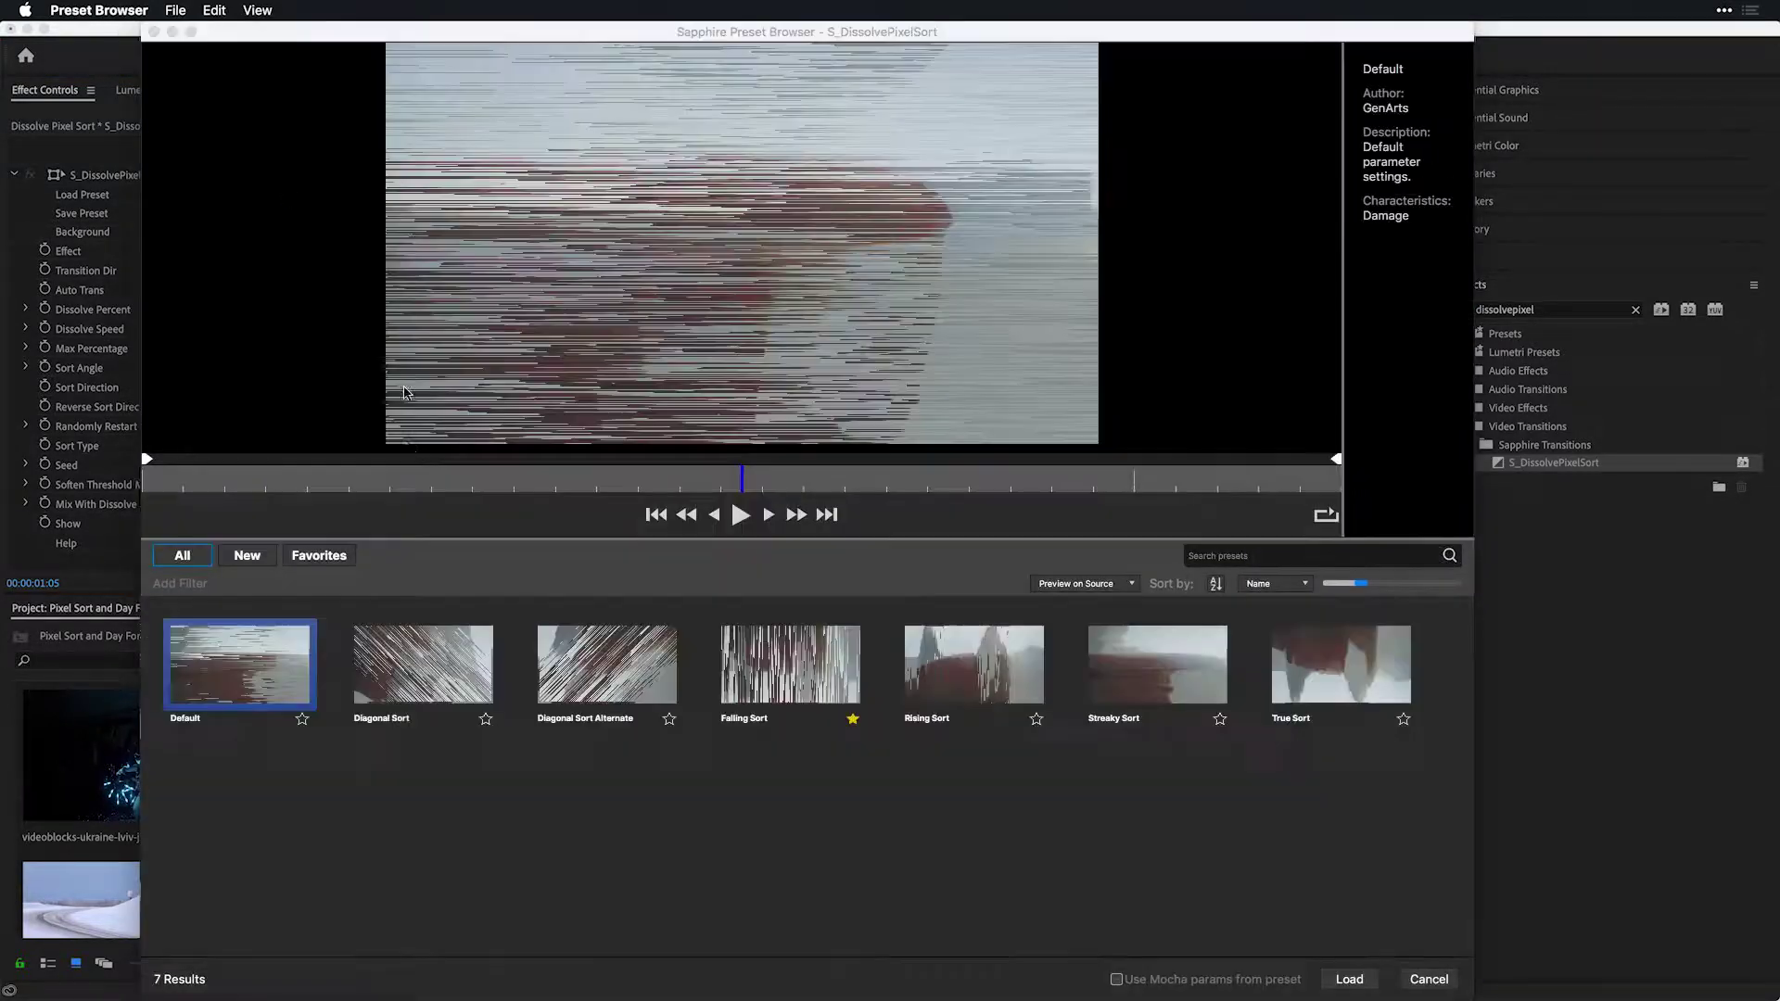
Step: Compare the Diagonal, Falling and Rising Sort presets, then load Falling Sort from Favorites
click(426, 656)
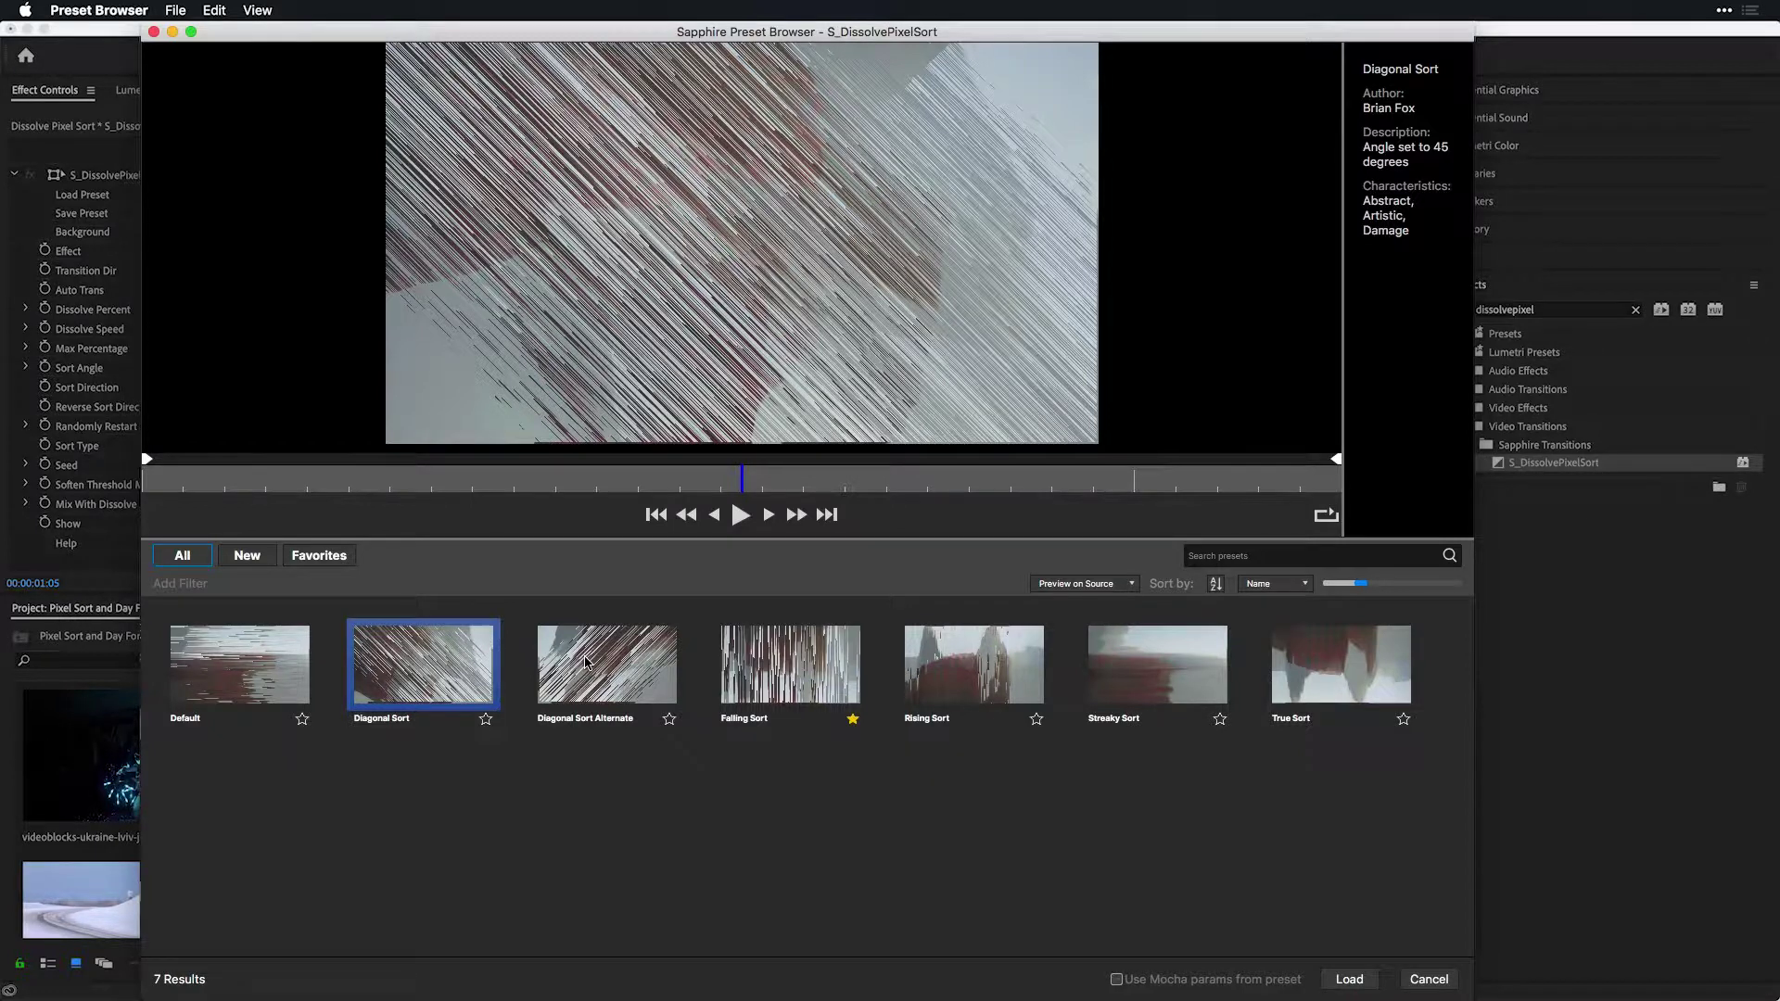
click(586, 662)
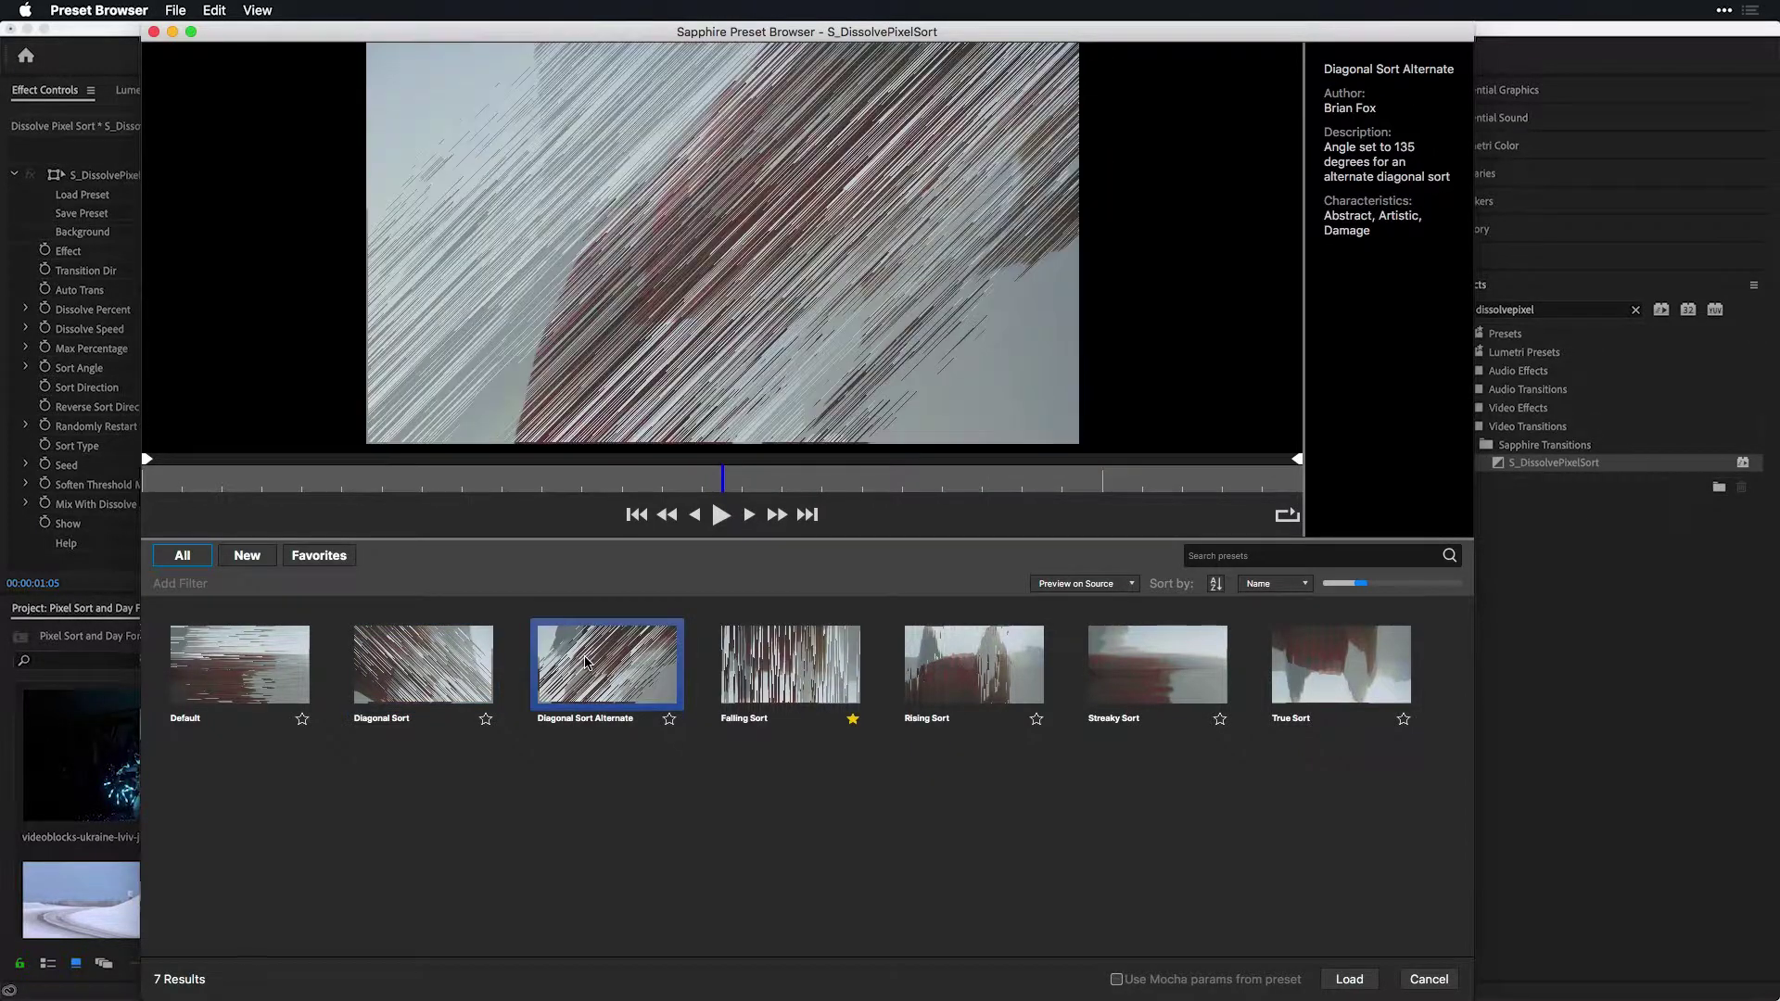
click(790, 661)
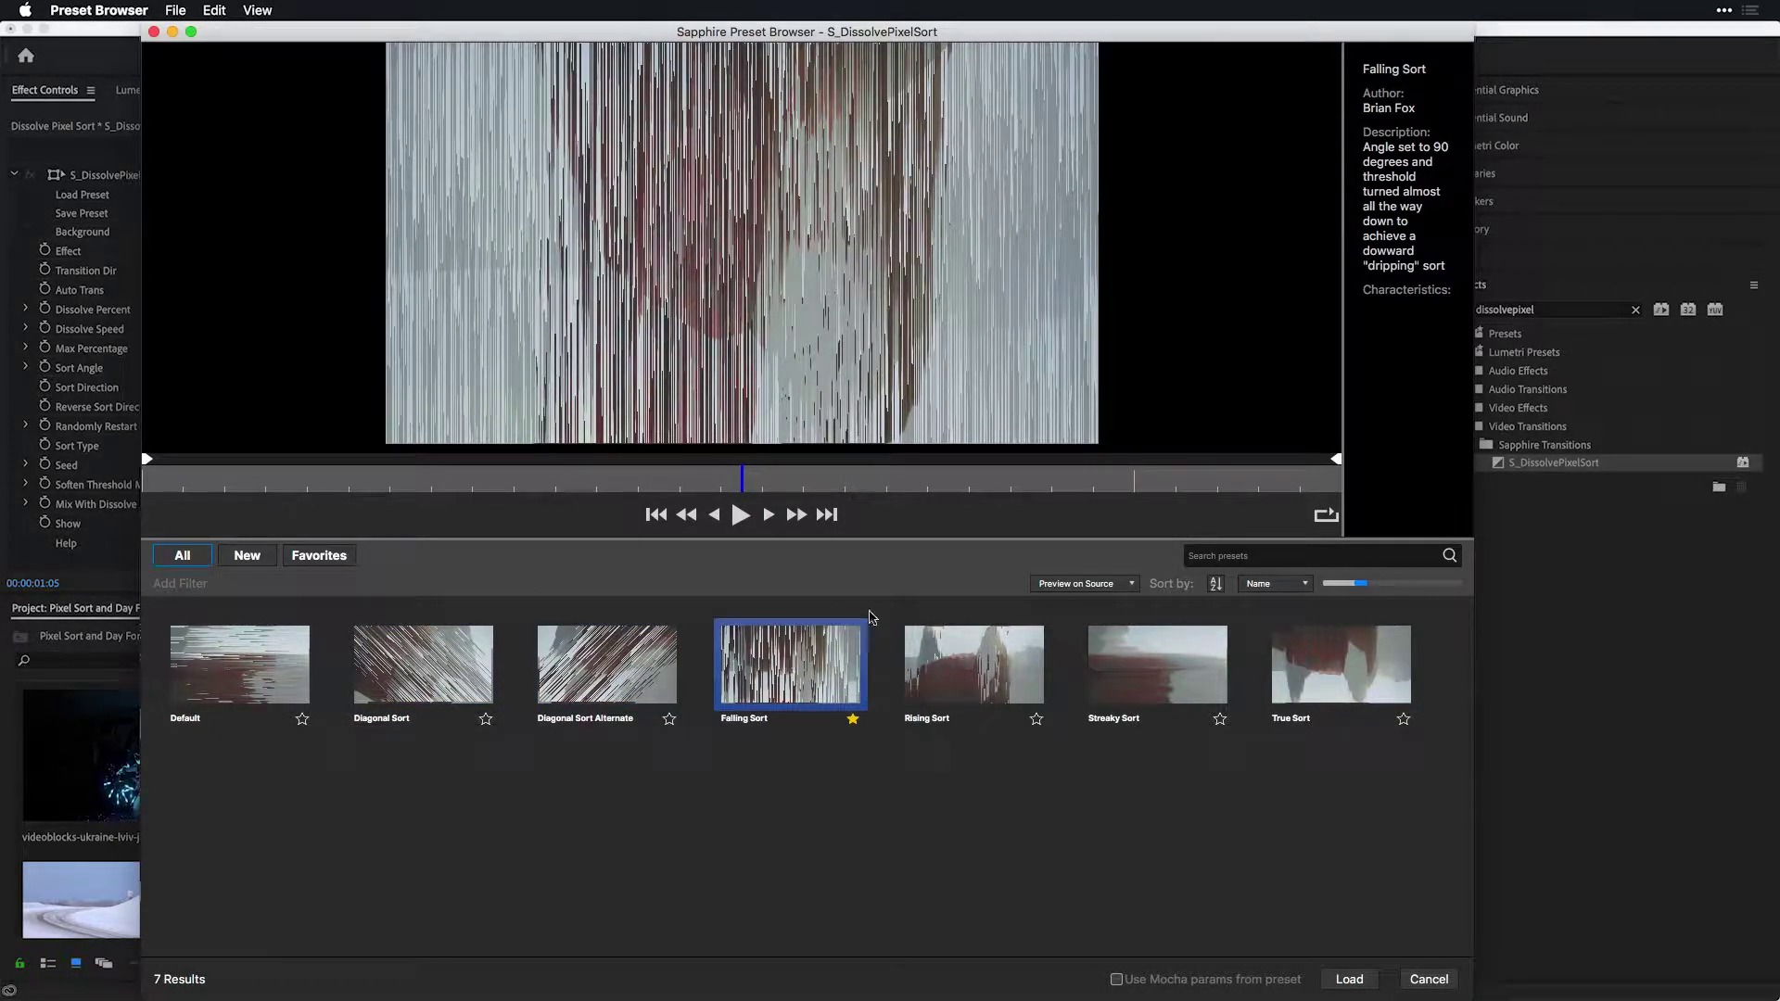
click(995, 659)
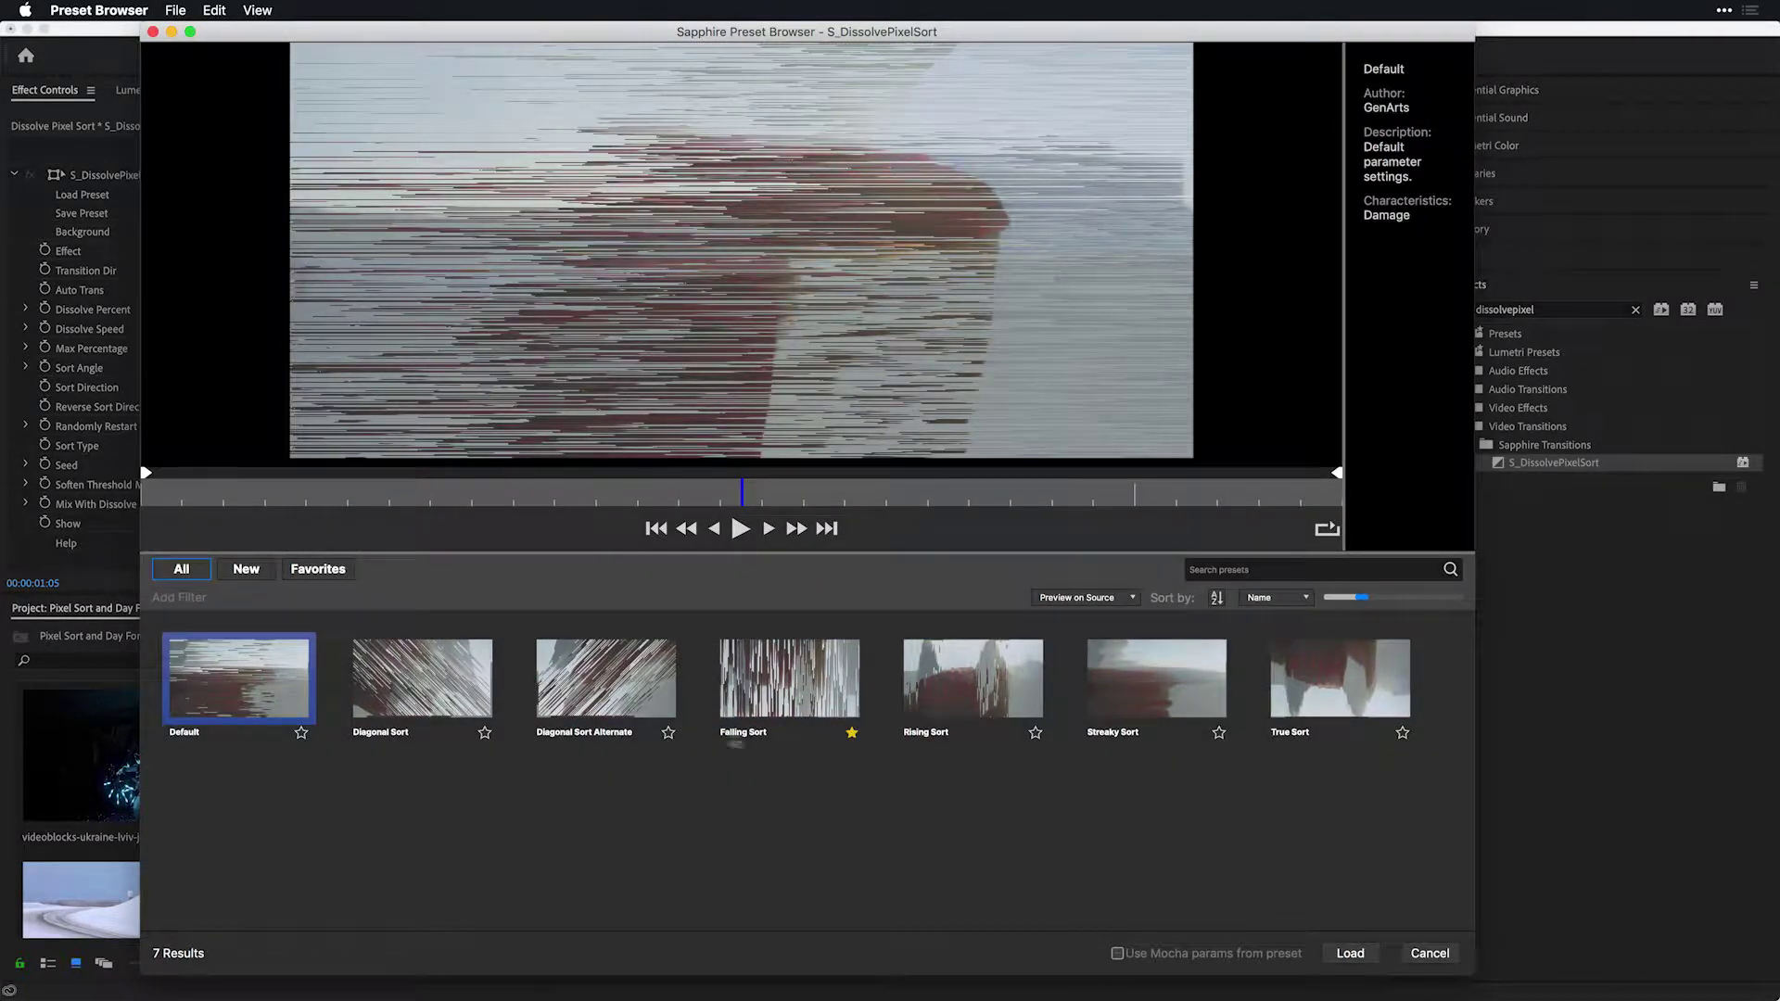
click(795, 687)
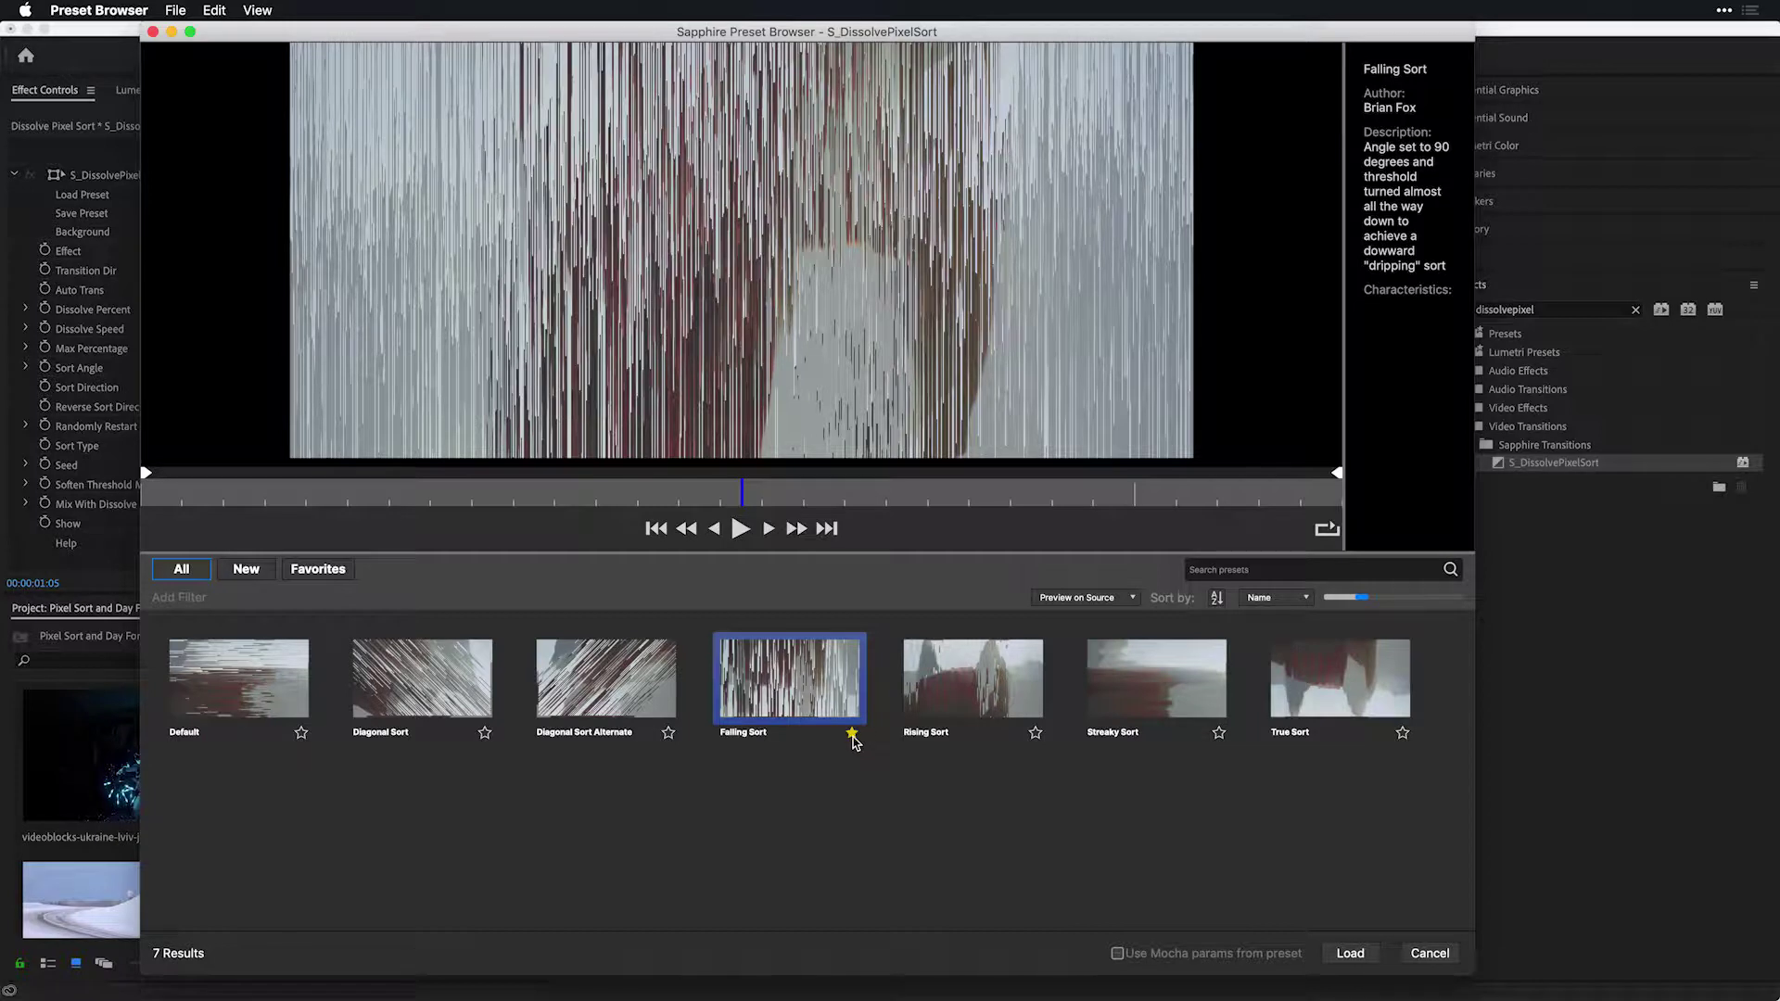
click(314, 572)
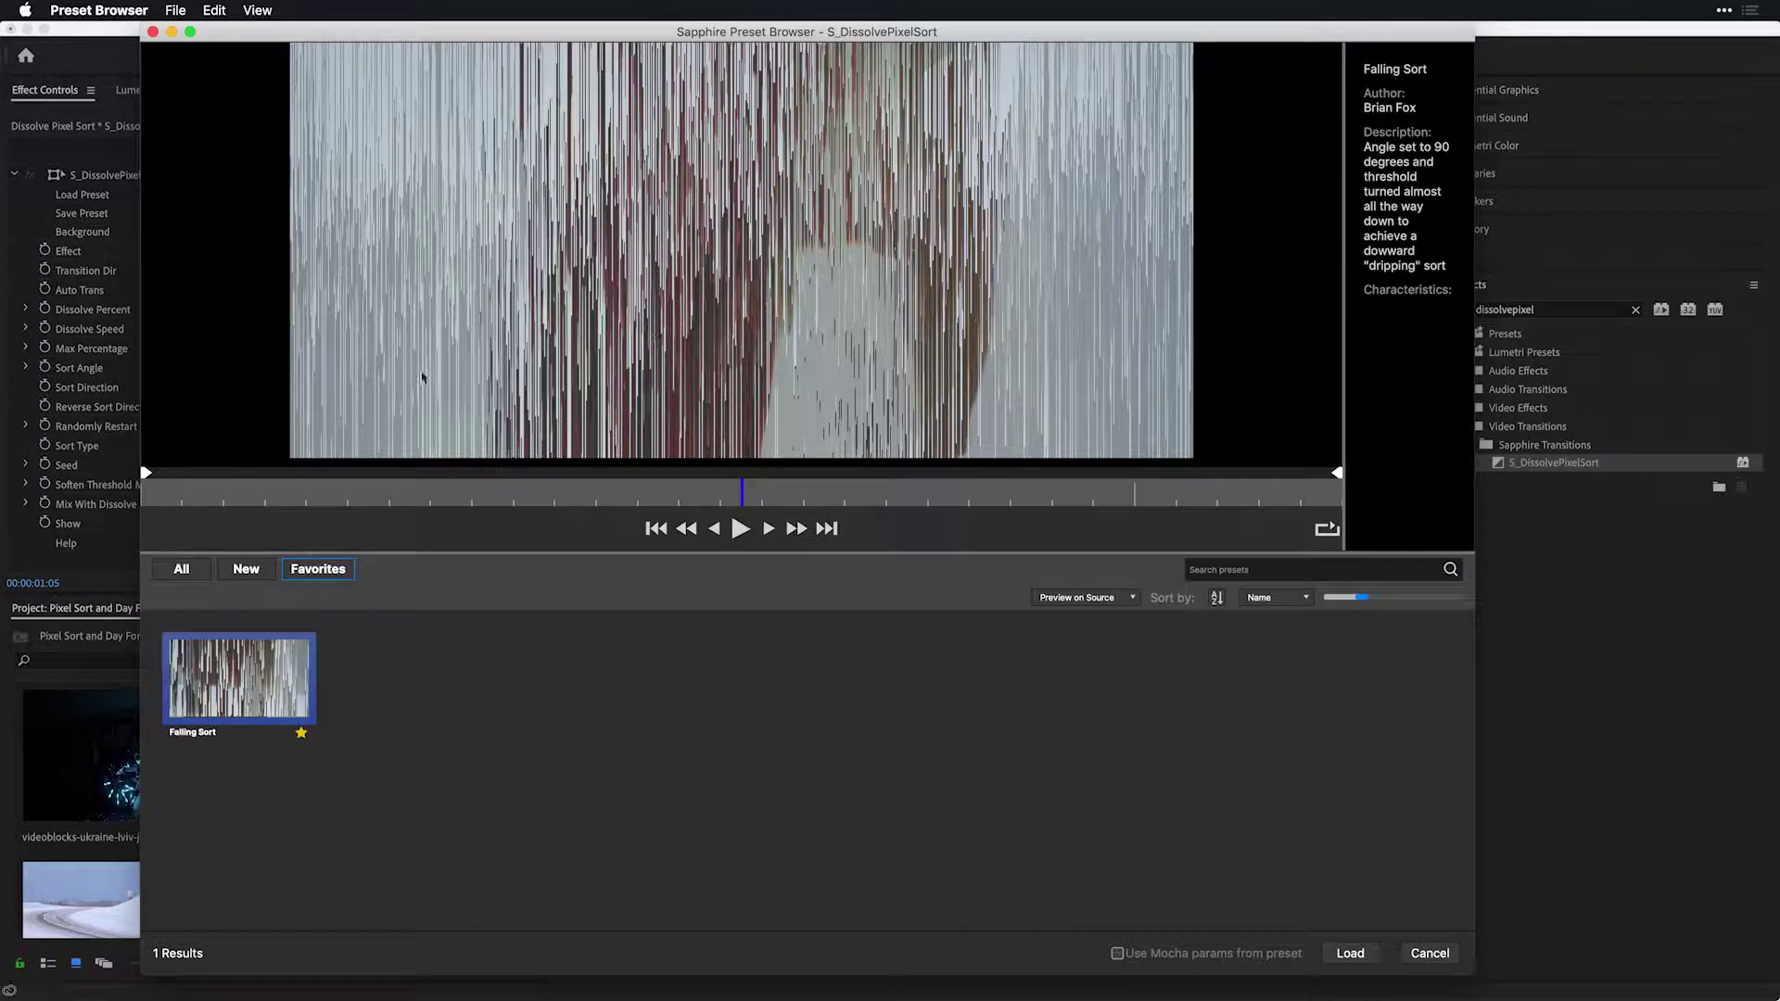
click(740, 529)
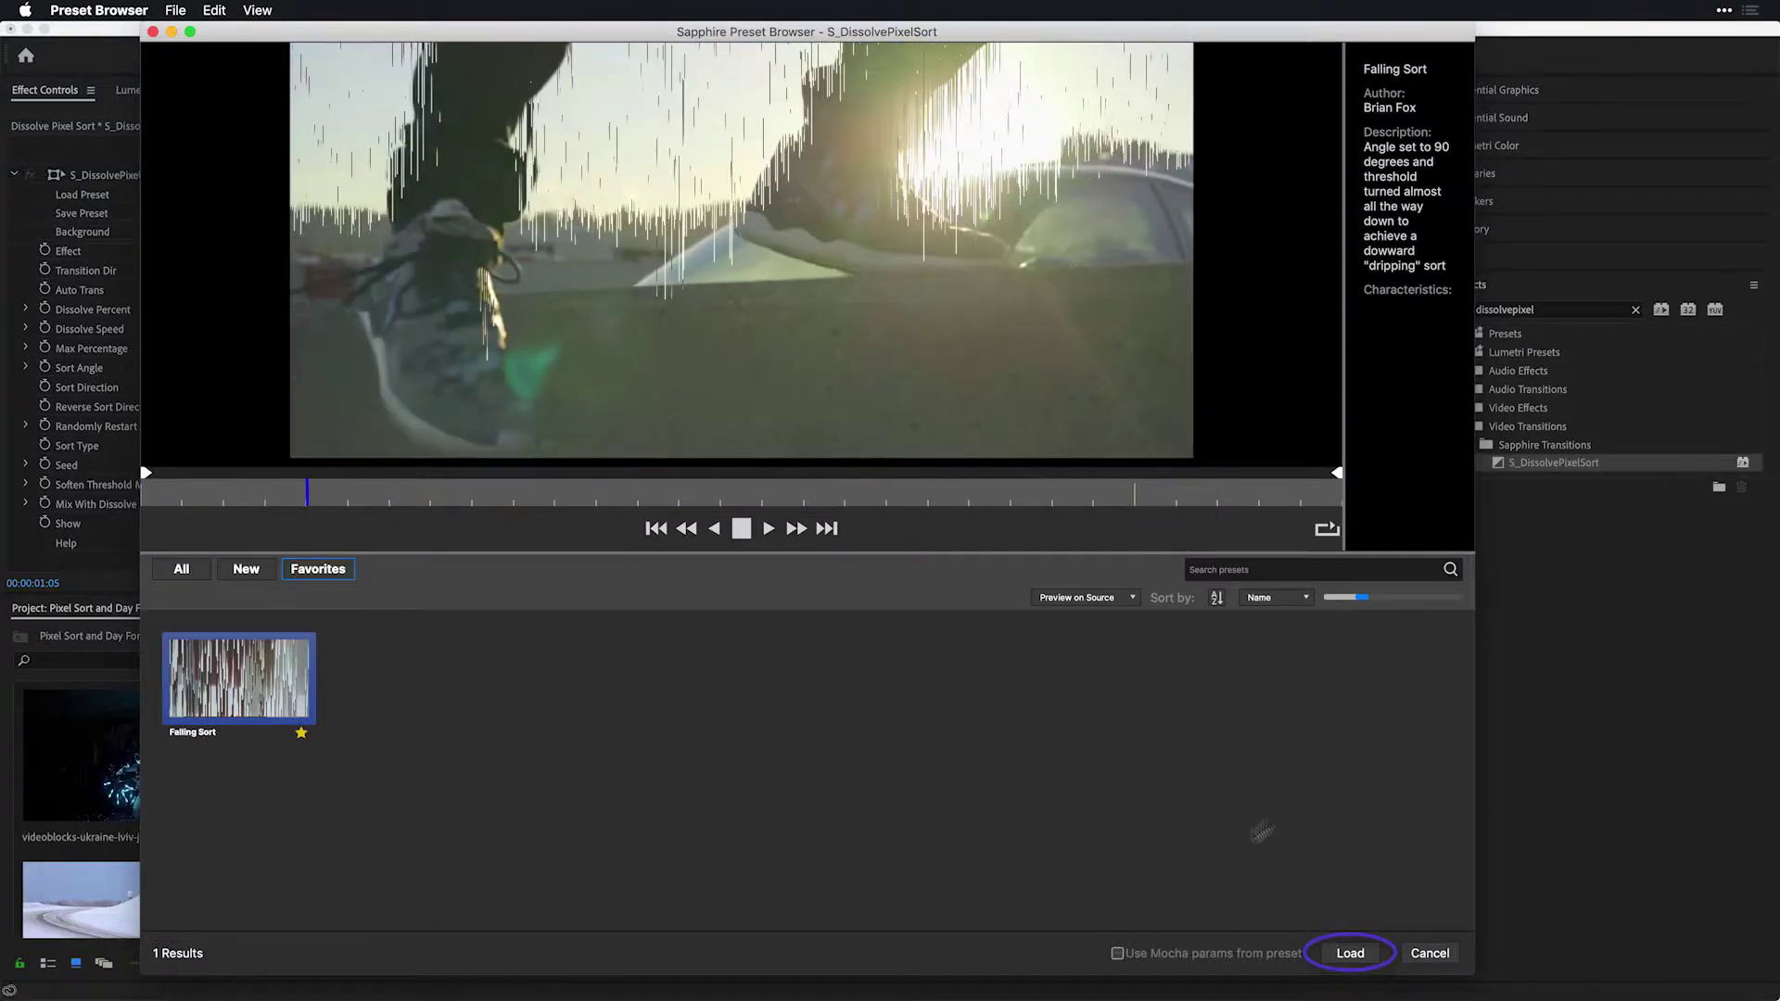
click(1351, 953)
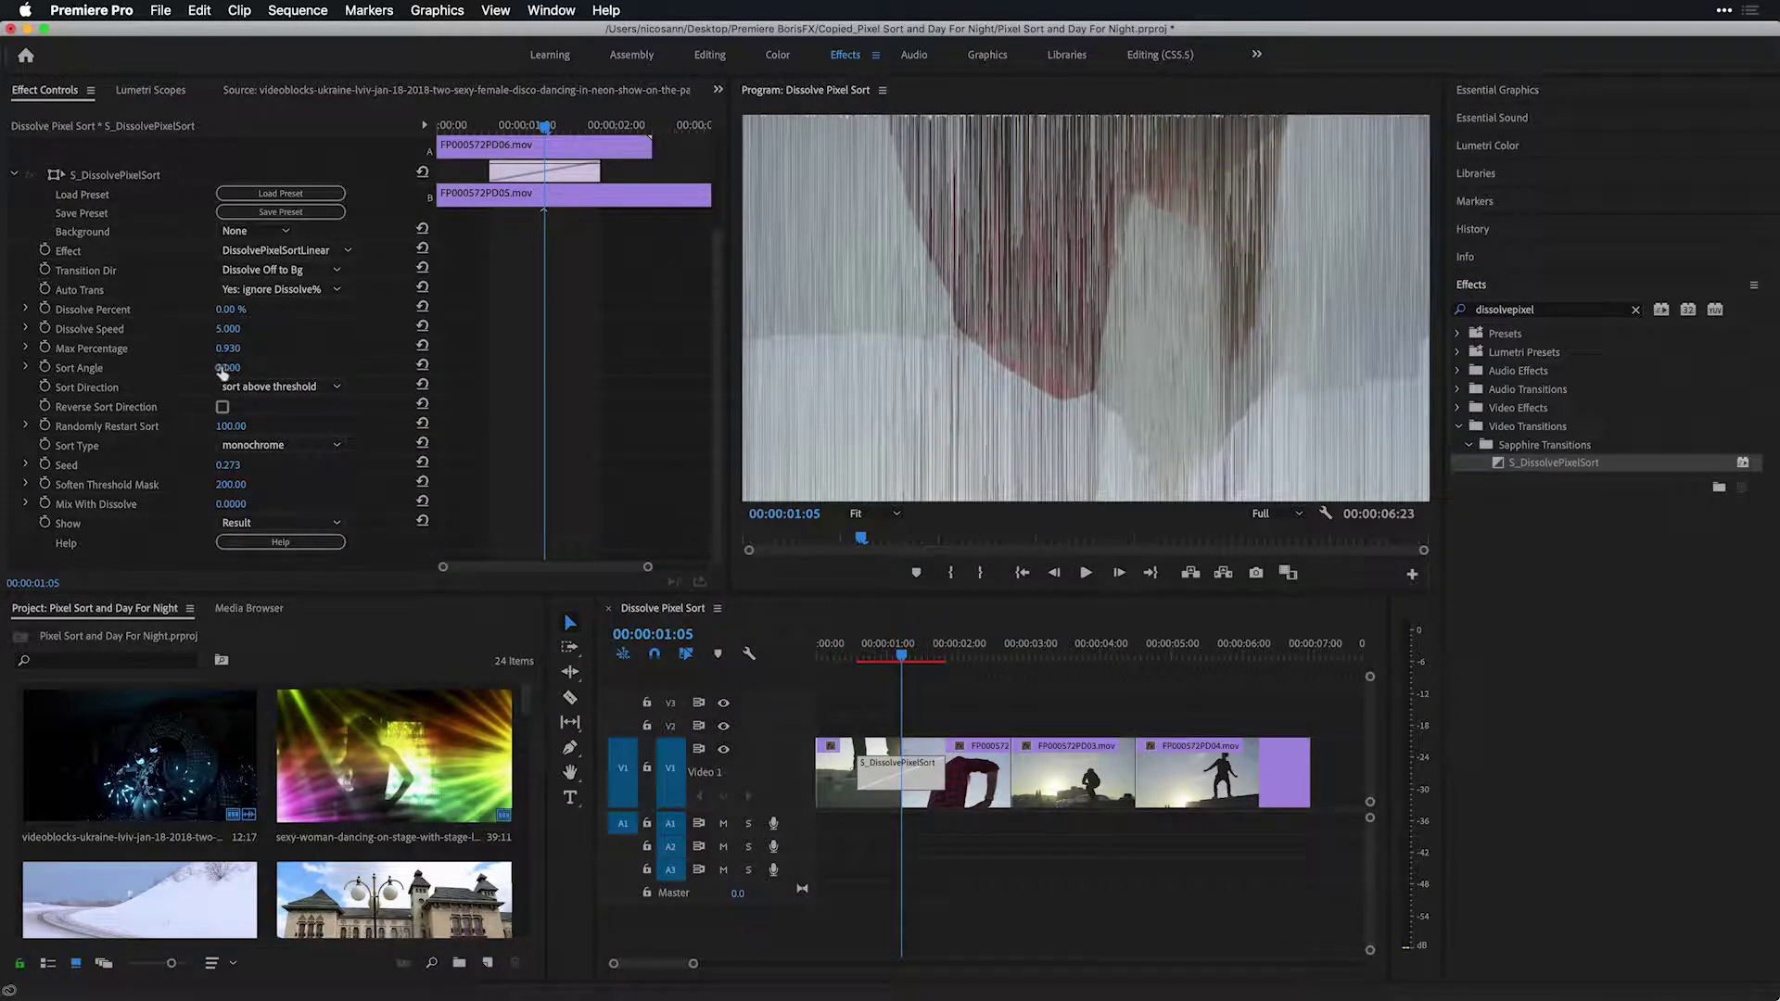
Step: Set the transition's Sort Angle to 314.00 and its Sort Type to hue
click(228, 368)
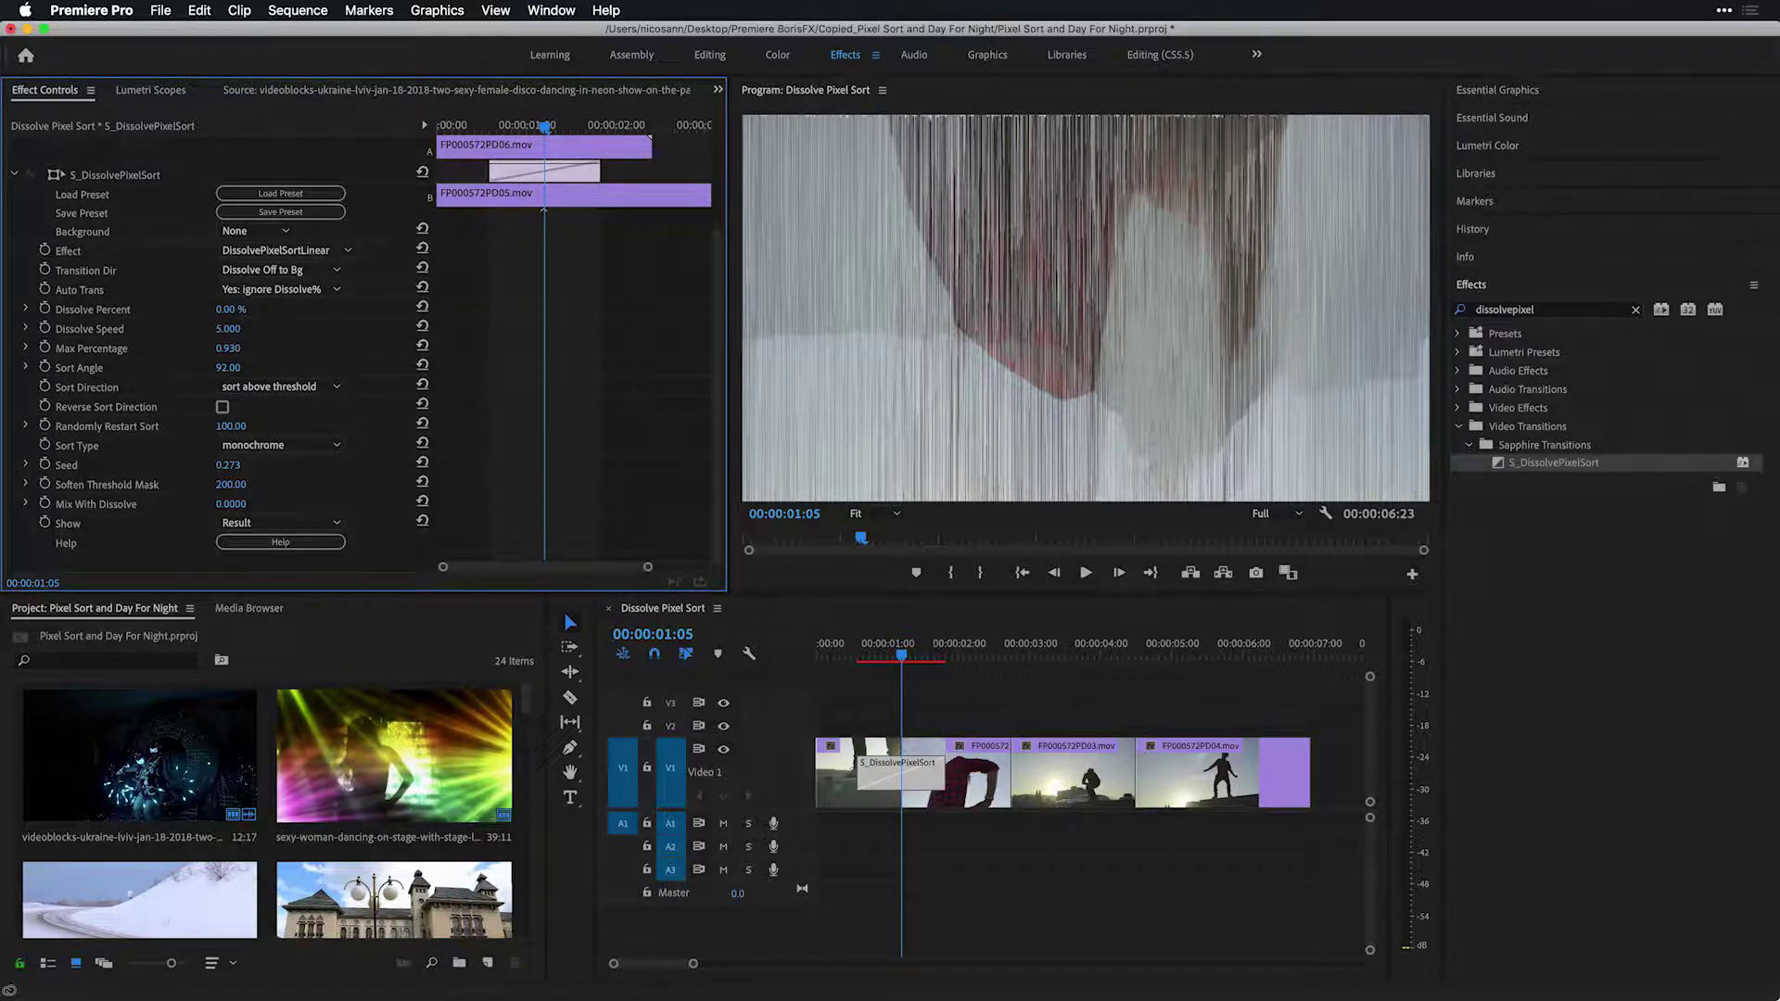
drag(228, 368, 271, 368)
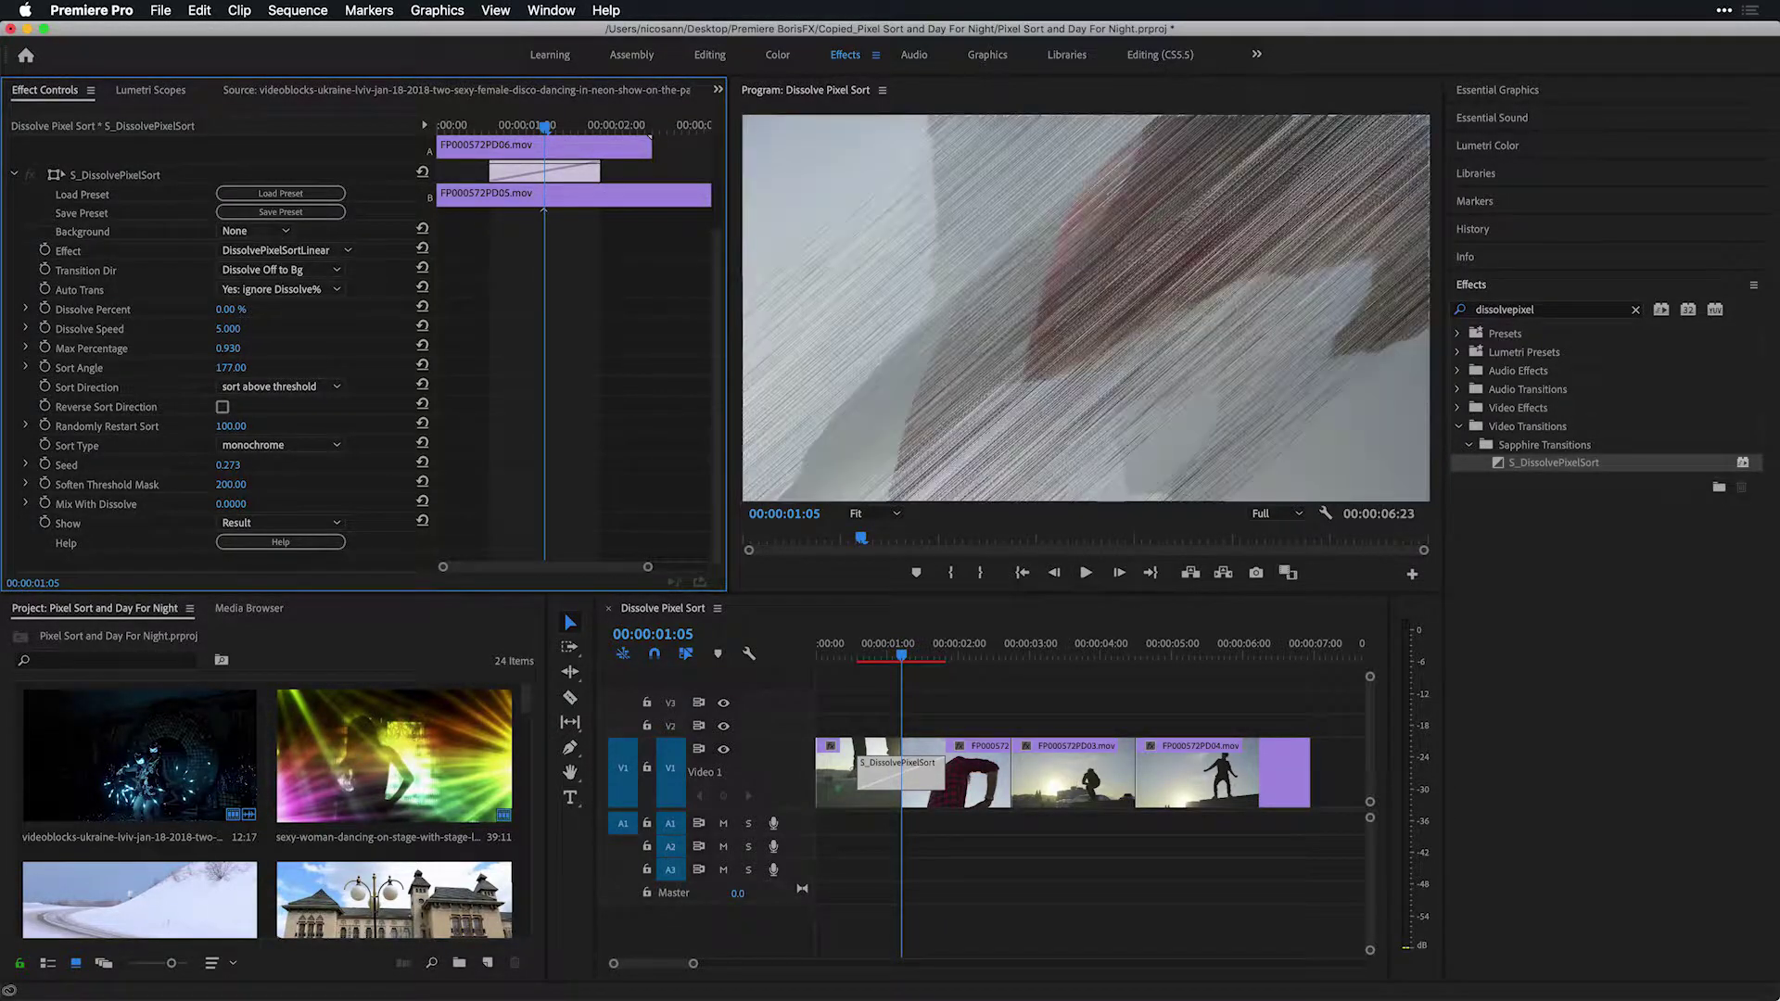
drag(231, 368, 275, 368)
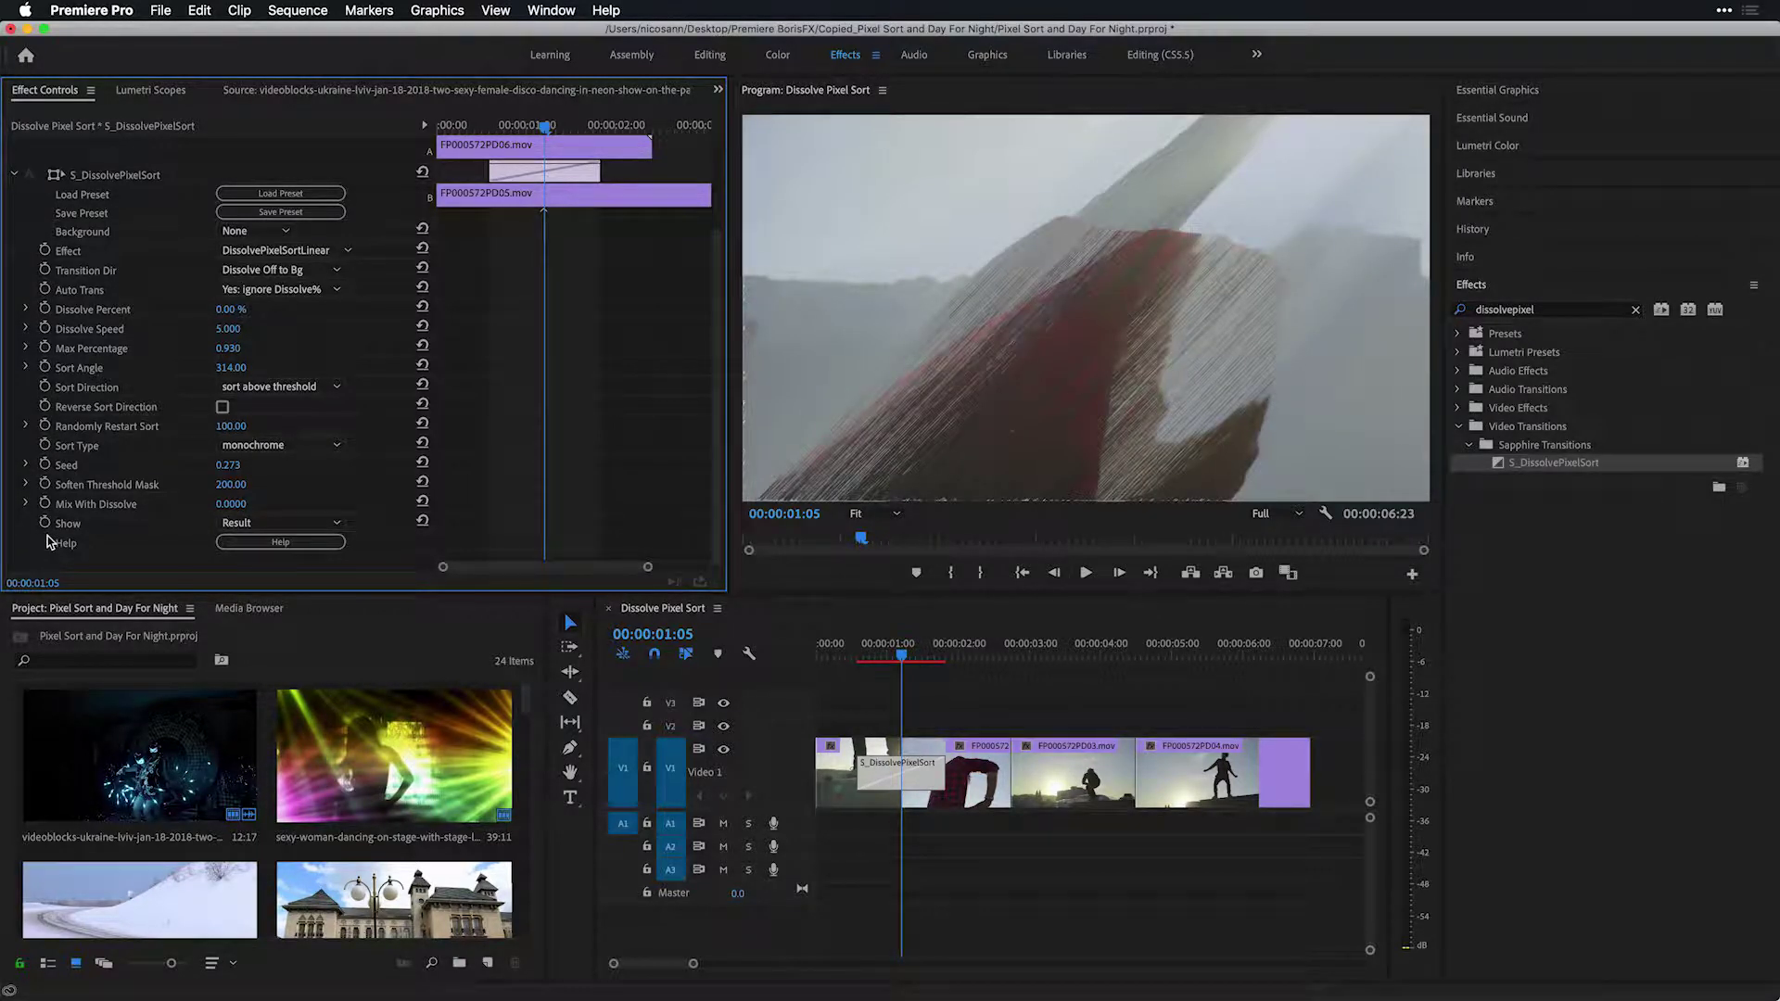
click(298, 449)
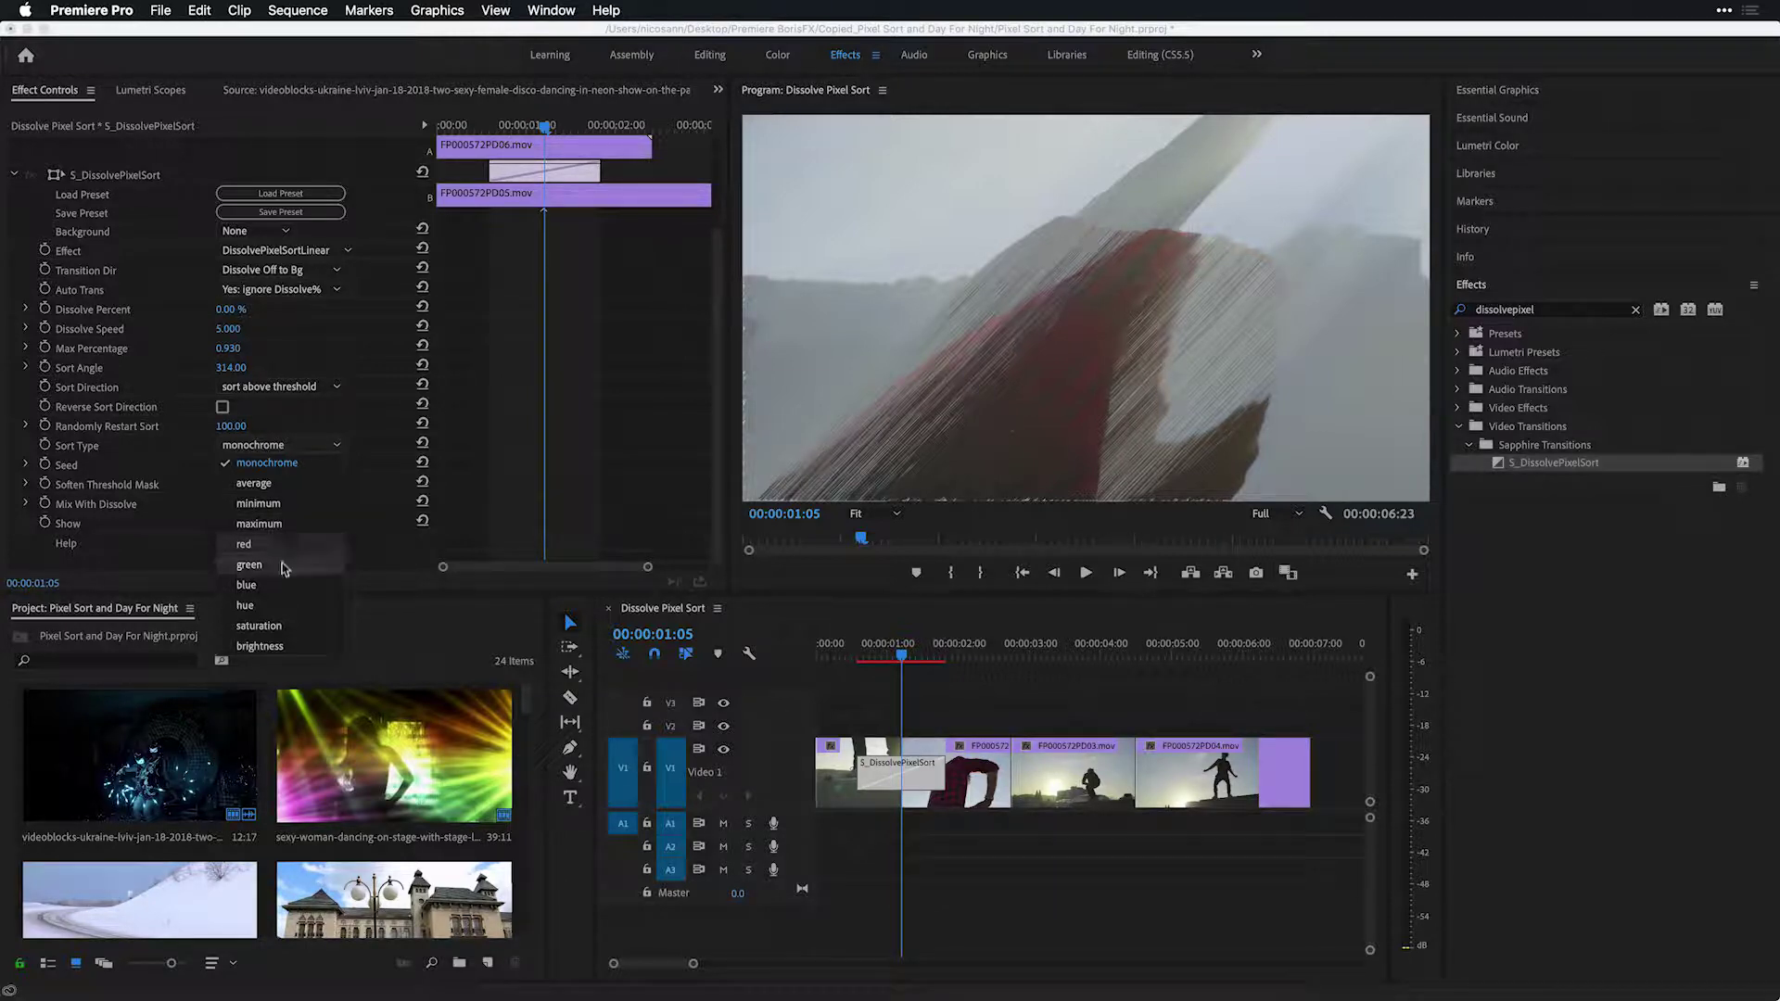
click(289, 610)
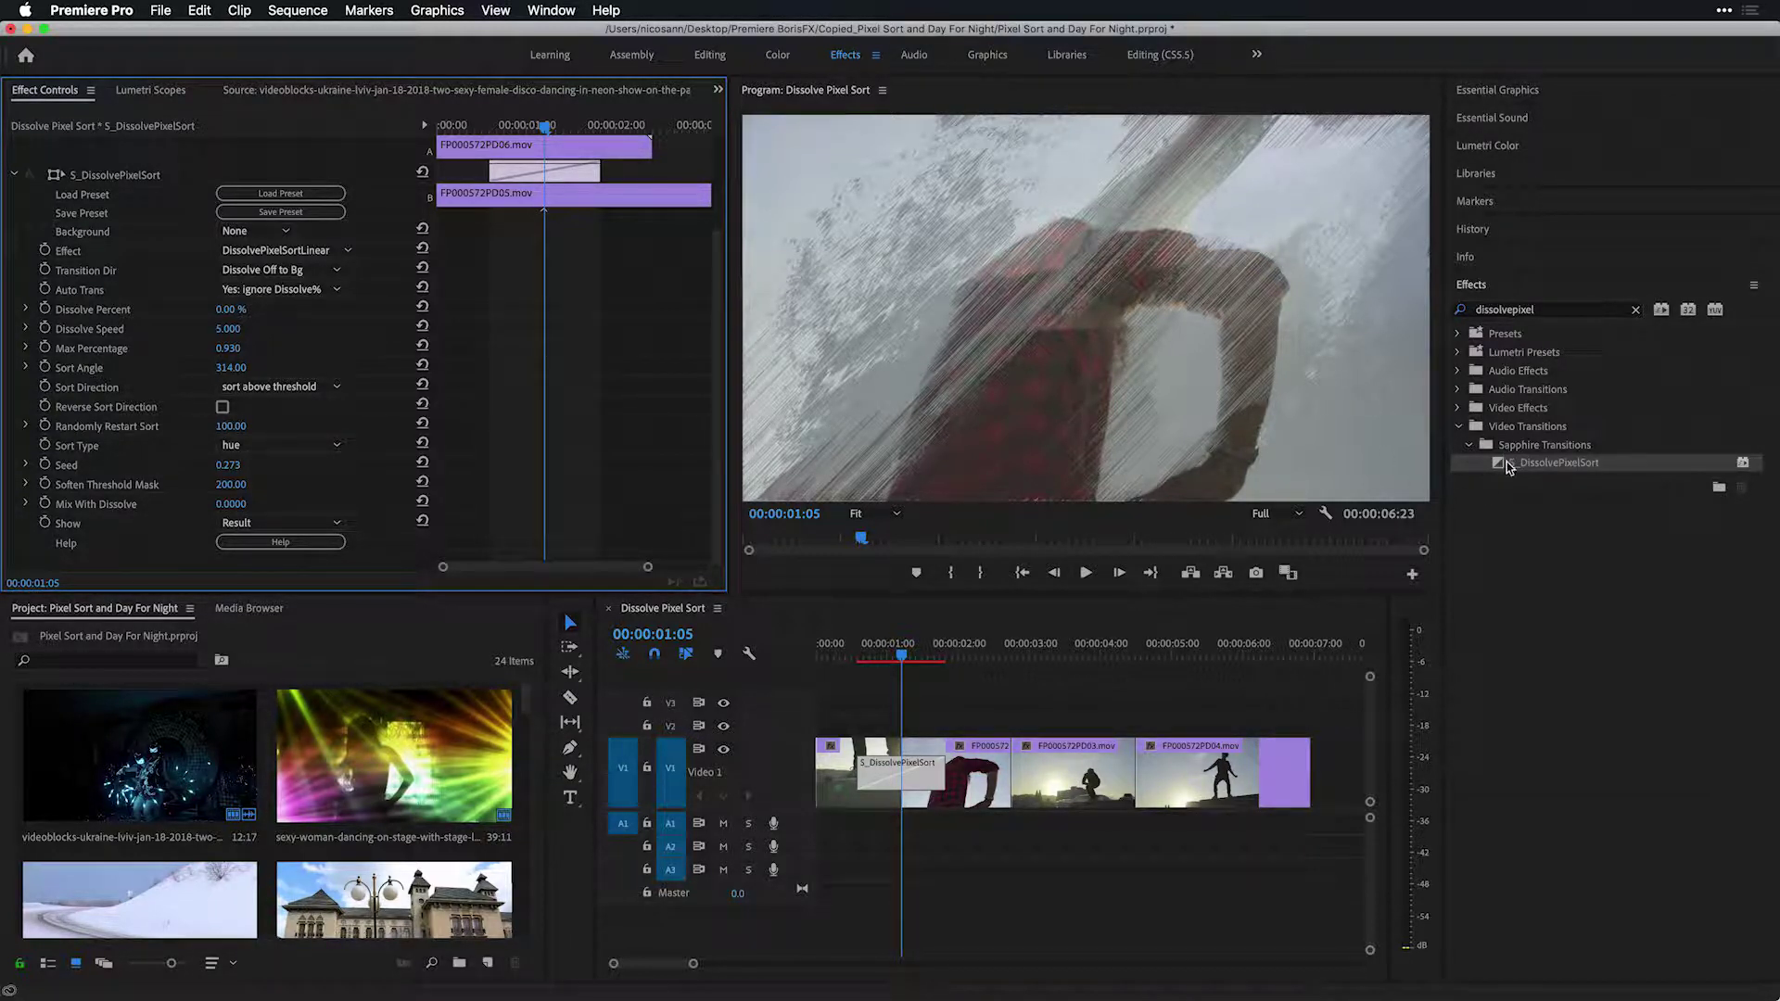
Step: Add S_DissolvePixelSort at the second-to-third clip cut and set it to DissolvePixelSortCircular
drag(1501, 470, 1010, 774)
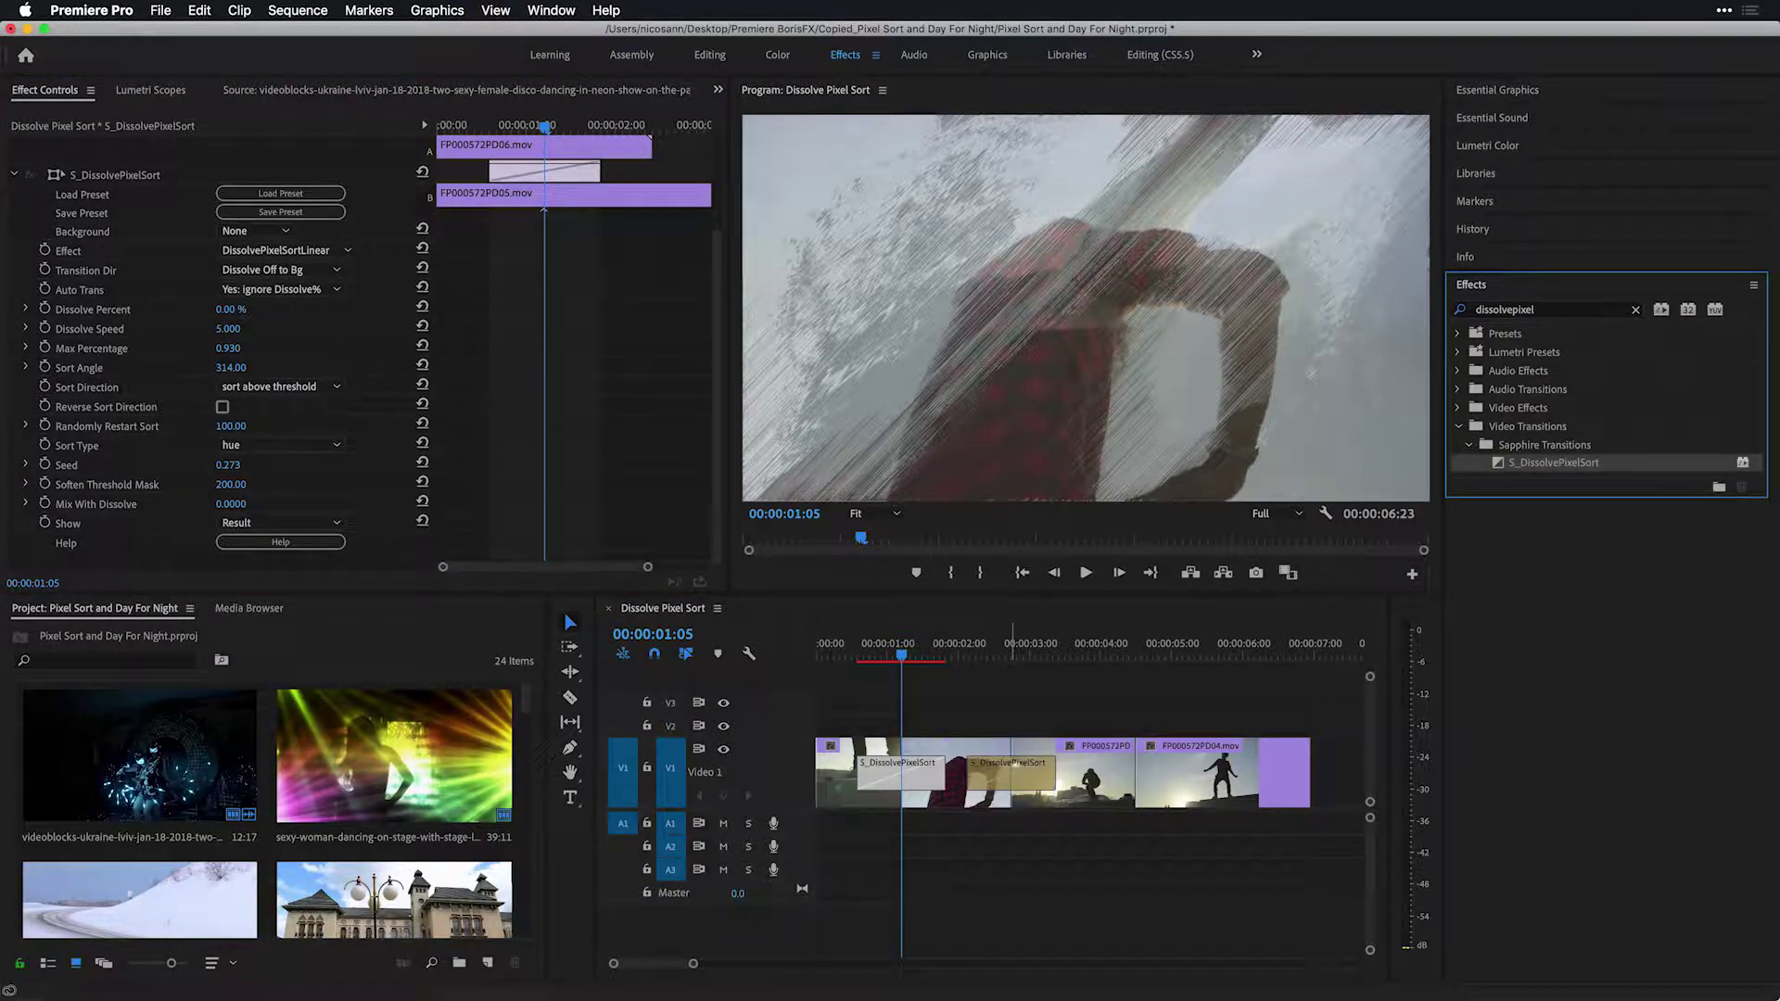
click(1009, 654)
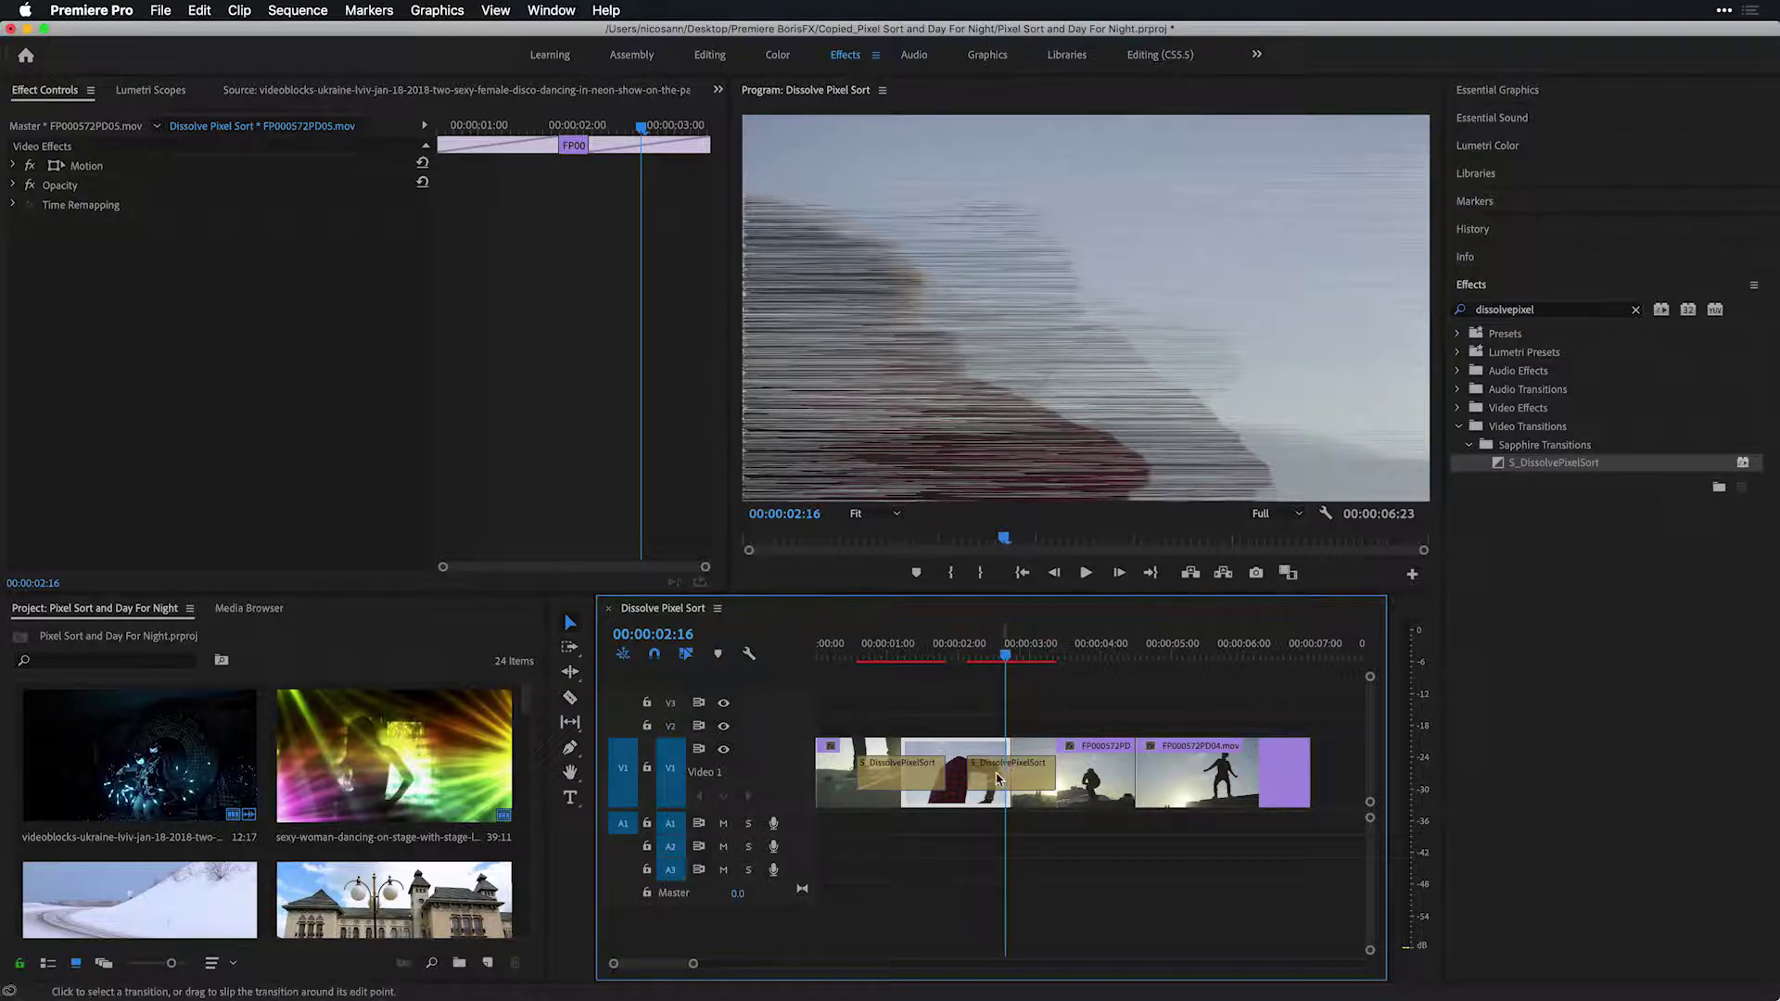
click(993, 777)
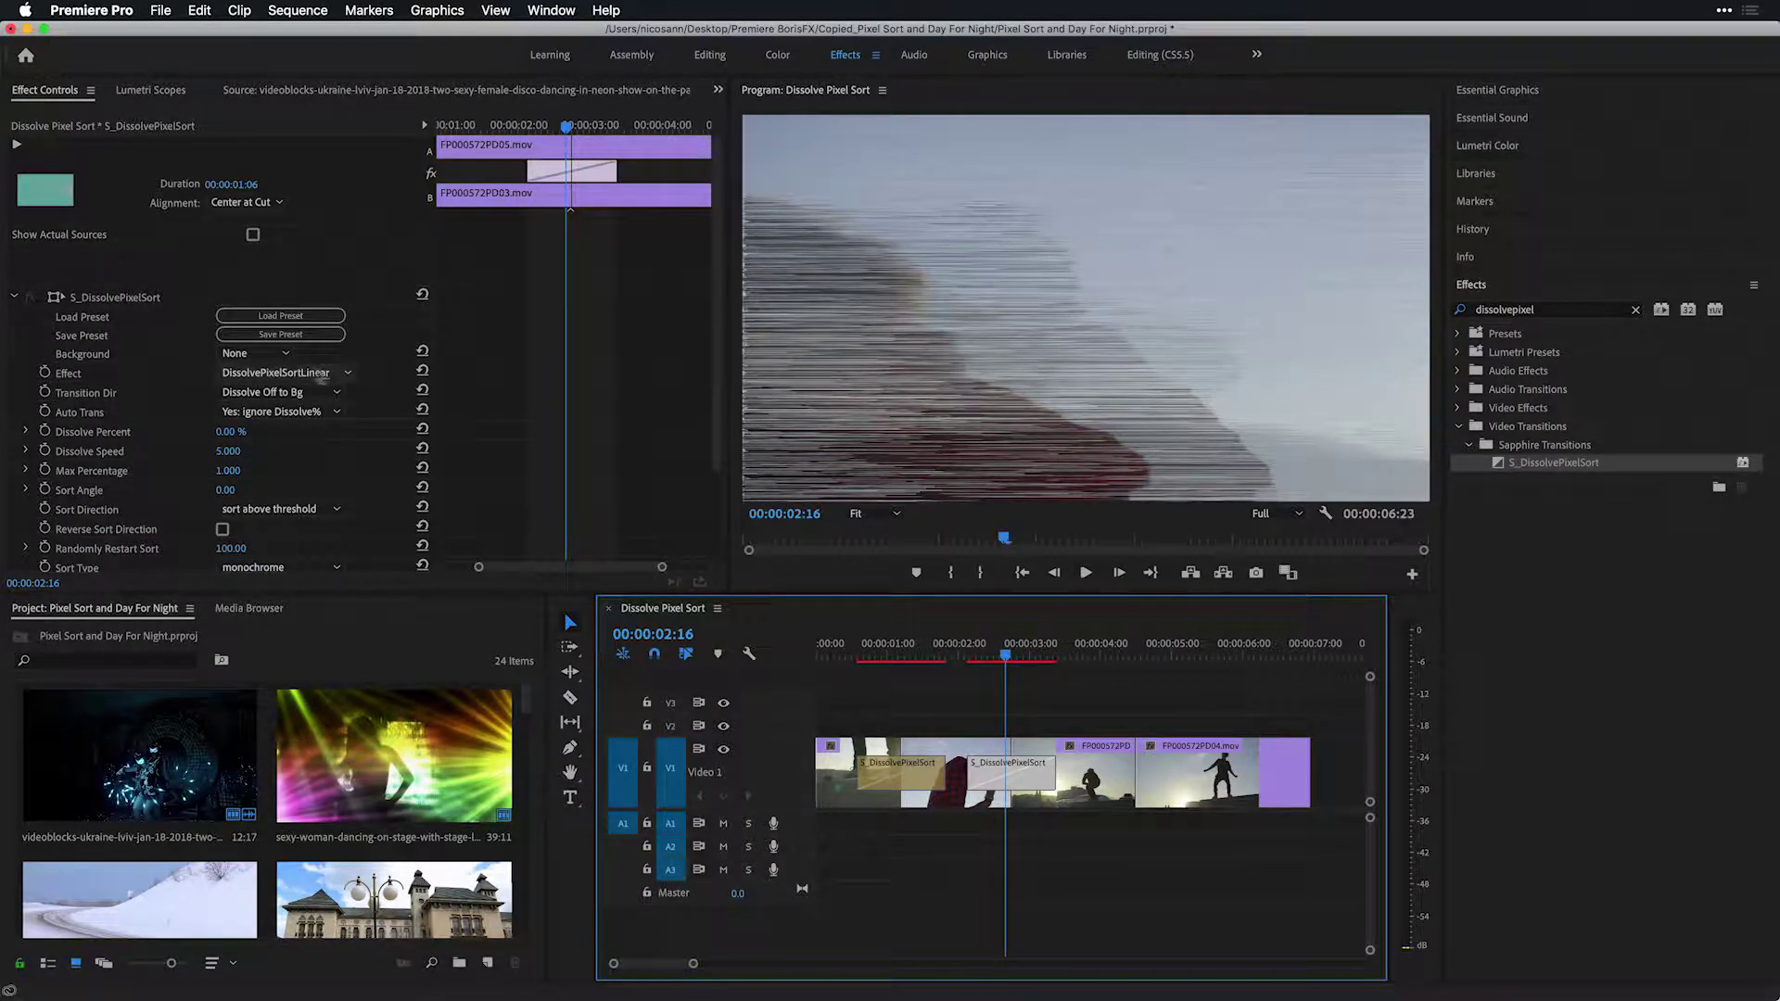
click(340, 373)
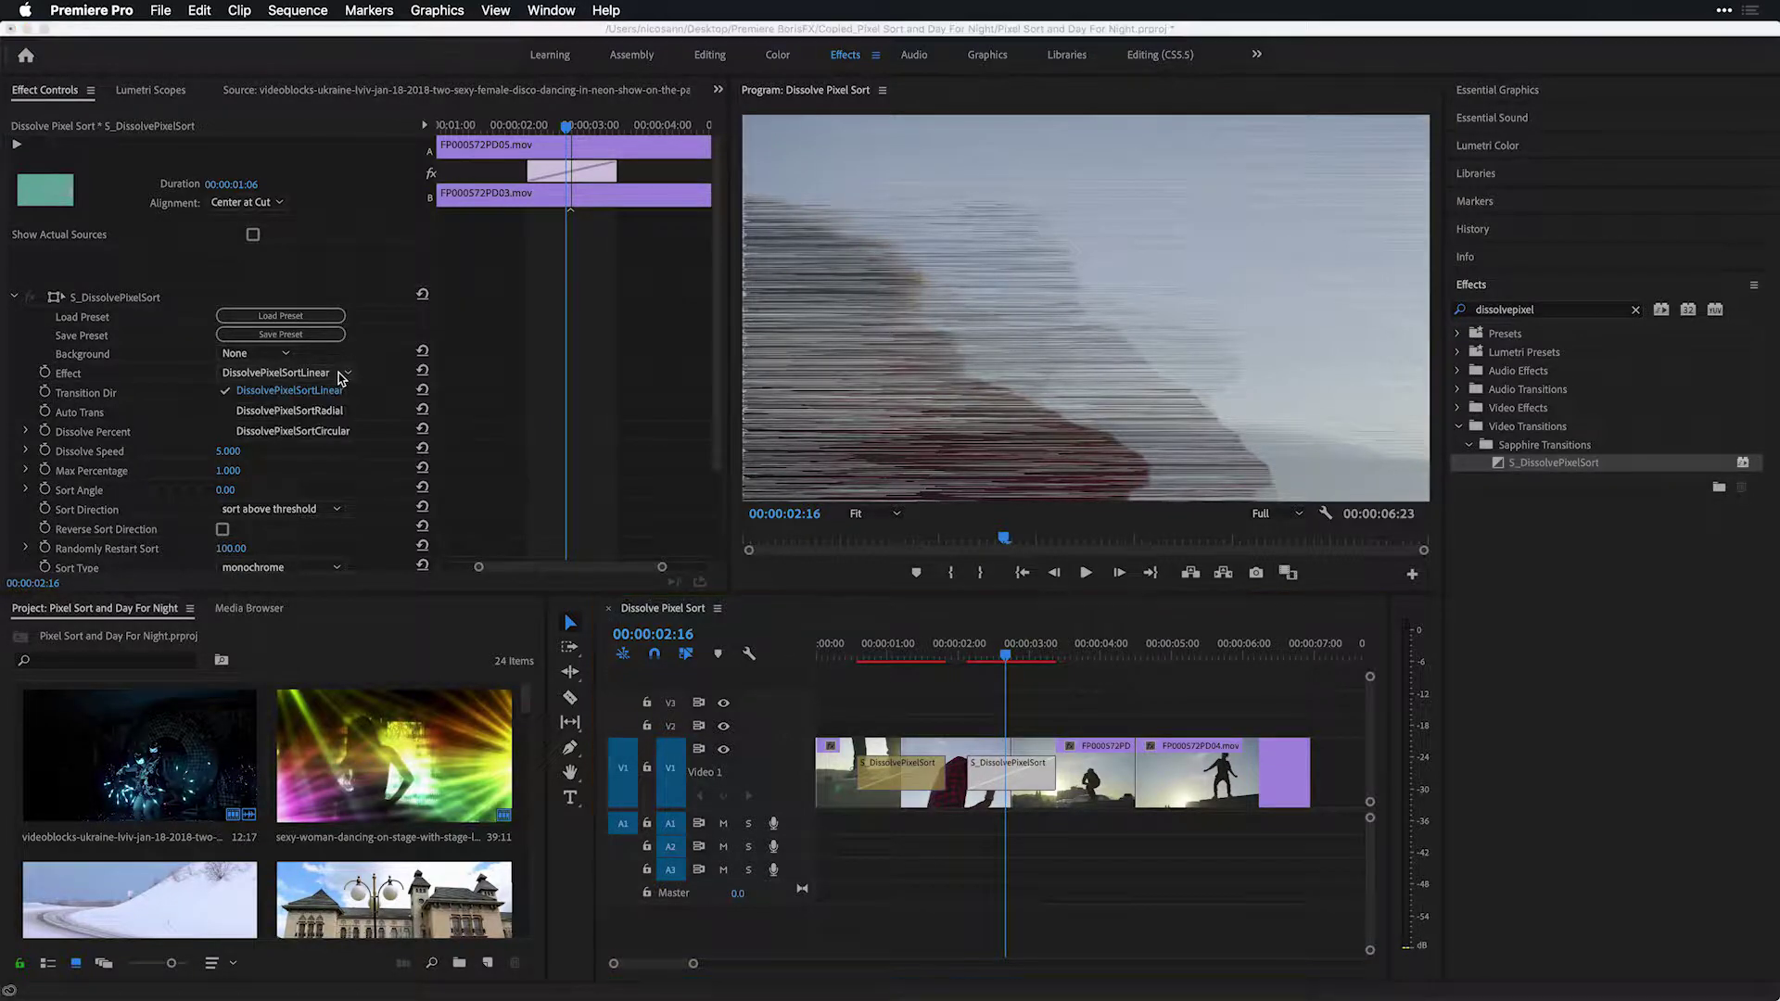
click(324, 432)
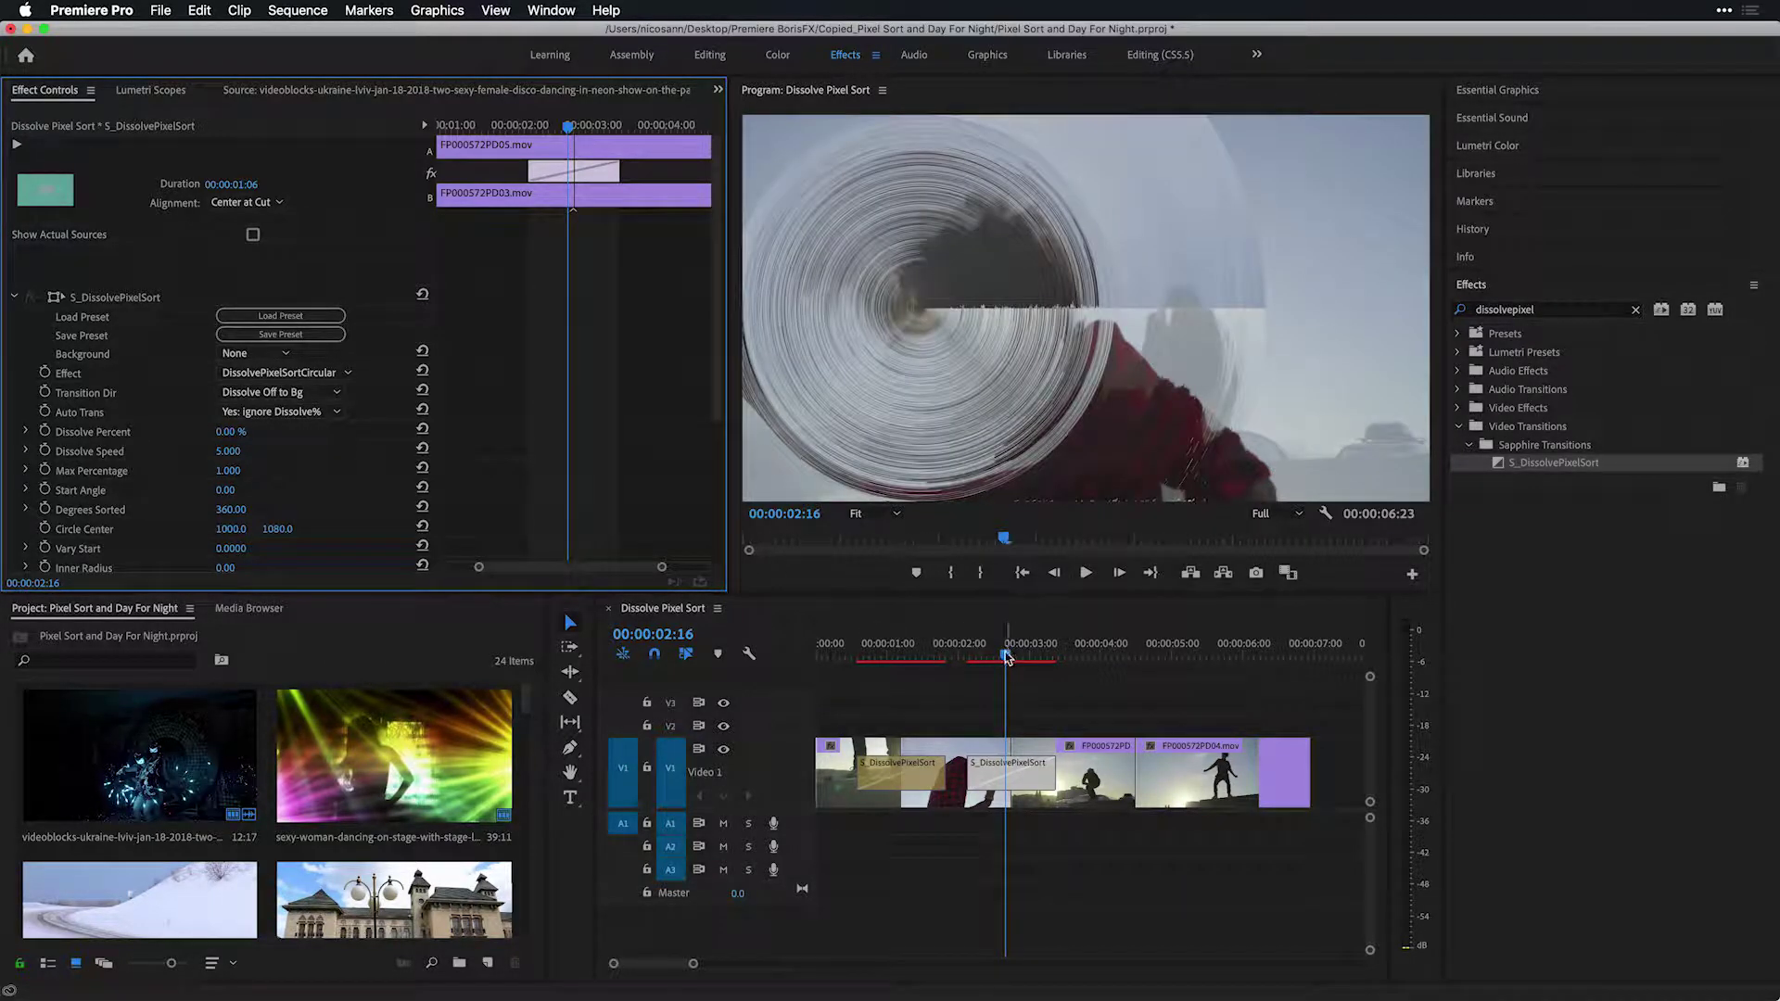
drag(1006, 655, 970, 661)
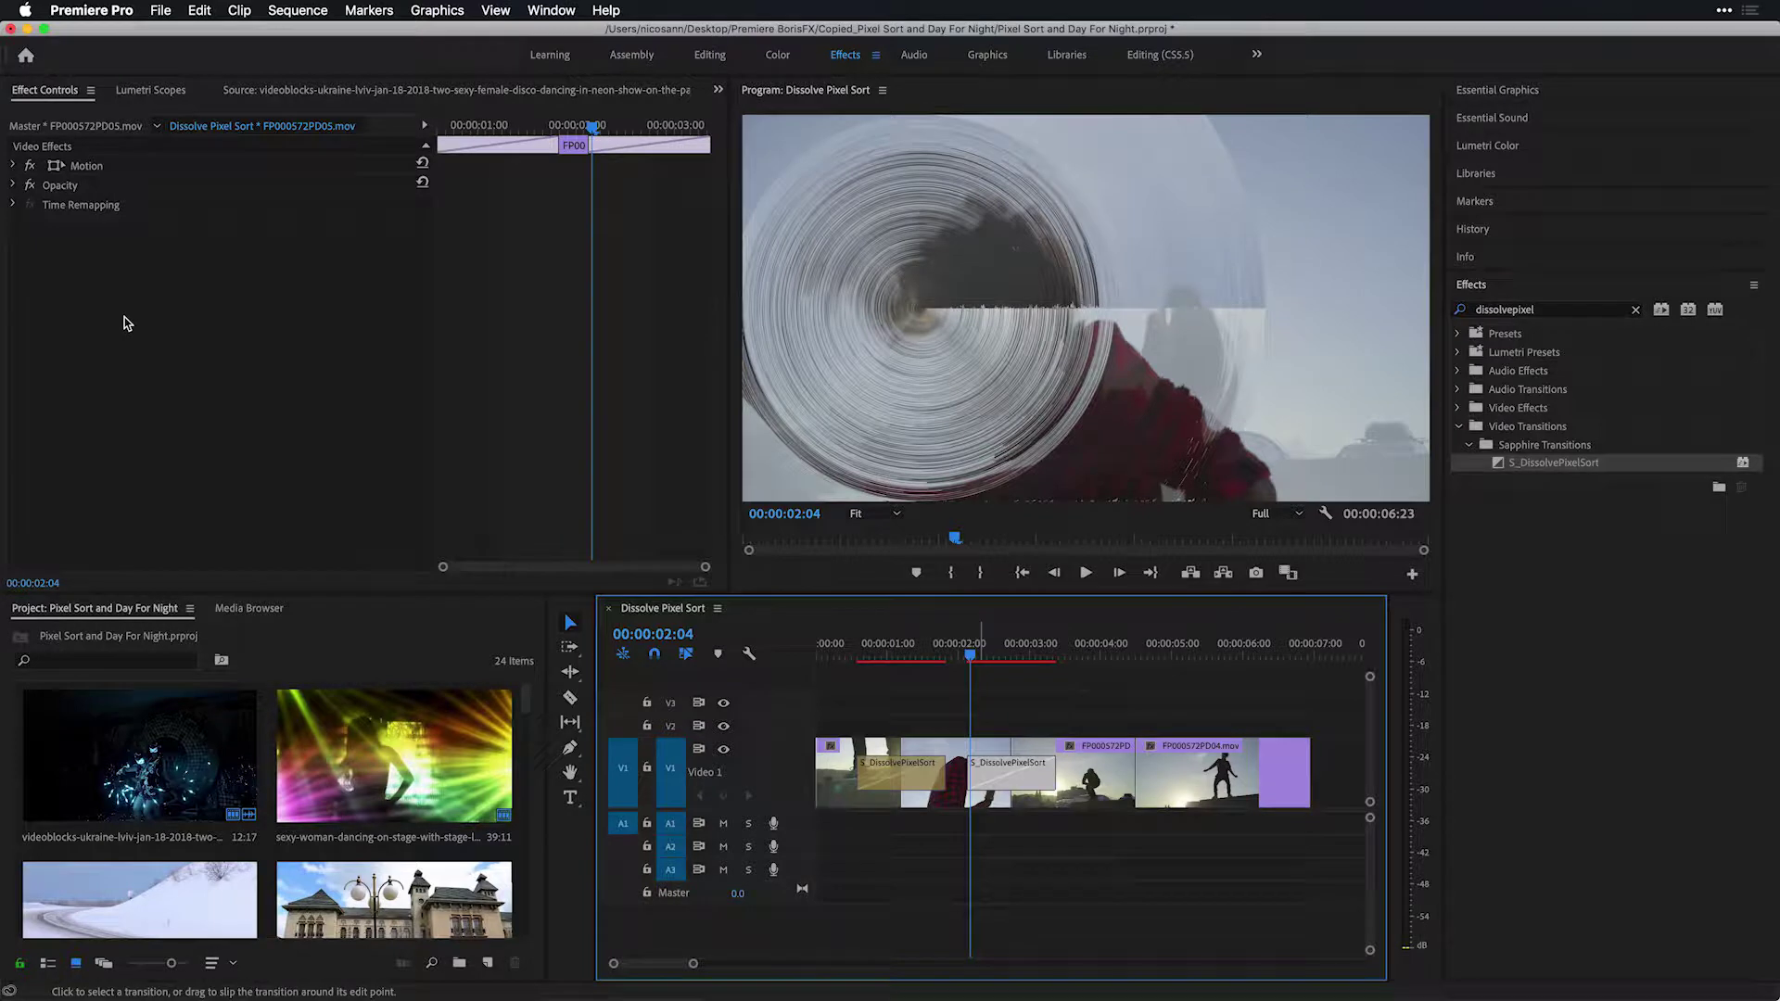
Step: Keyframe Circle Center at the transition start, then set X to 2200 at 00:00:03:08
click(43, 528)
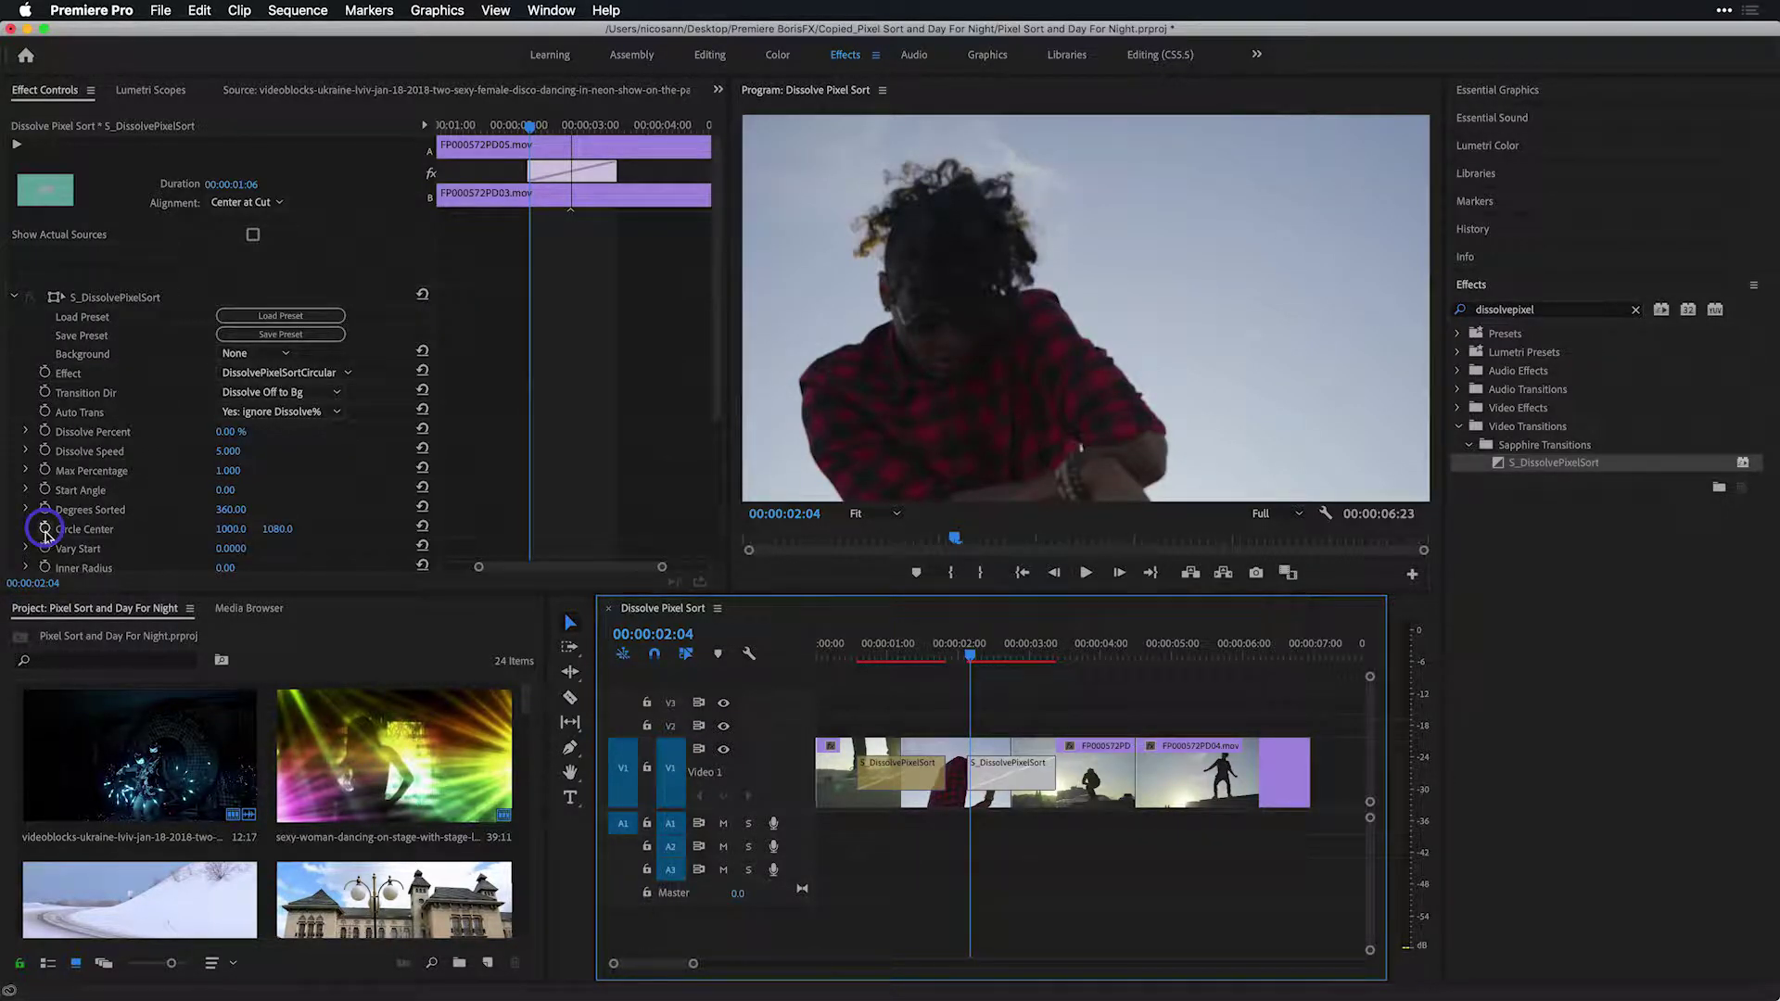
click(45, 533)
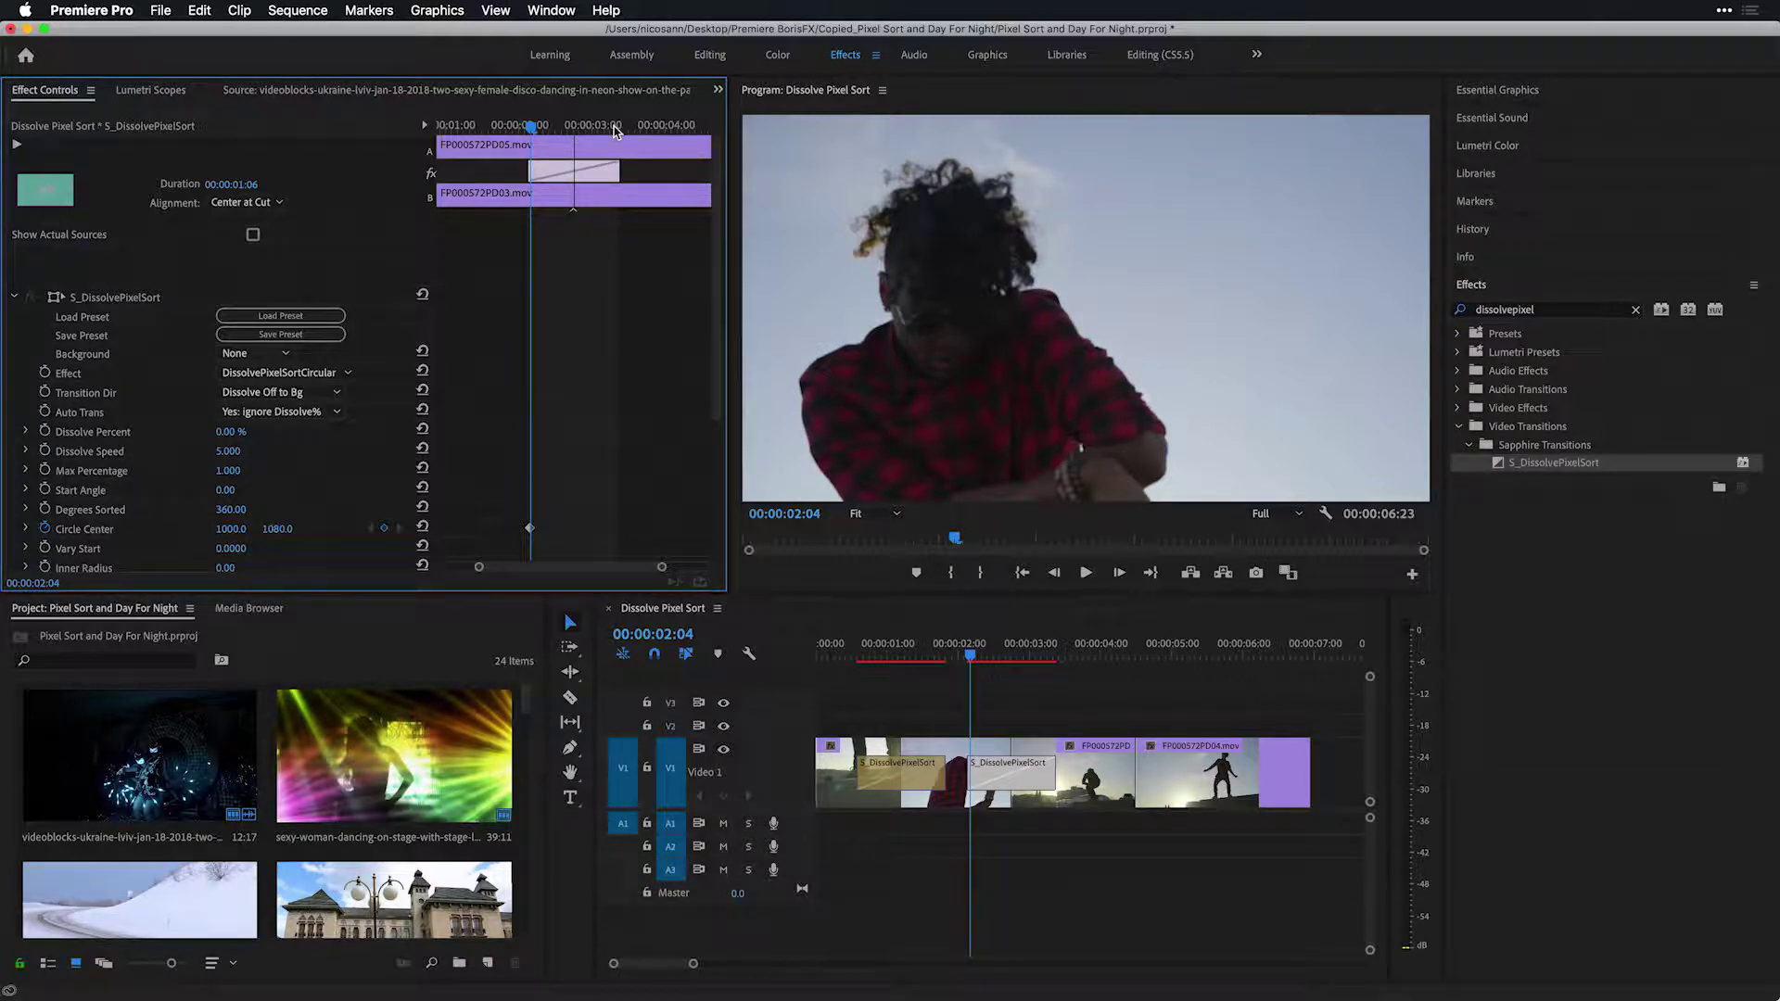
click(616, 131)
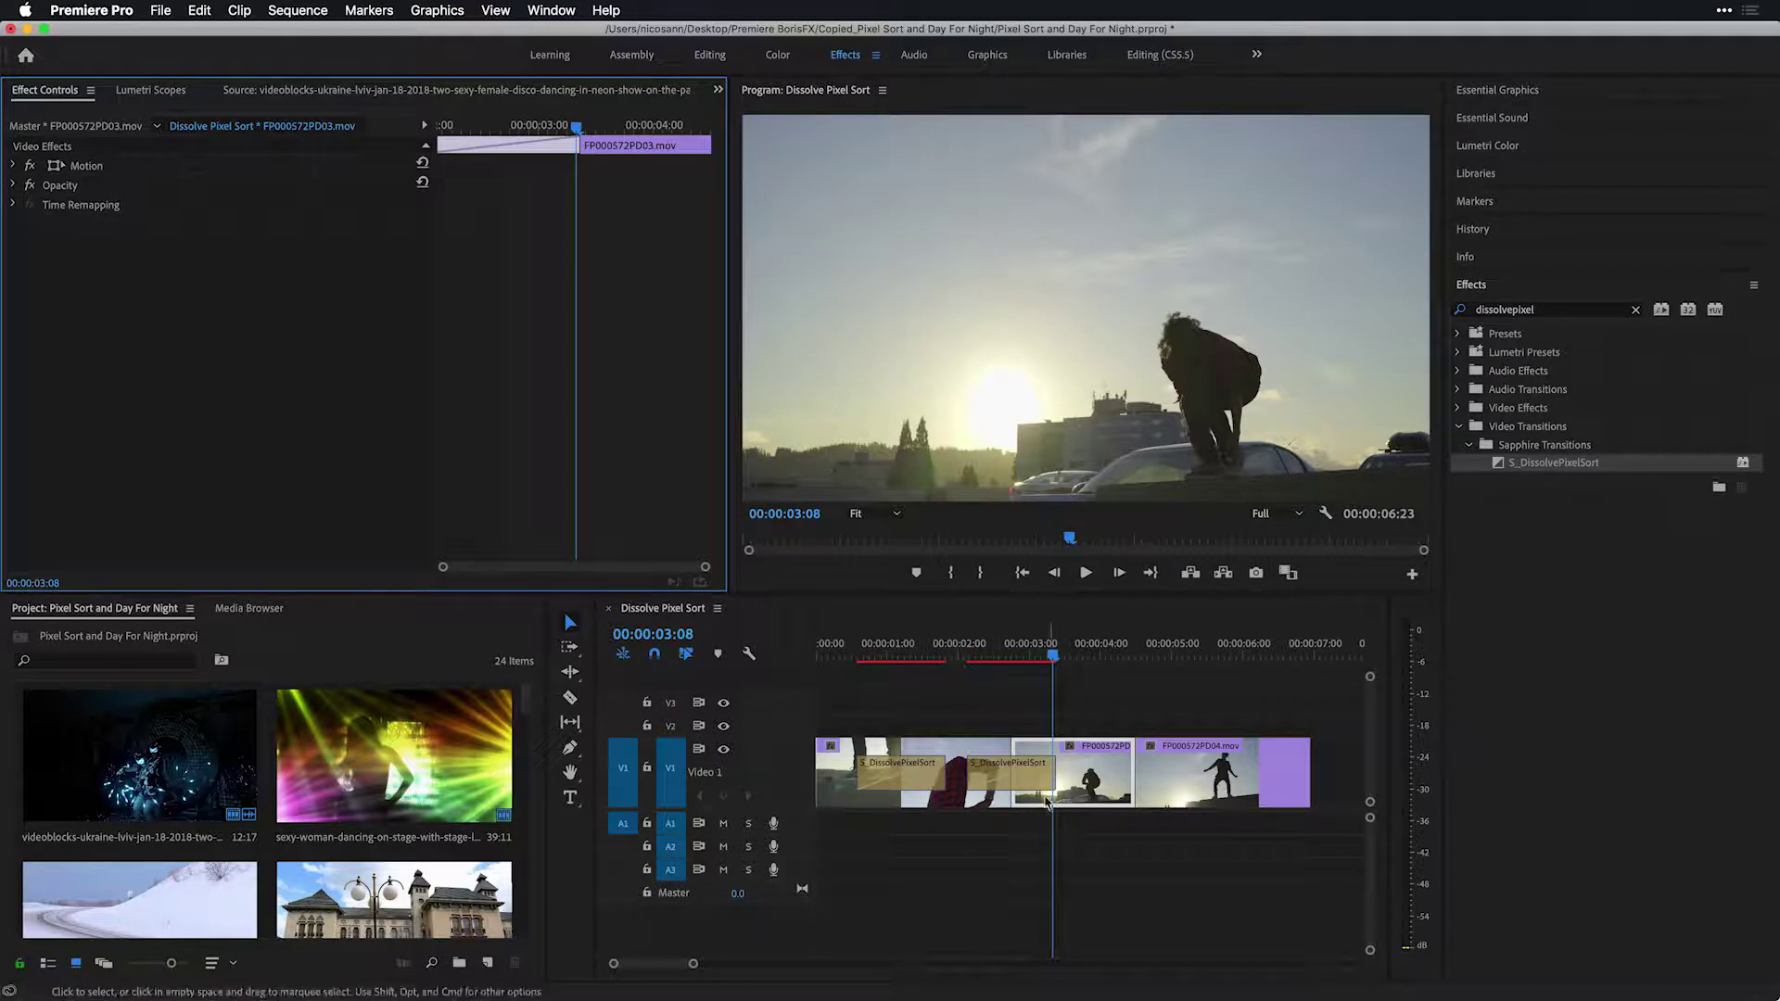
click(1034, 755)
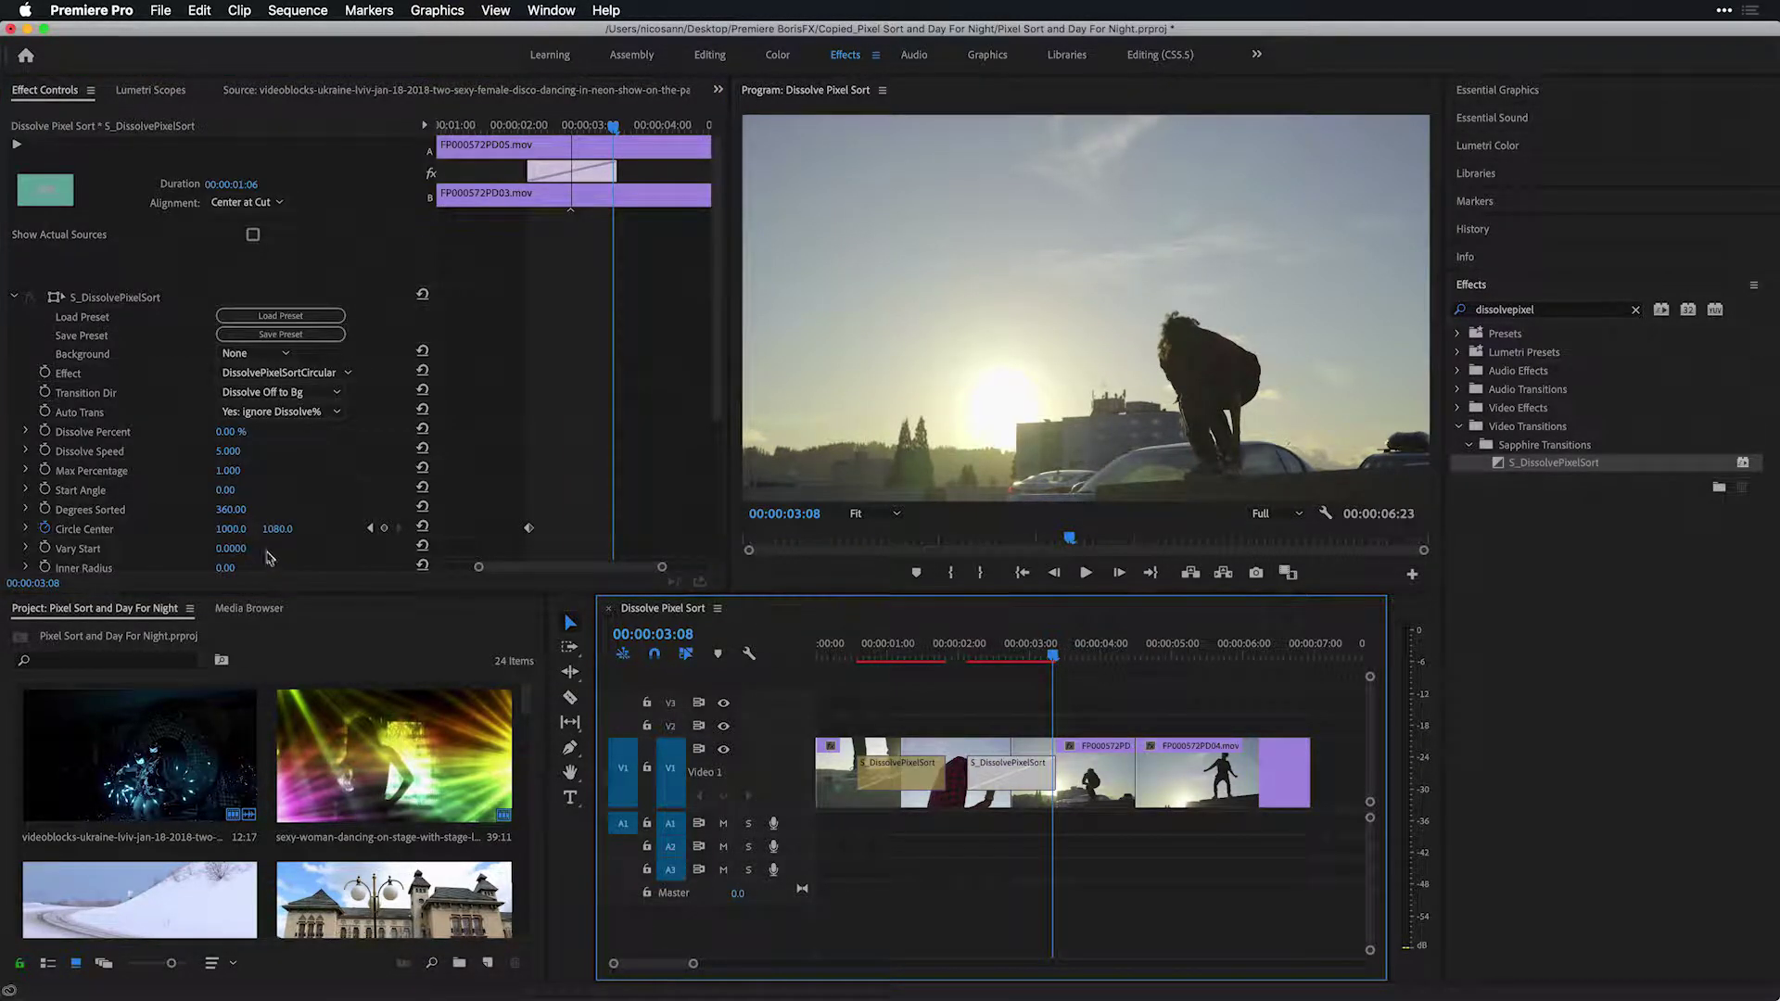
click(236, 527)
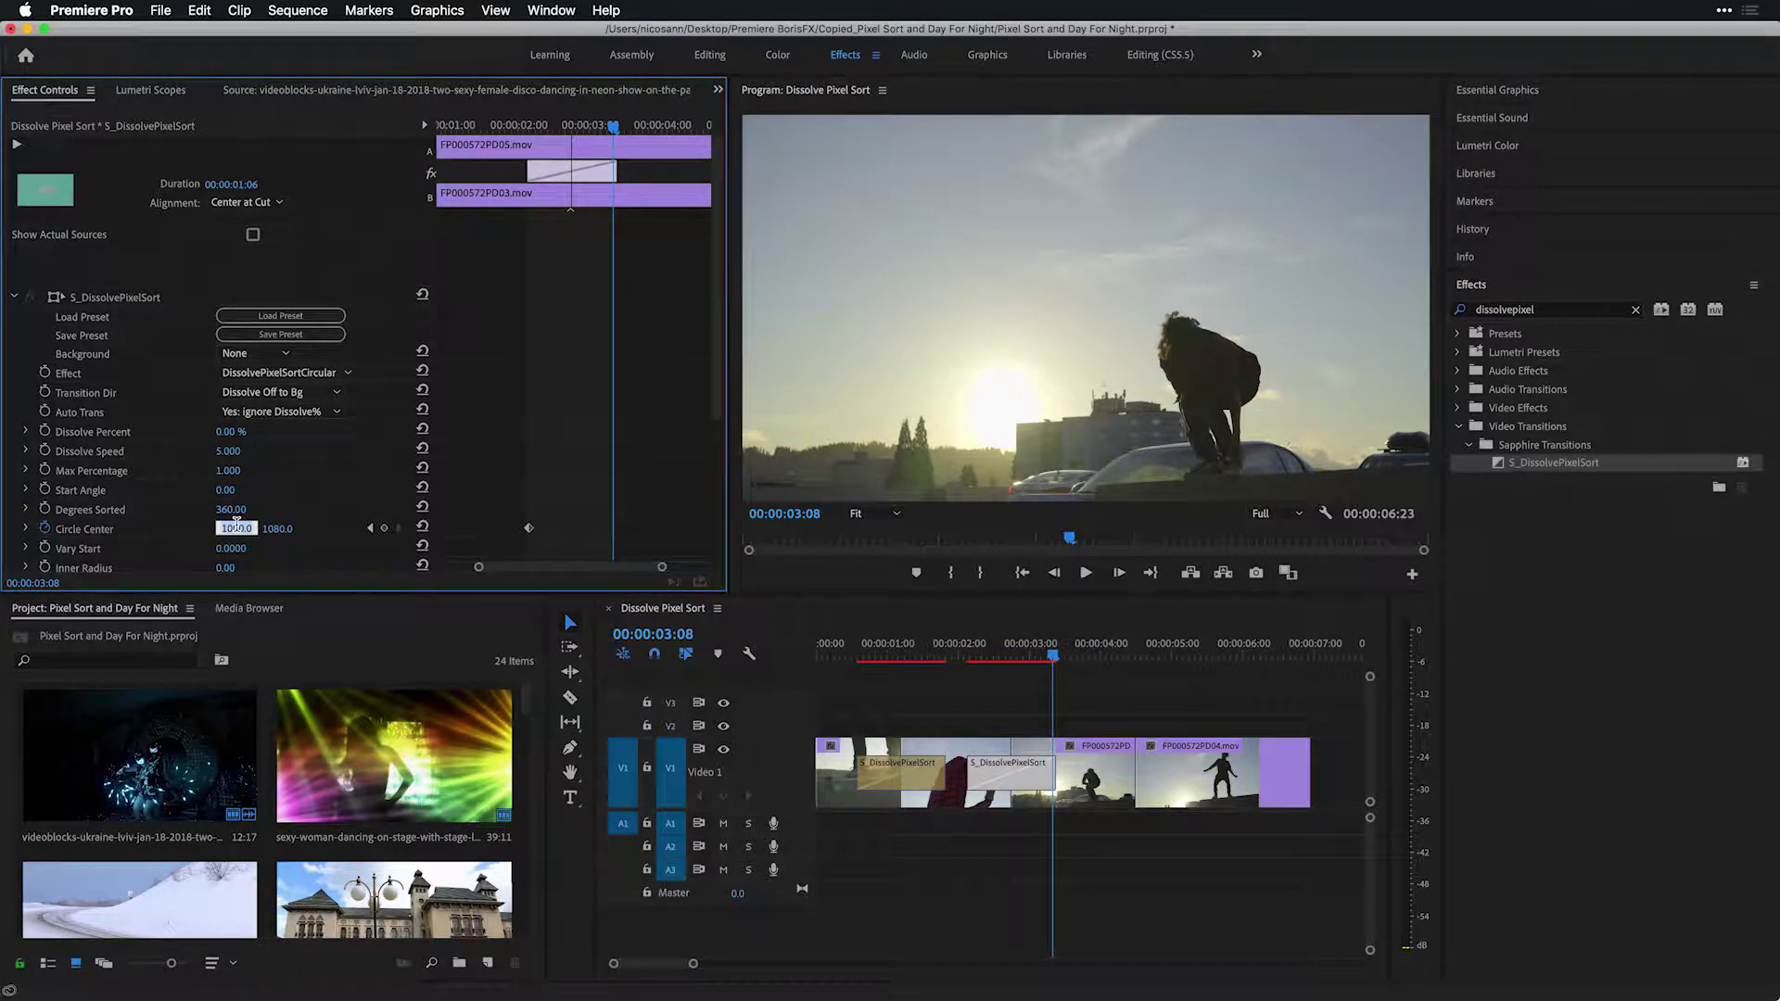
text(2200)
key(Return)
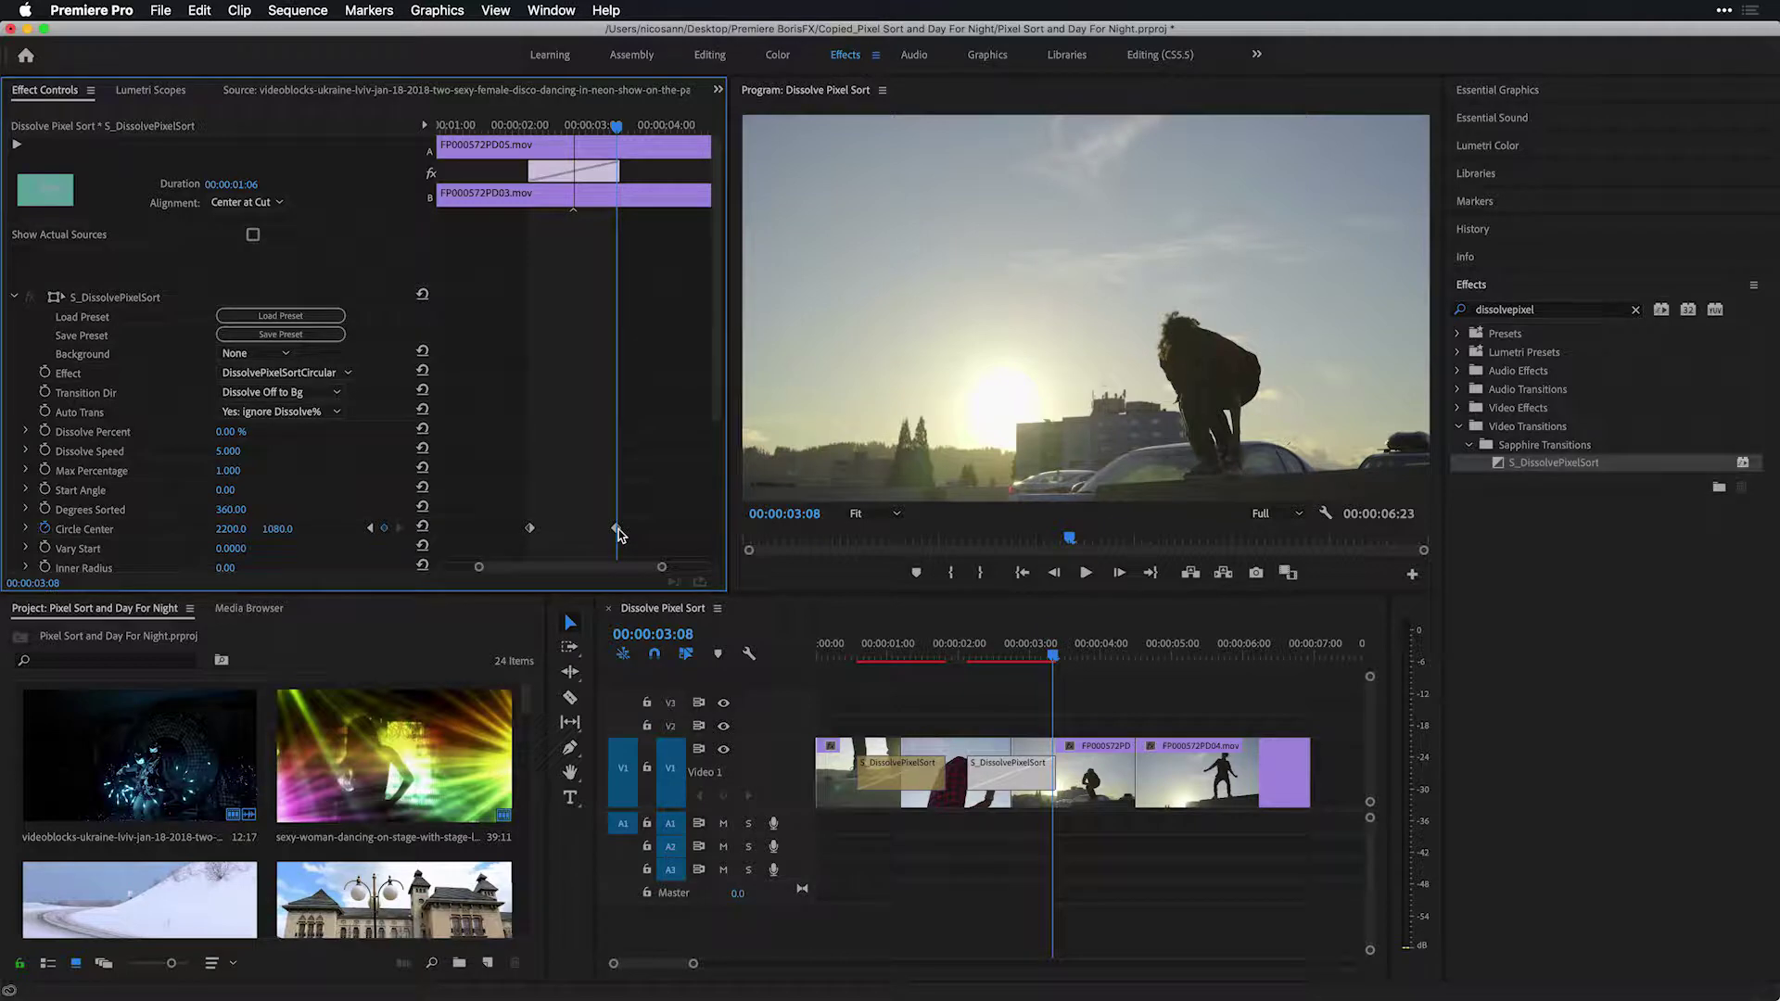
drag(858, 660, 804, 660)
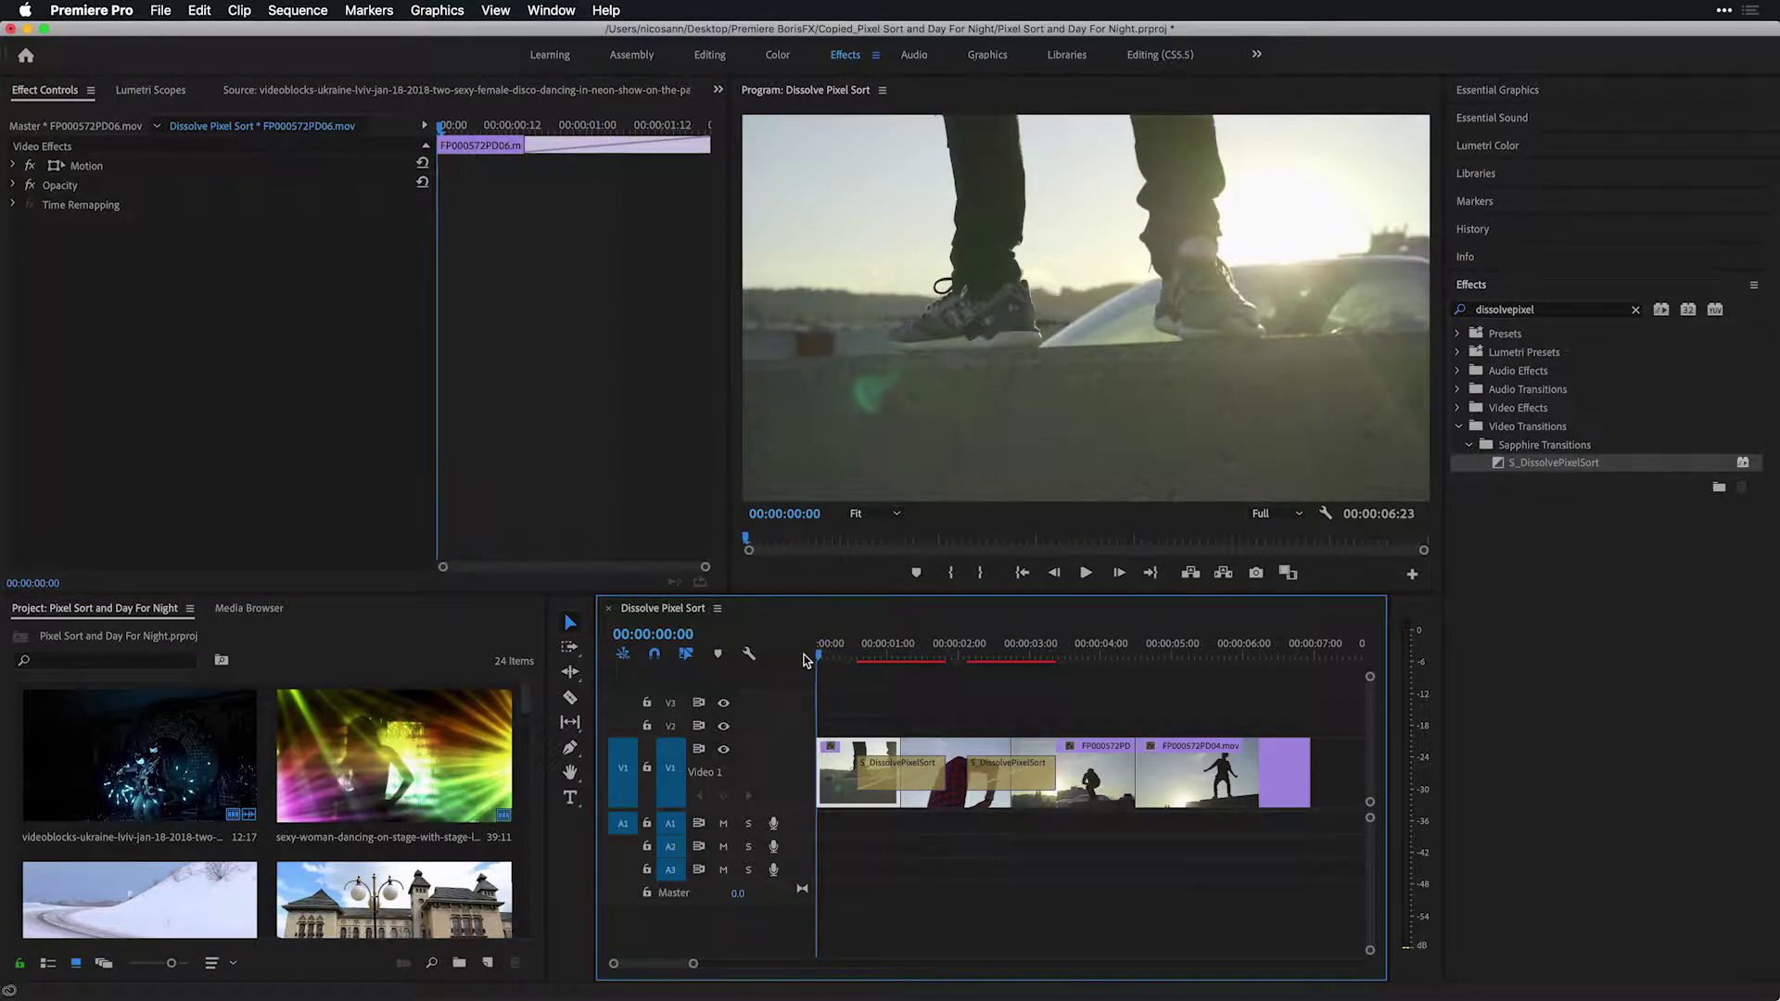
Step: Render the sequence's work area for smooth playback
key(Return)
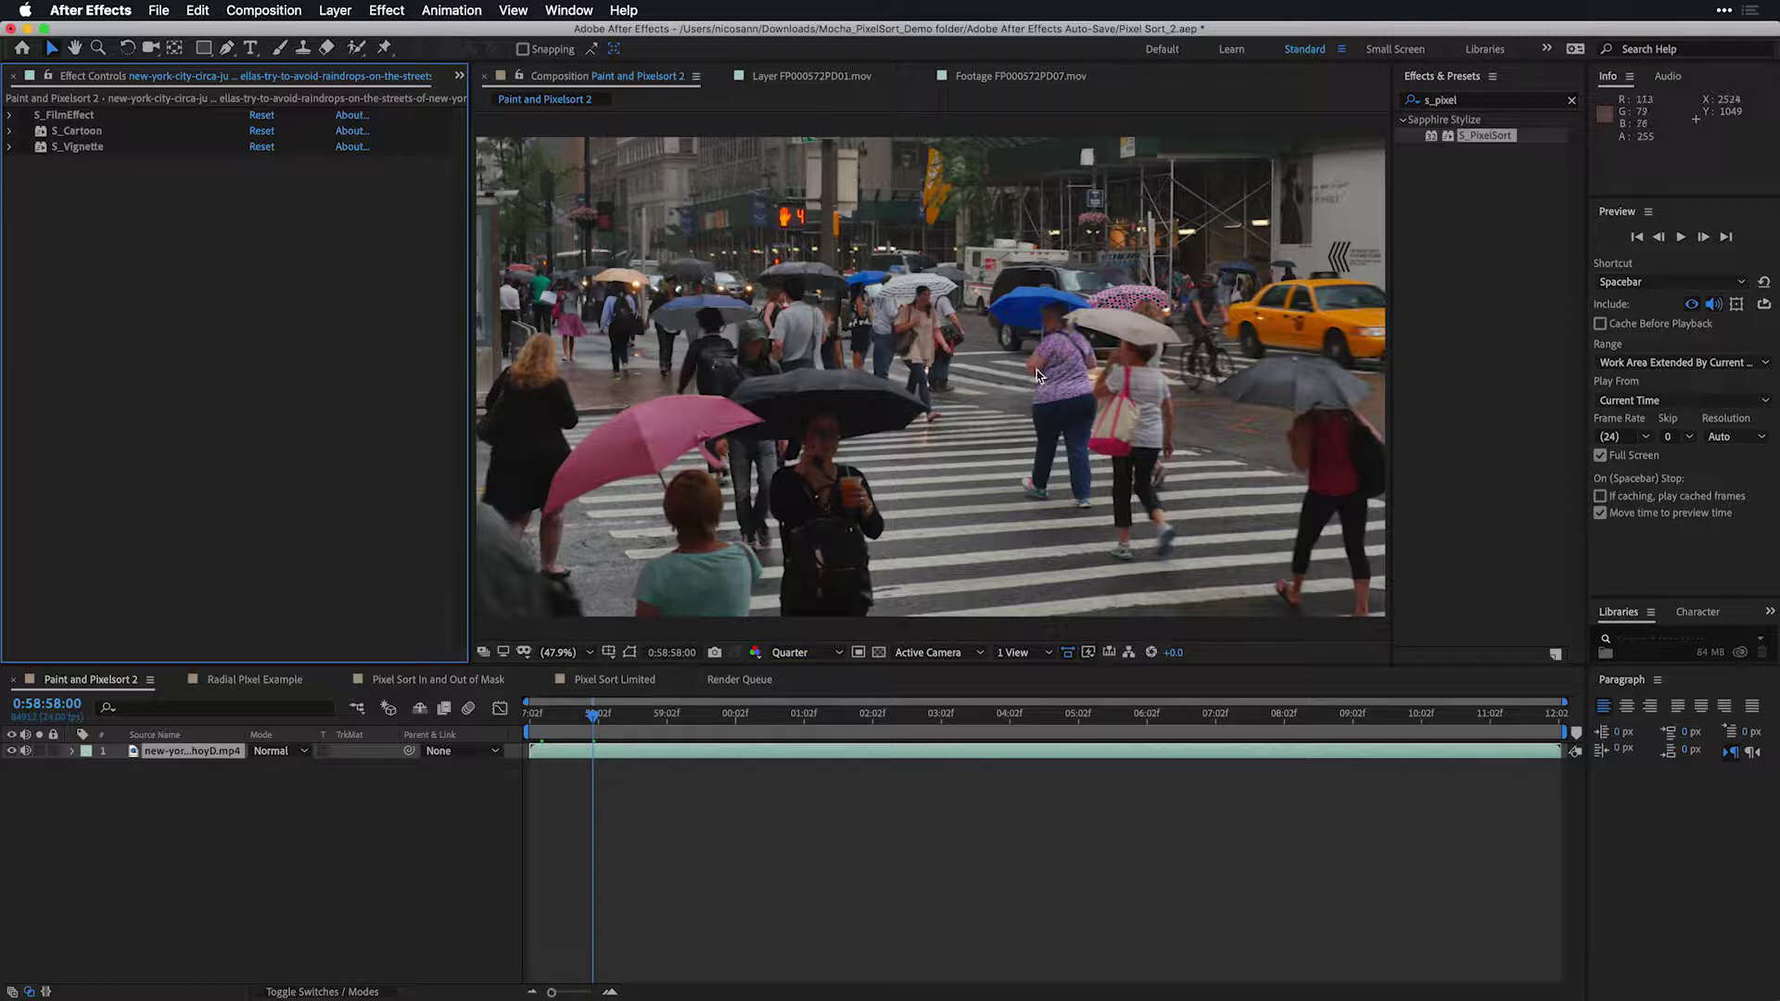
Step: Apply S_PixelSort to the crosswalk clip with Linear sort, -41 angle, 0.2 Threshold, and vignette on
click(1433, 141)
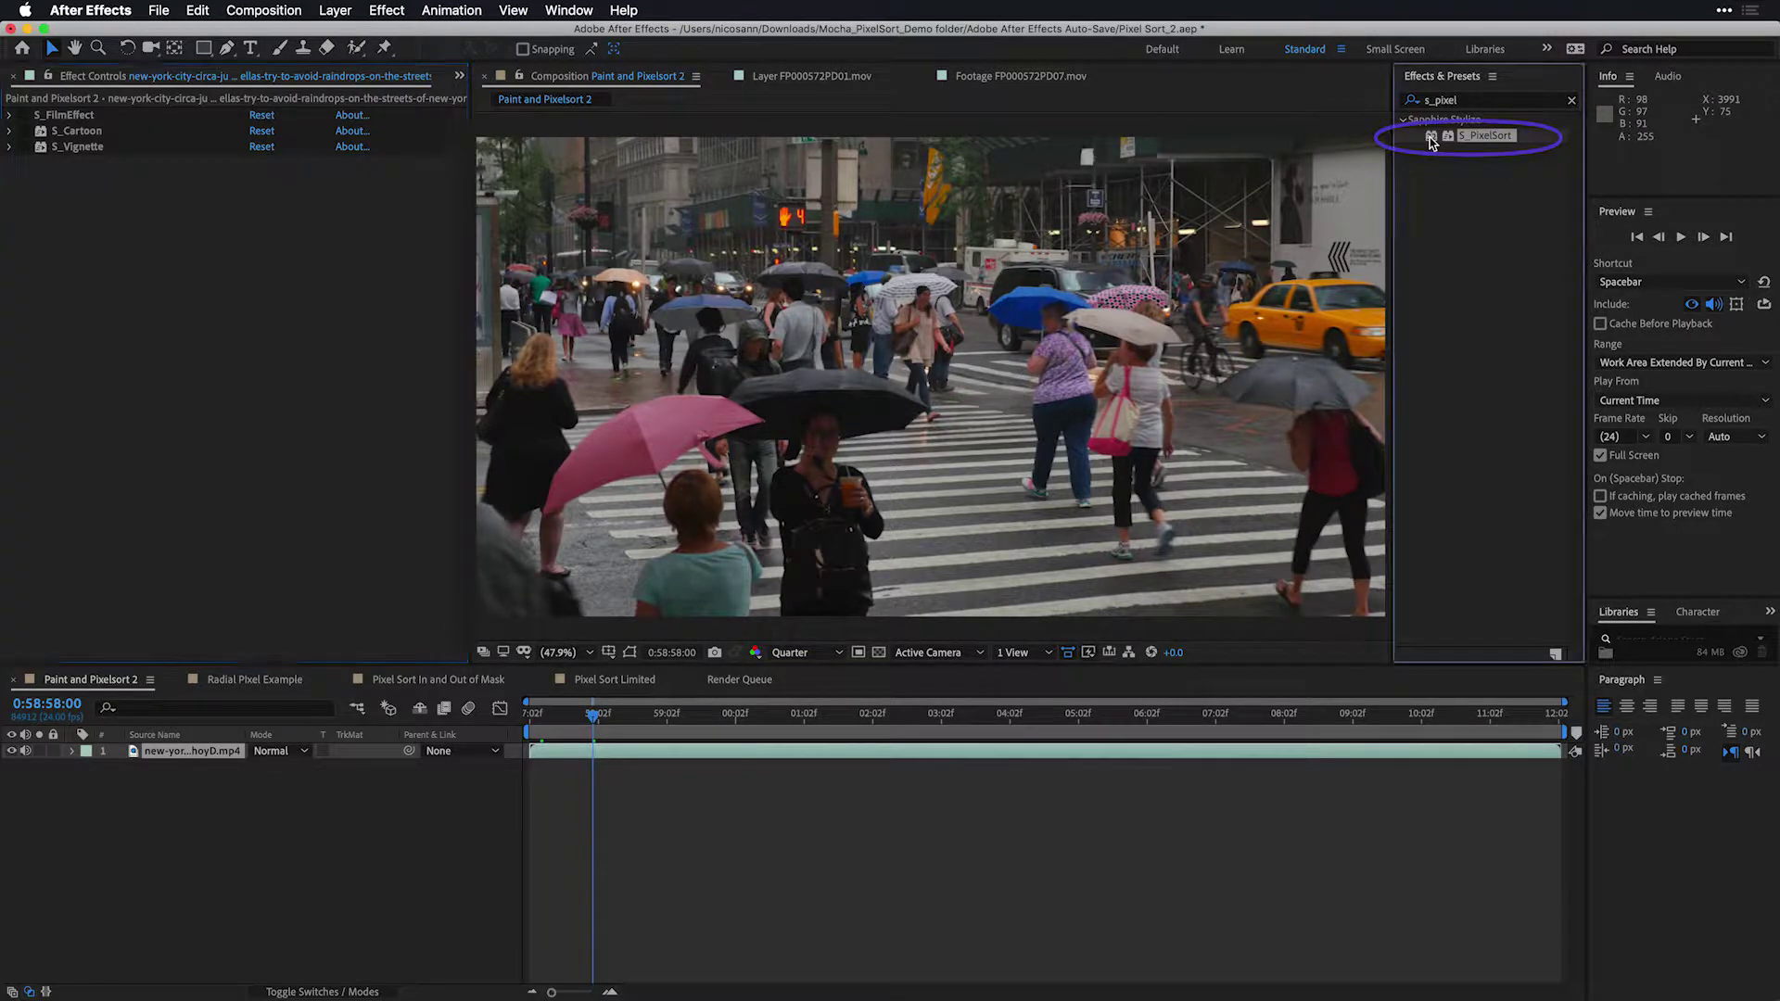
drag(1430, 138, 904, 341)
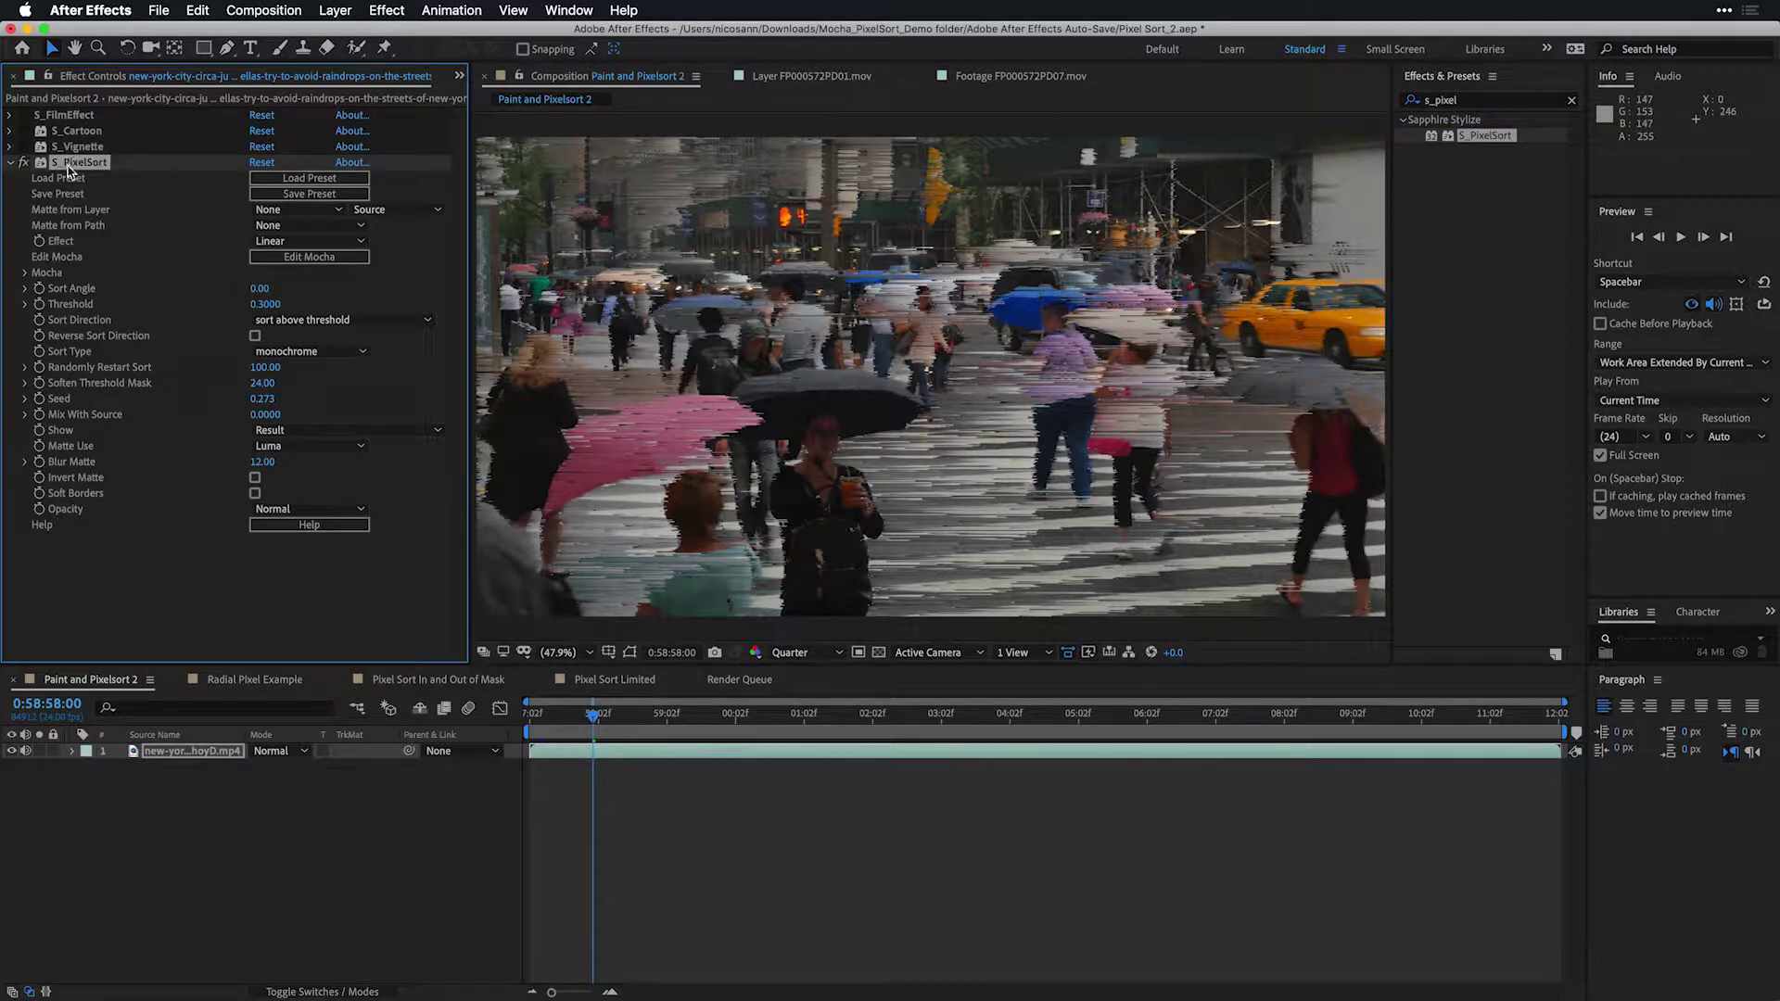
click(253, 242)
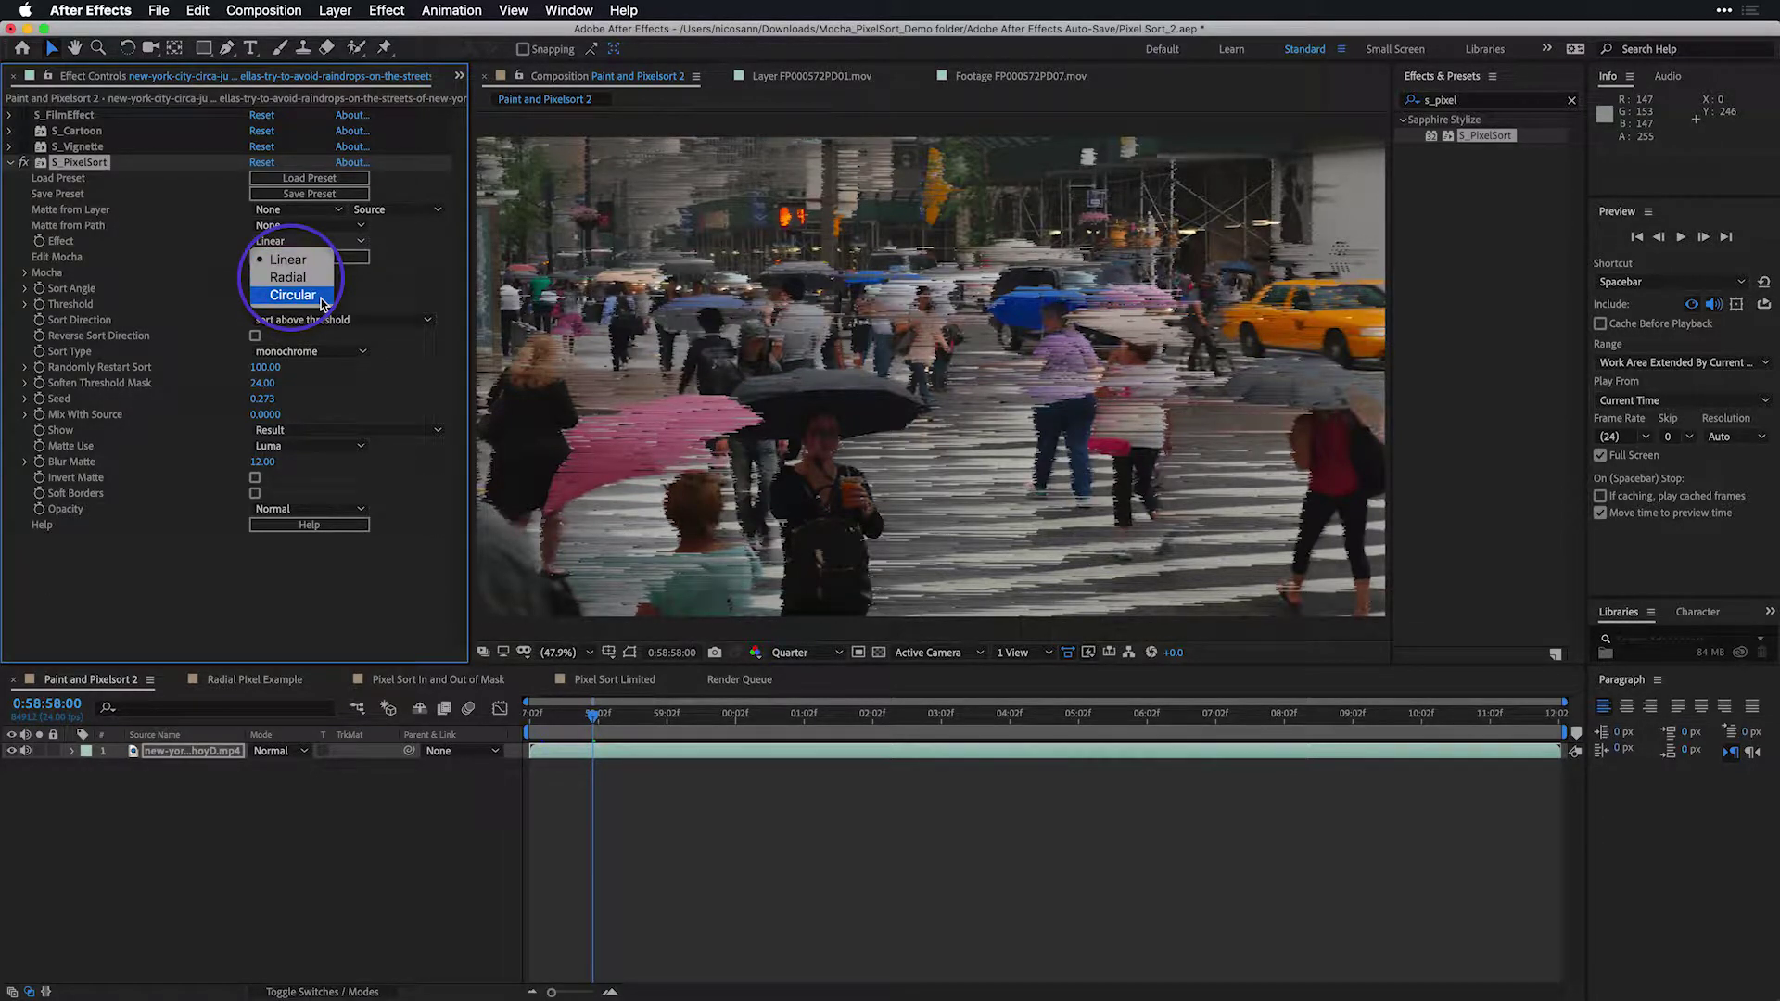
click(288, 260)
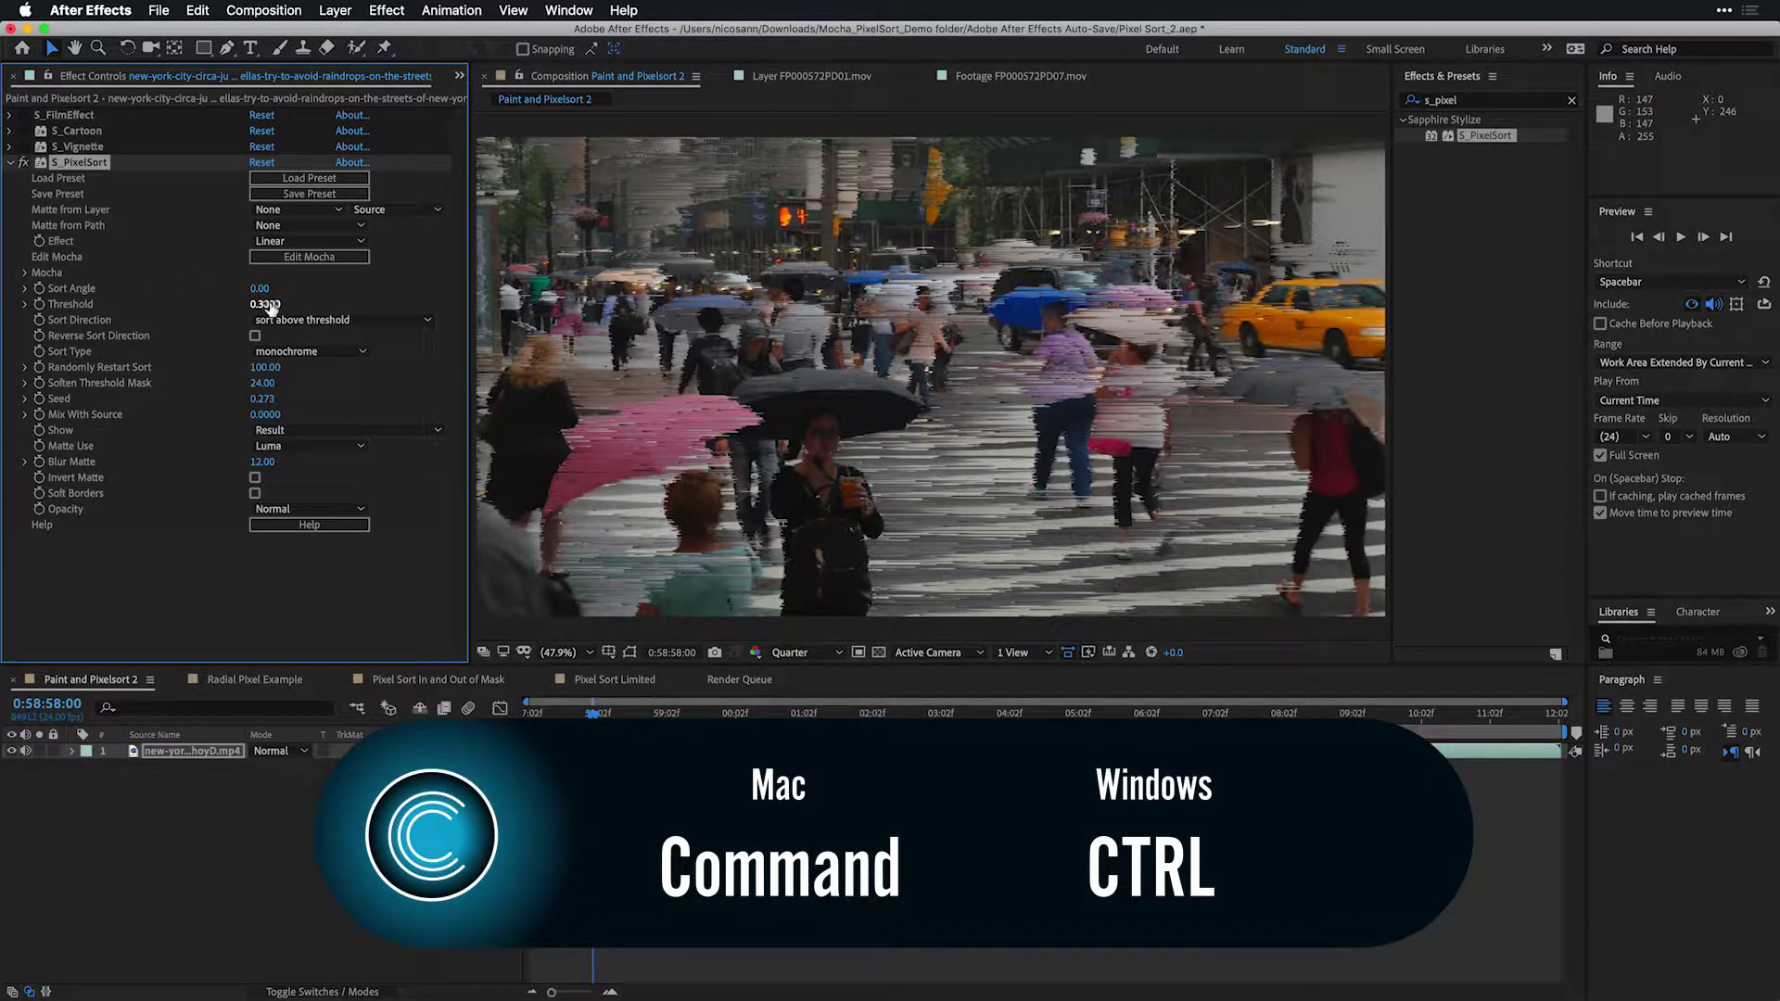
mouse_move(270, 306)
mouse_down()
mouse_move(298, 304)
mouse_move(141, 303)
mouse_move(357, 307)
mouse_move(220, 291)
mouse_up()
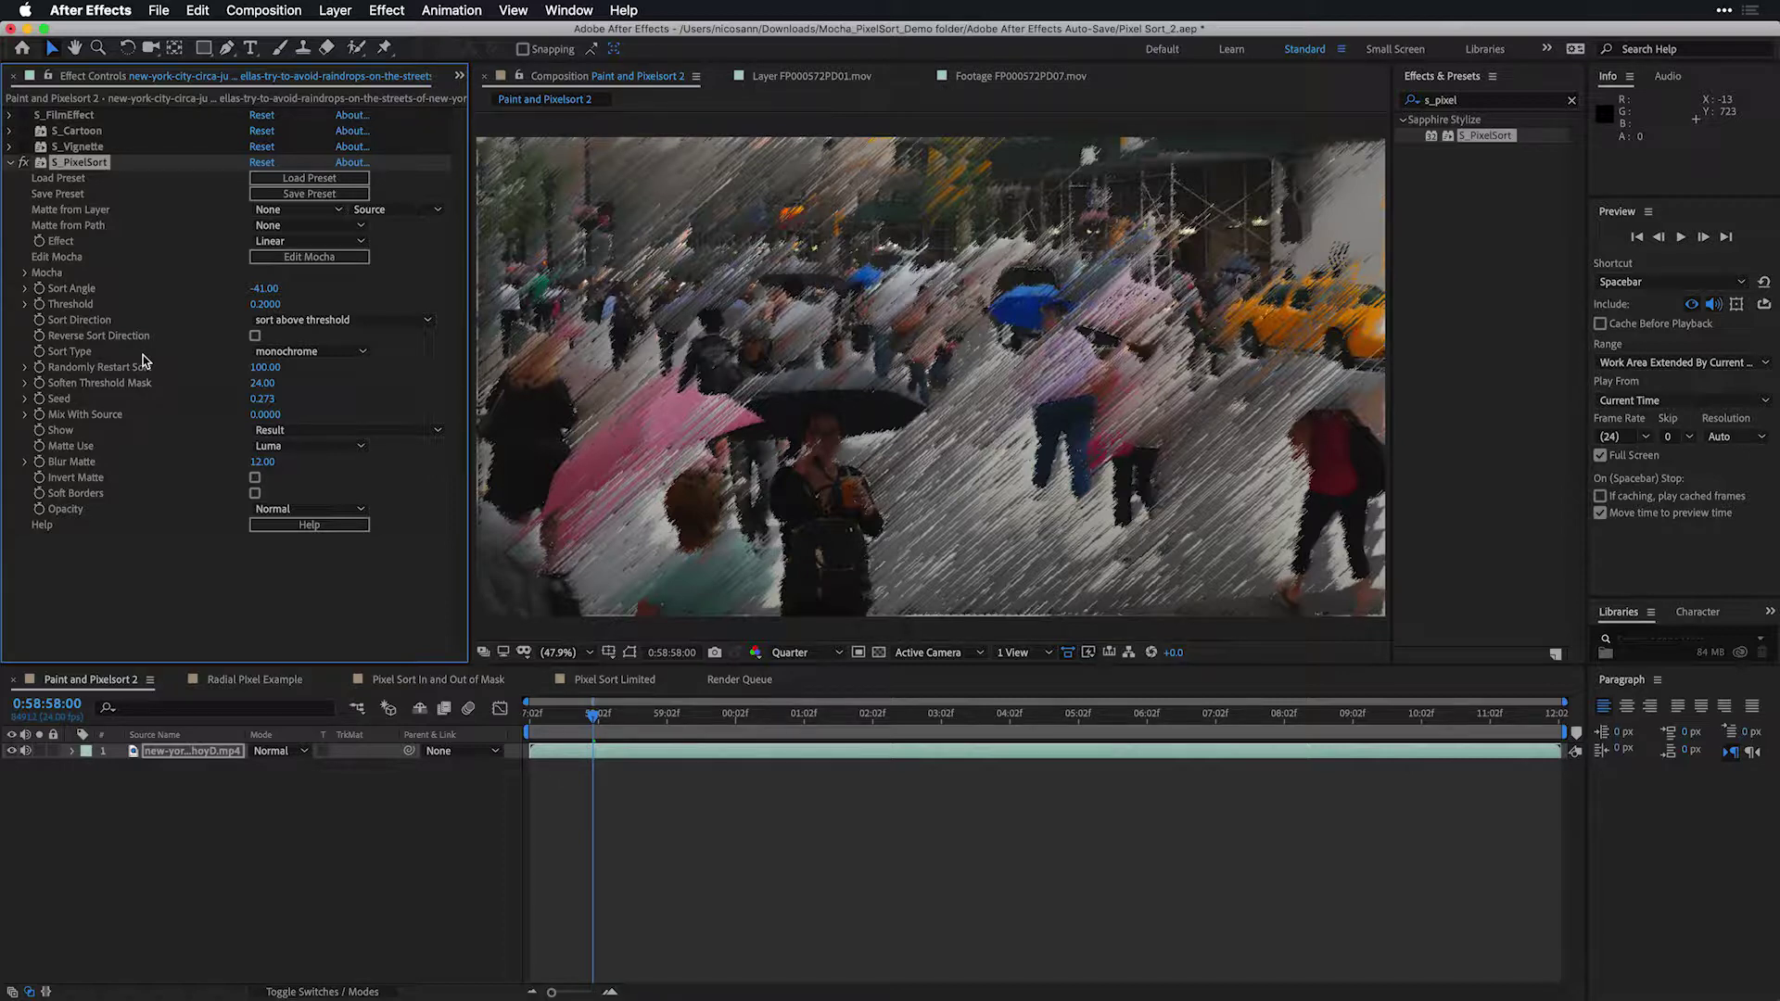
click(24, 146)
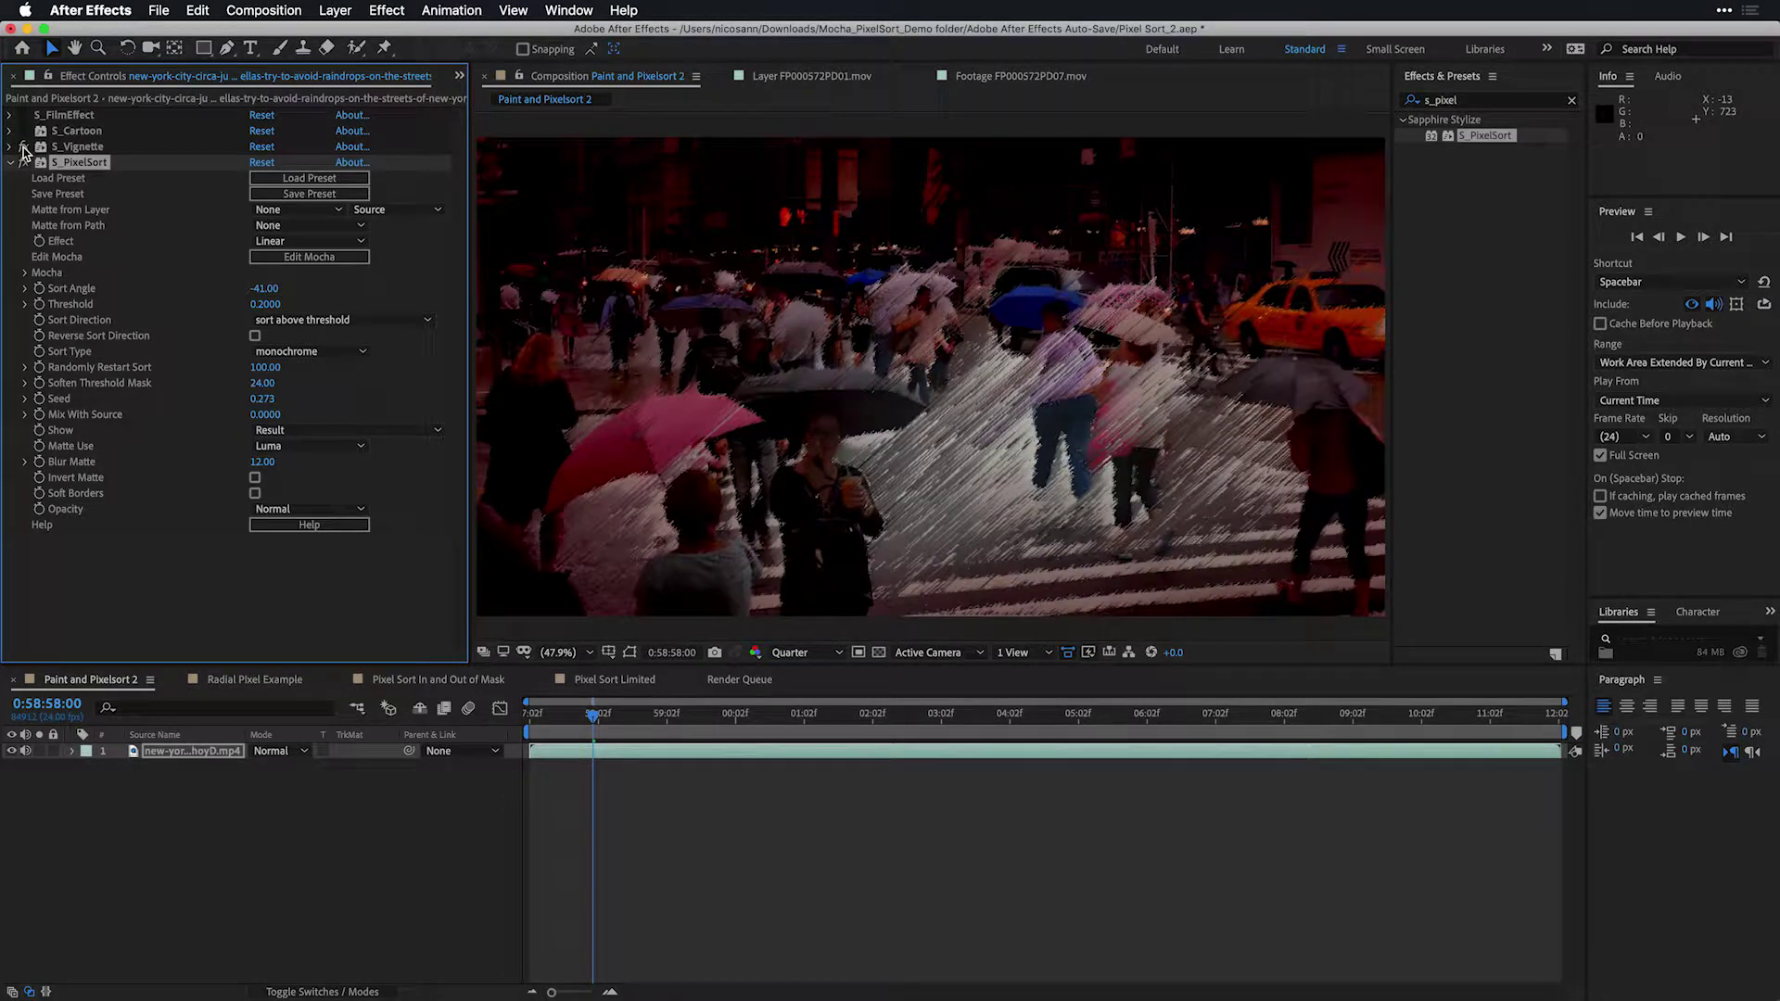
Step: Enable S_Cartoon and raise Threshold to 0.564, then open the Pixel Sort In and Out of Mask comp
click(22, 132)
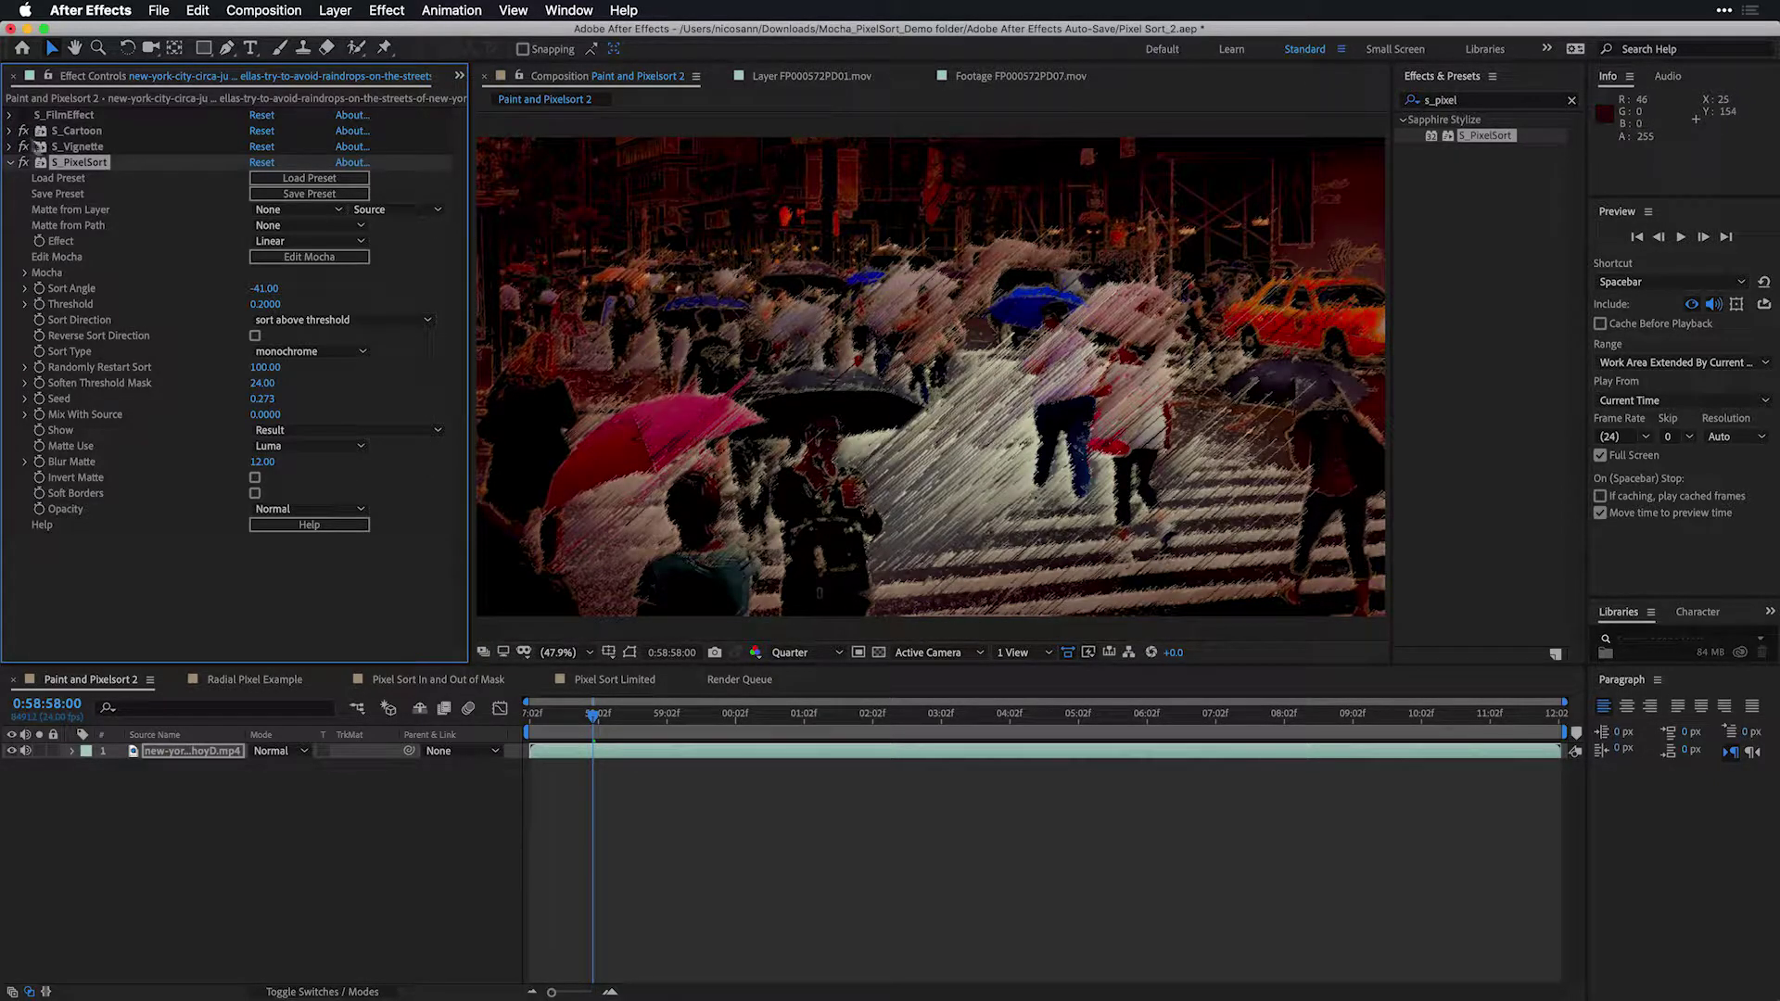
click(23, 116)
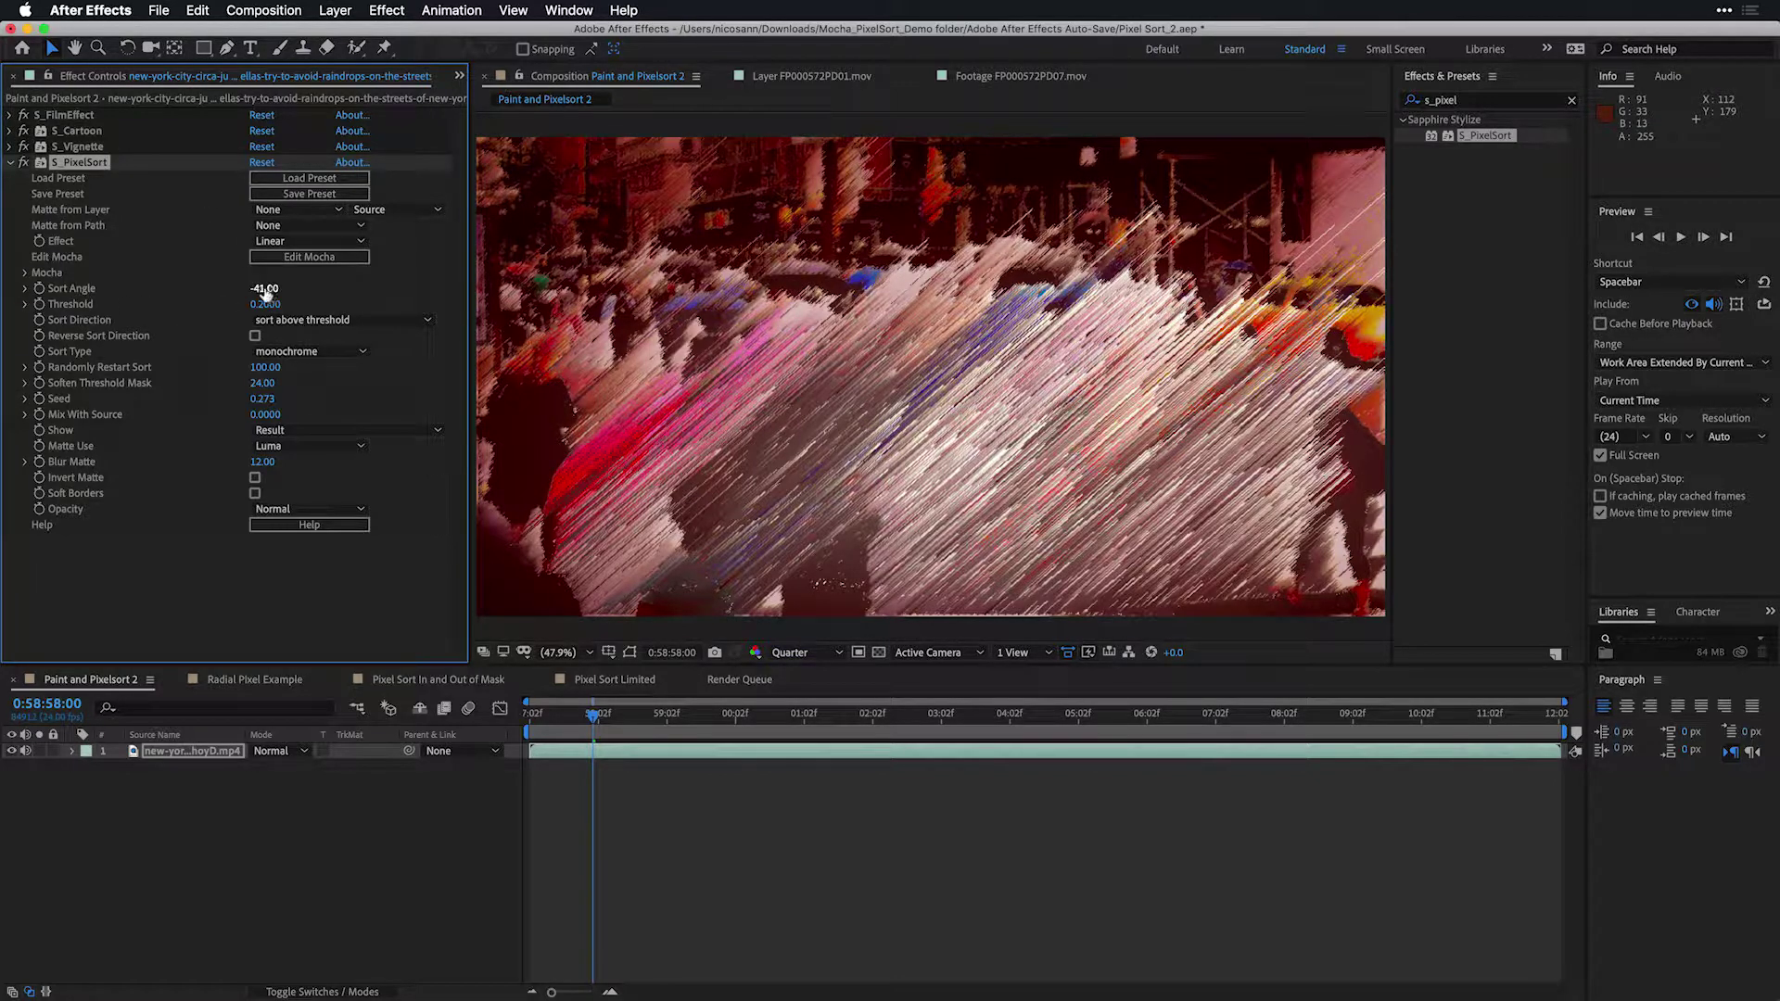
drag(267, 309, 426, 308)
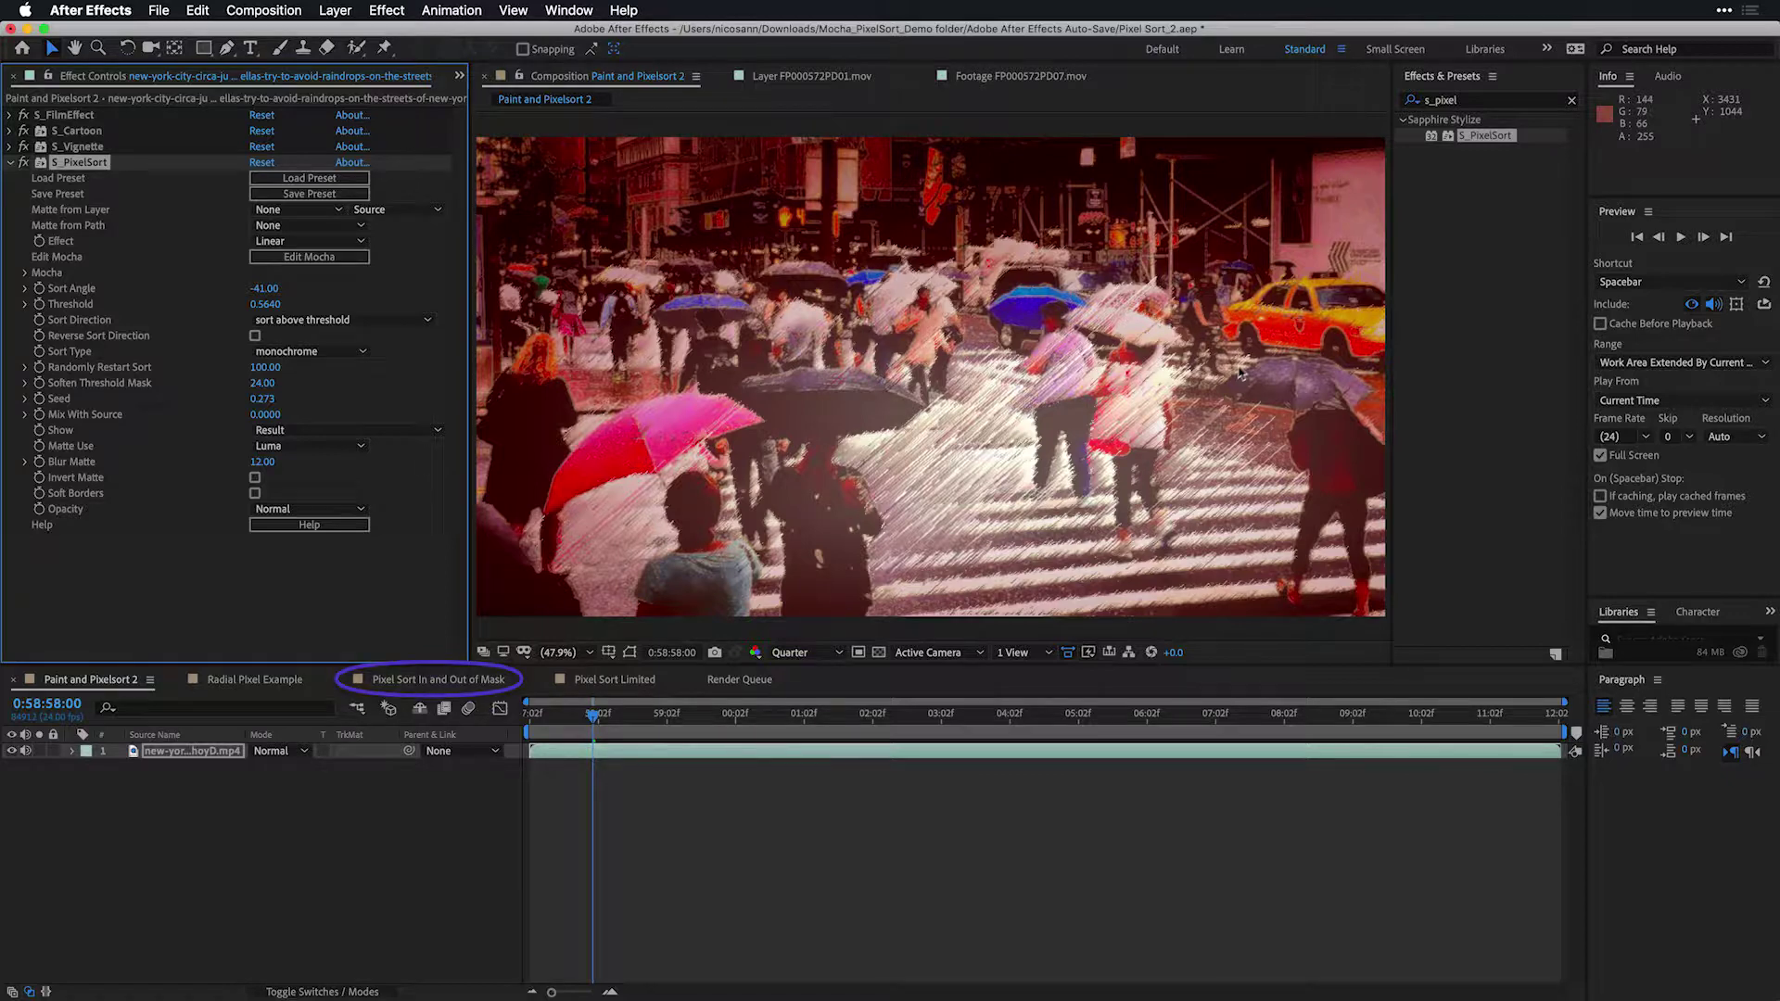
click(443, 682)
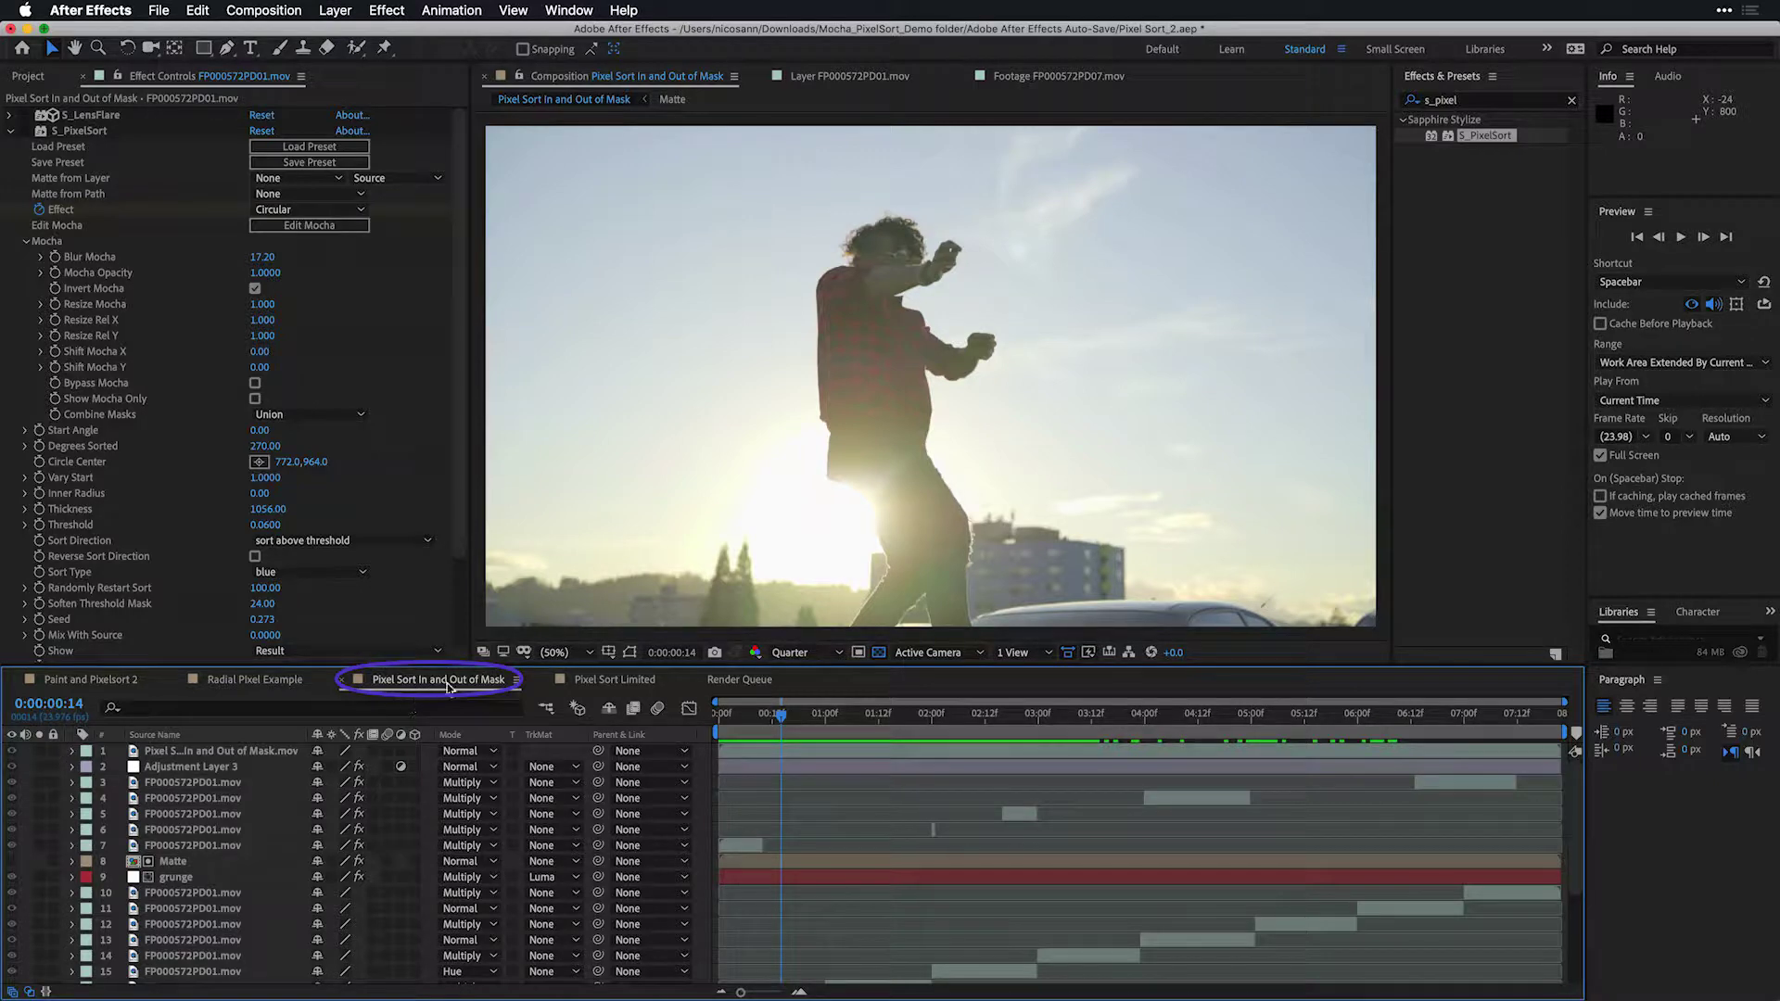
Step: Turn on layer 18's visibility and hide the layer adding pixel-sort streaks
scroll(139, 880, down, 5)
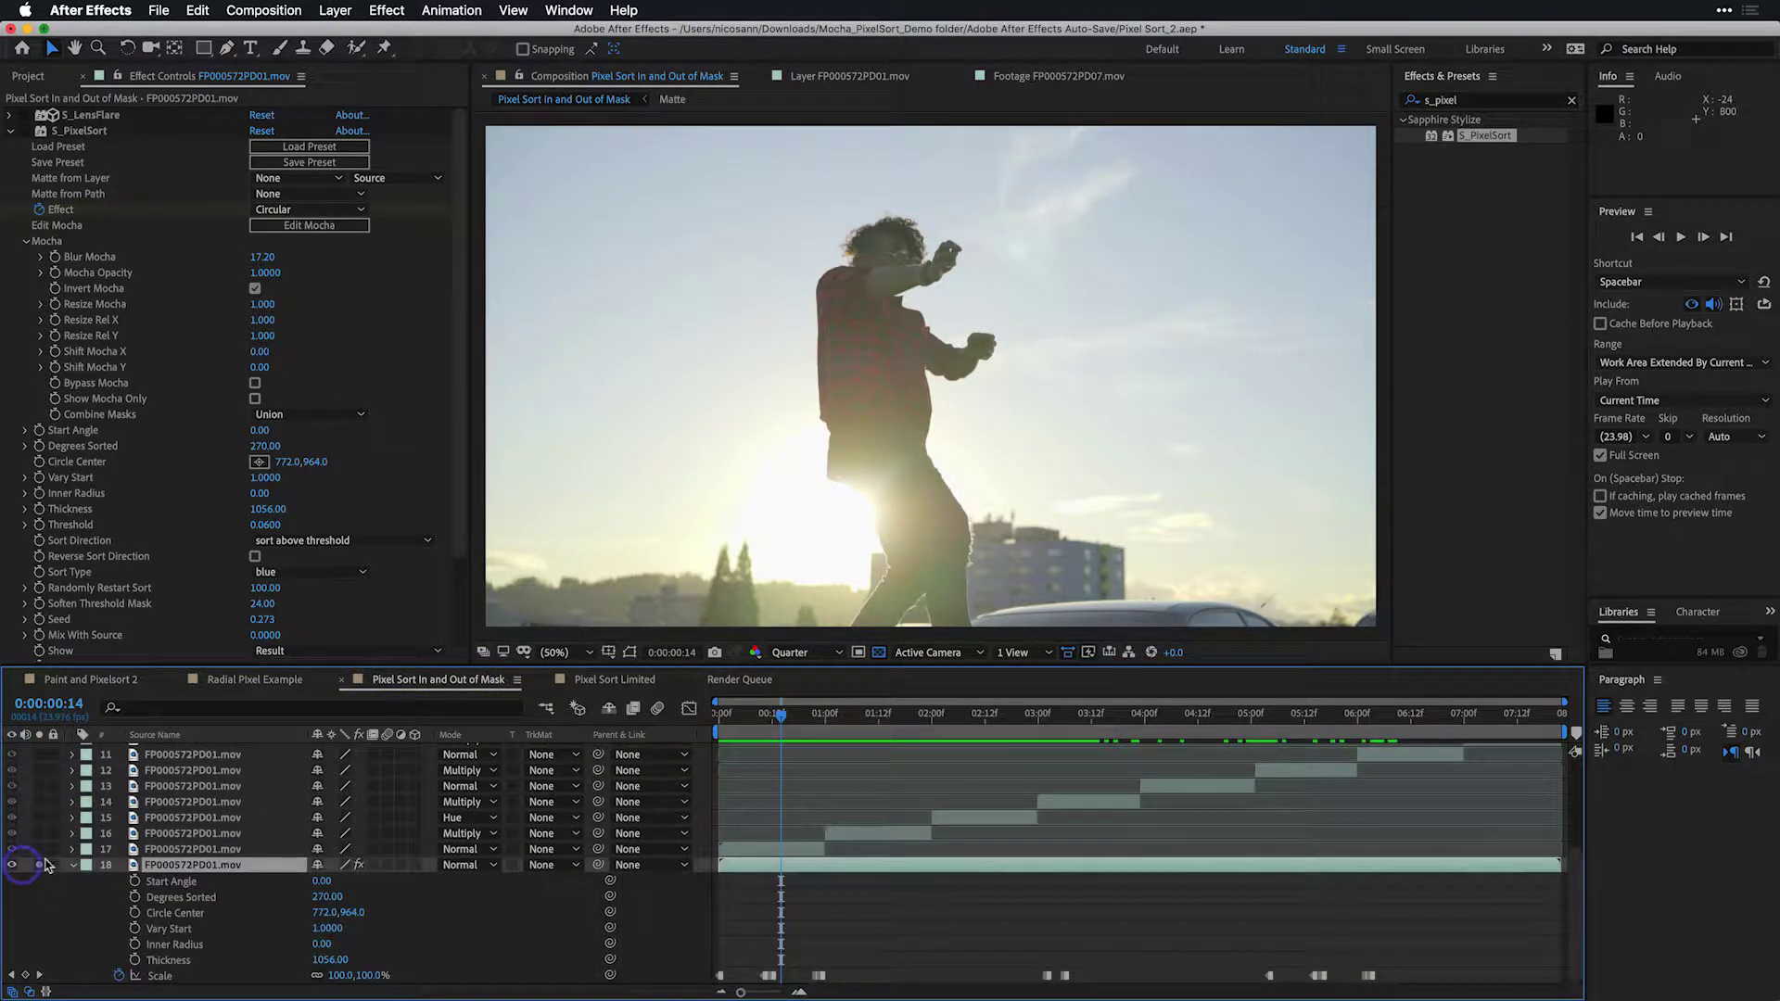
click(12, 865)
click(72, 865)
scroll(76, 870, up, 3)
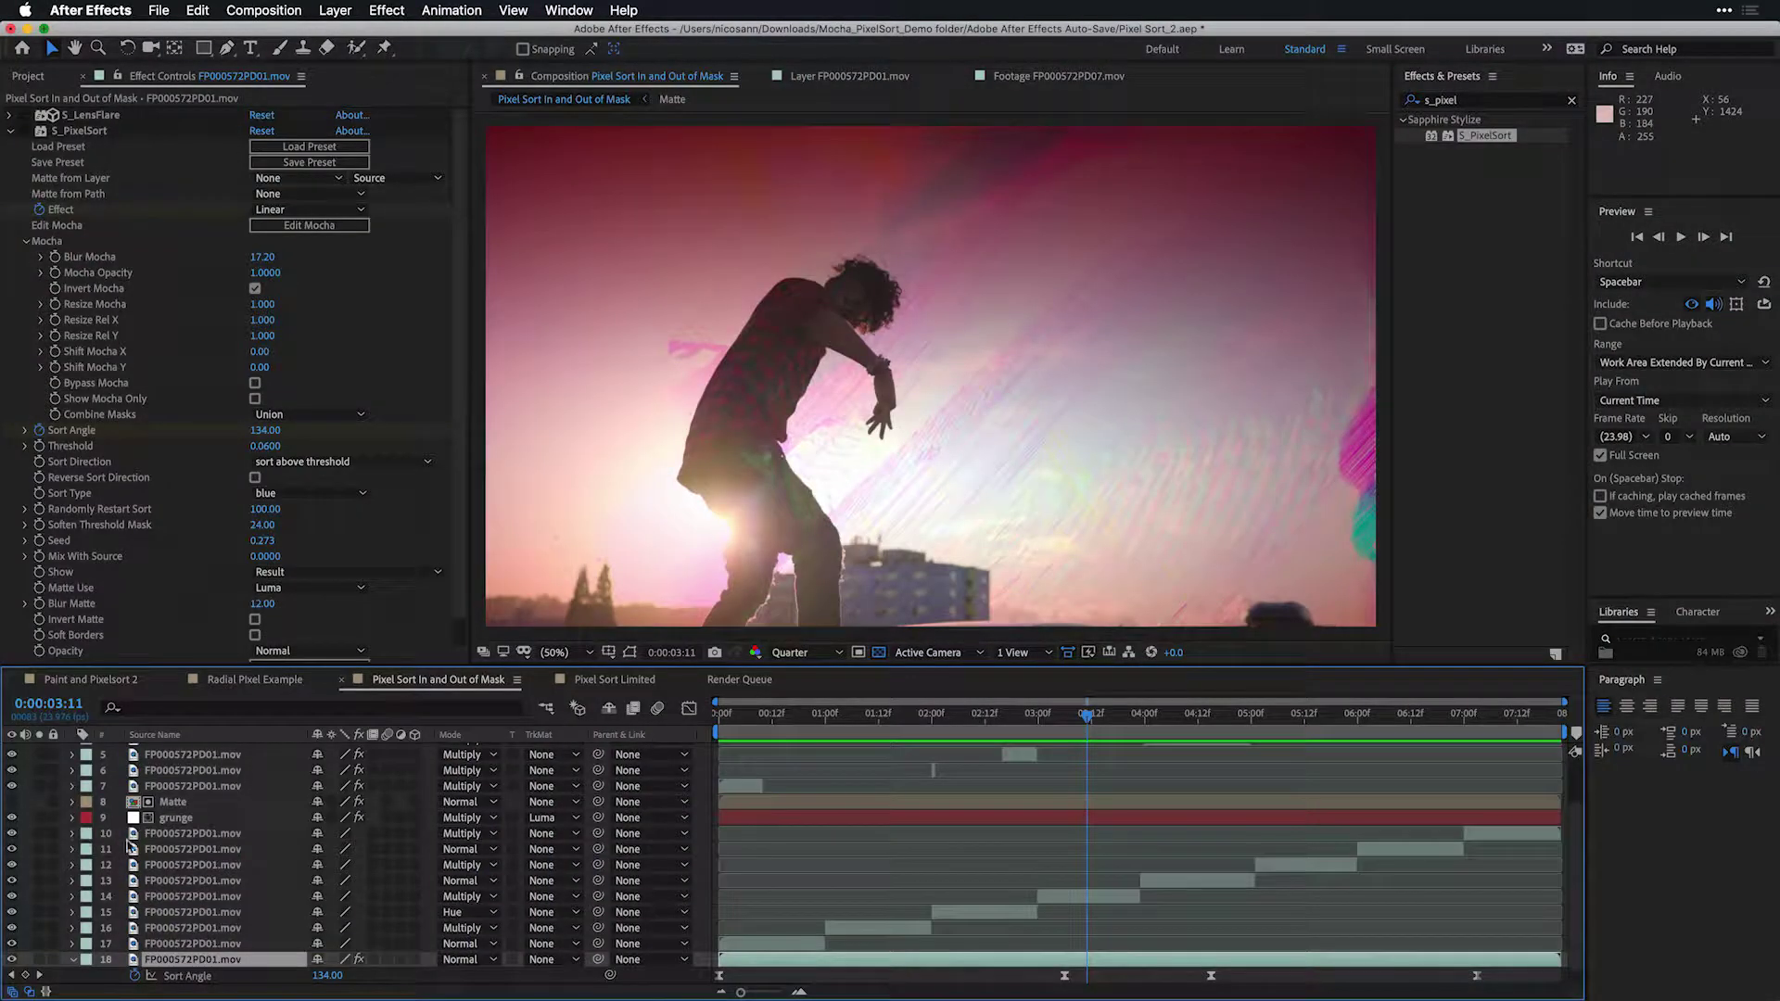
scroll(371, 862, up, 2)
click(11, 752)
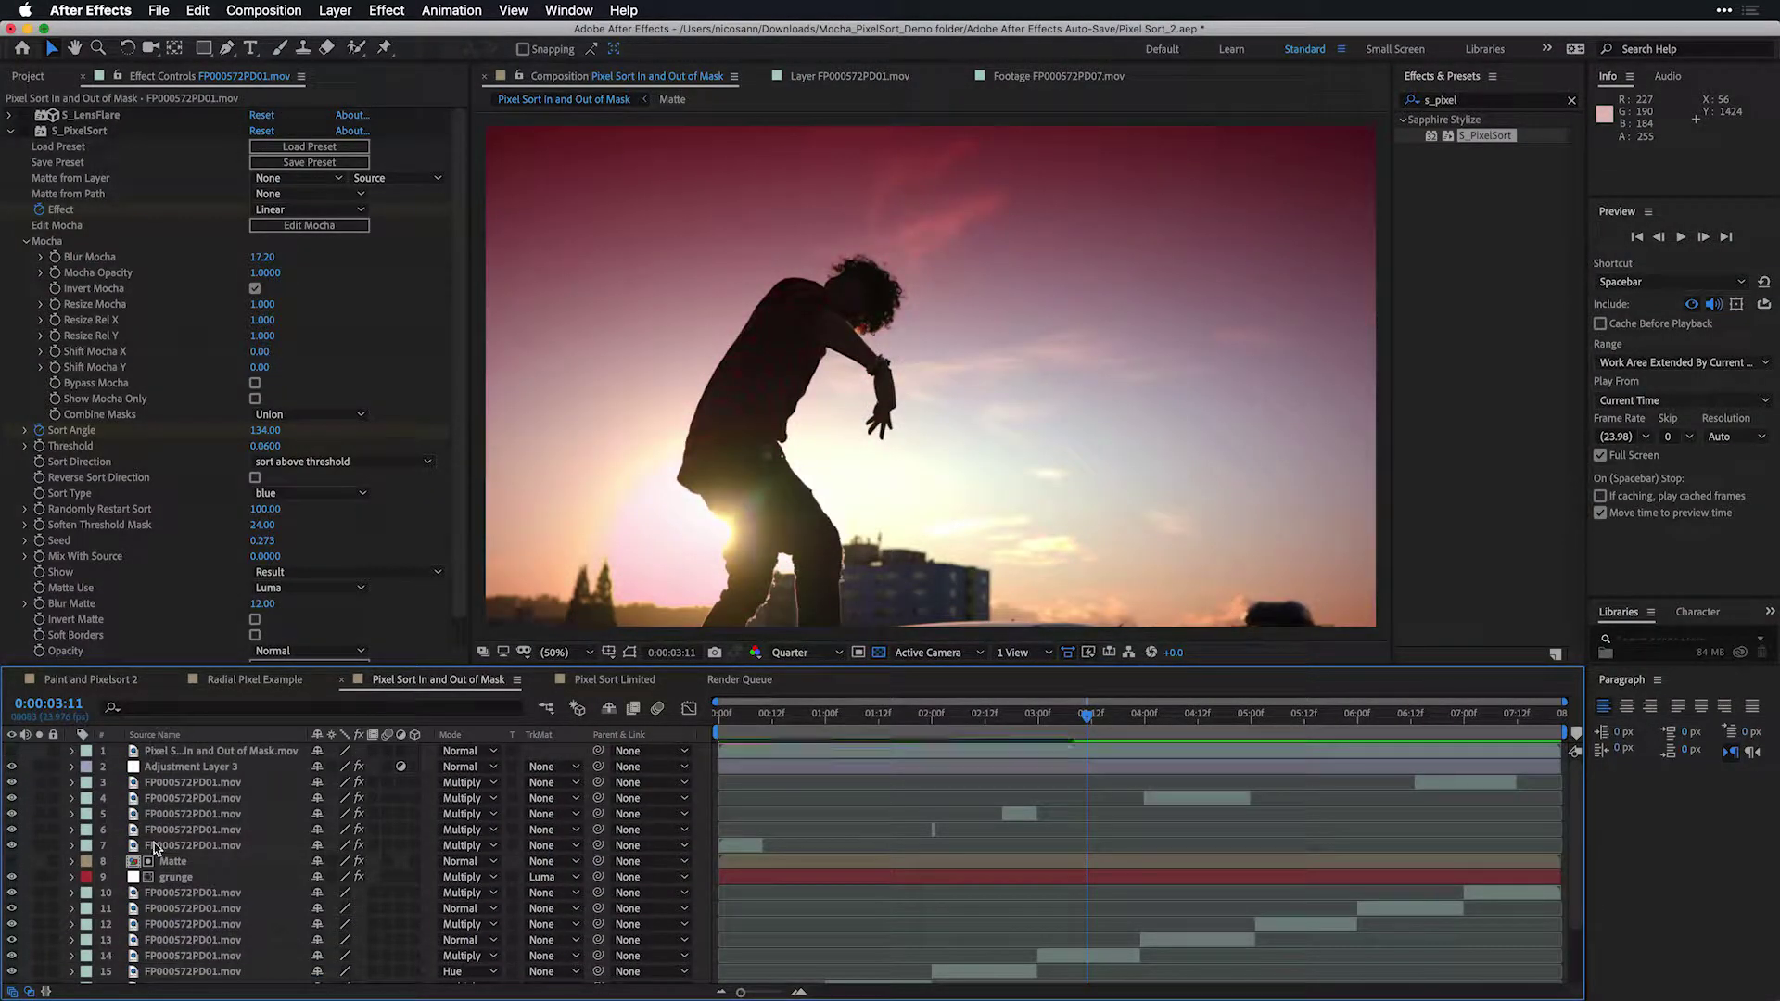
Step: Solo layer 18 and return to the start of the composition
scroll(154, 850, down, 3)
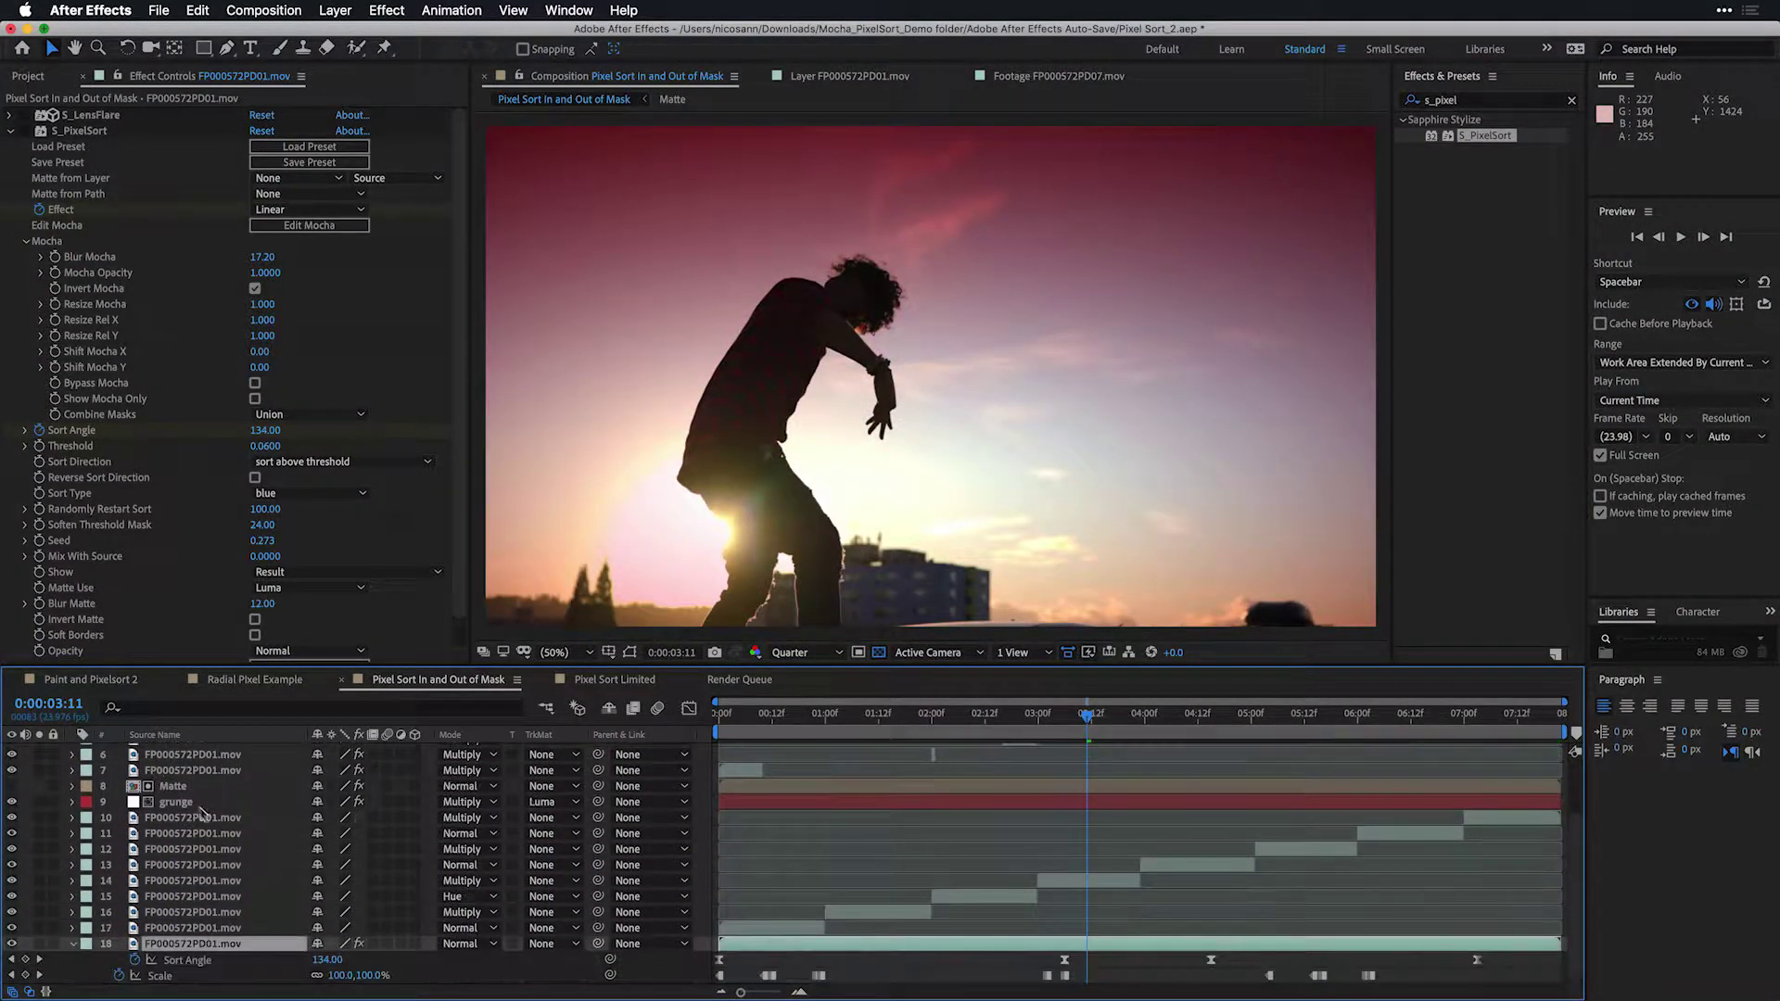
click(71, 944)
click(39, 976)
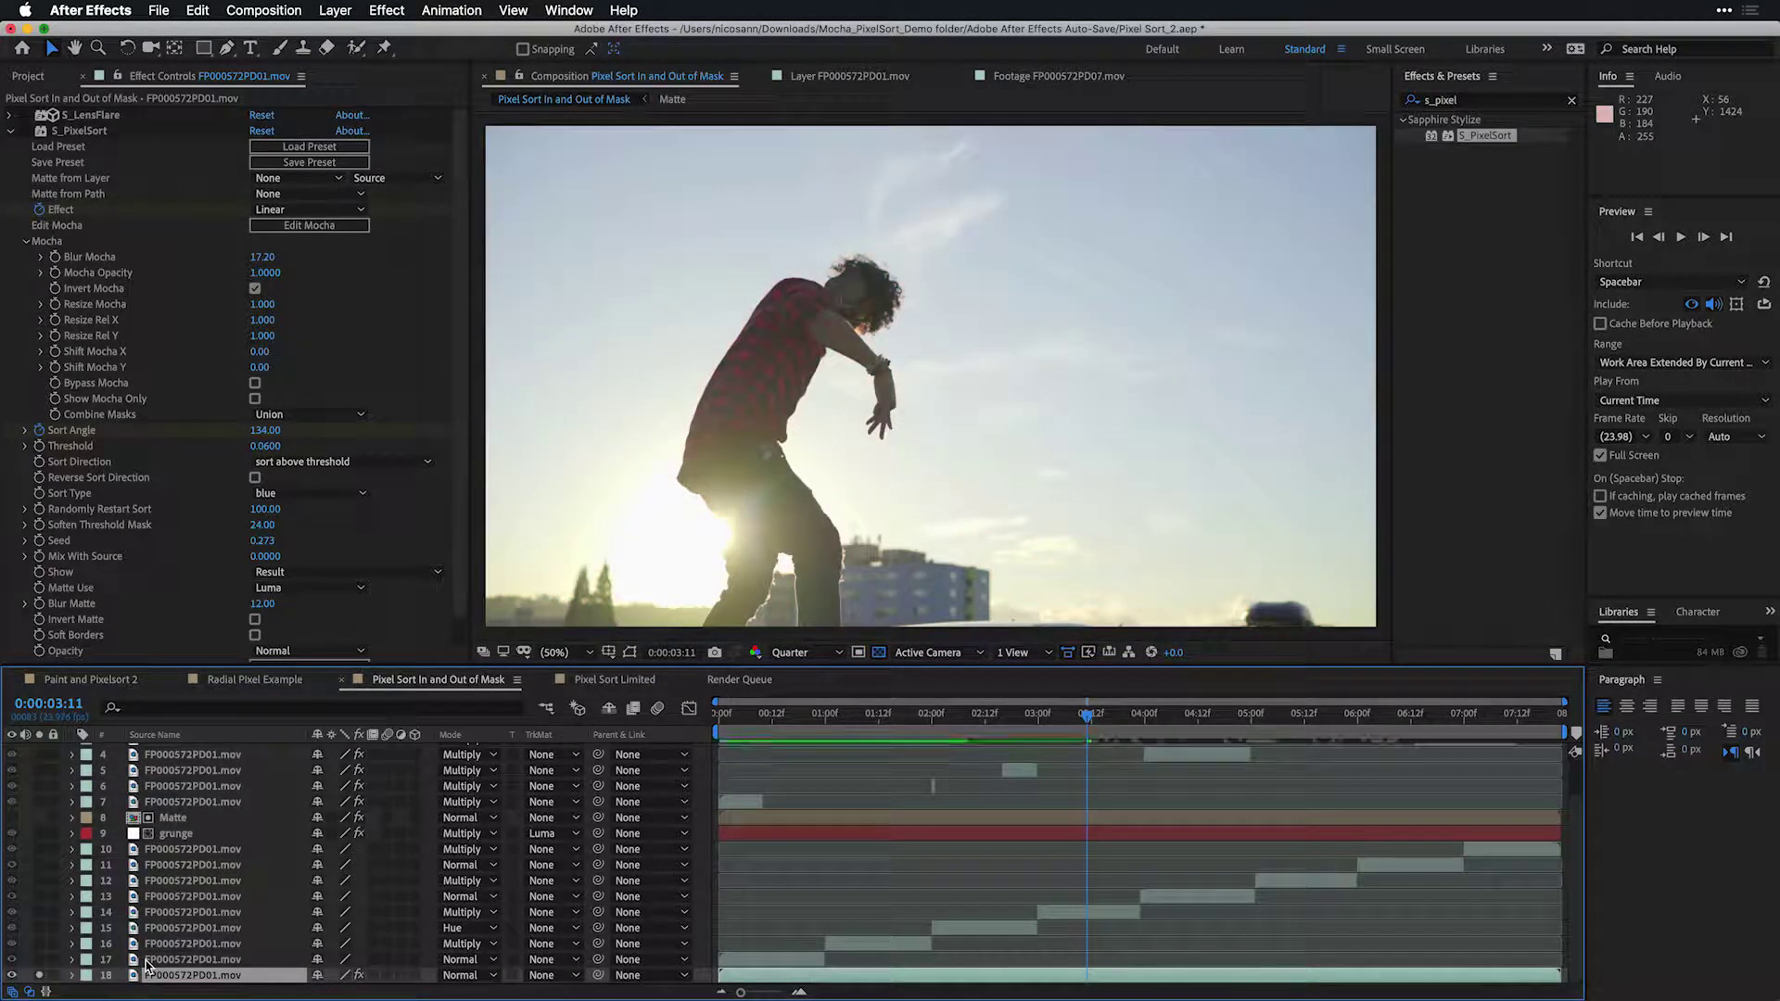
drag(781, 732, 700, 727)
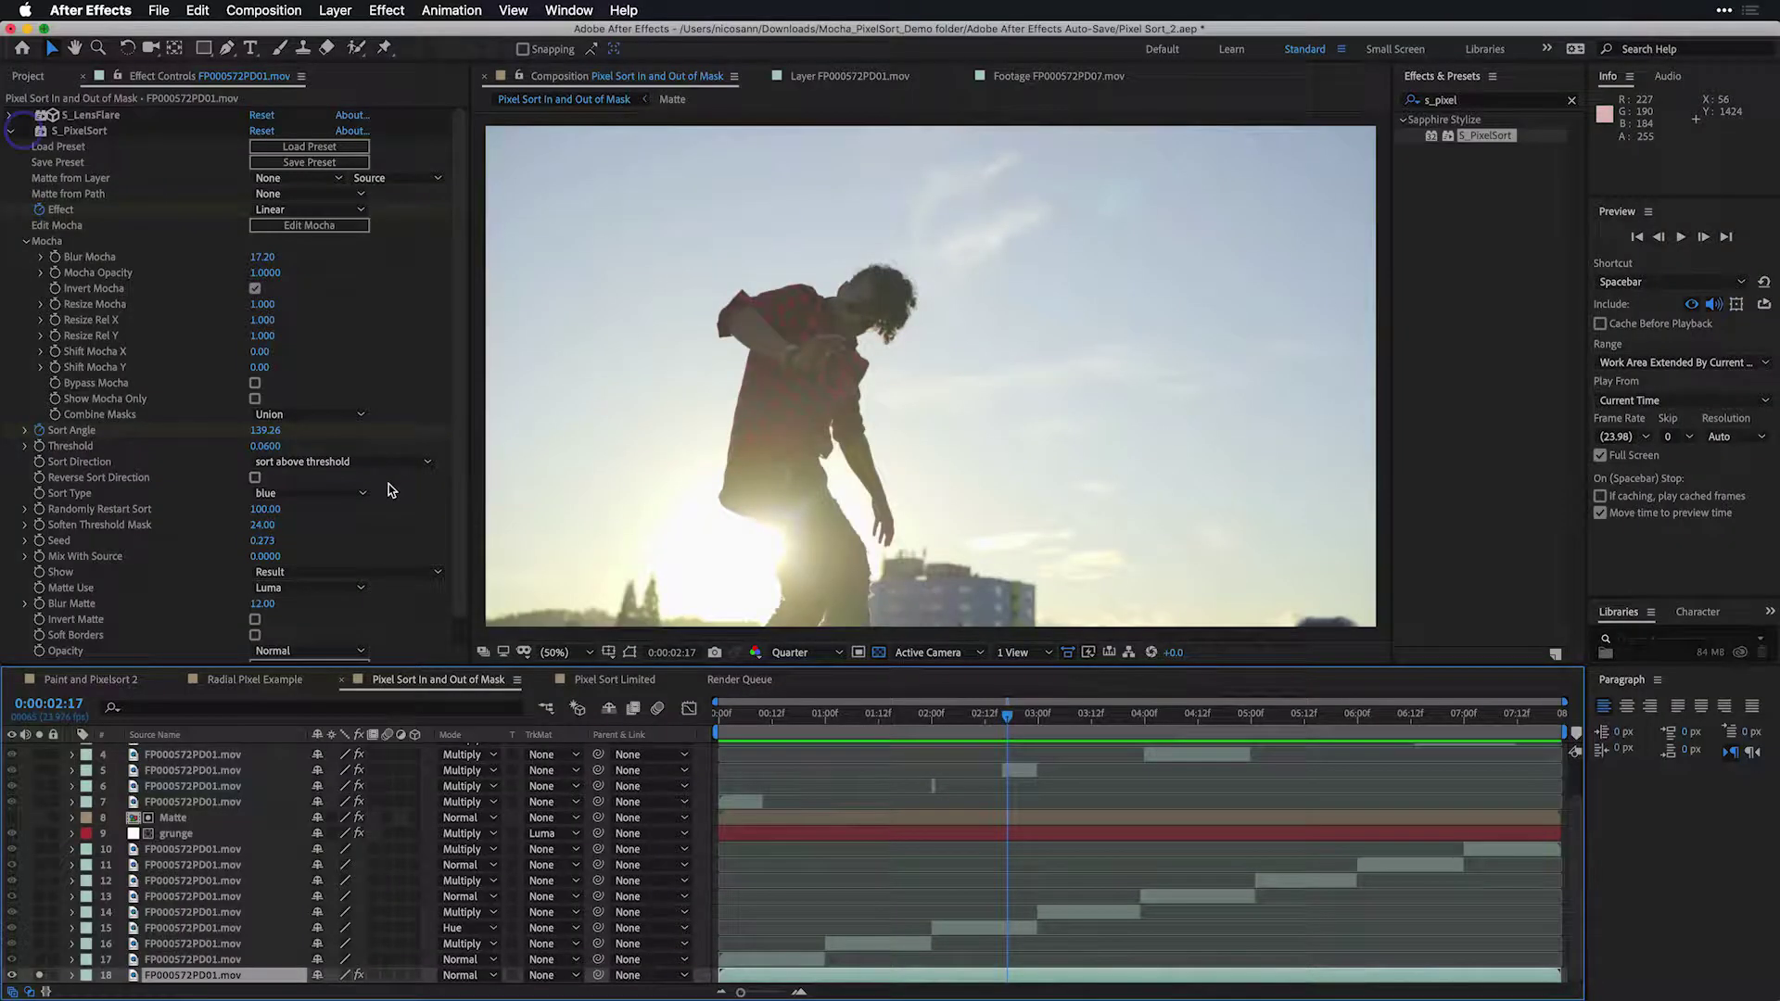
Step: Re-enable the pixel-sort effect, preview the dance comp, scrub to 0:00:01:20, and open its Mocha mask editor
click(22, 132)
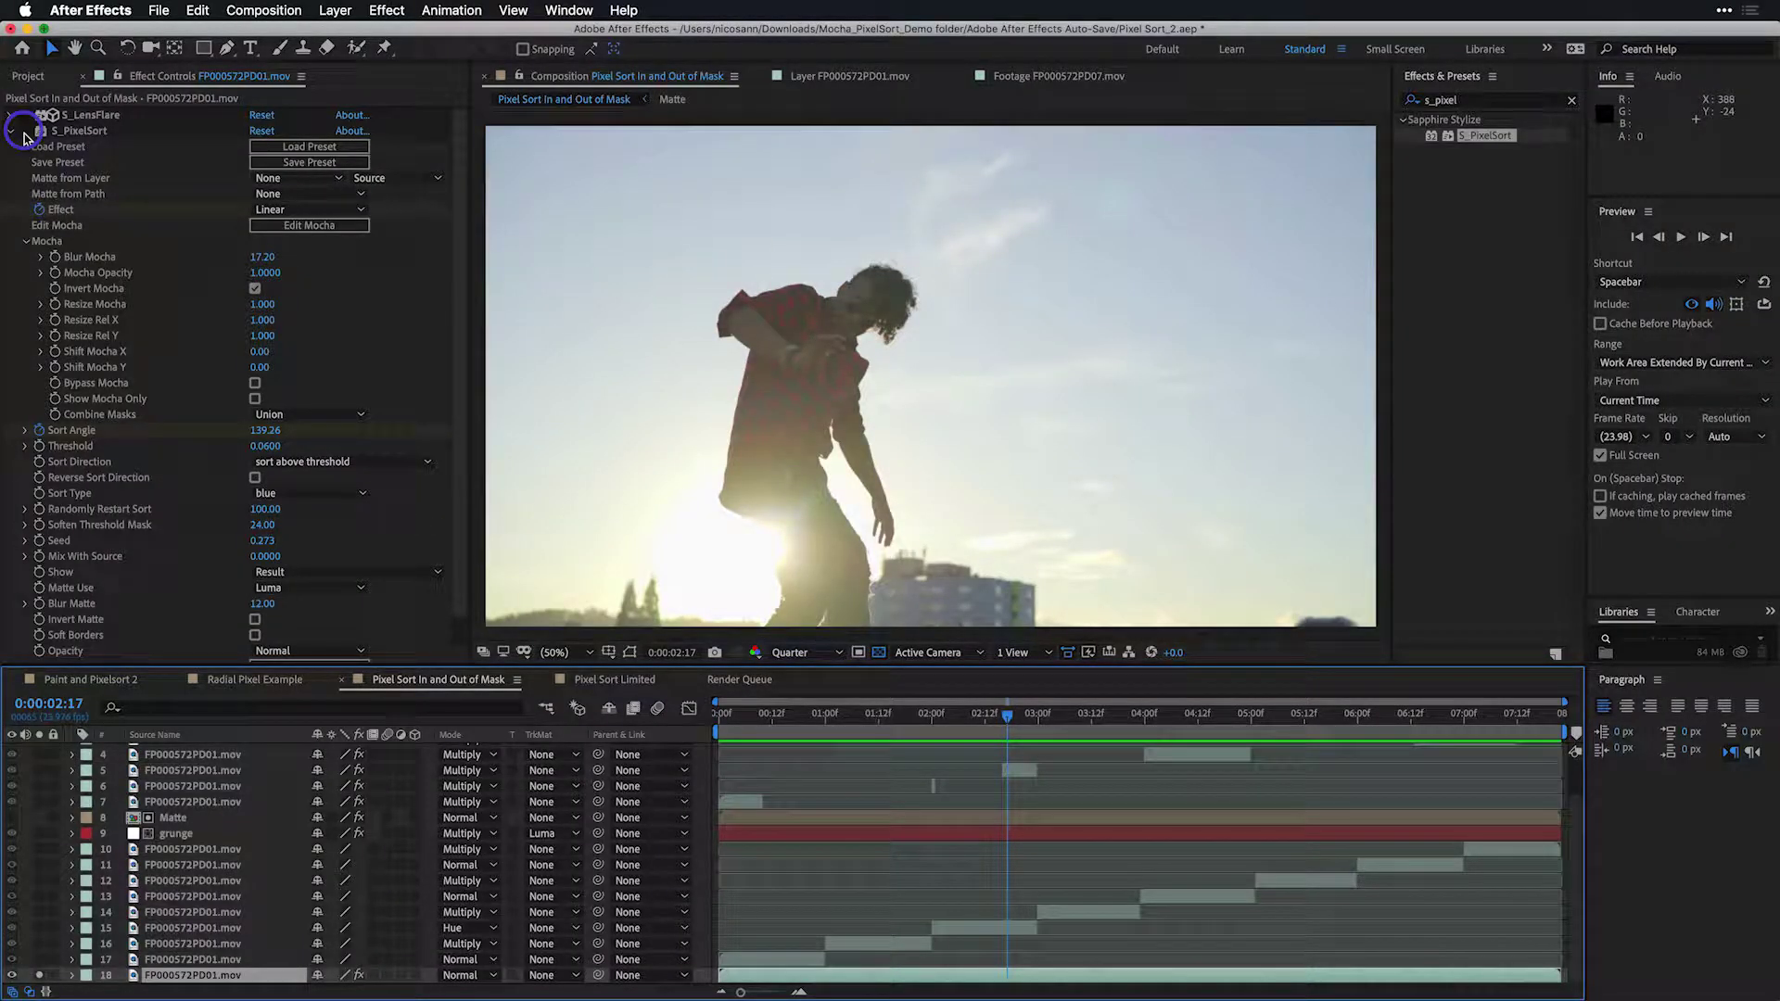
click(25, 131)
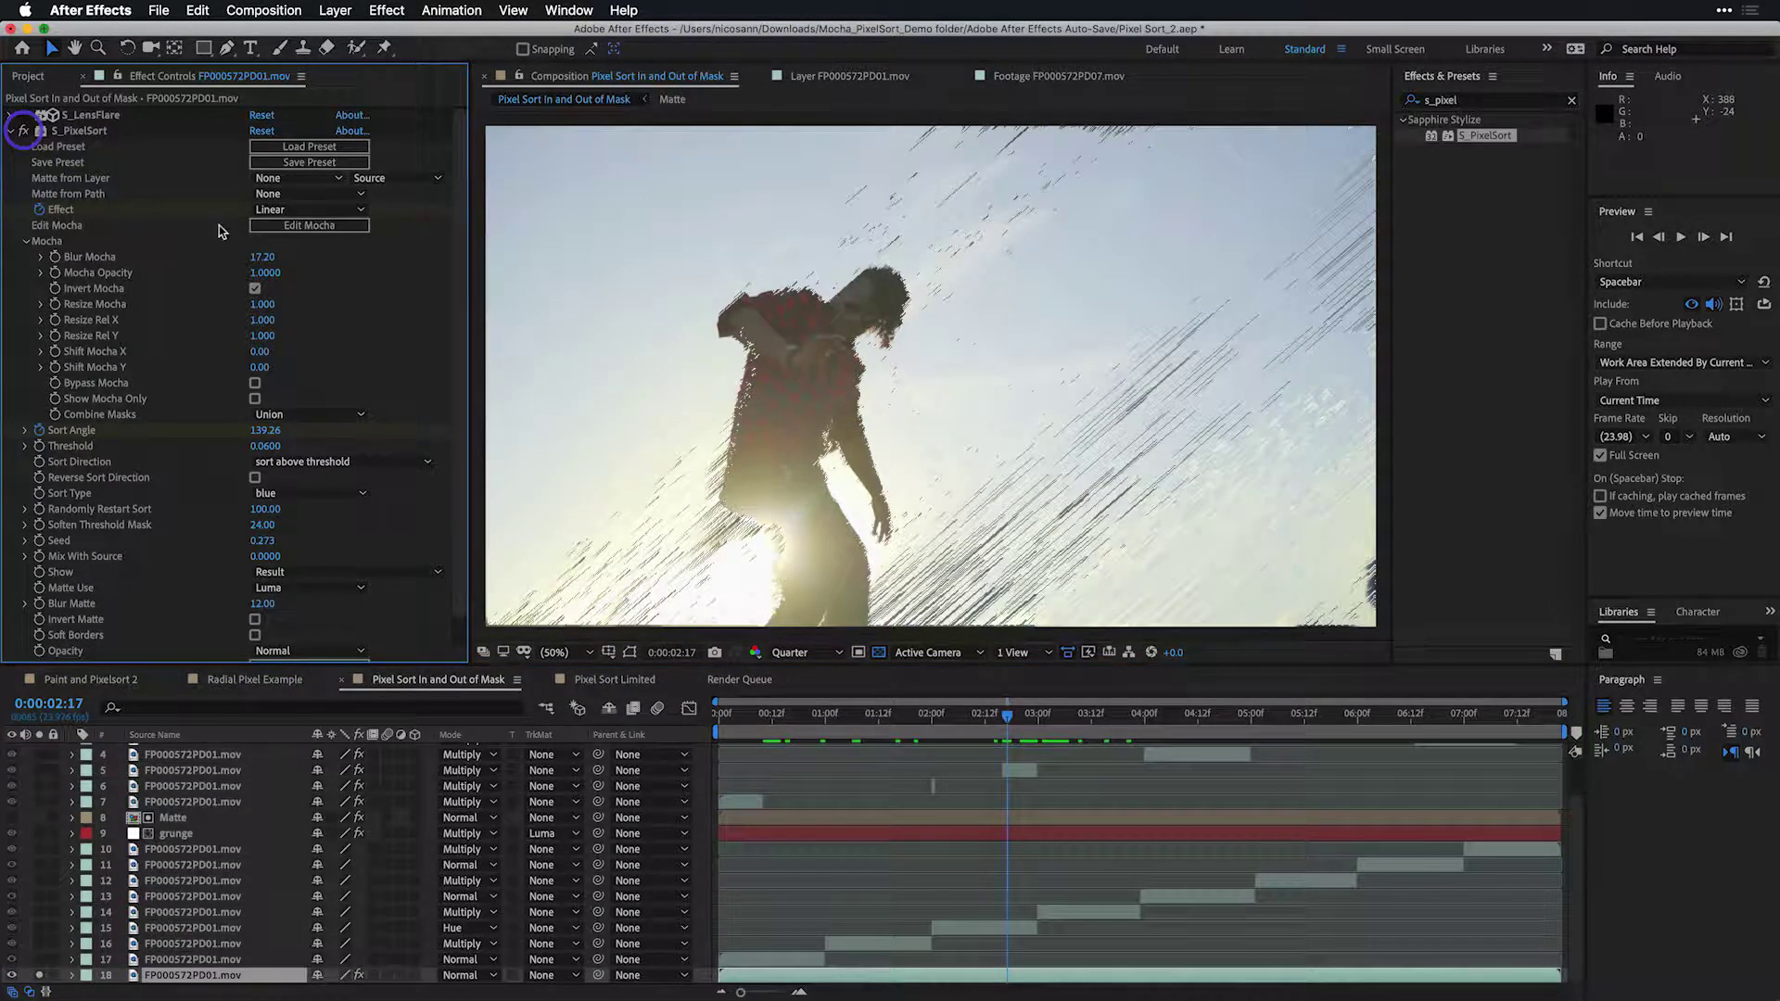
click(742, 728)
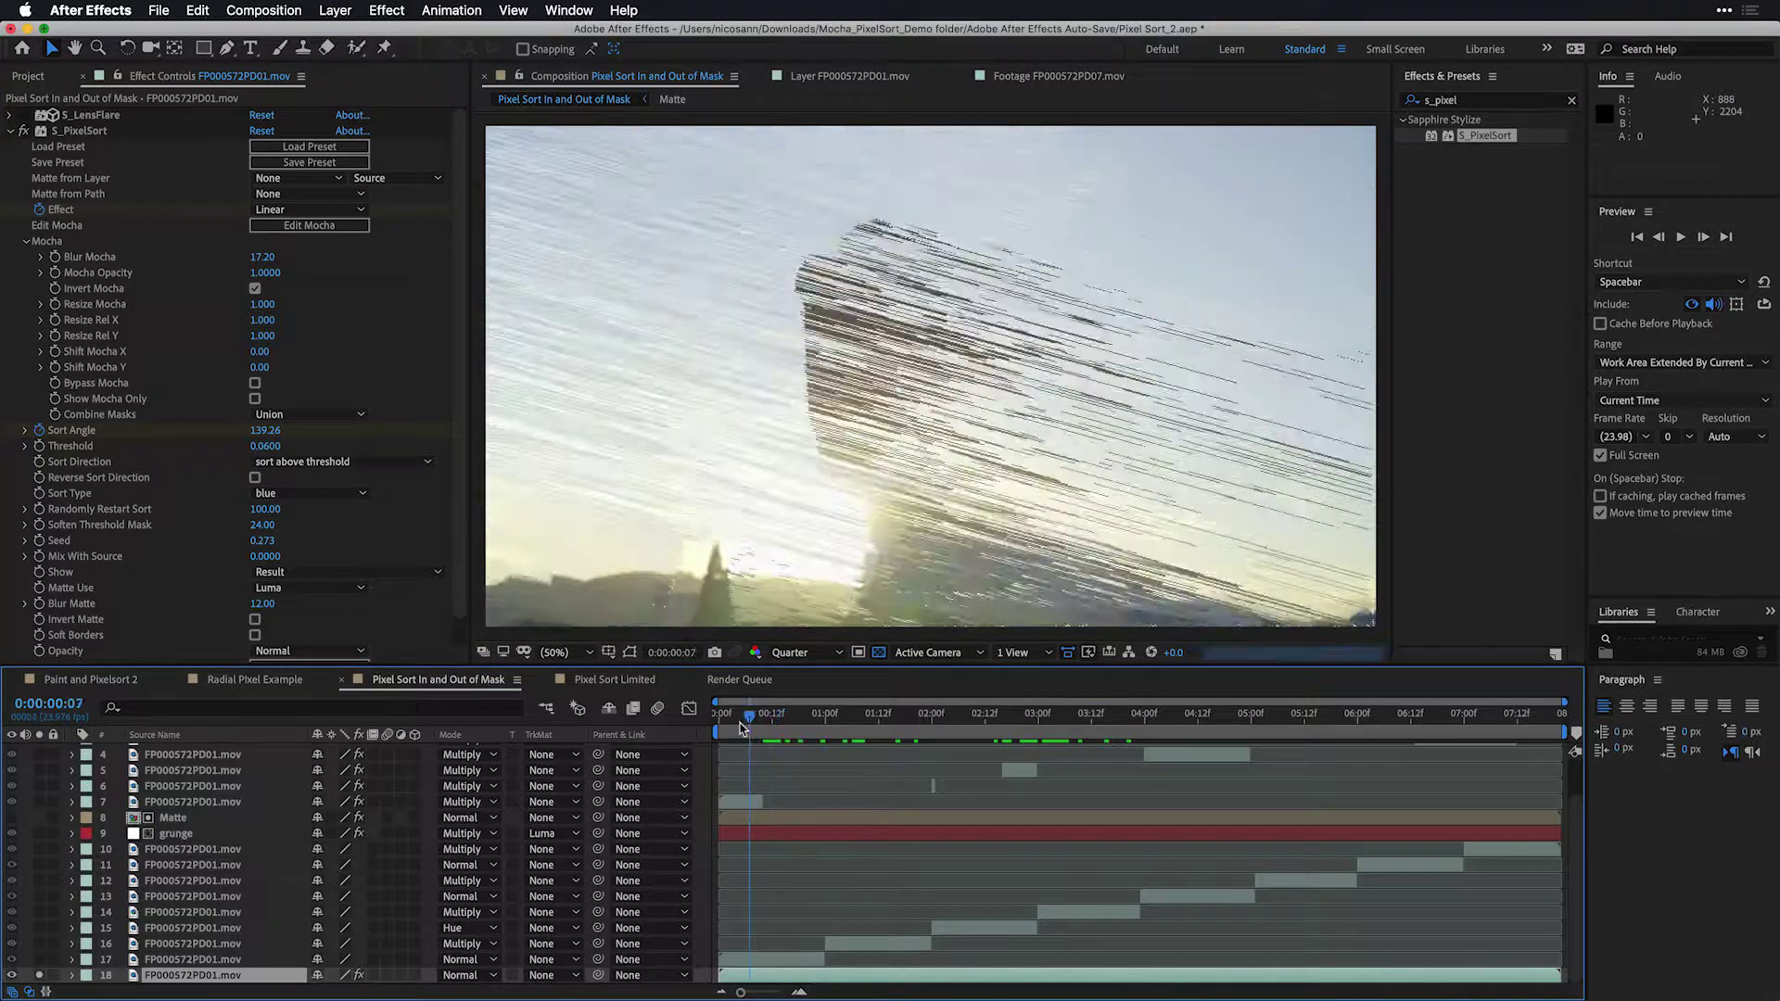
key(space)
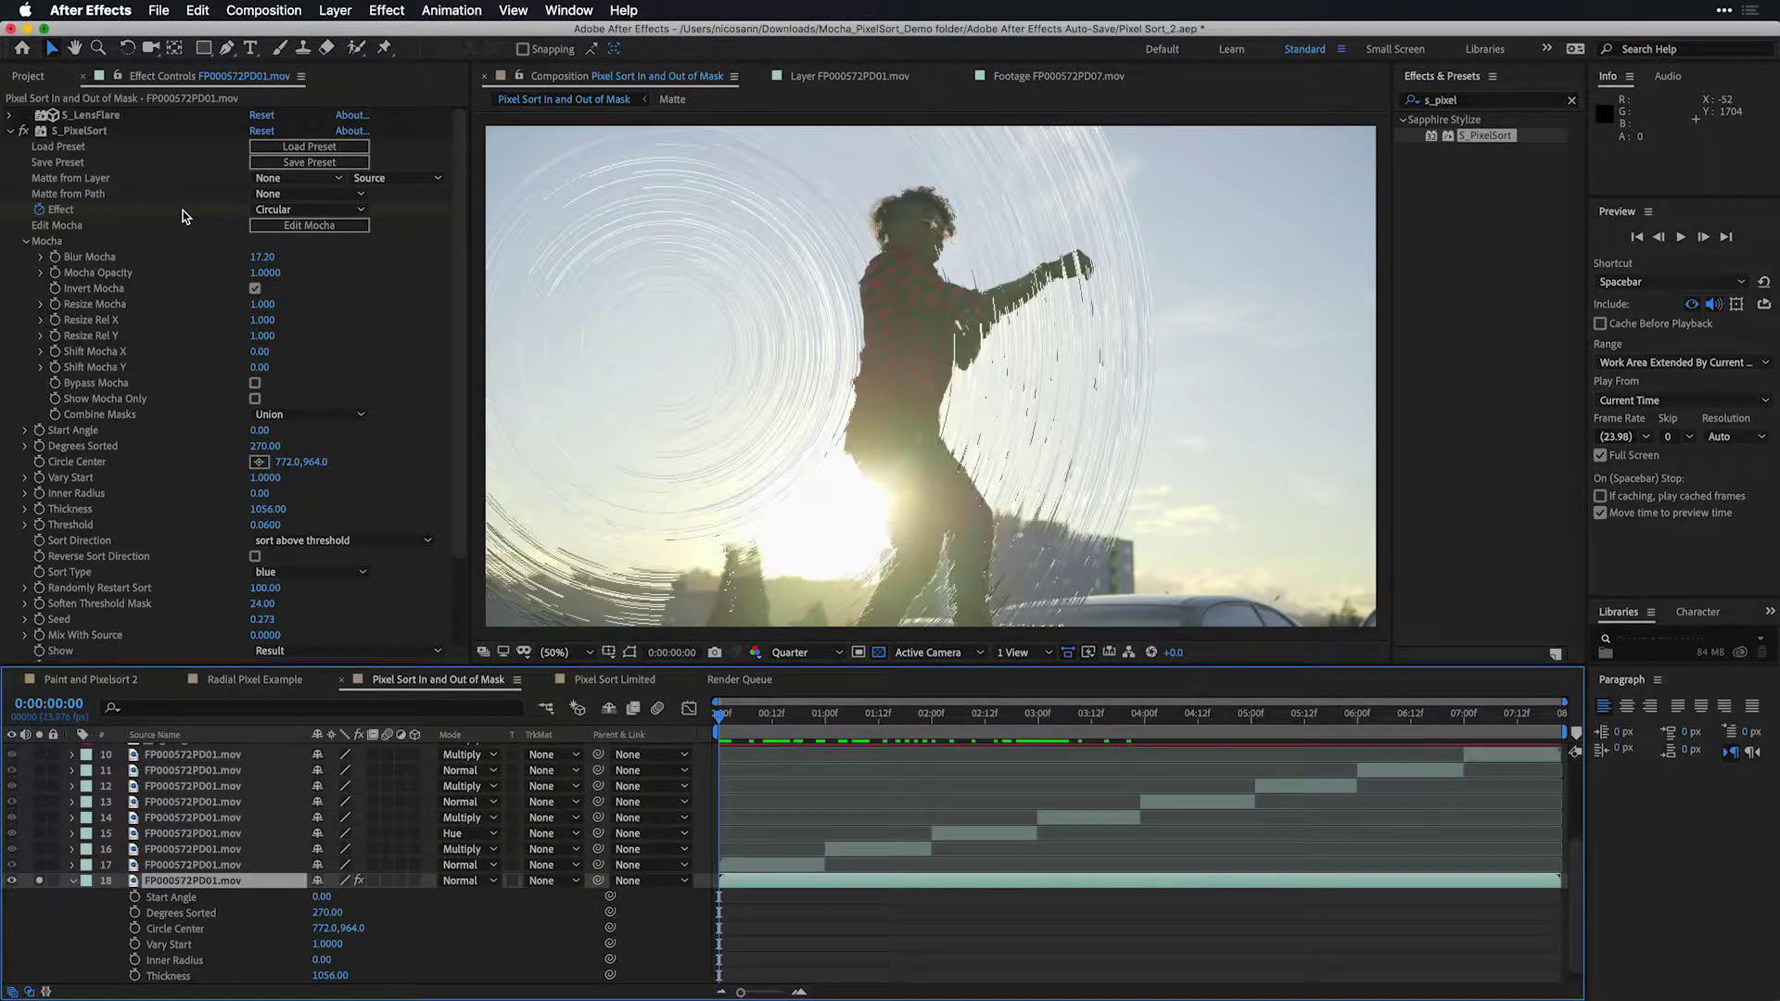
key(space)
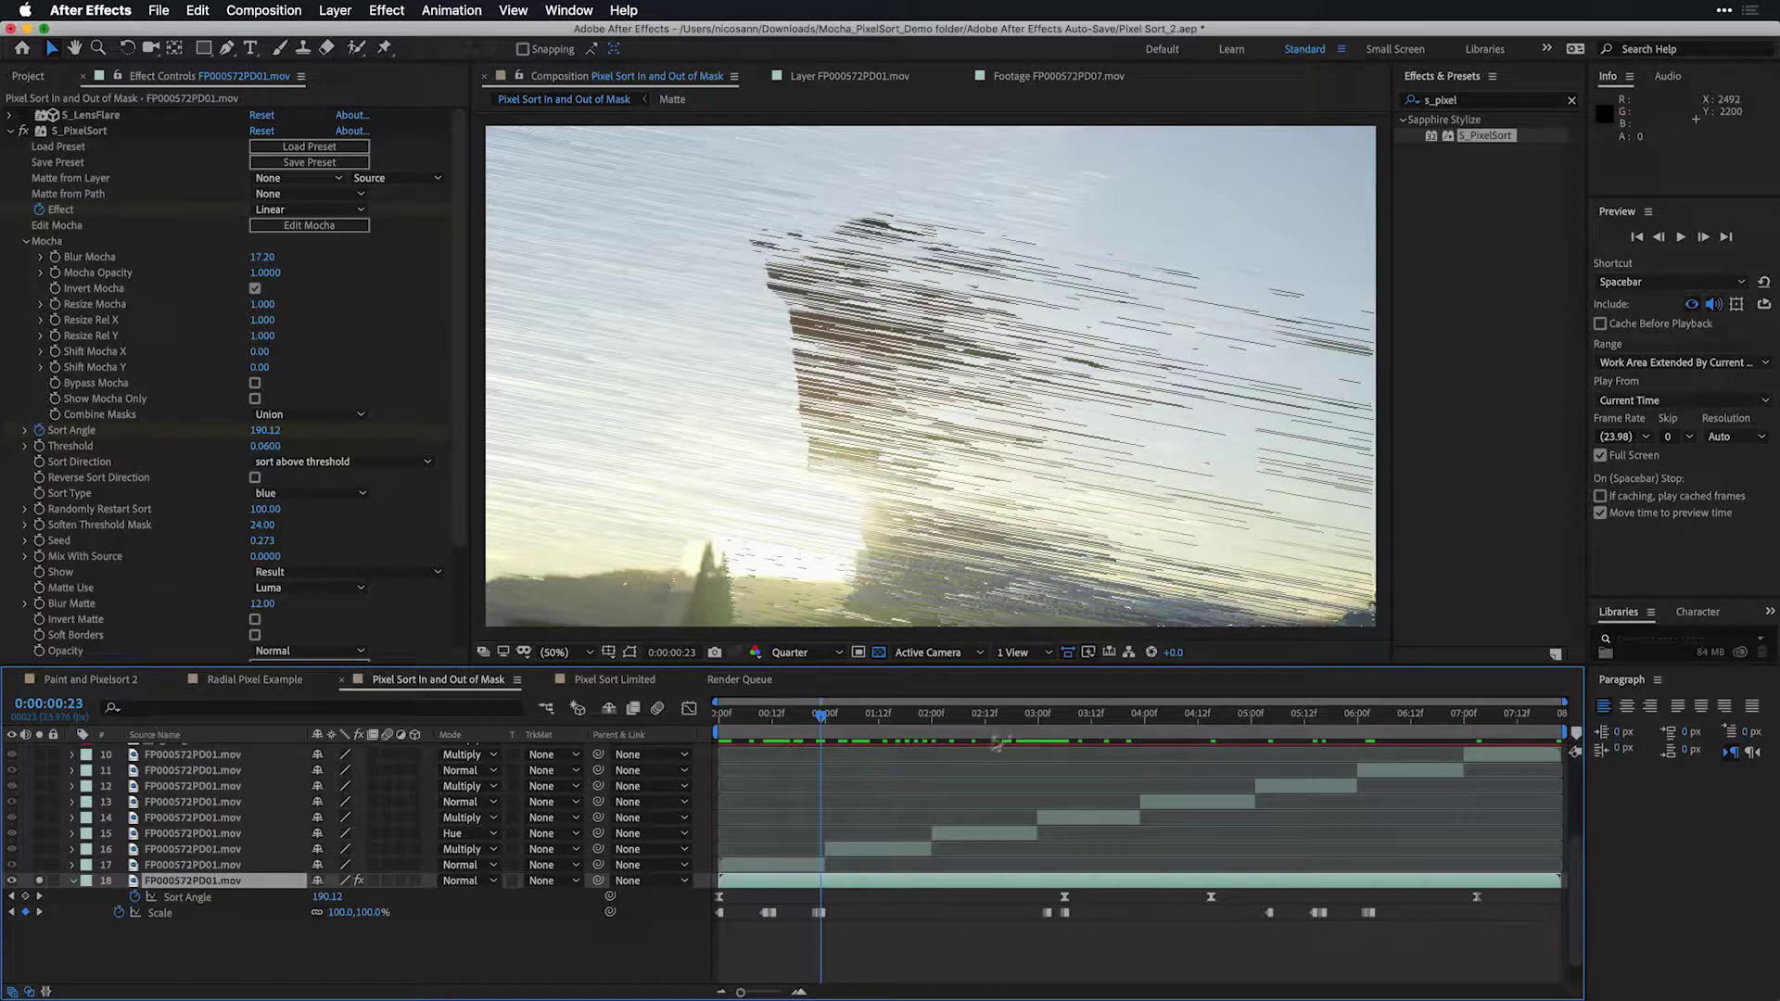
drag(855, 724, 915, 724)
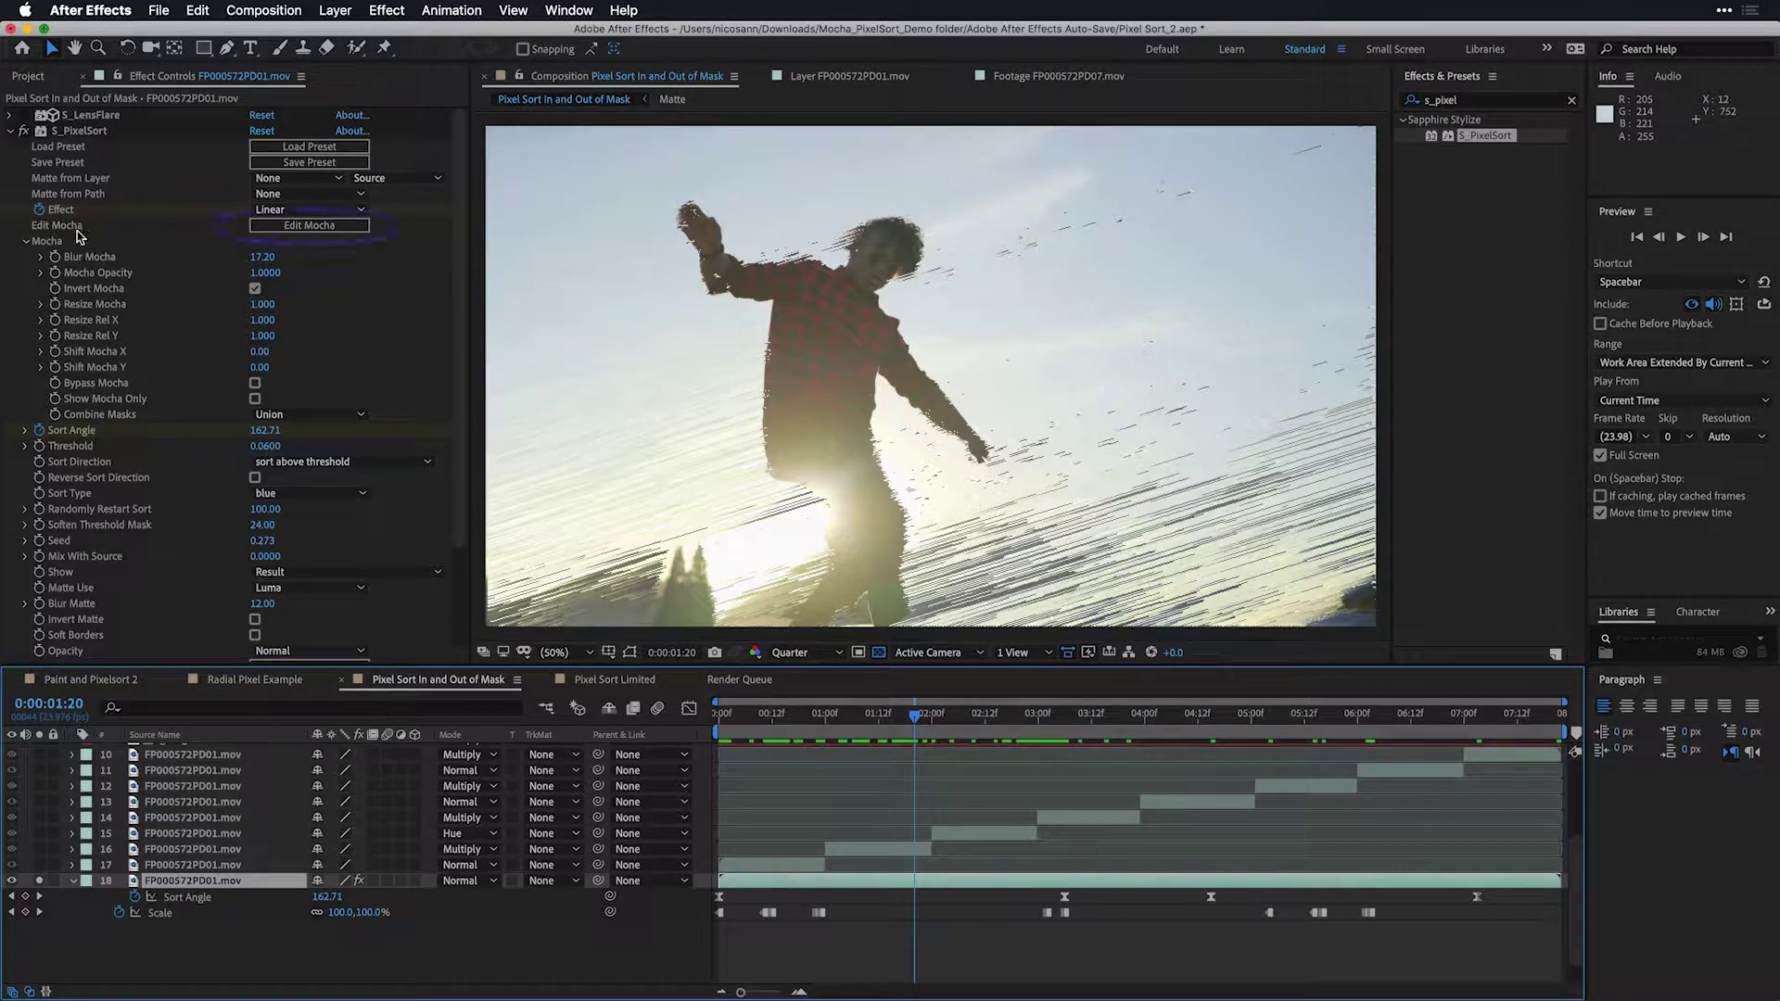
click(266, 228)
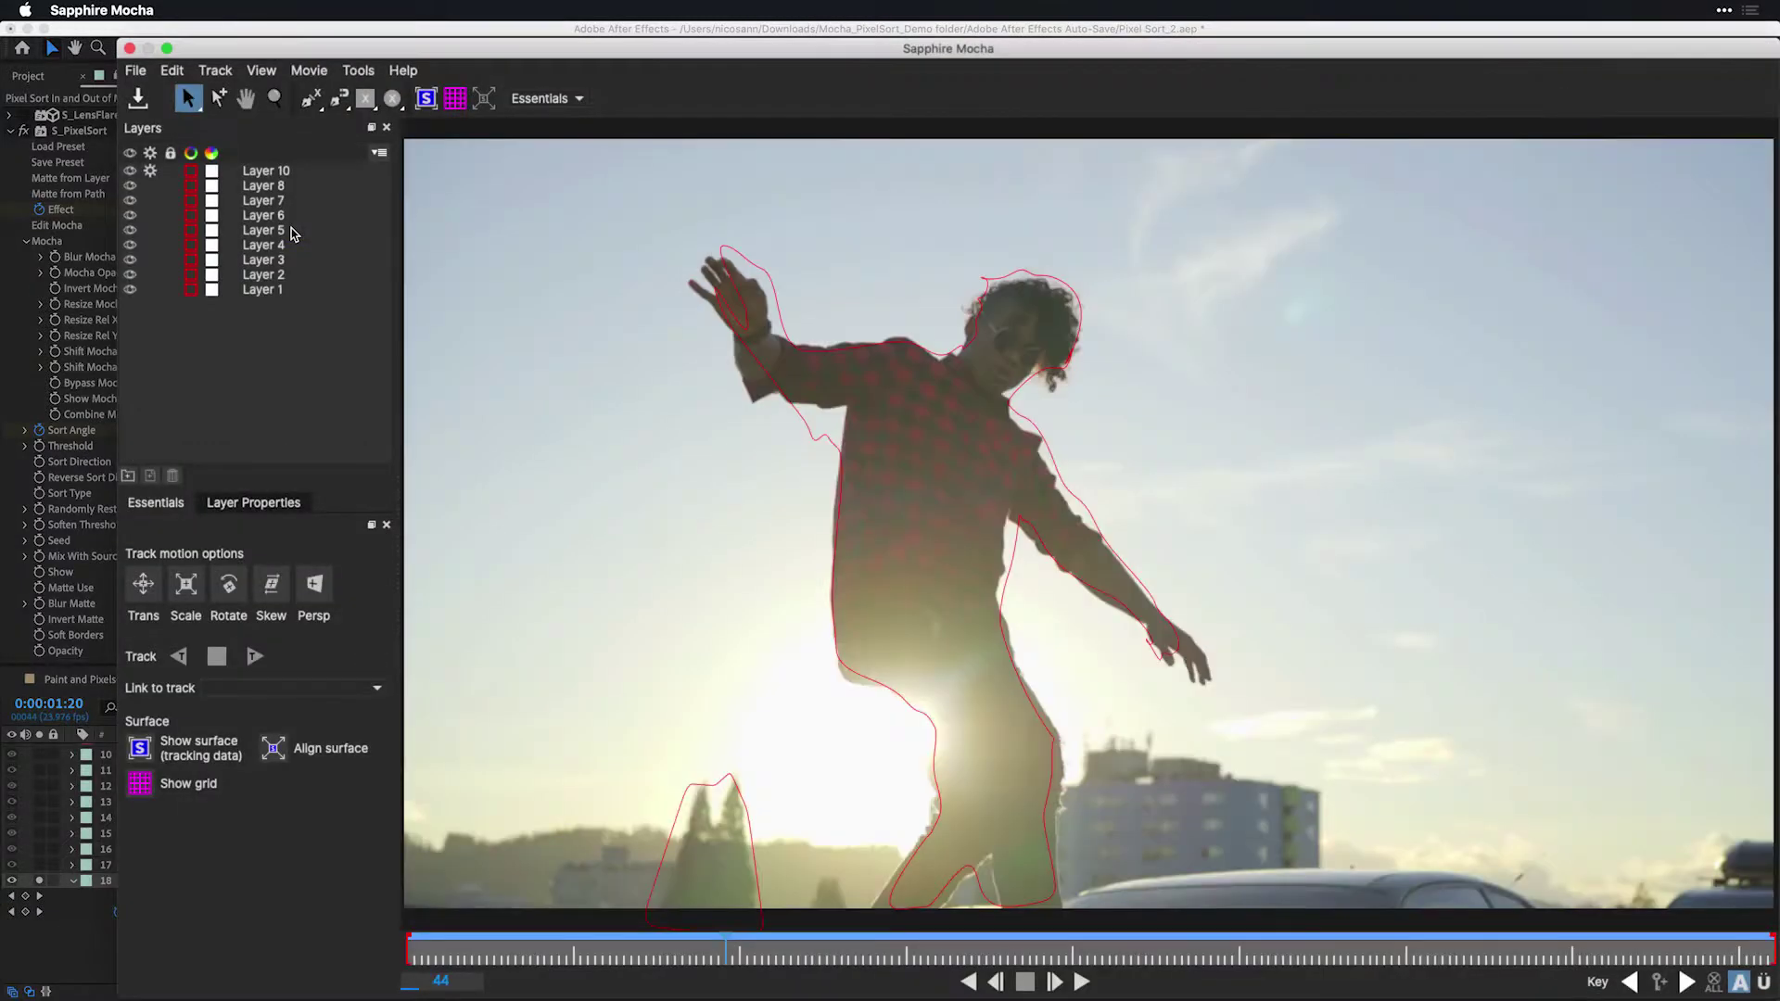
drag(601, 58, 562, 55)
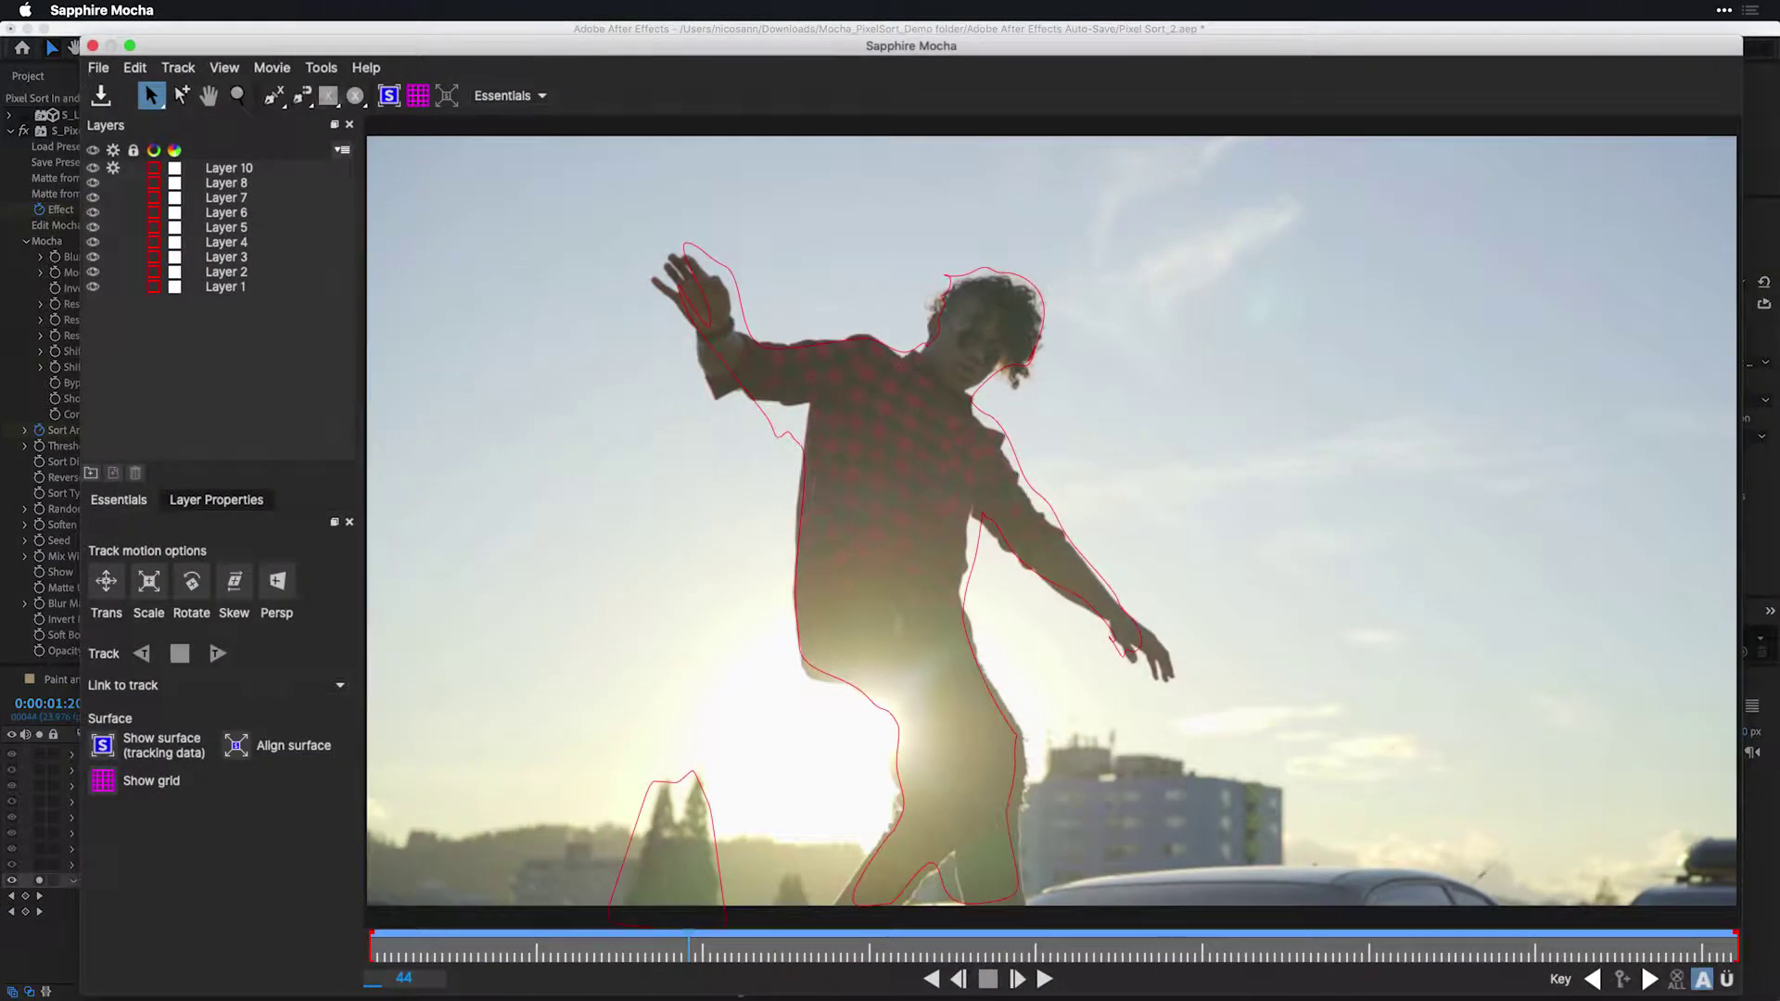
click(227, 291)
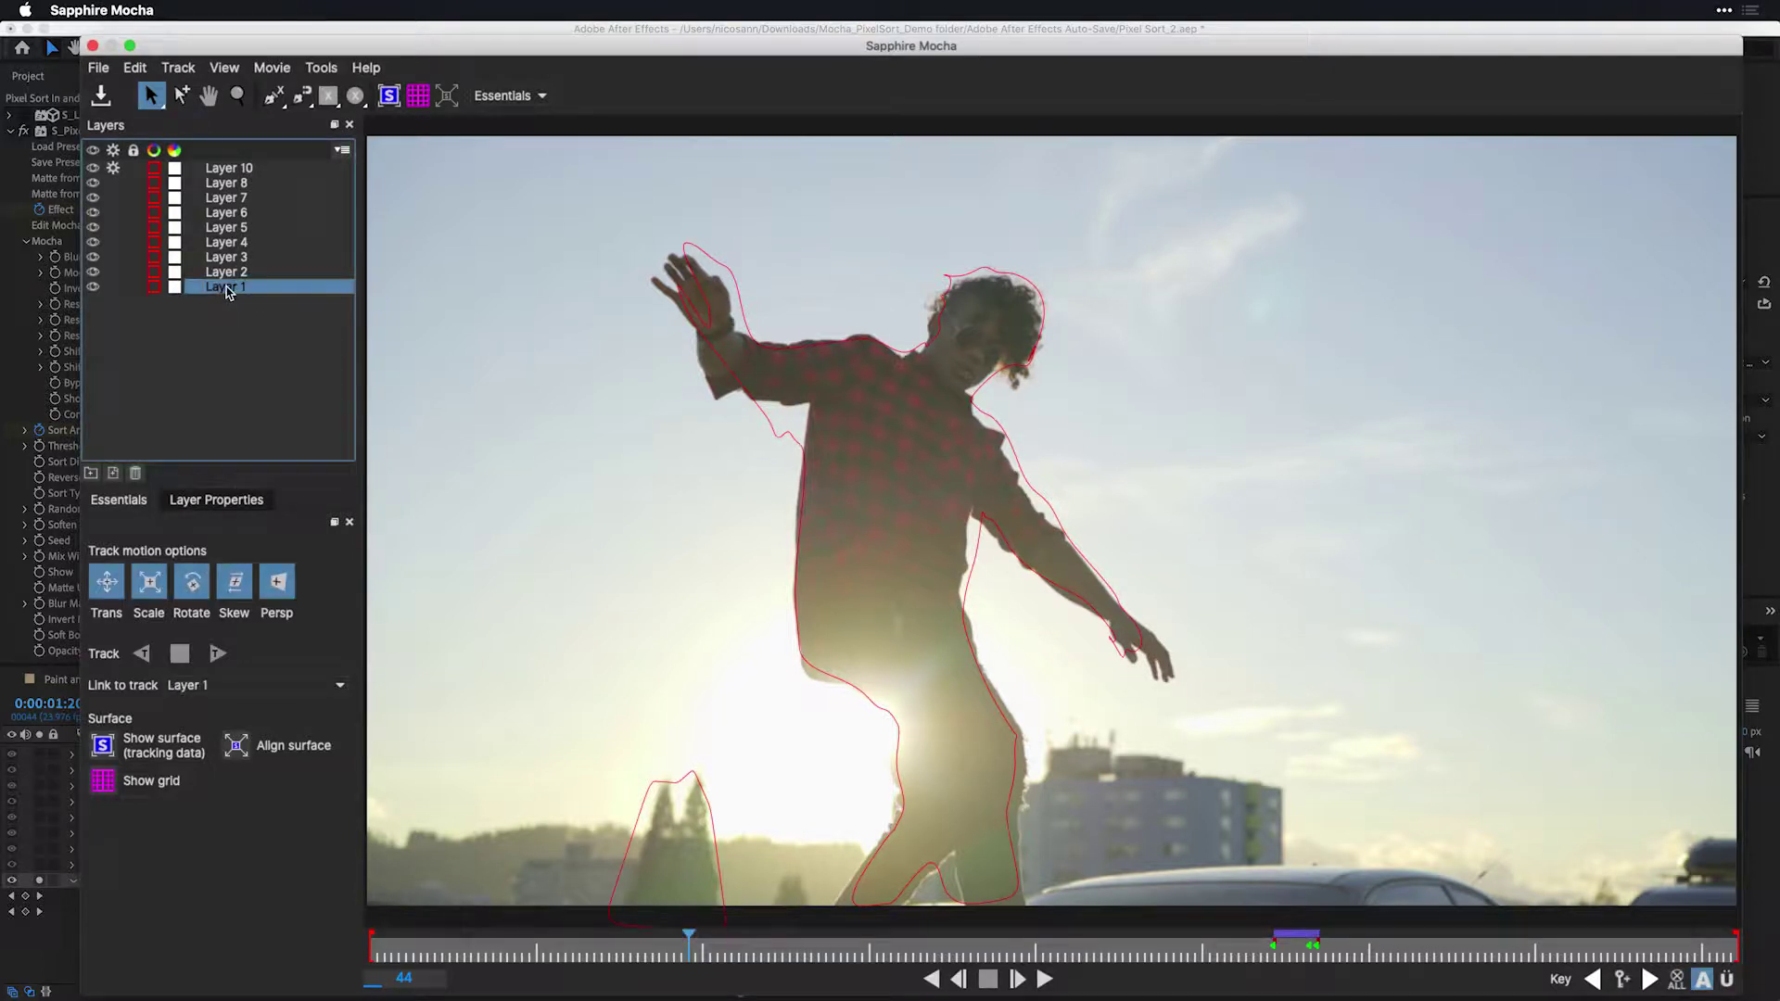
drag(700, 950, 1277, 969)
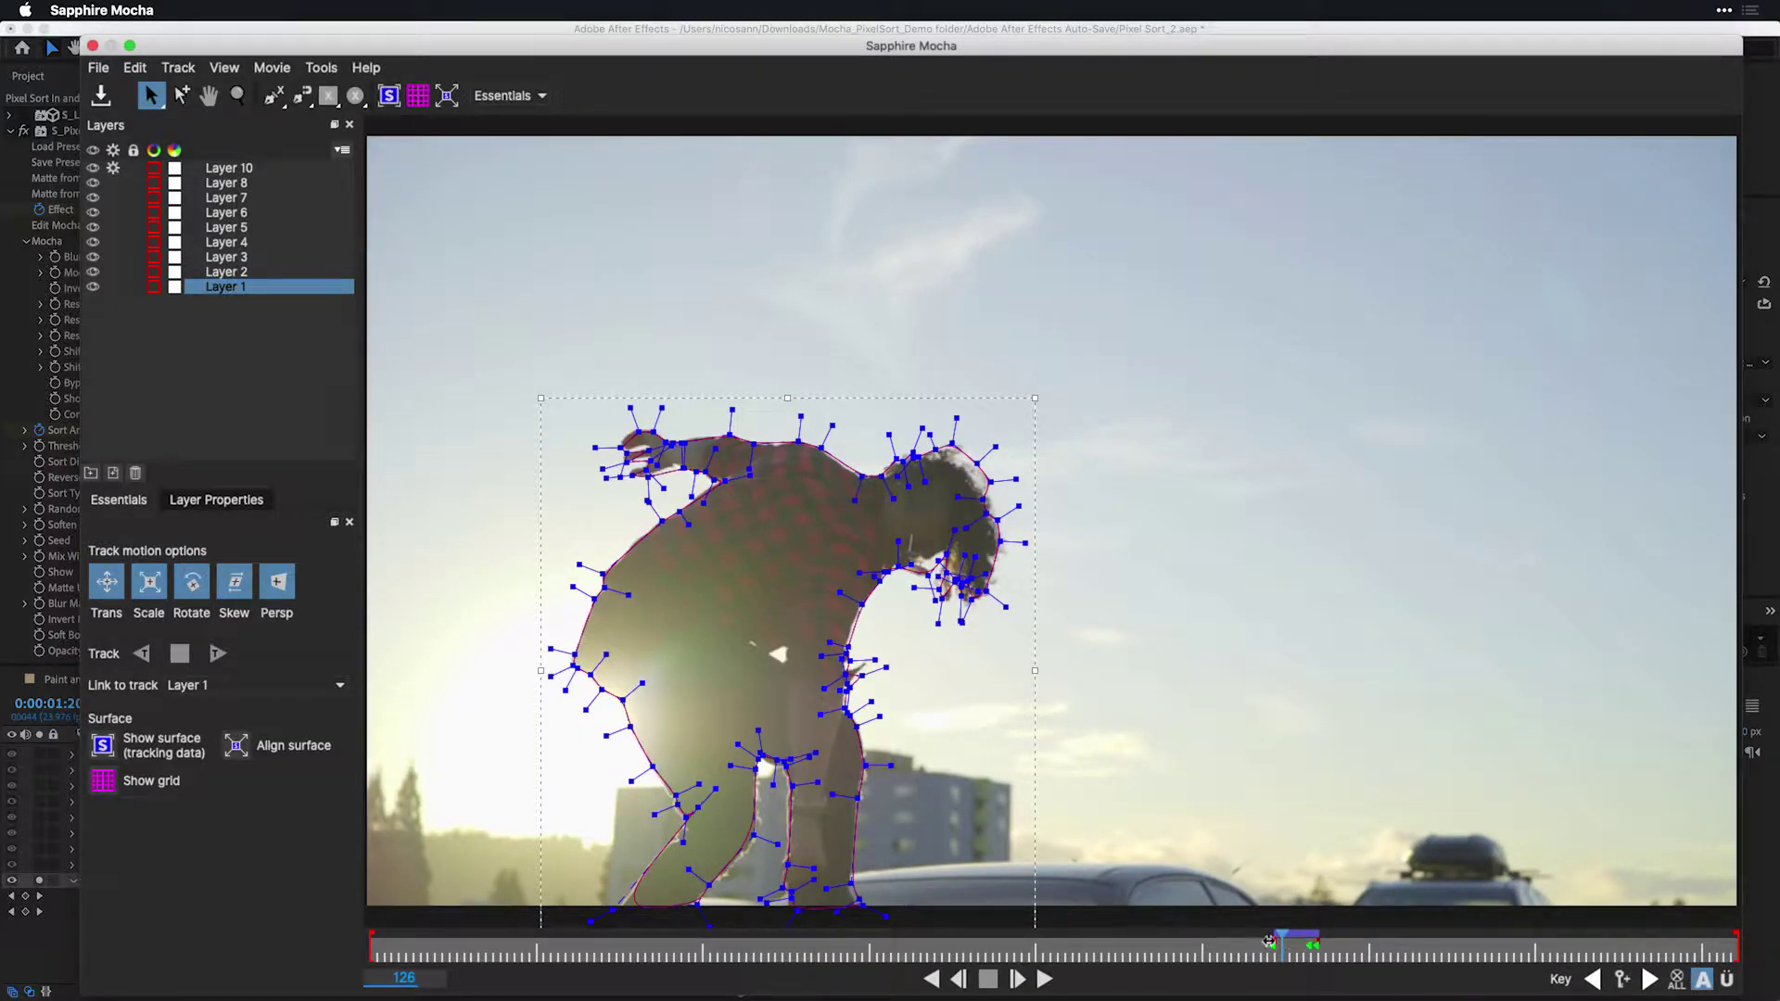
mouse_move(1282, 948)
mouse_down()
mouse_move(1307, 950)
mouse_move(1279, 955)
mouse_move(1305, 969)
mouse_up()
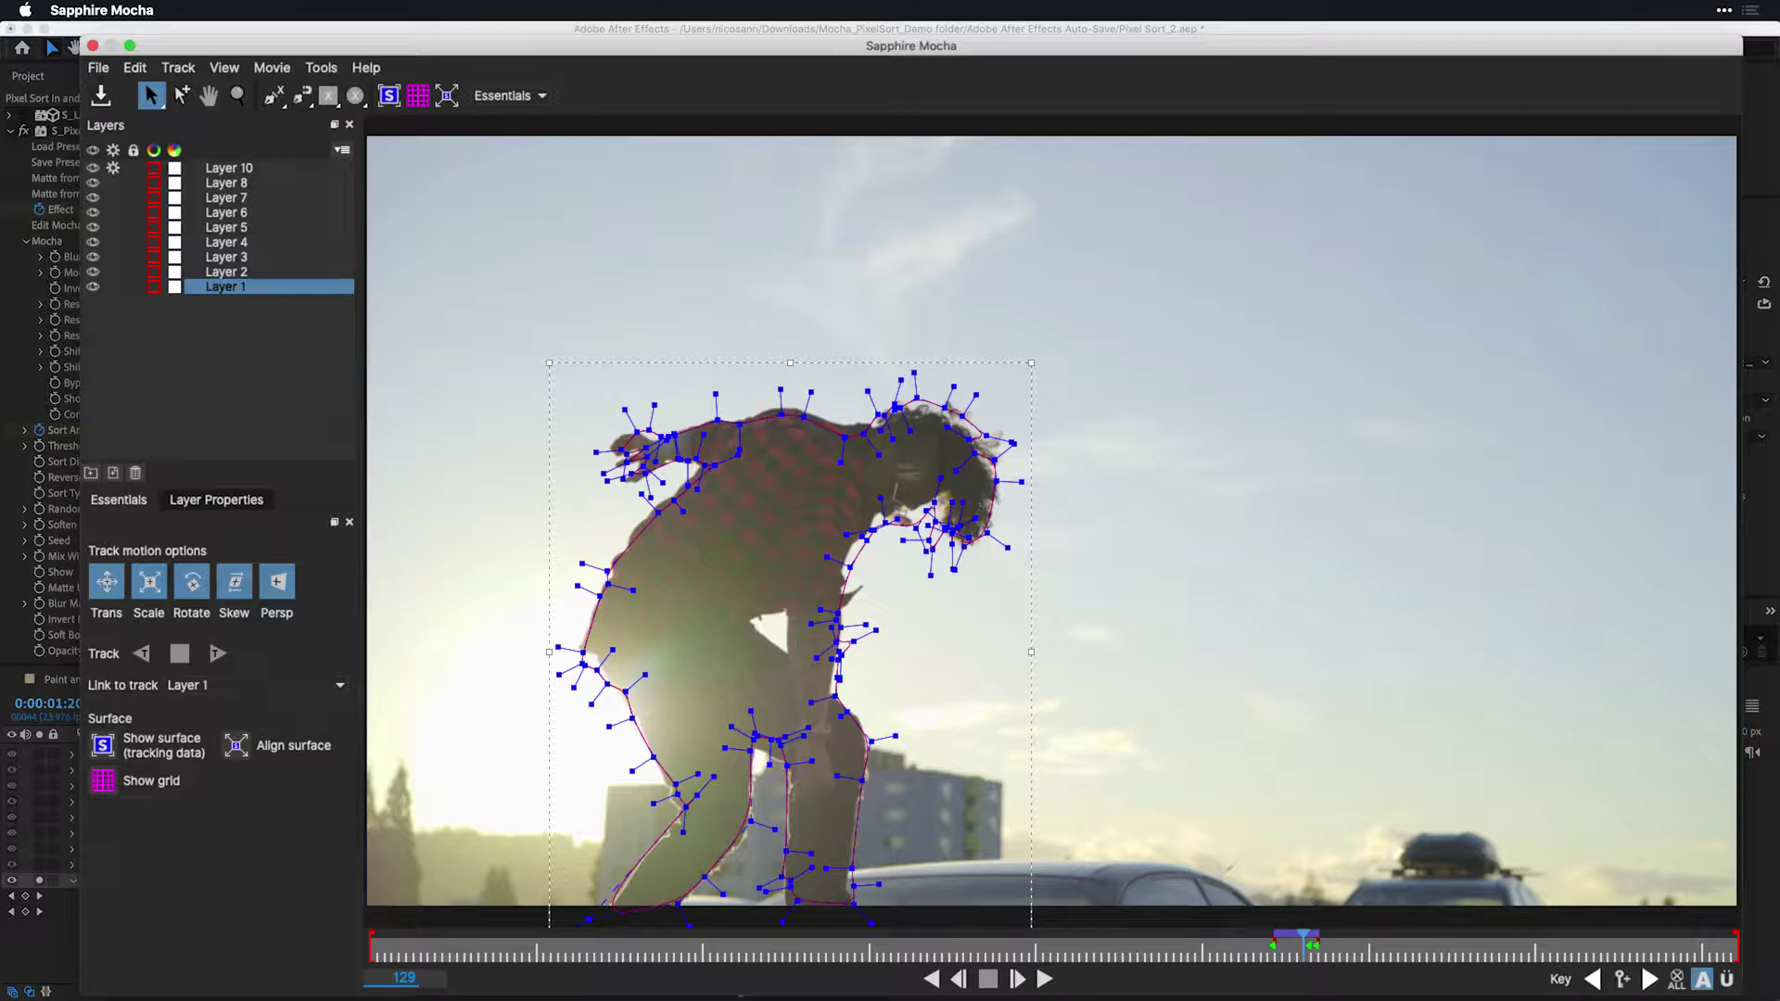
click(235, 272)
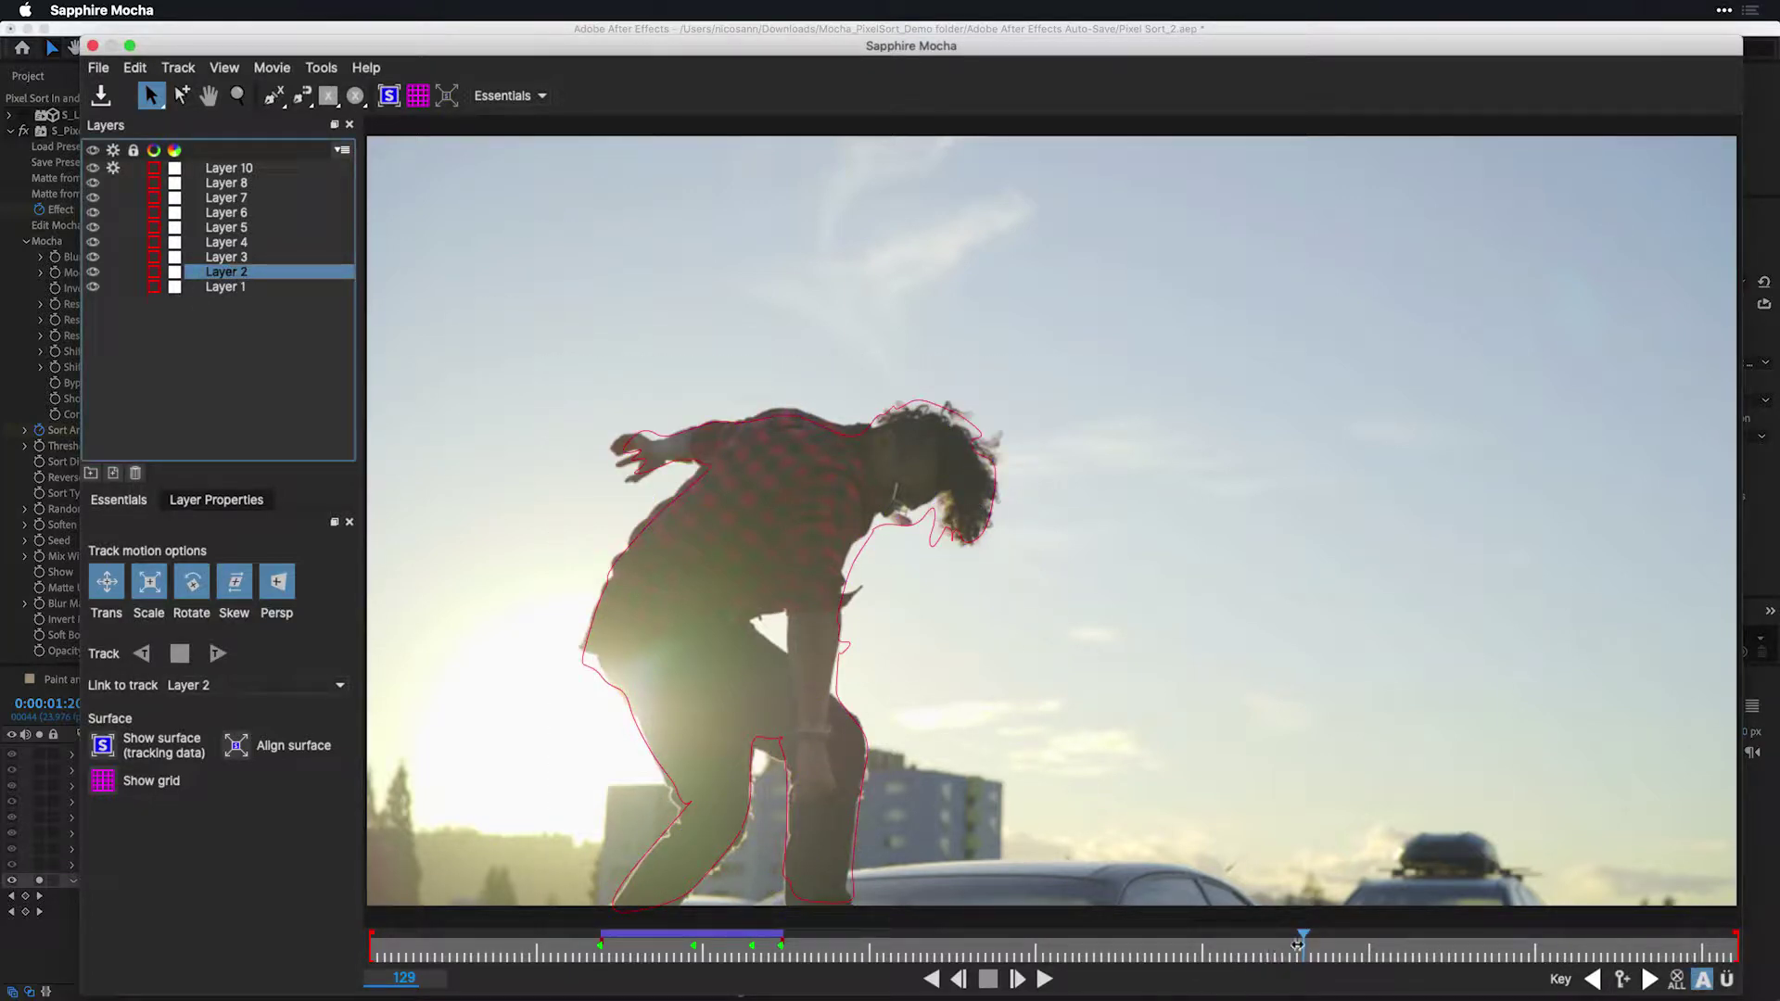
drag(1297, 944, 632, 941)
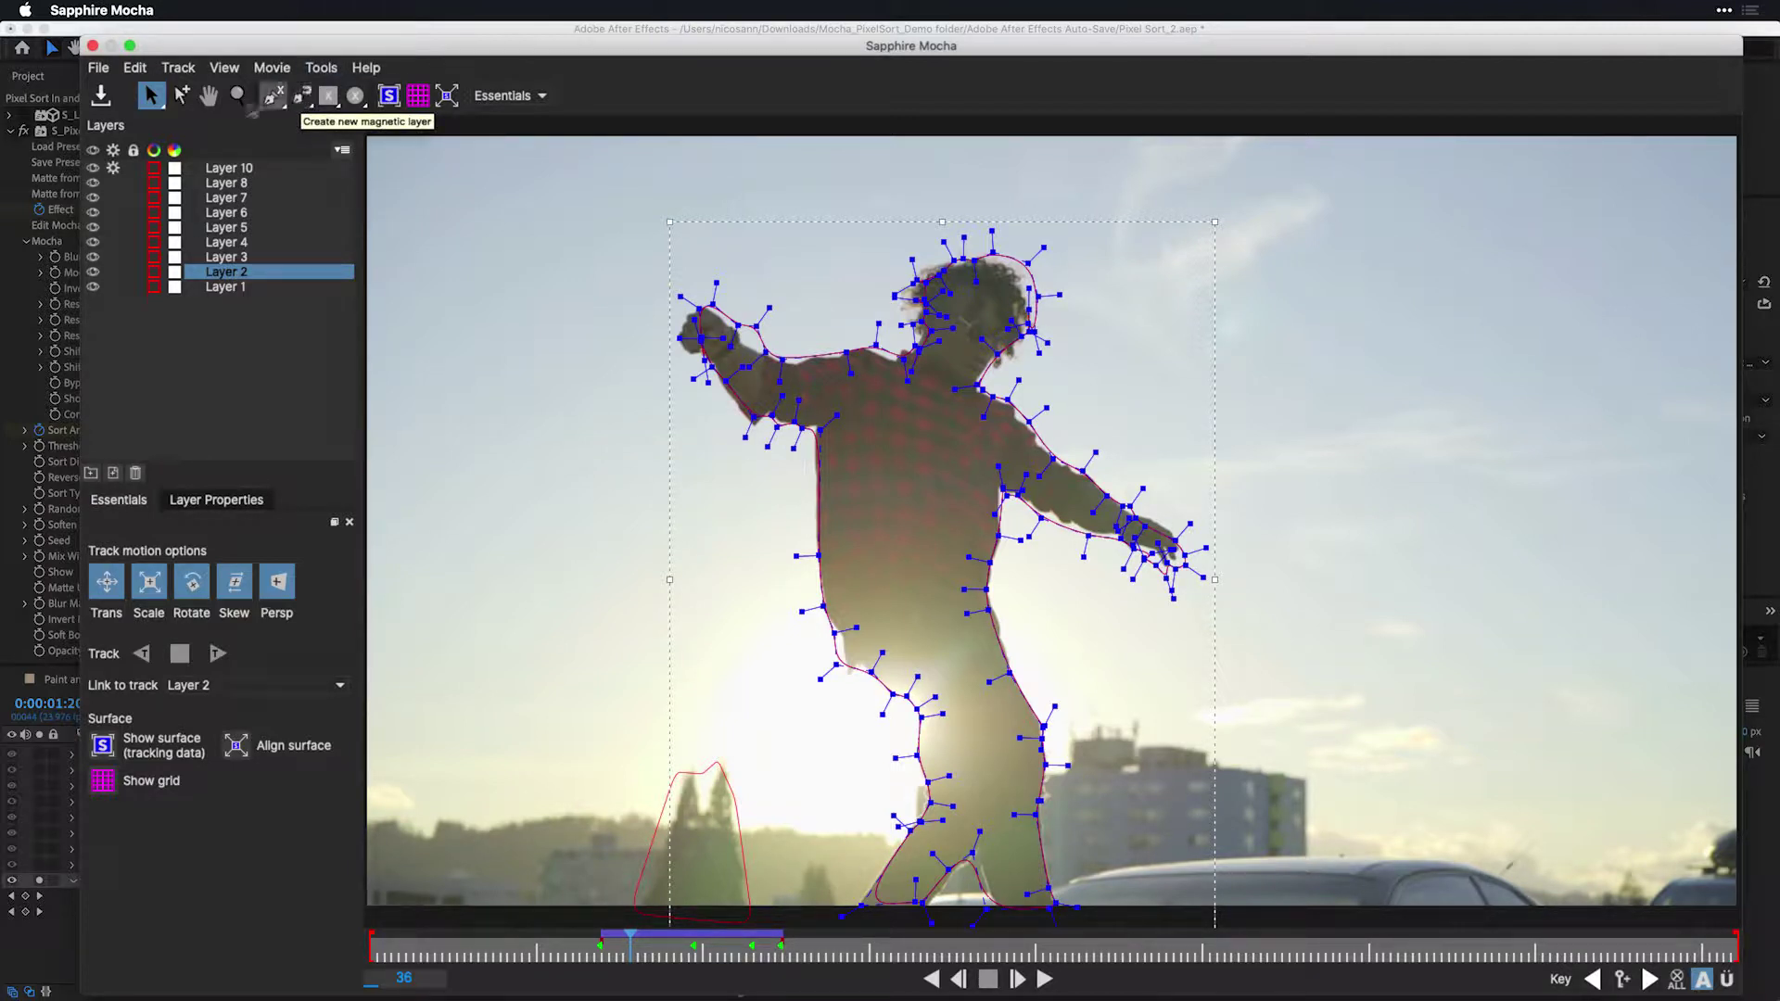
click(253, 257)
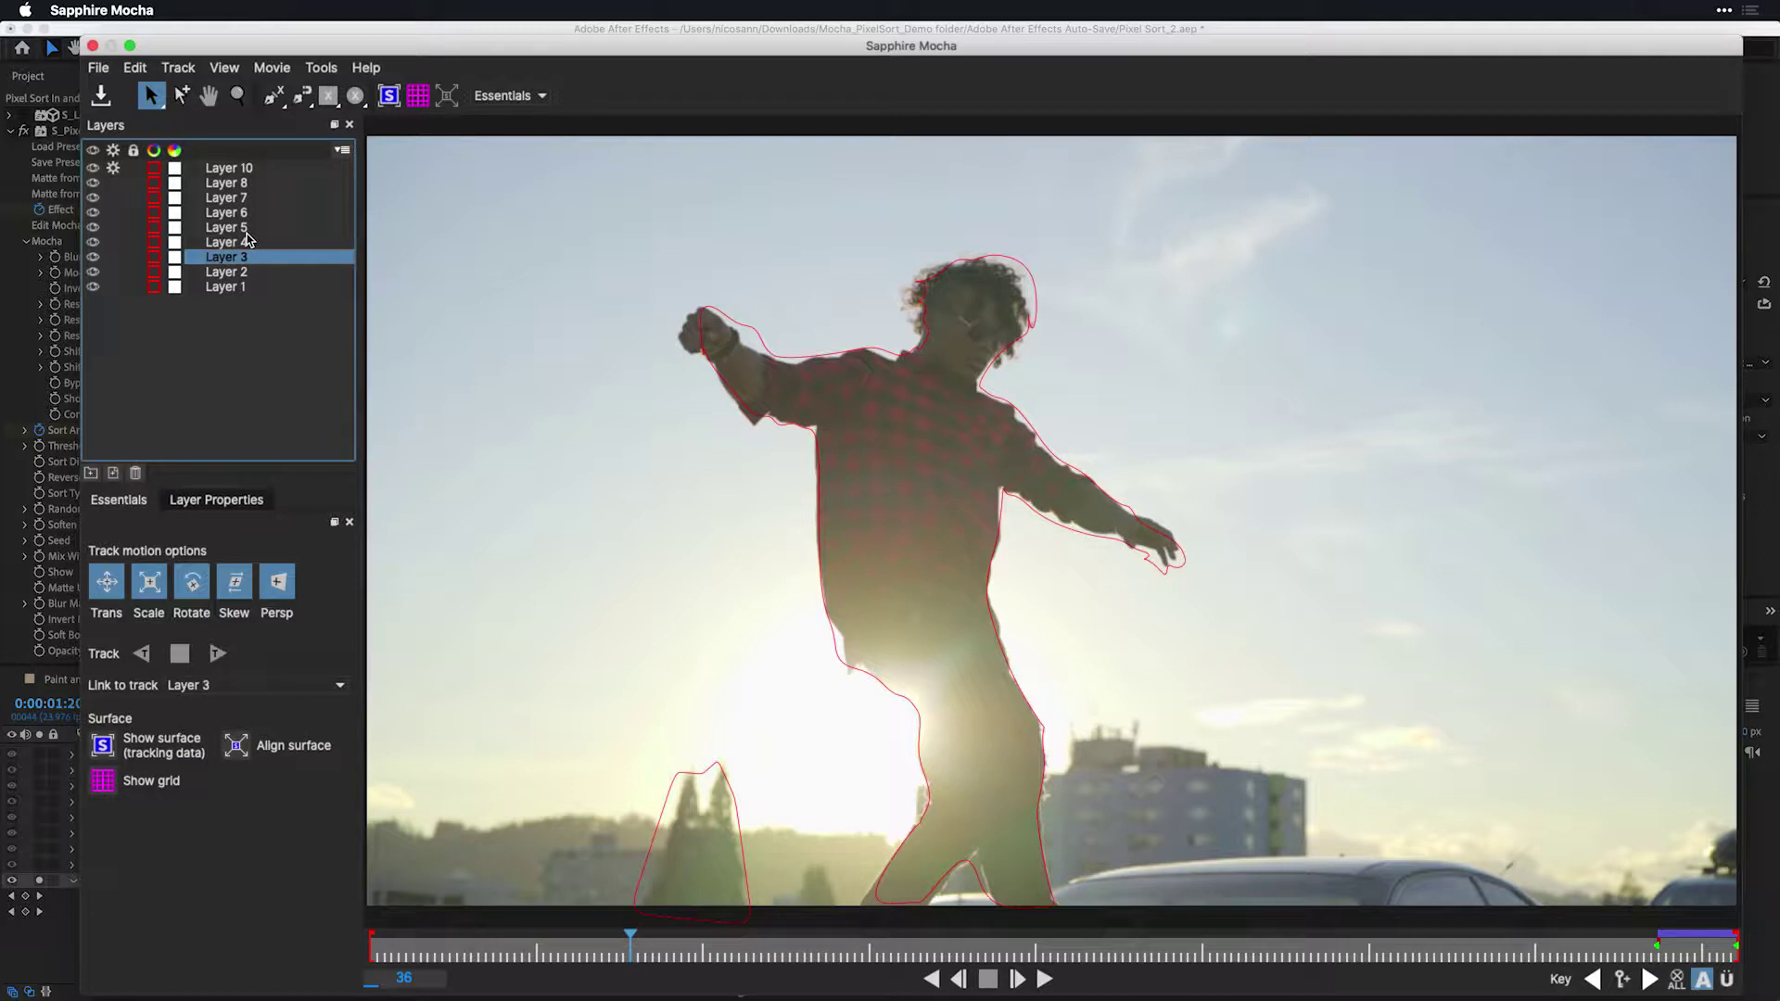
click(243, 229)
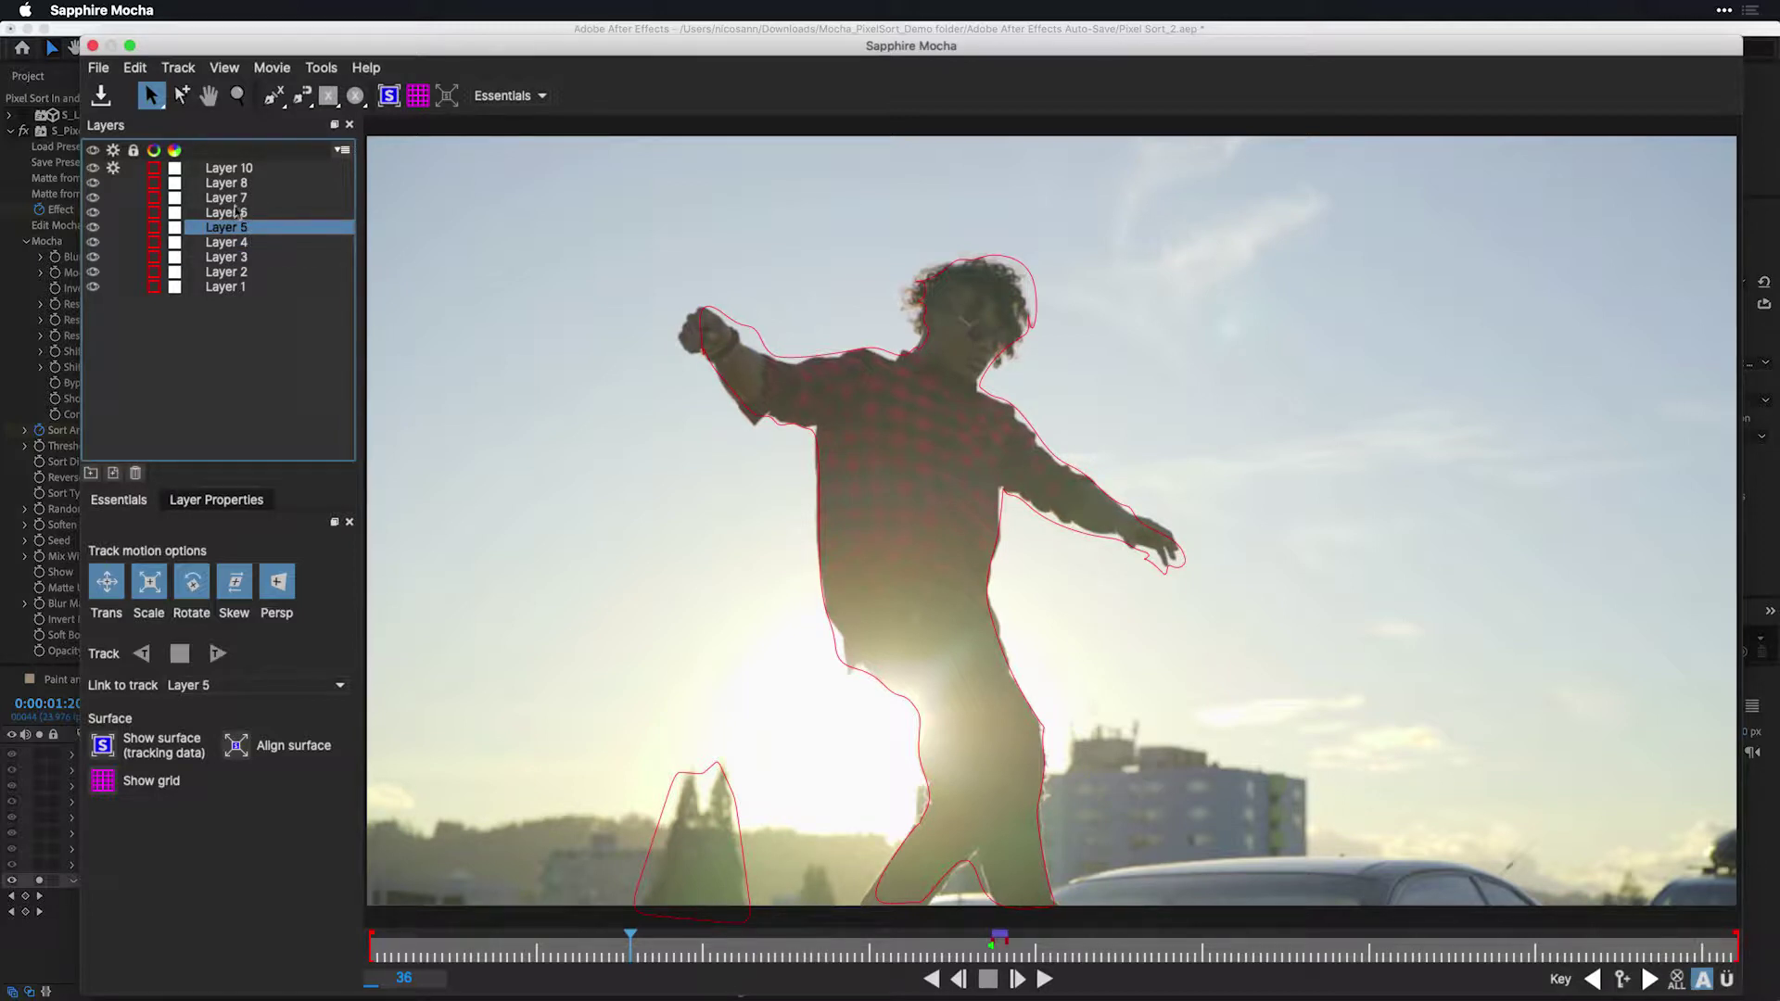
click(237, 198)
click(240, 185)
click(247, 170)
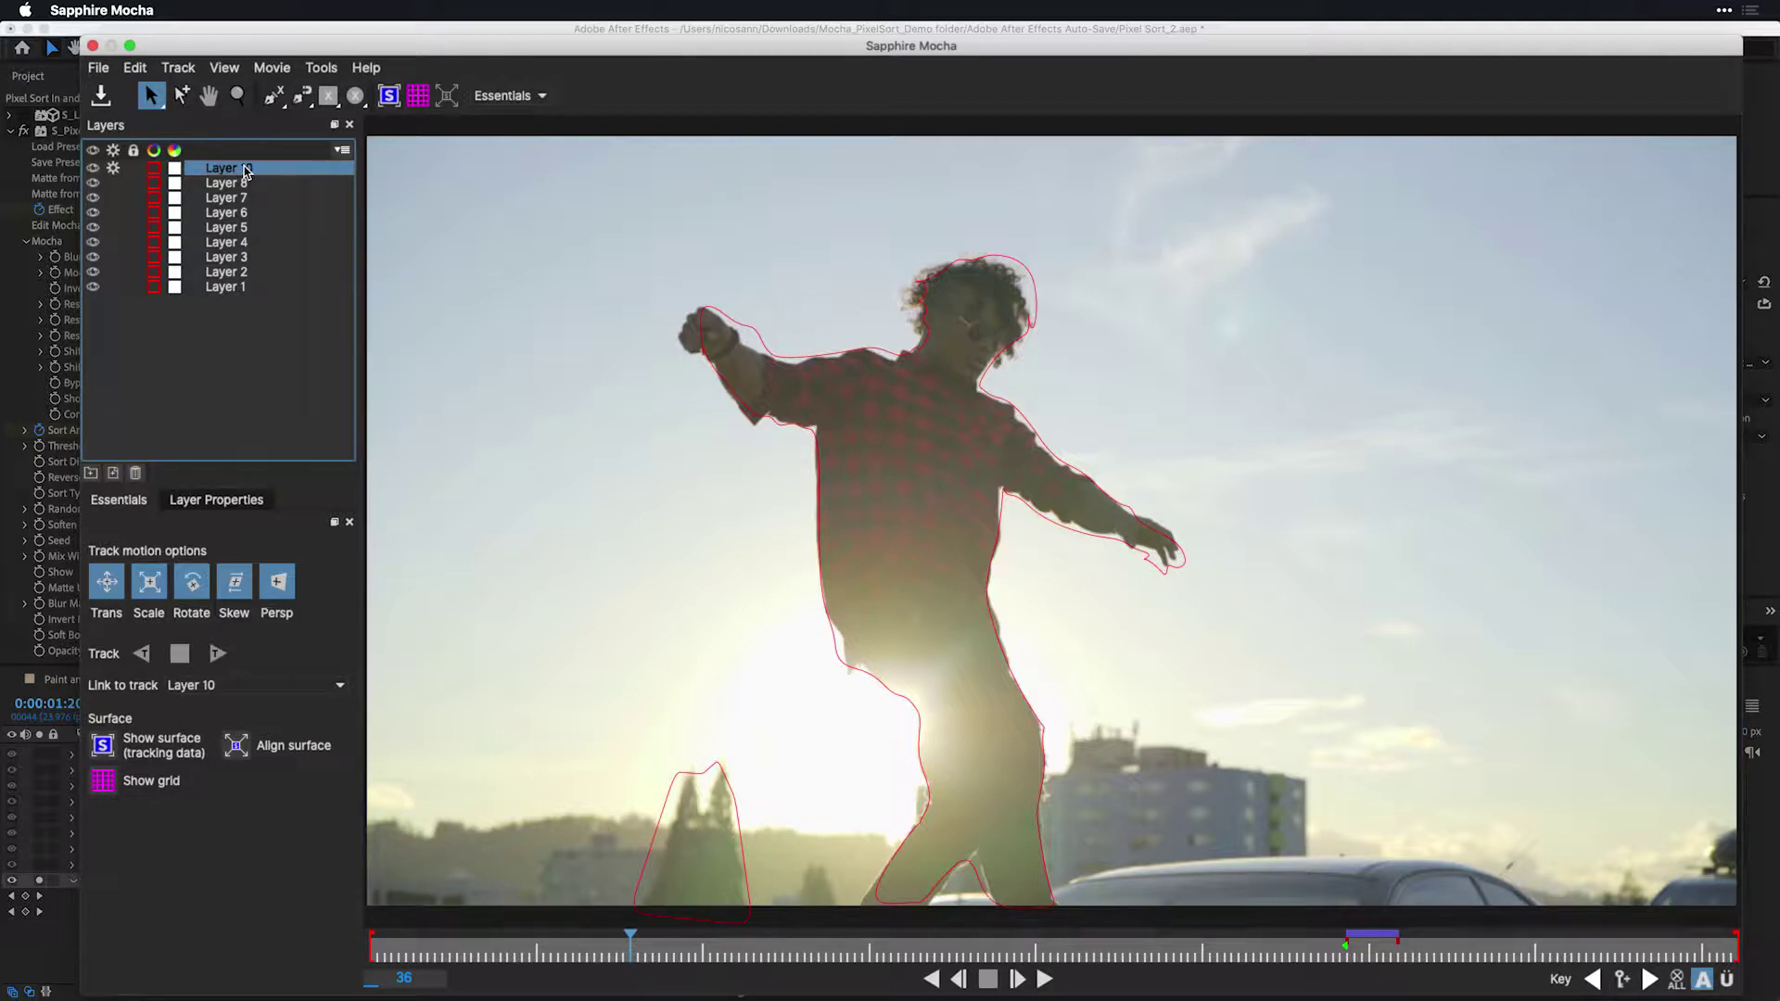
click(93, 47)
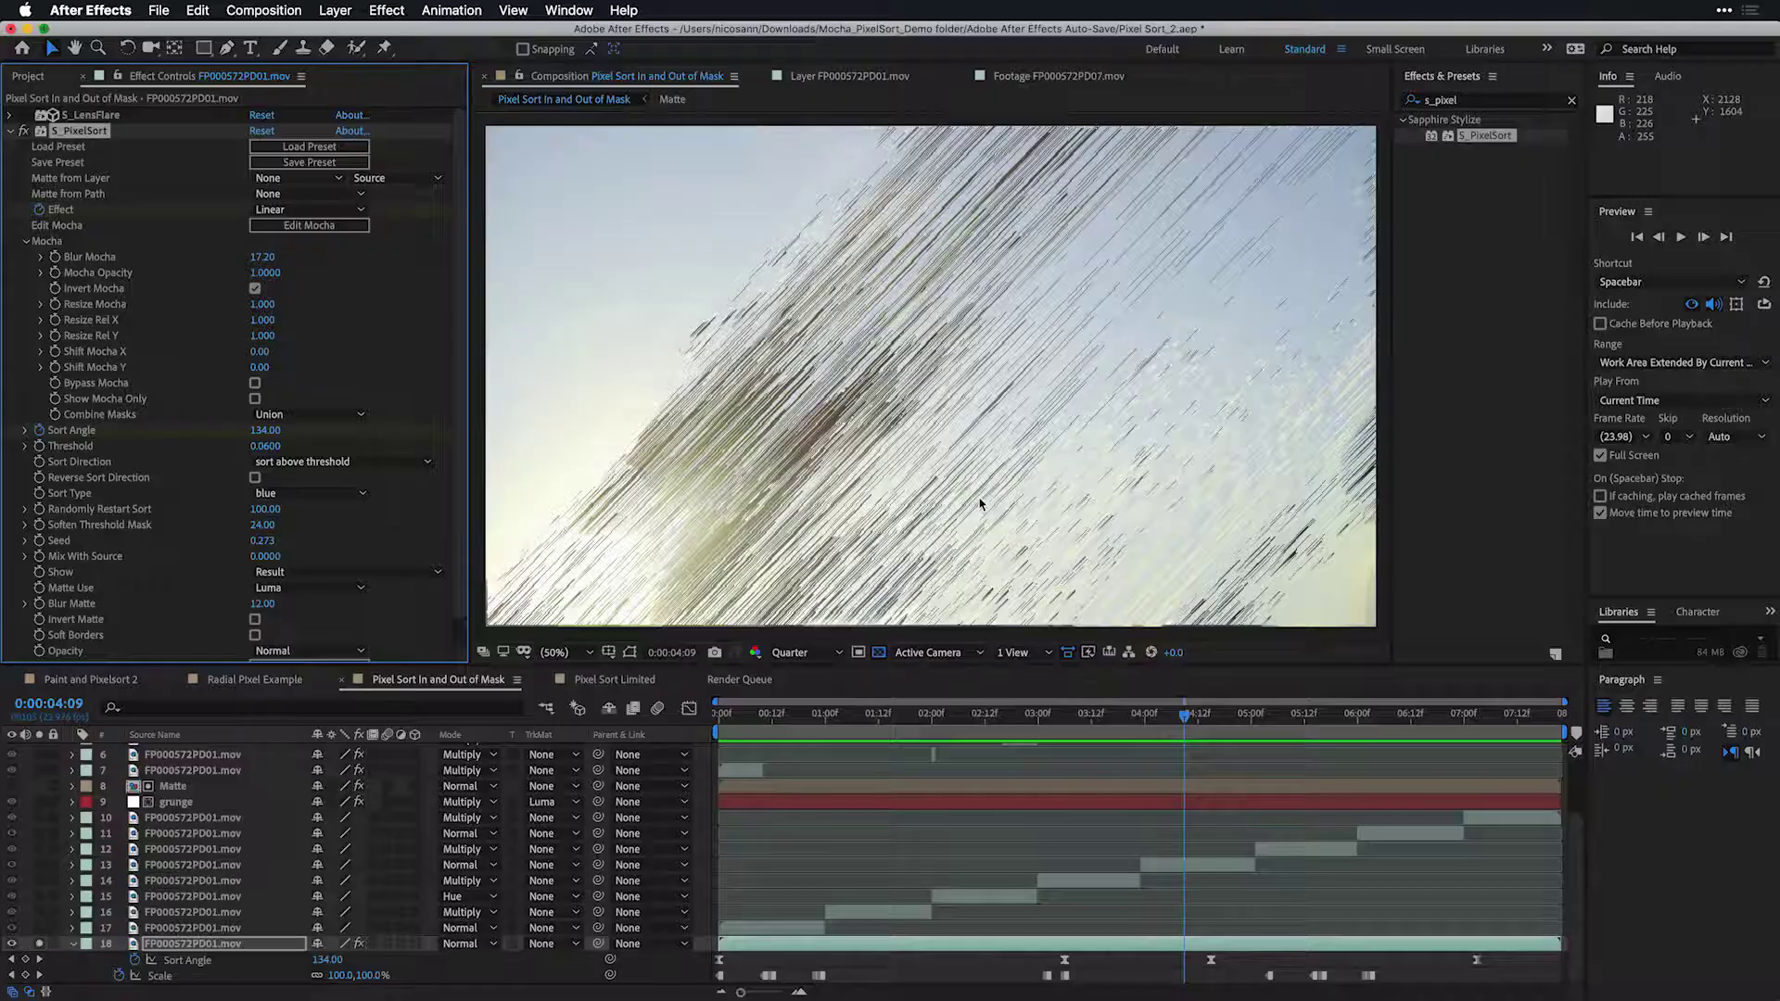
Step: Collapse S_PixelSort, enable S_LensFlare and S_TimeWarpRGB, and view frame 0:00:00:10
click(8, 132)
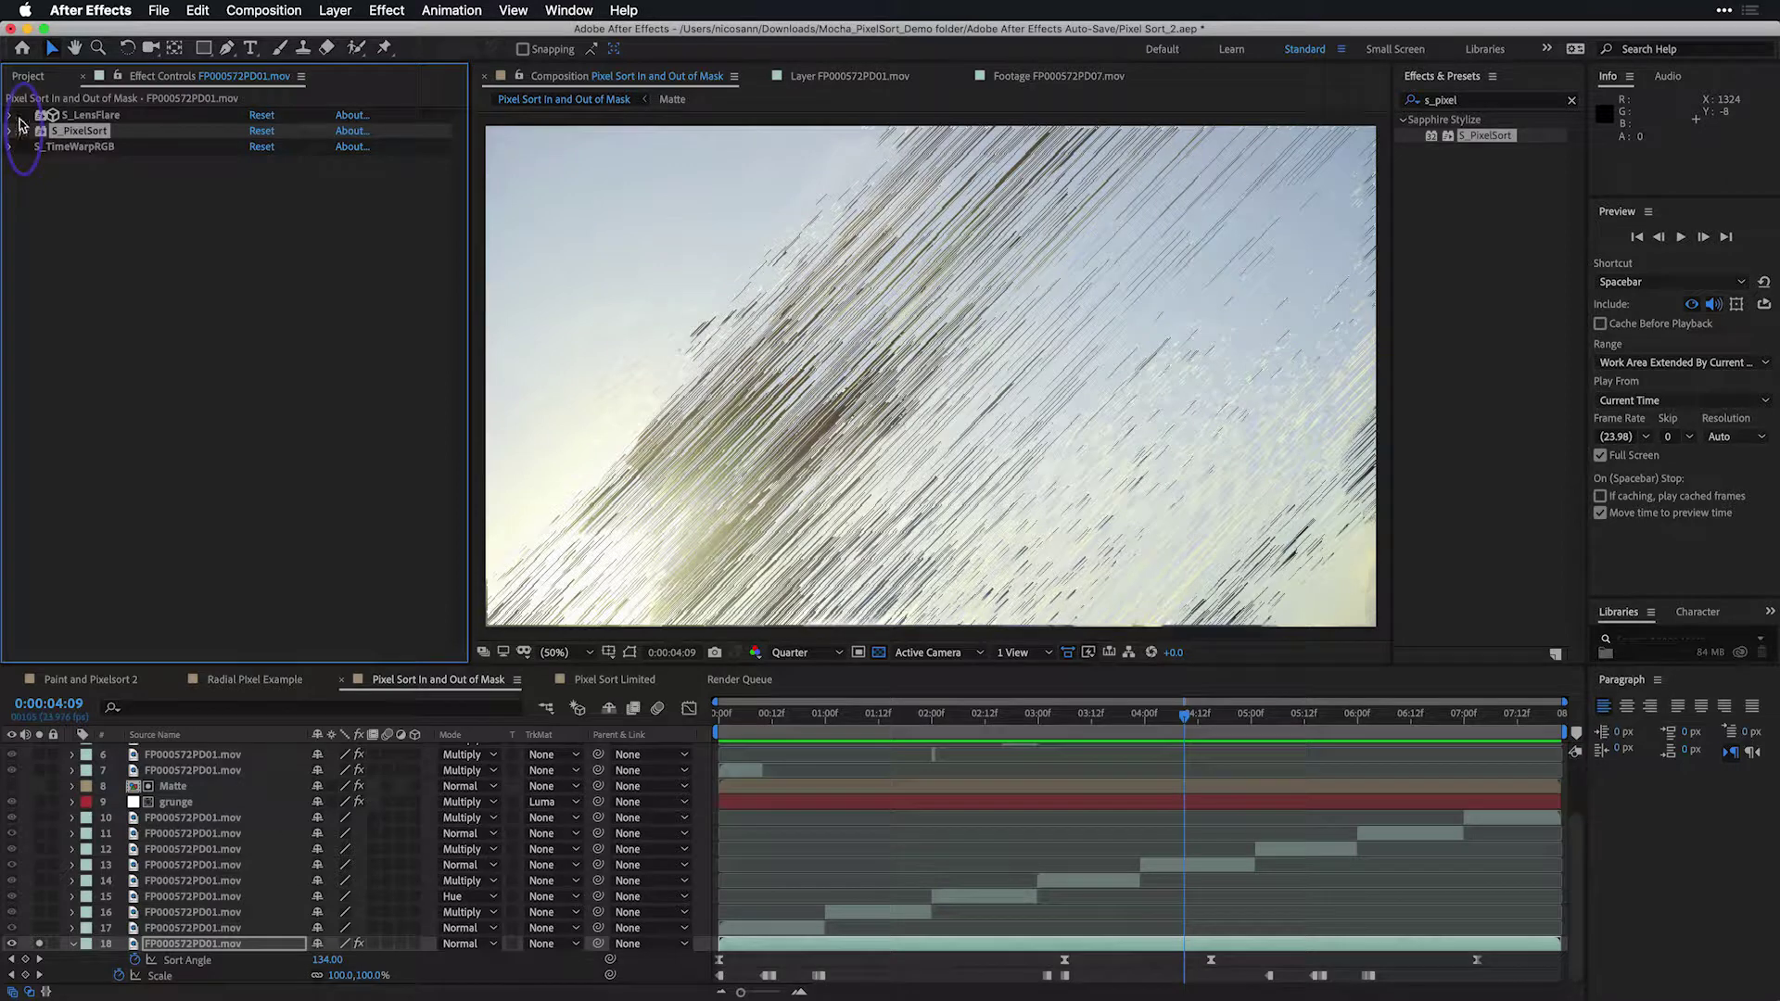
click(24, 115)
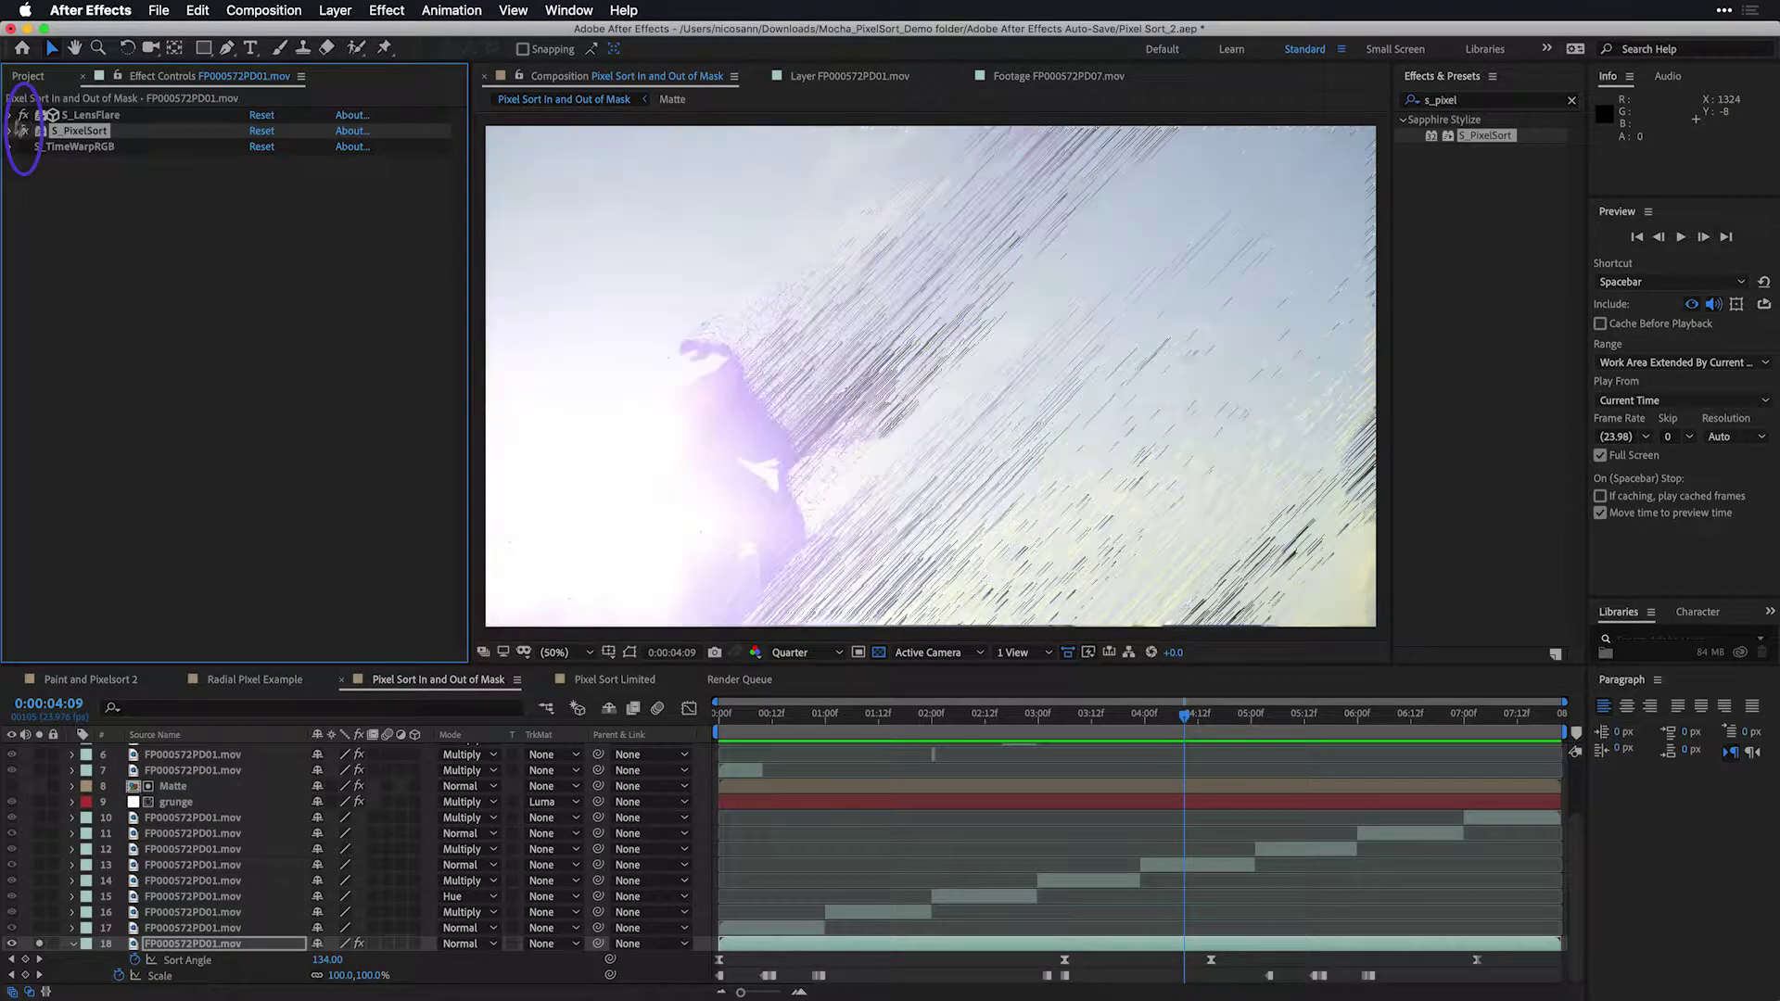
click(23, 147)
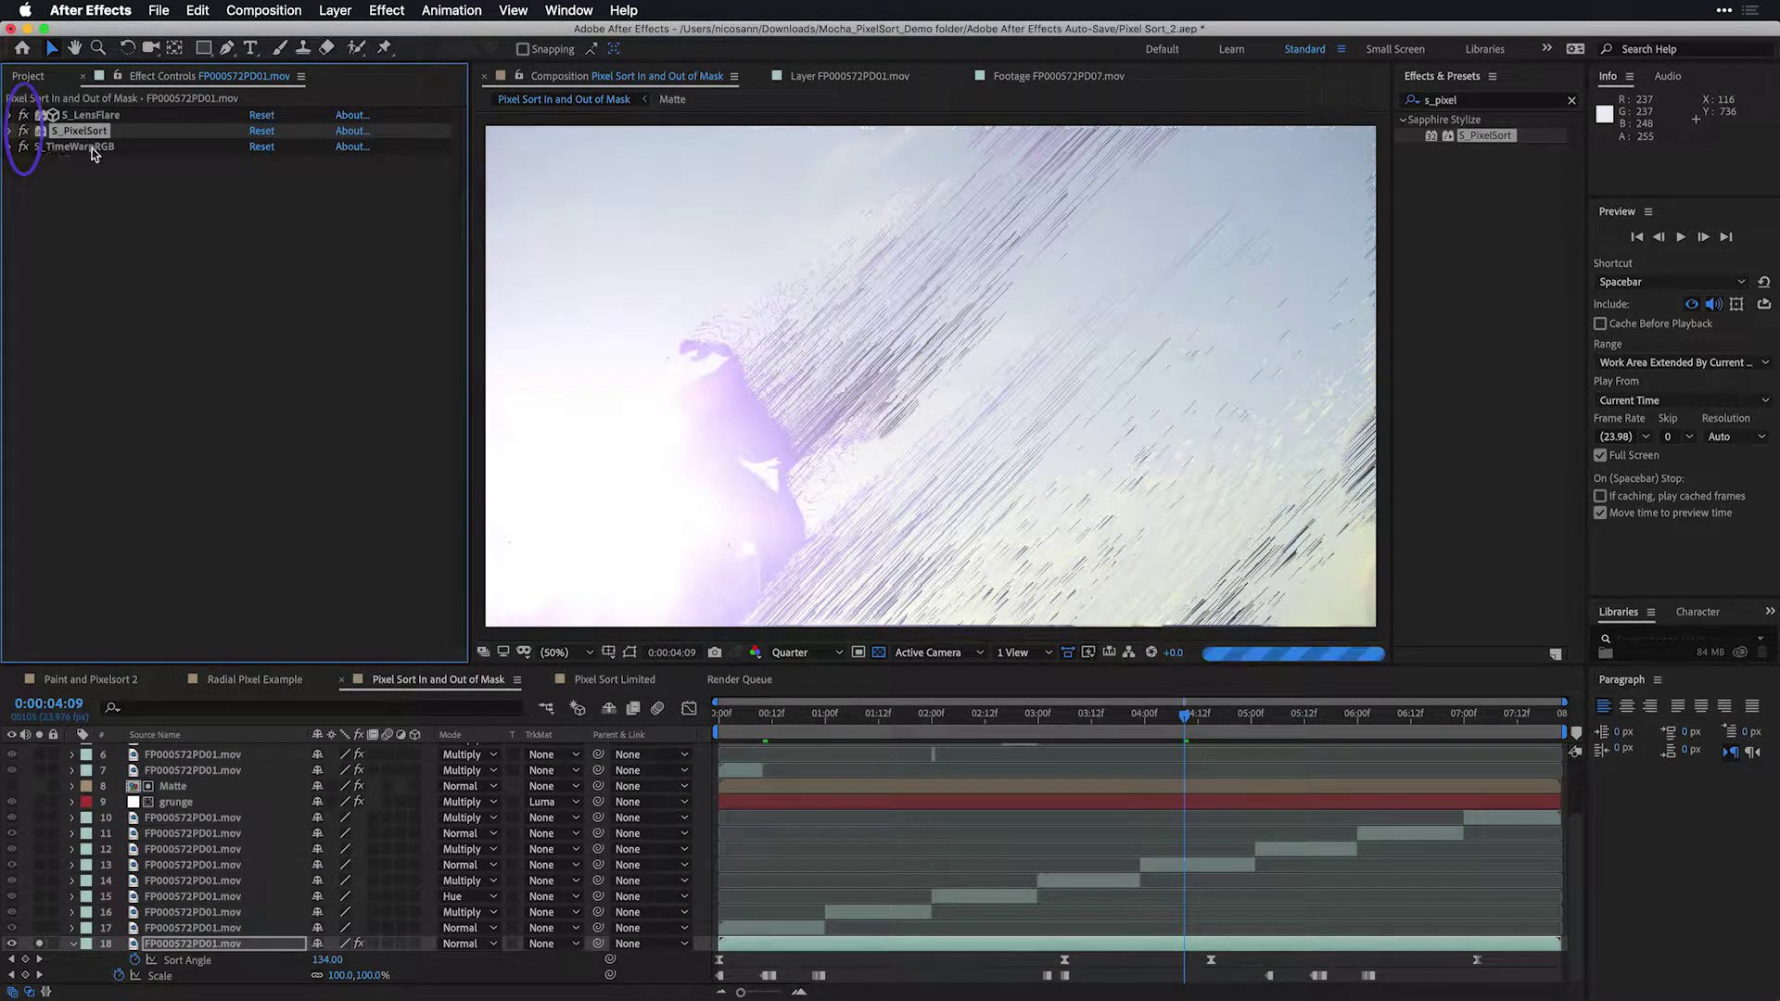
click(9, 146)
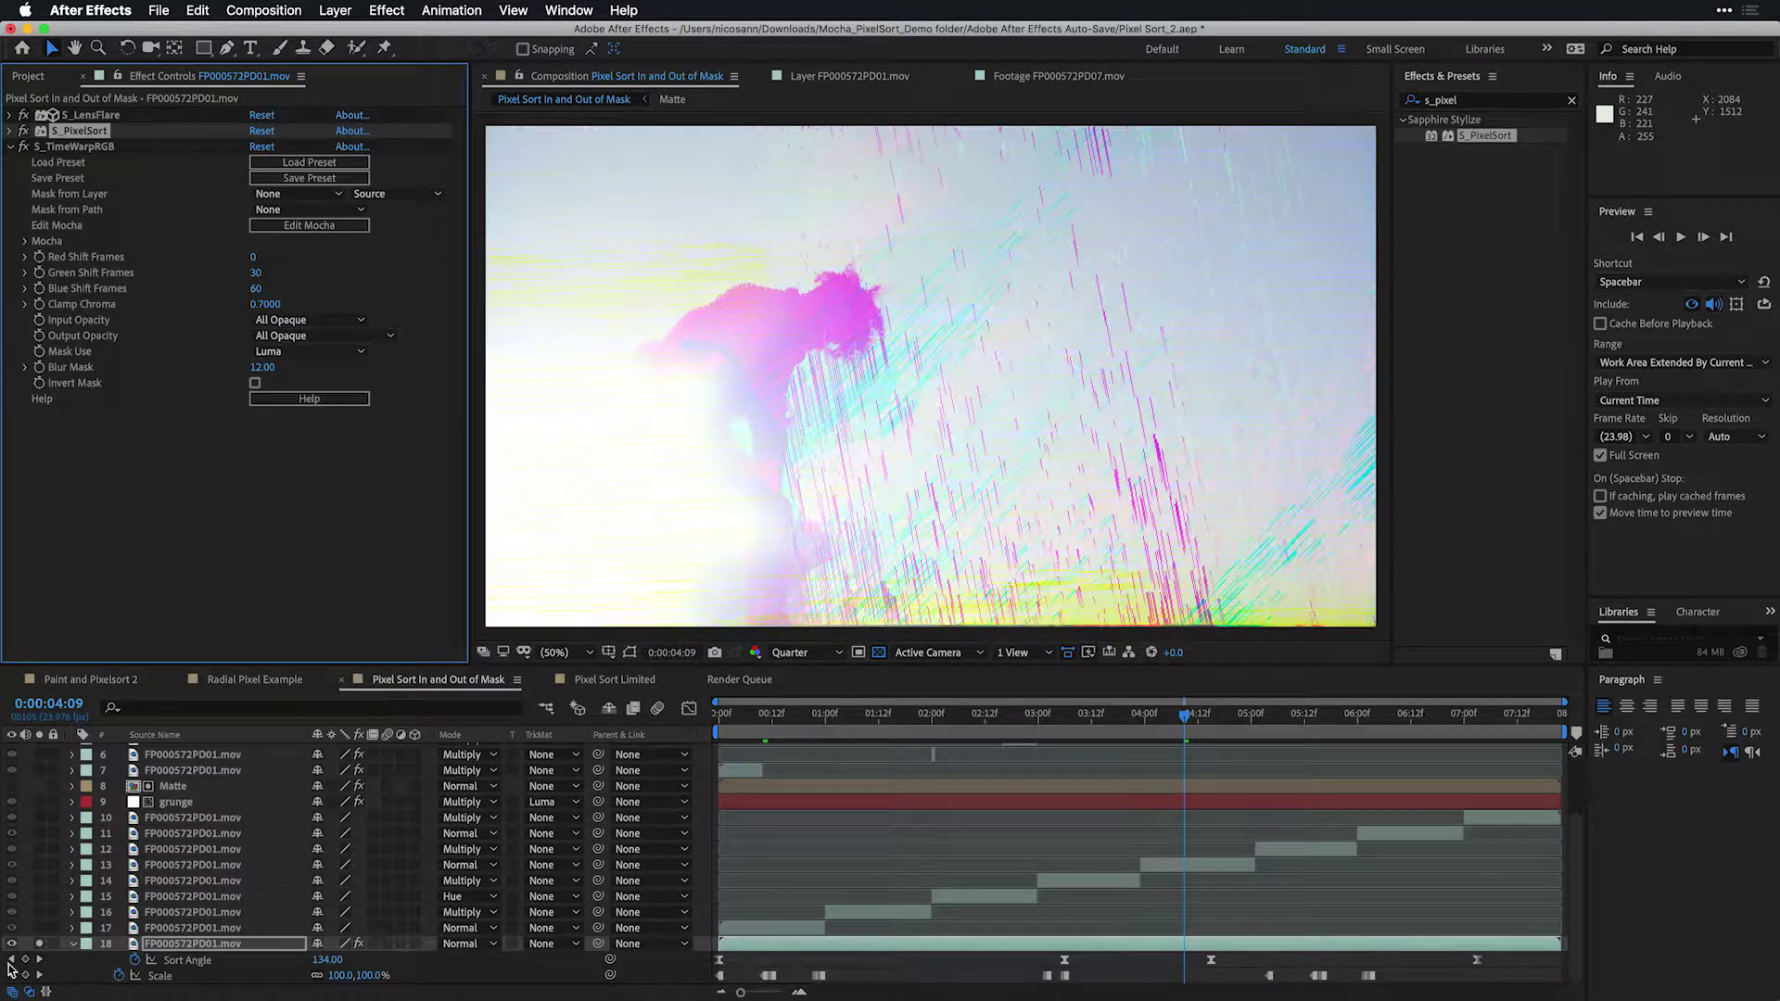
click(766, 714)
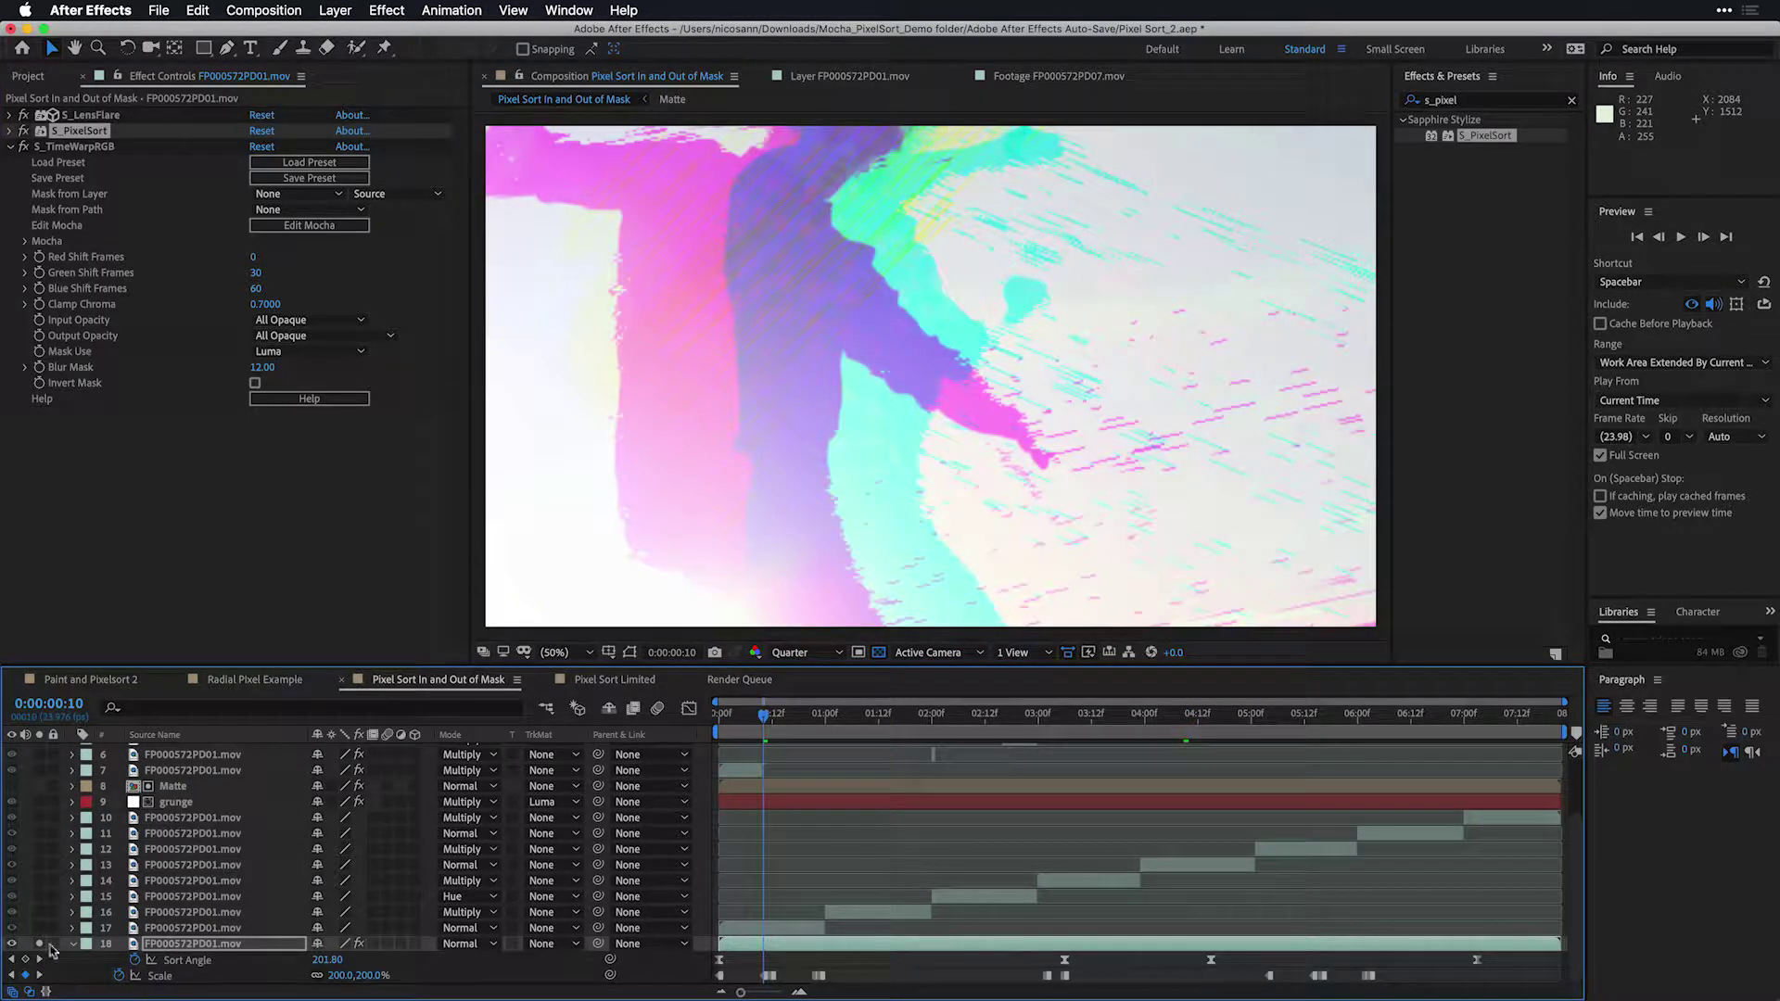
click(73, 944)
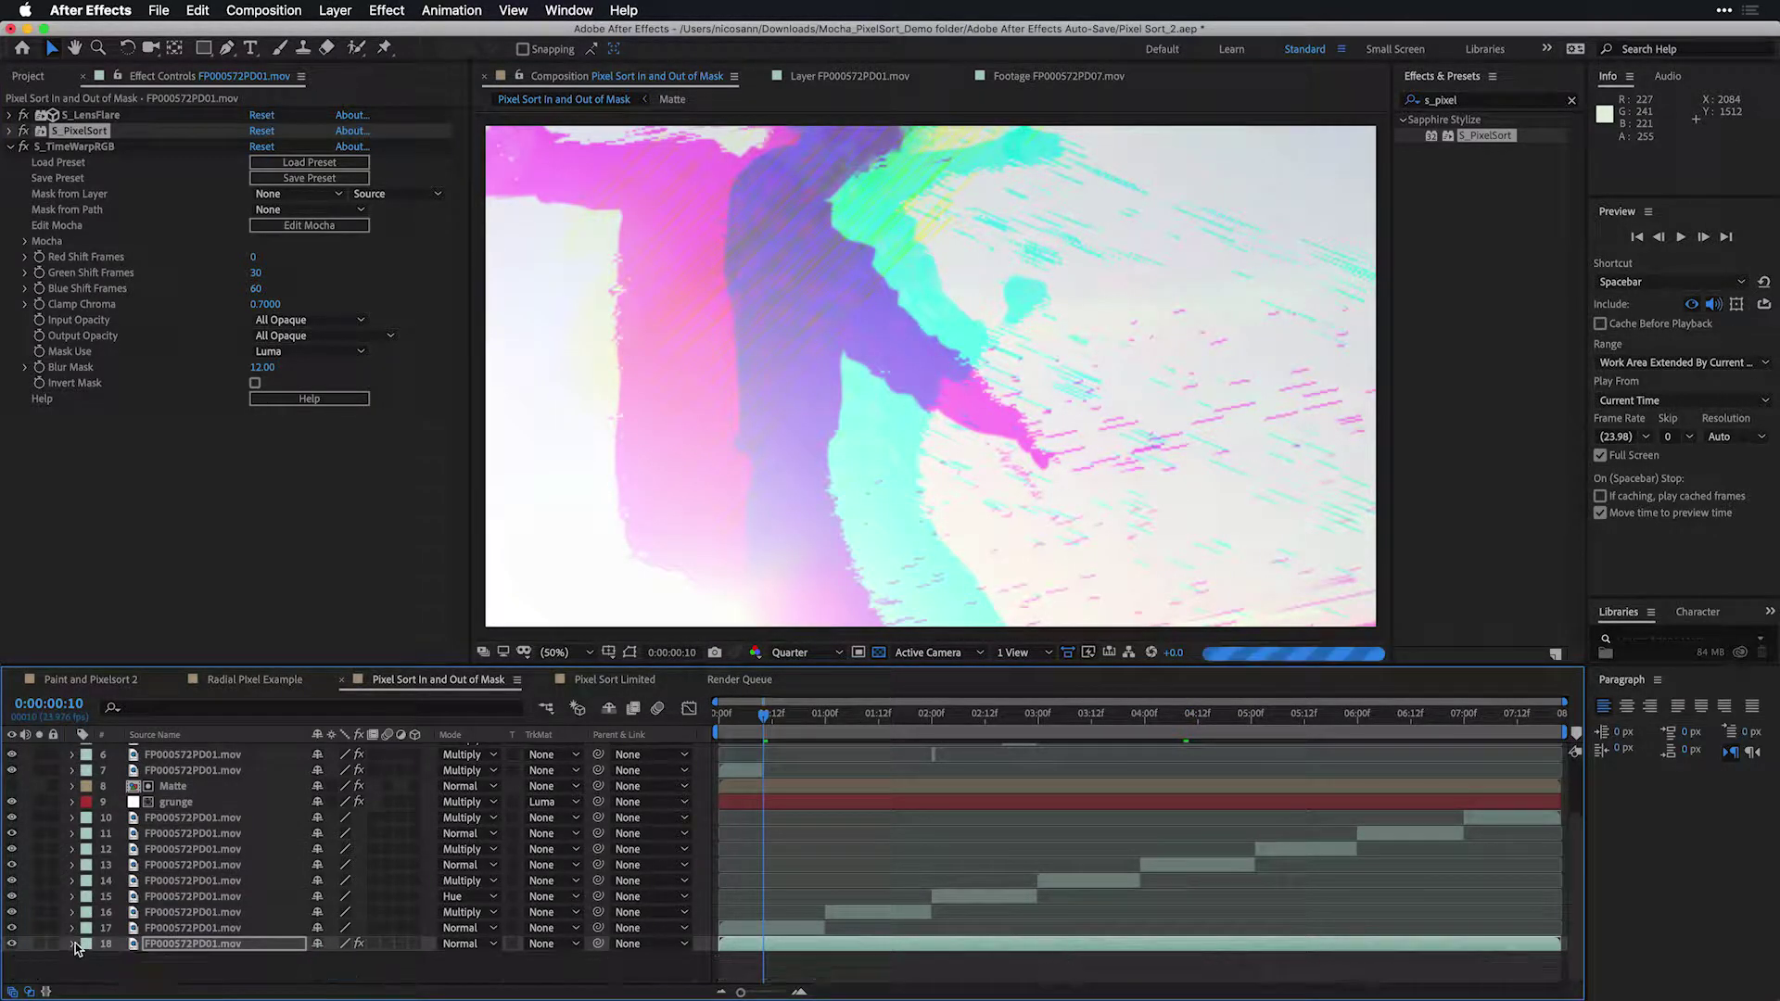
scroll(82, 927, up, 5)
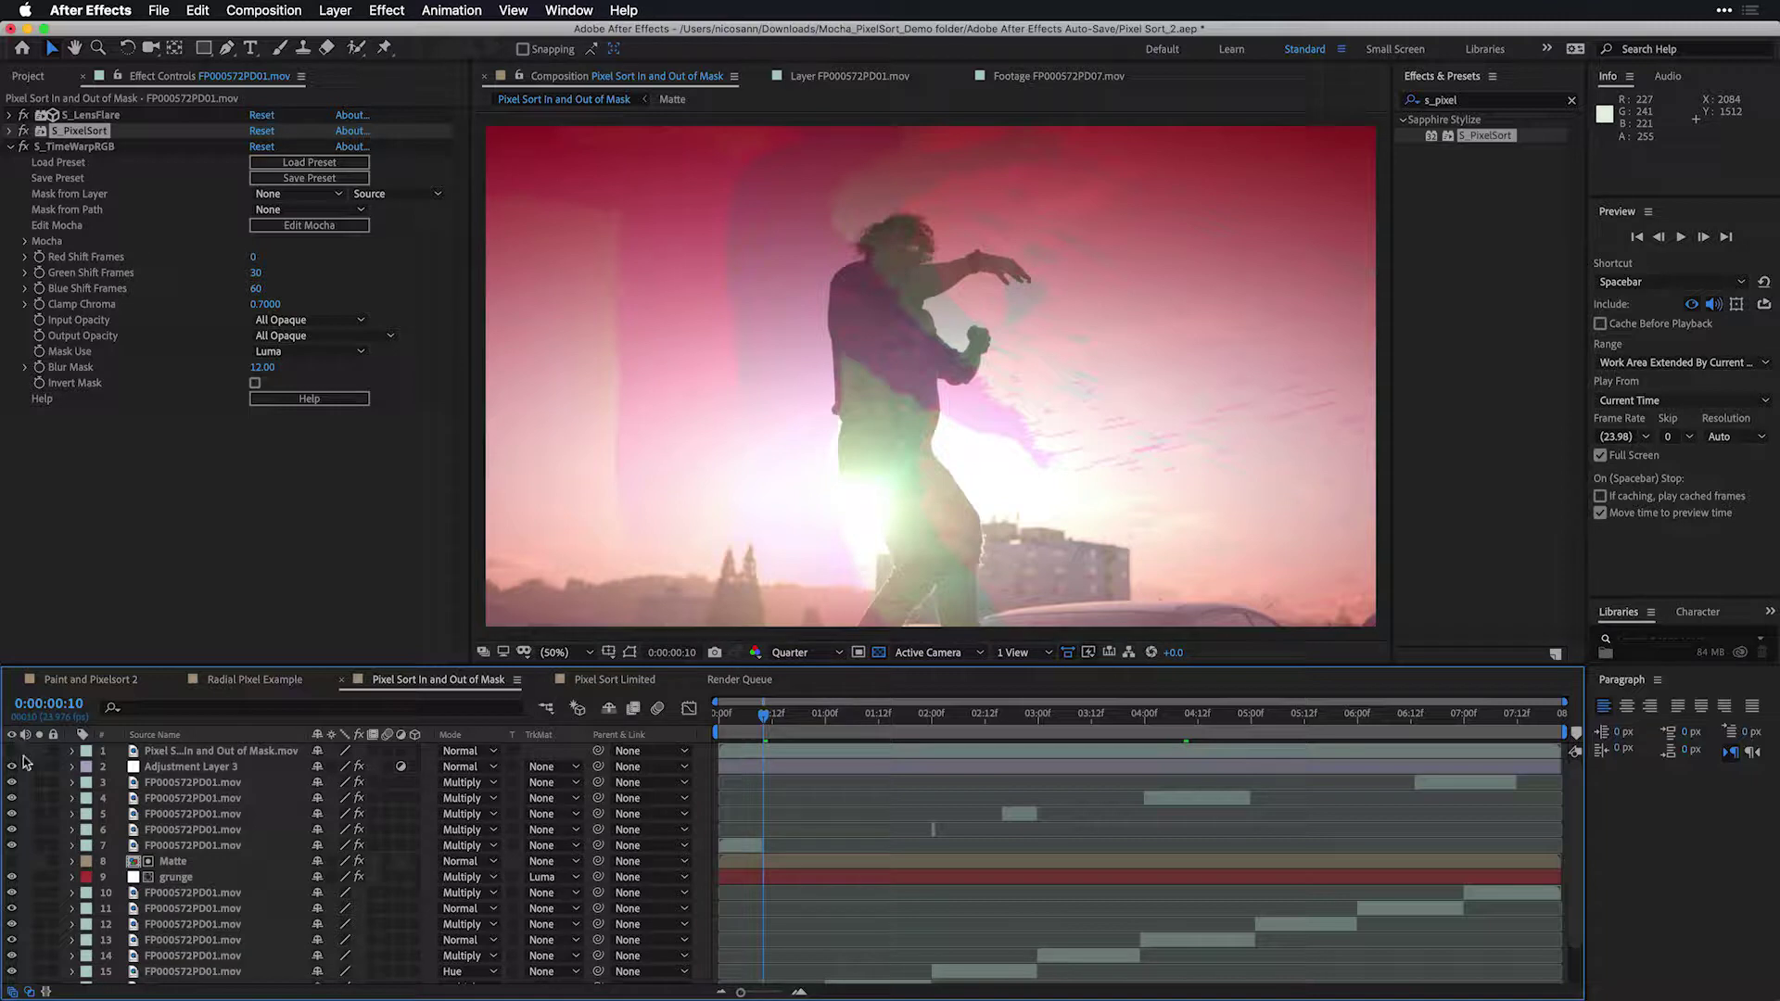
Step: Select Adjustment Layer 3 to view its vignette, checking frames 0:00:01:13 and 0:00:02:13
click(229, 769)
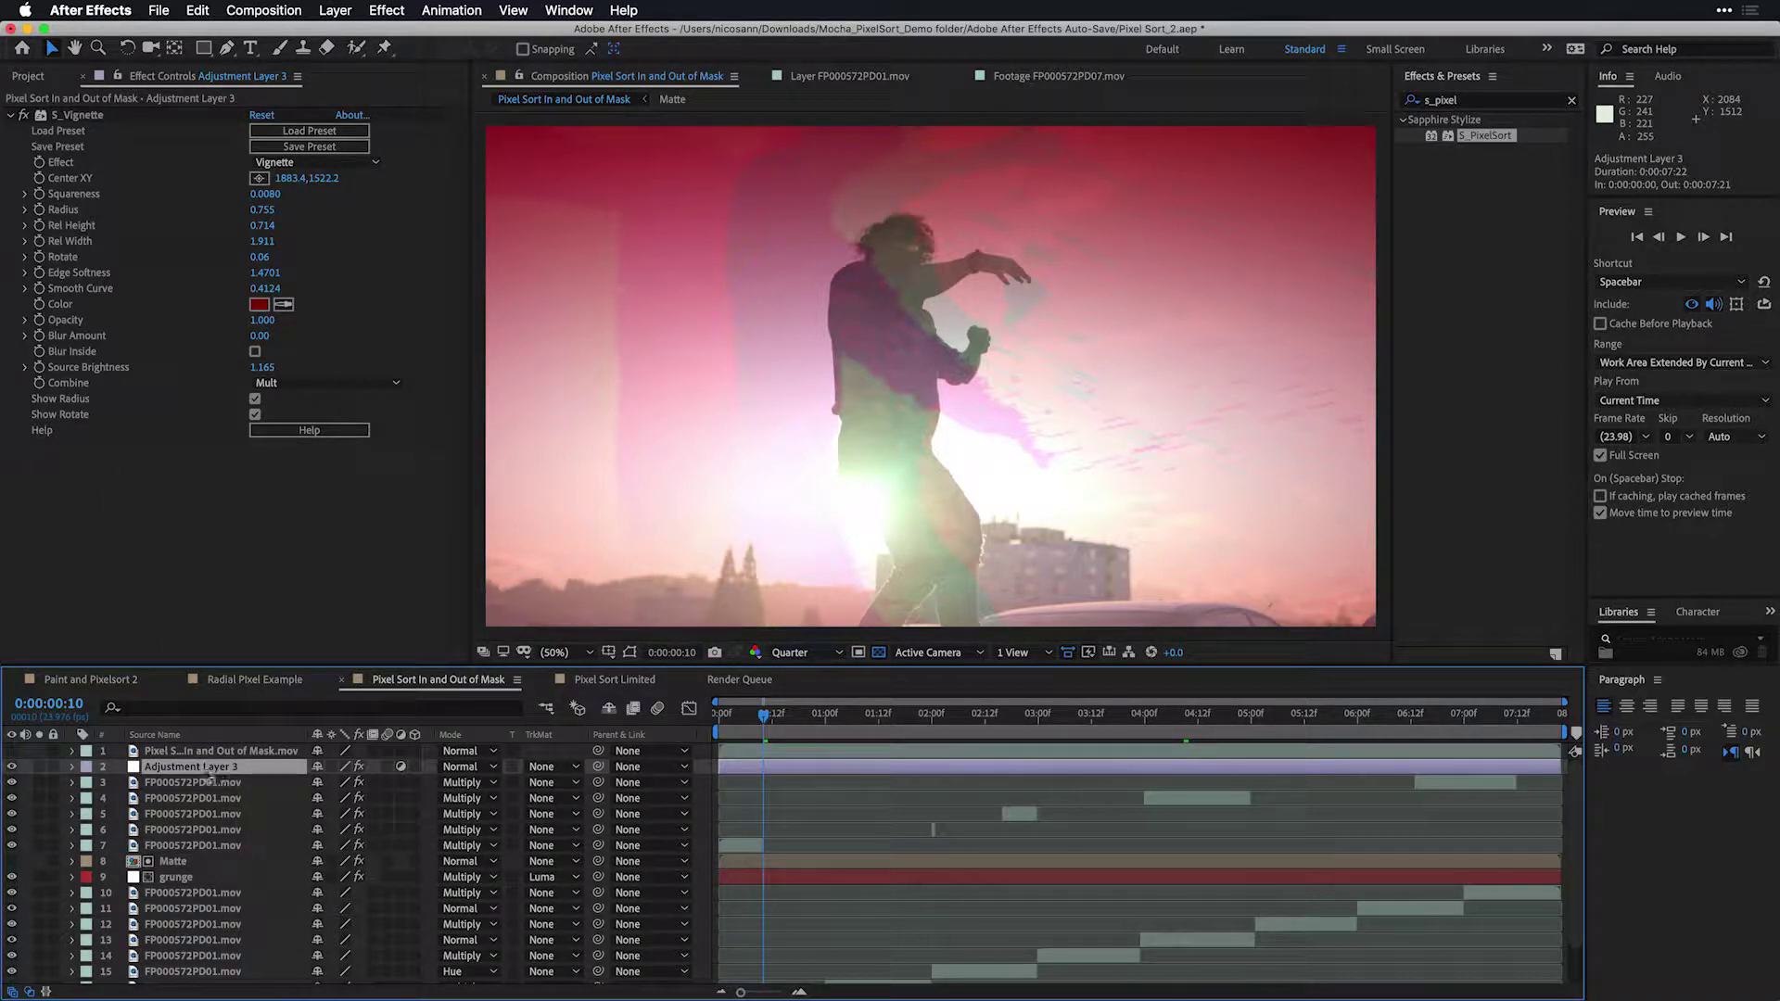
drag(749, 729, 884, 741)
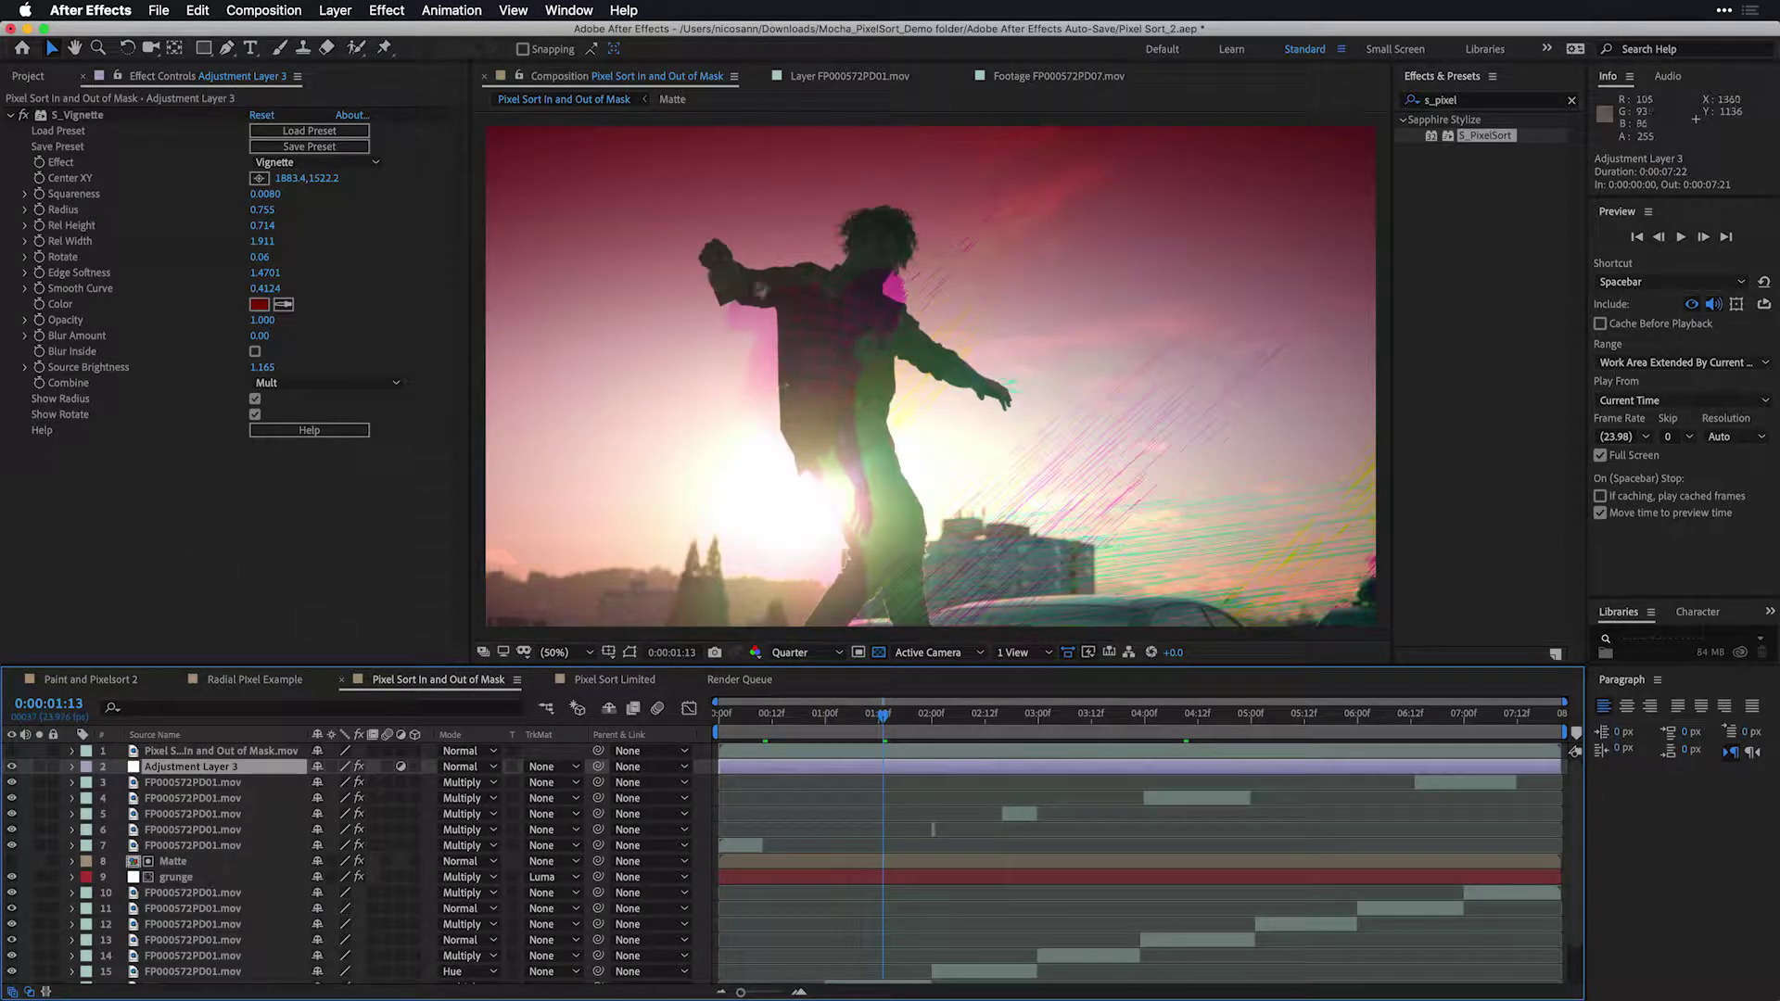
click(990, 735)
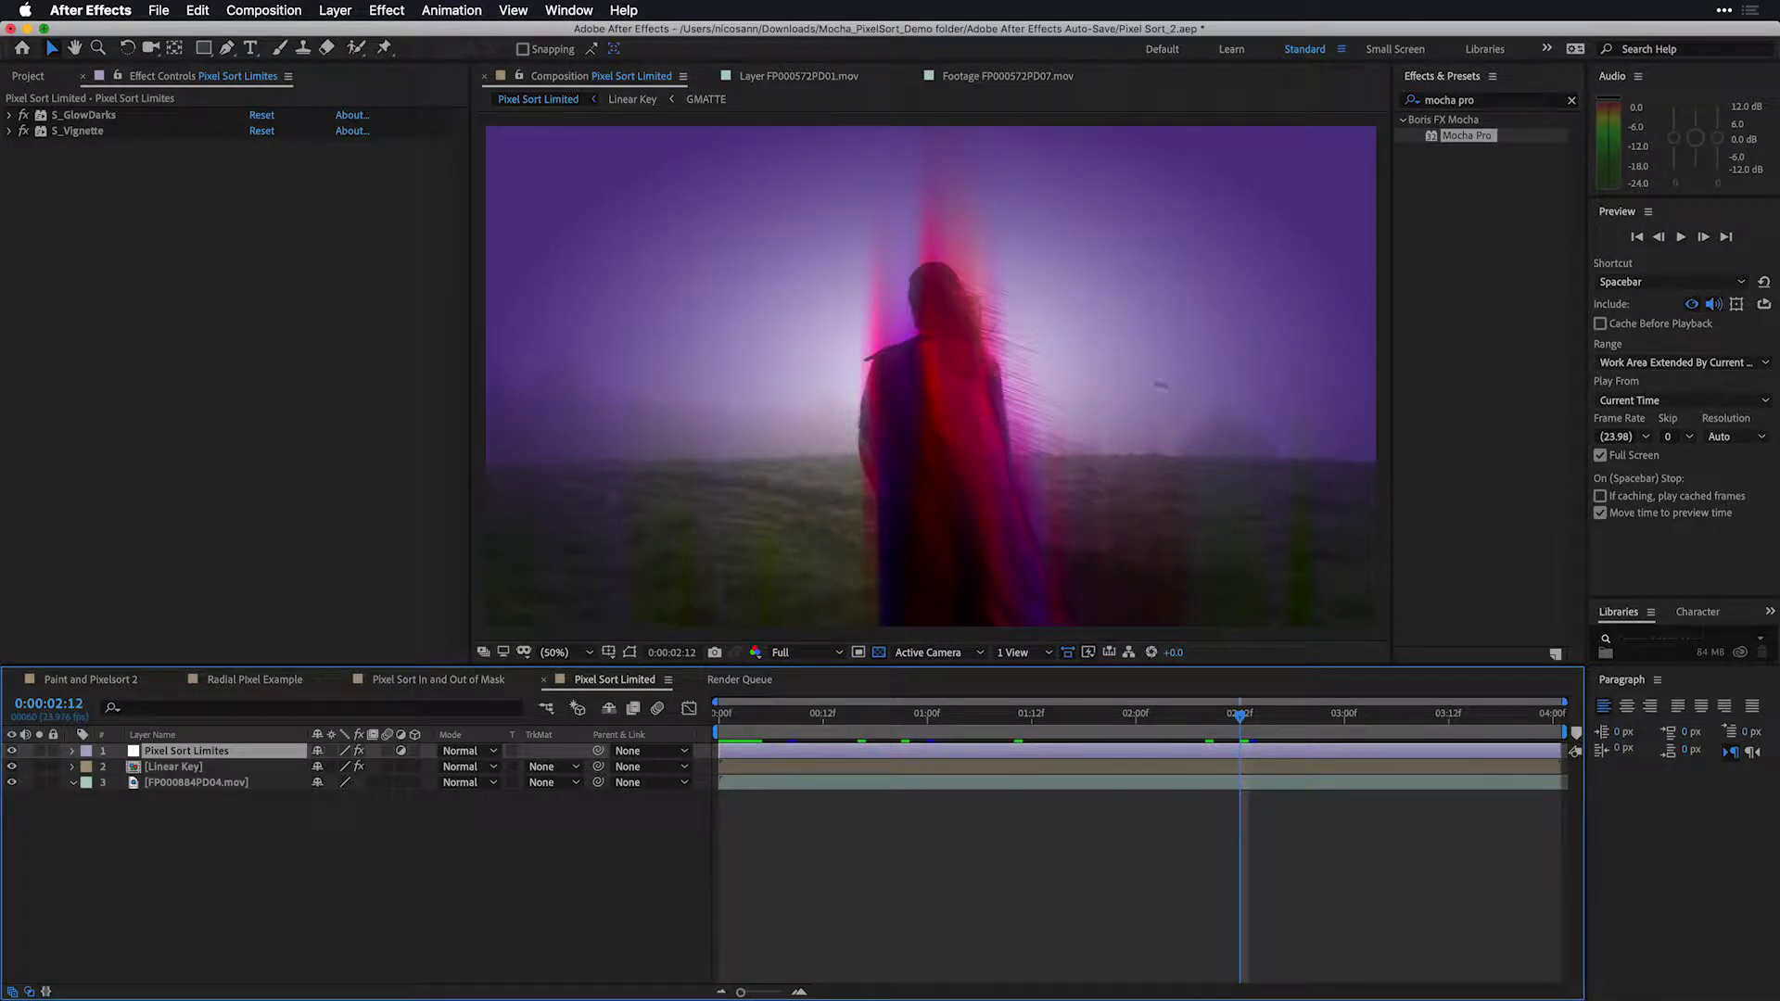
Step: Create a new composition from FP000884PD04.mov in the Clips folder and go to 0:00:02:00
click(22, 78)
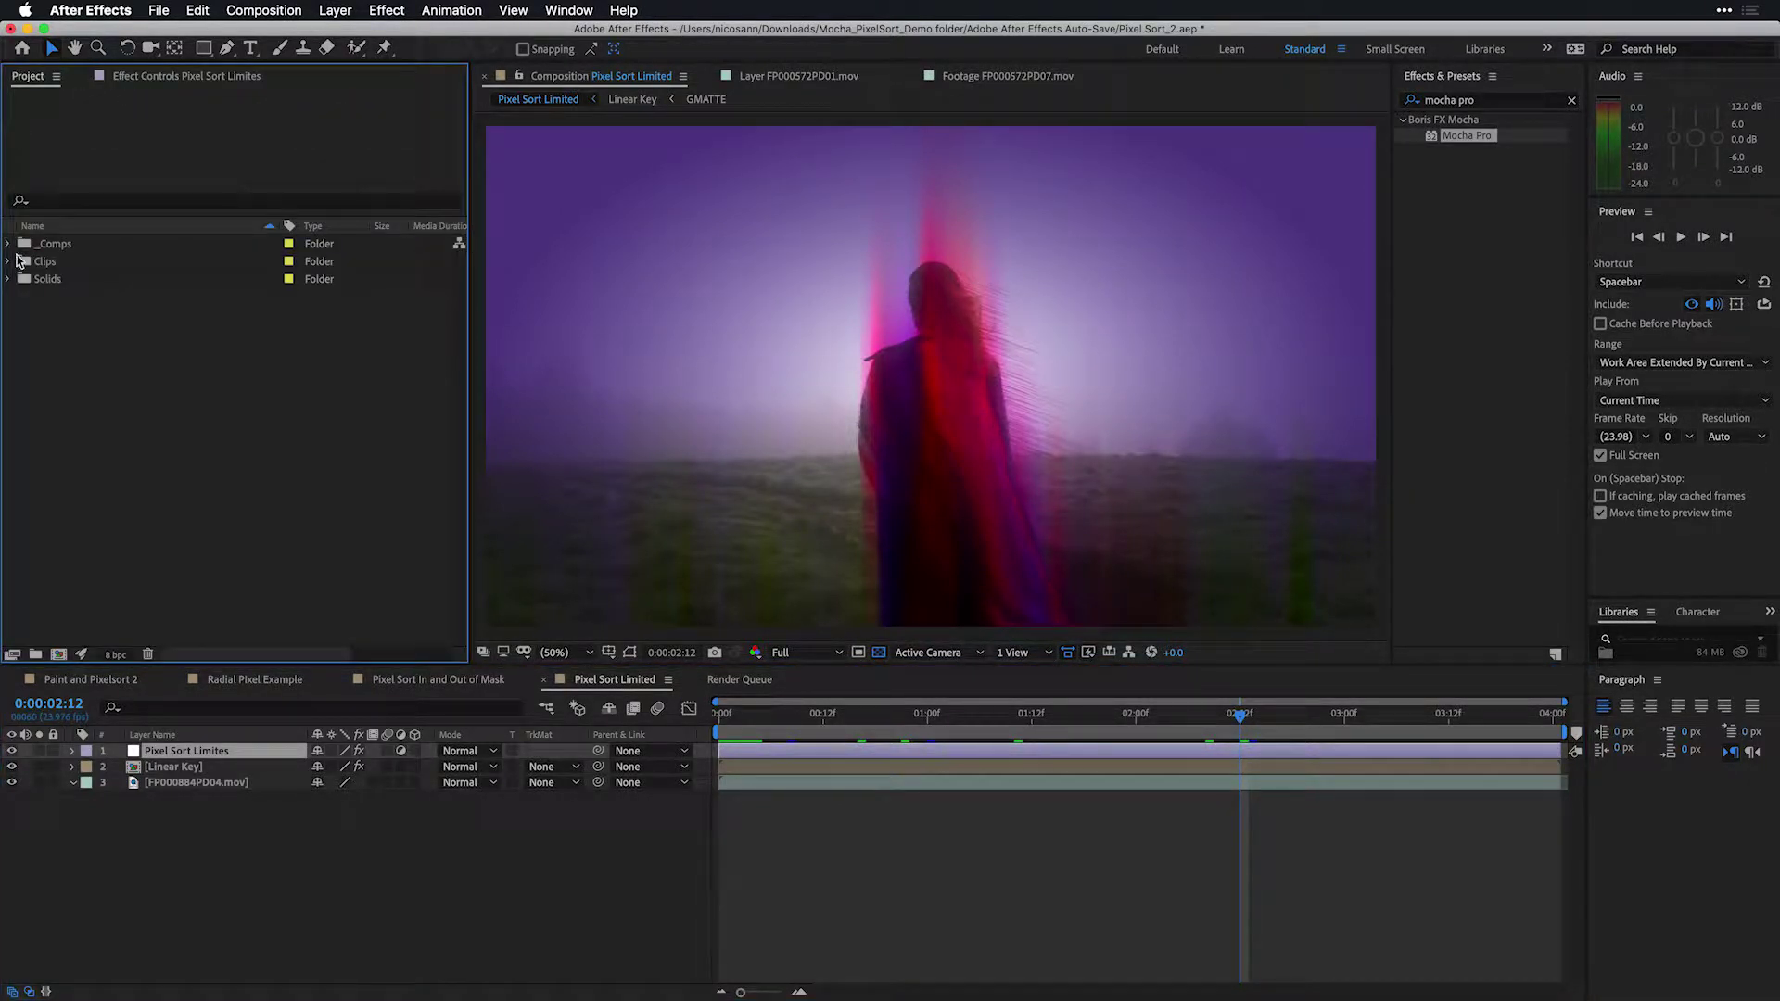
click(10, 262)
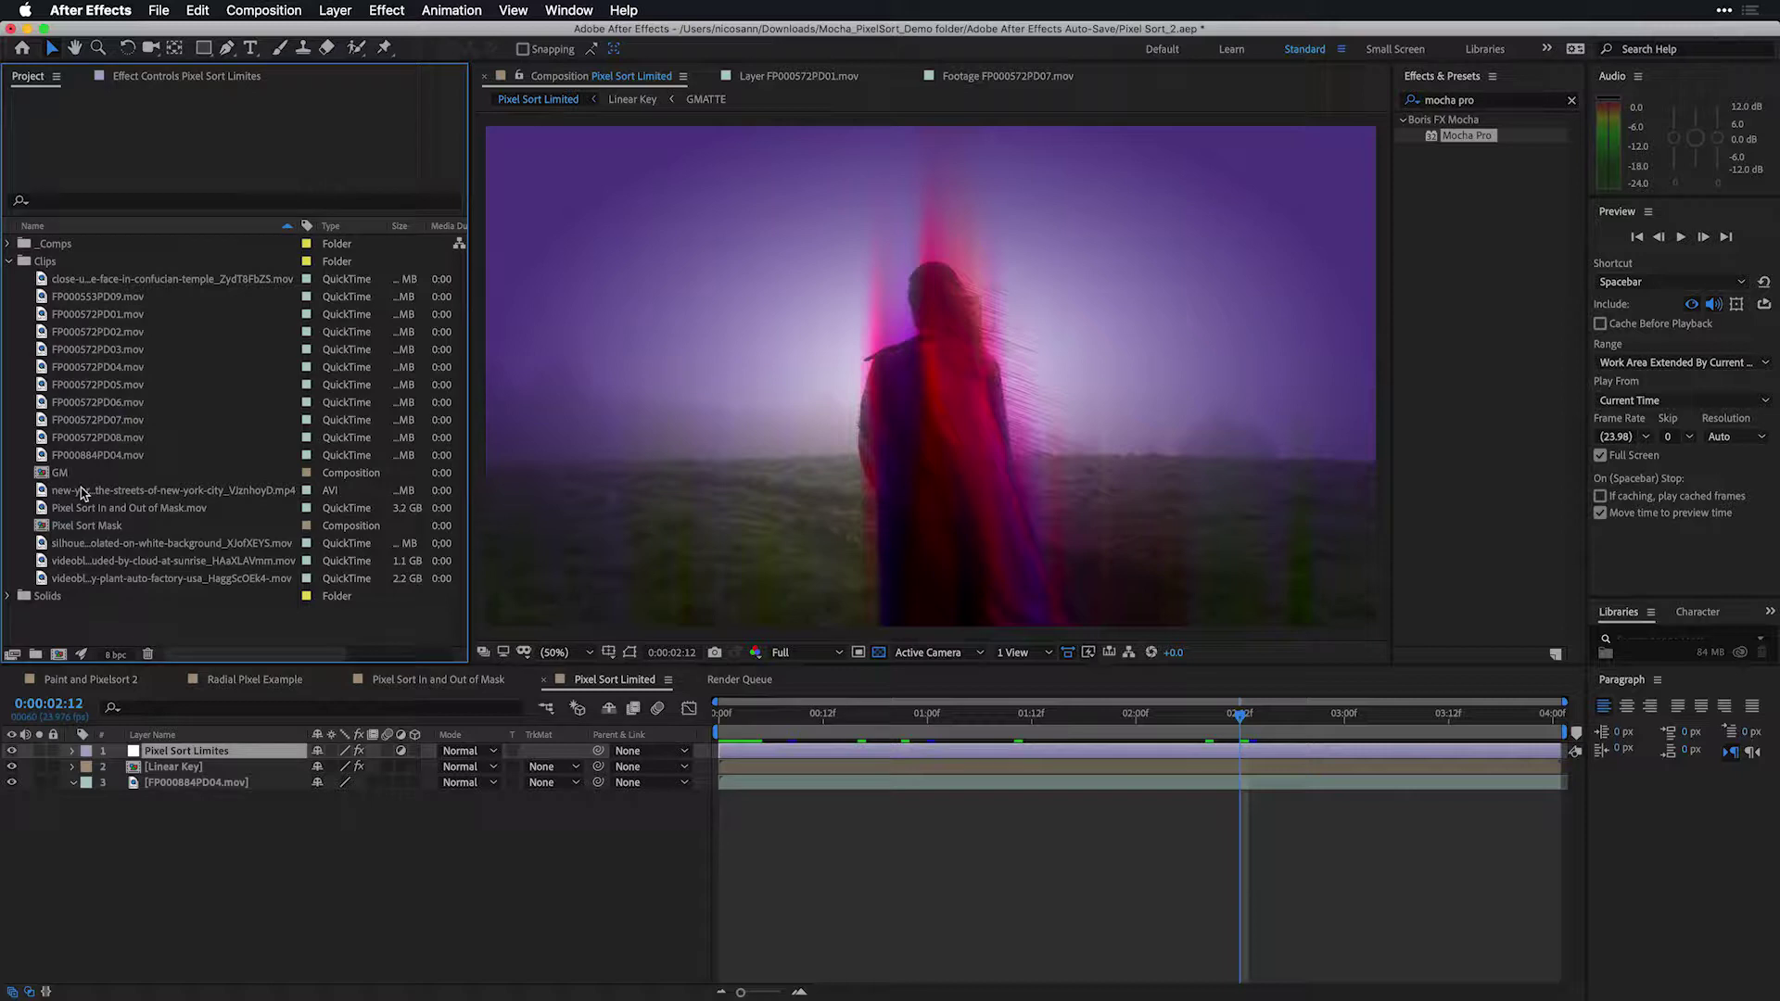
click(73, 455)
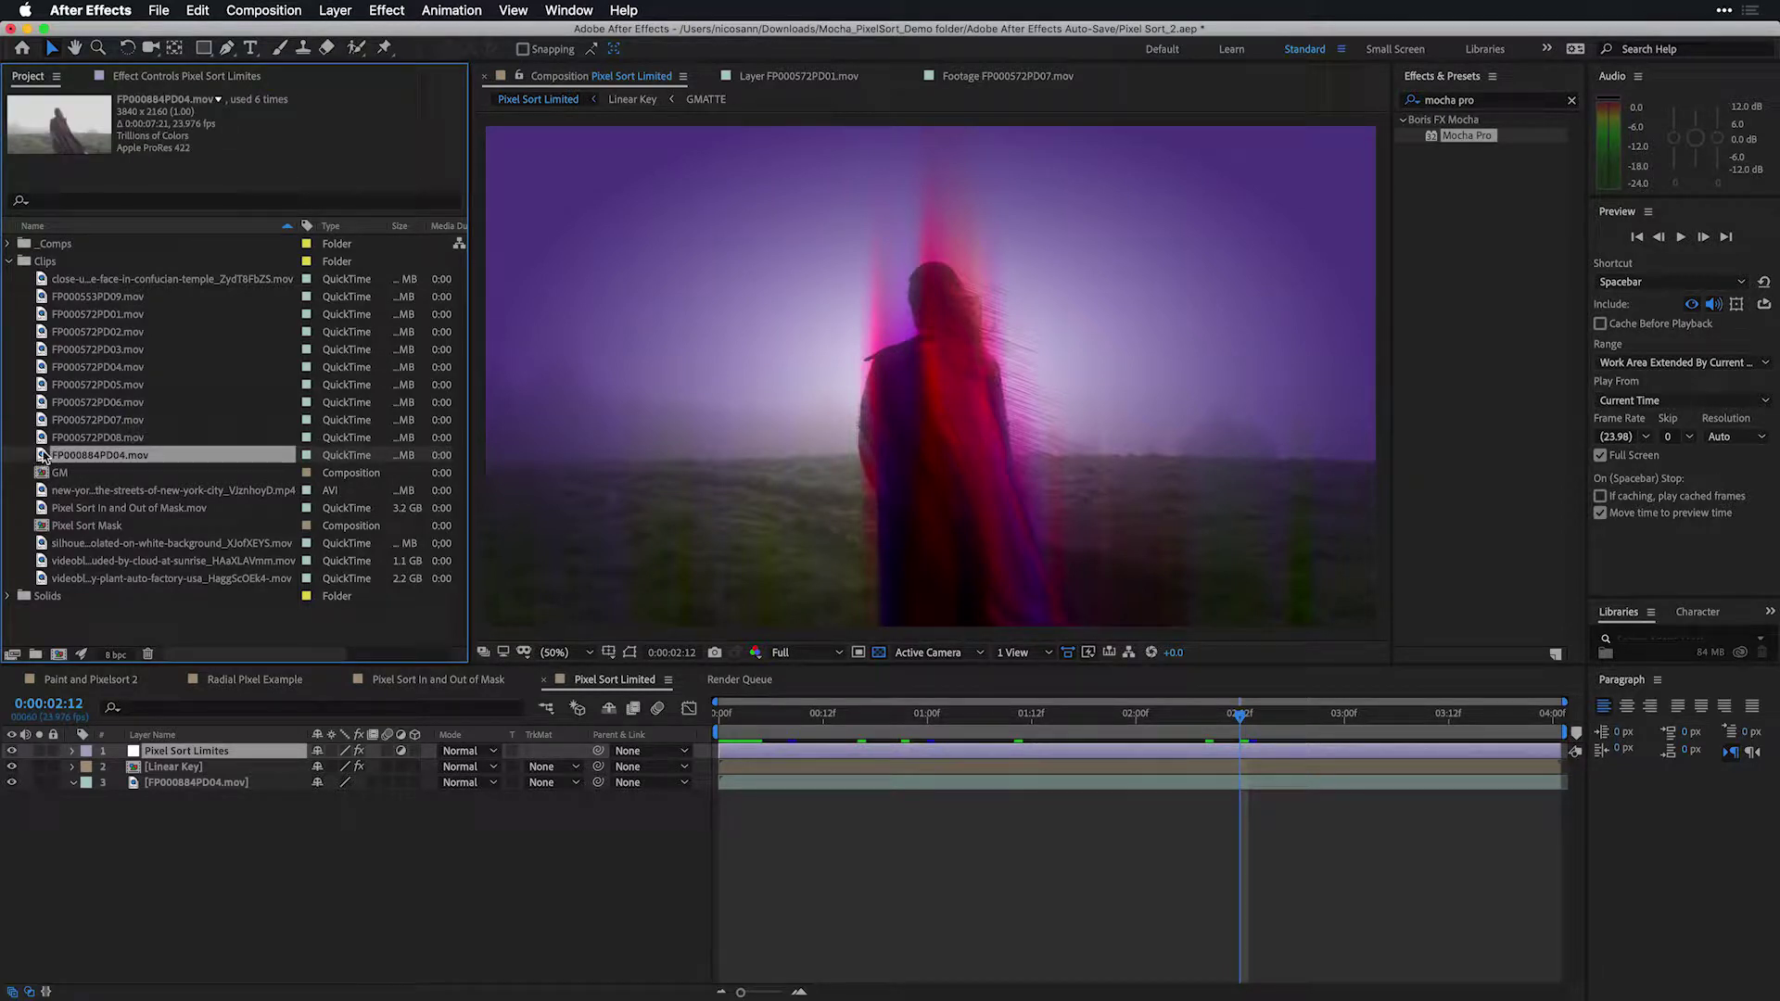
drag(44, 455, 59, 654)
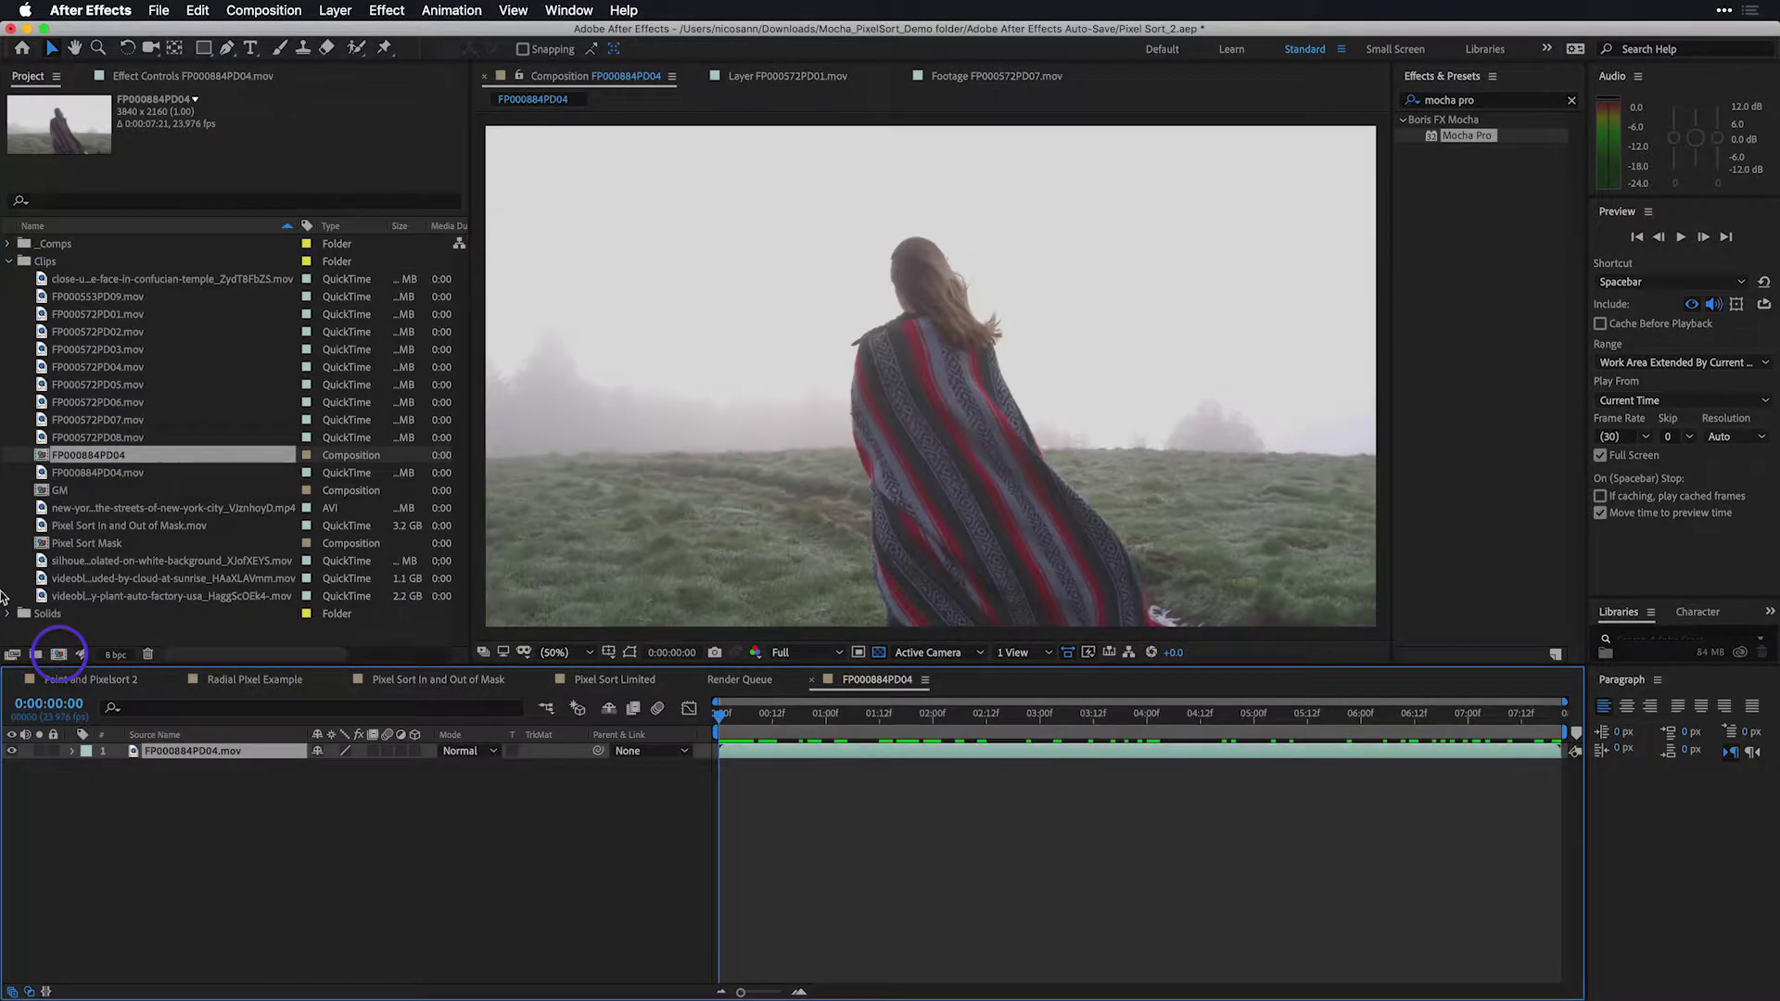
click(933, 719)
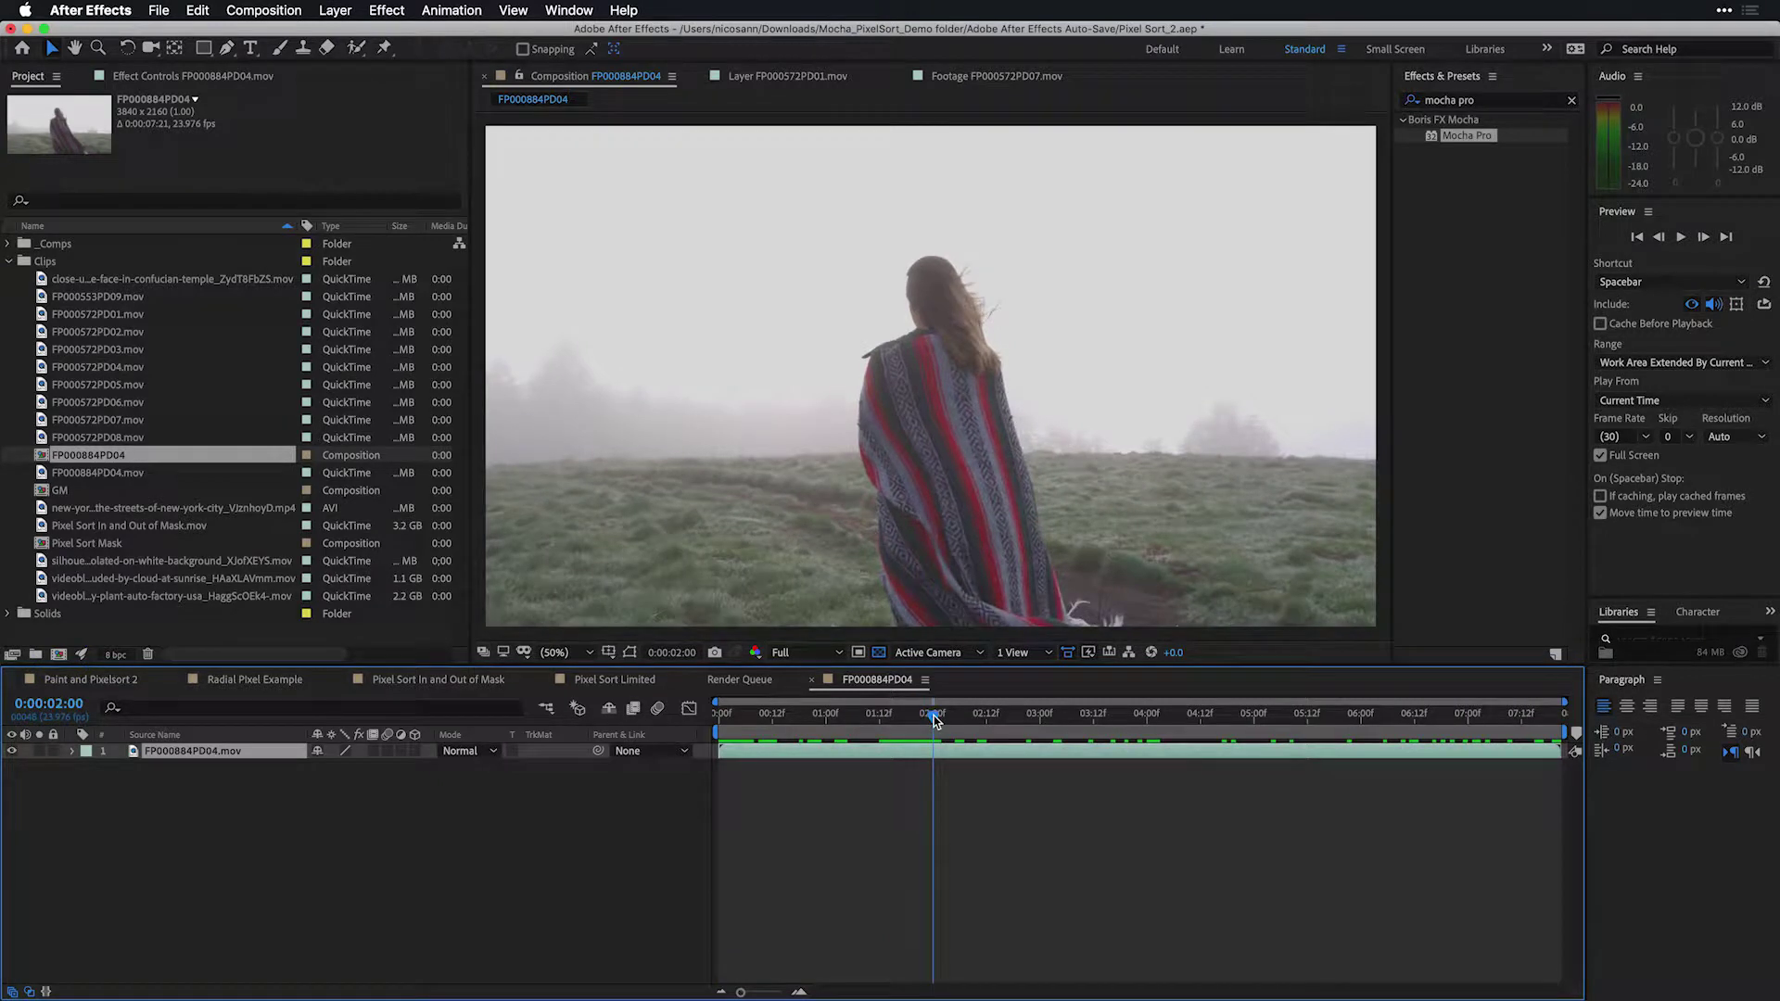
Step: End the work area at 2 seconds, trim the comp to the work area, and preview it
key(n)
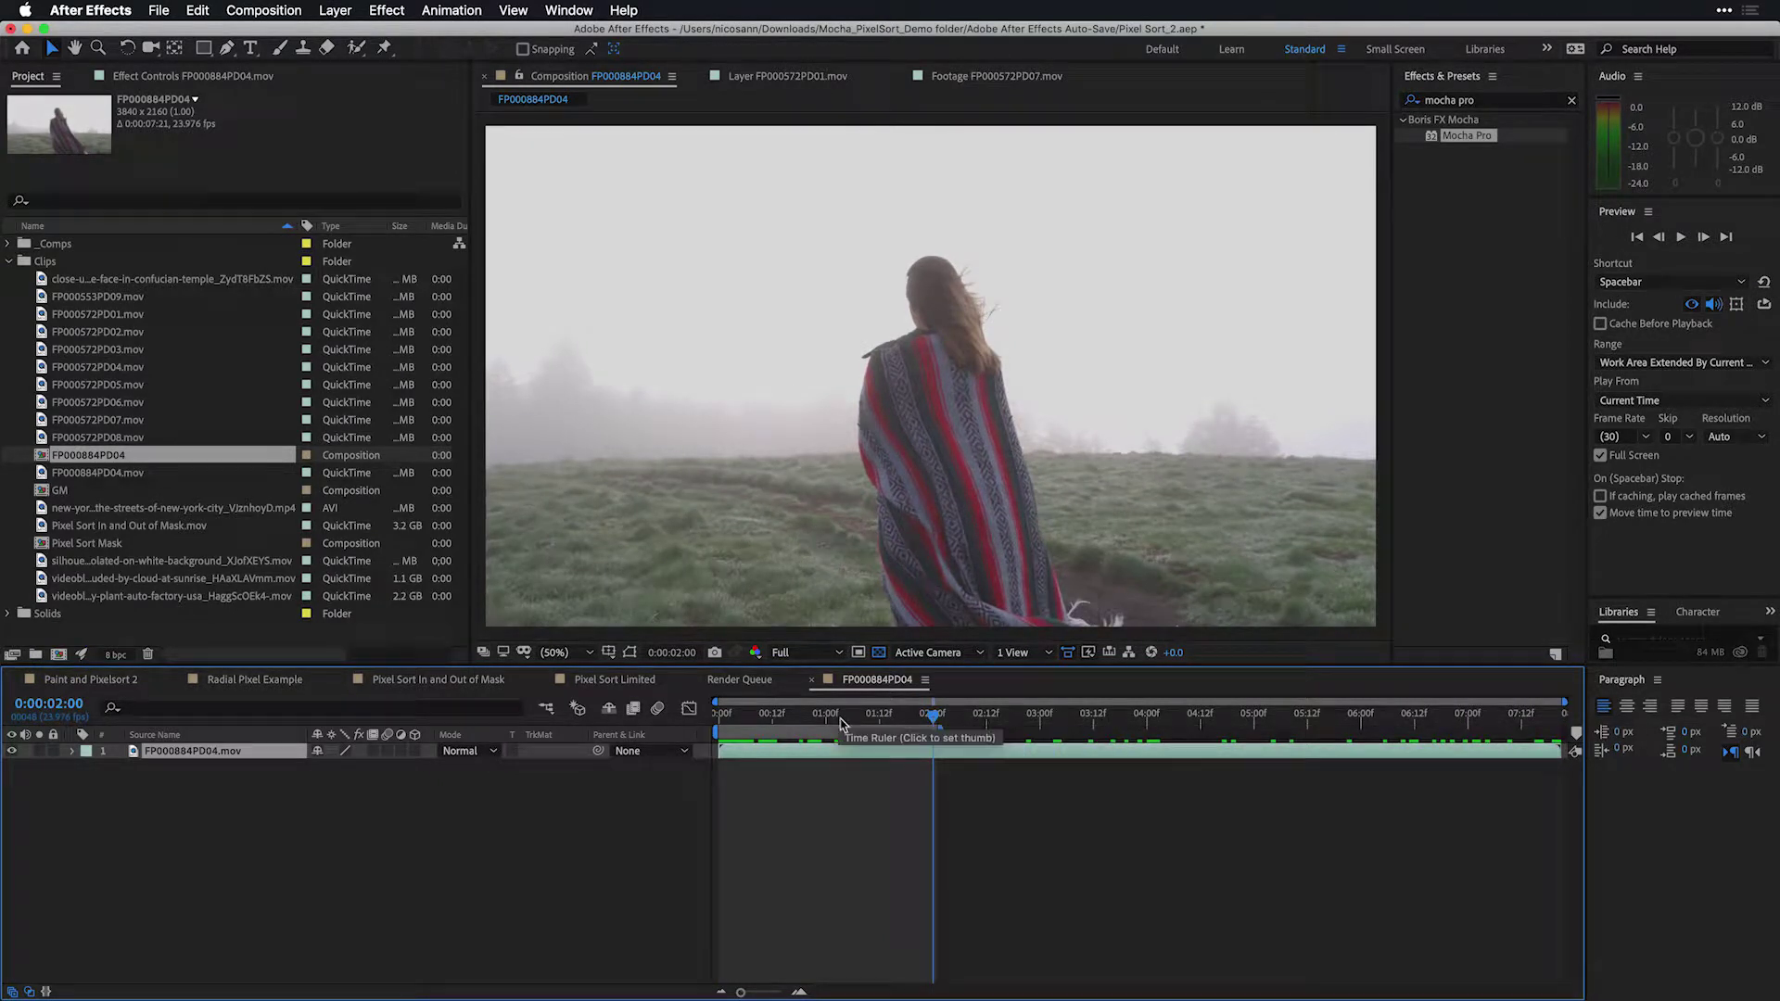
right_click(839, 733)
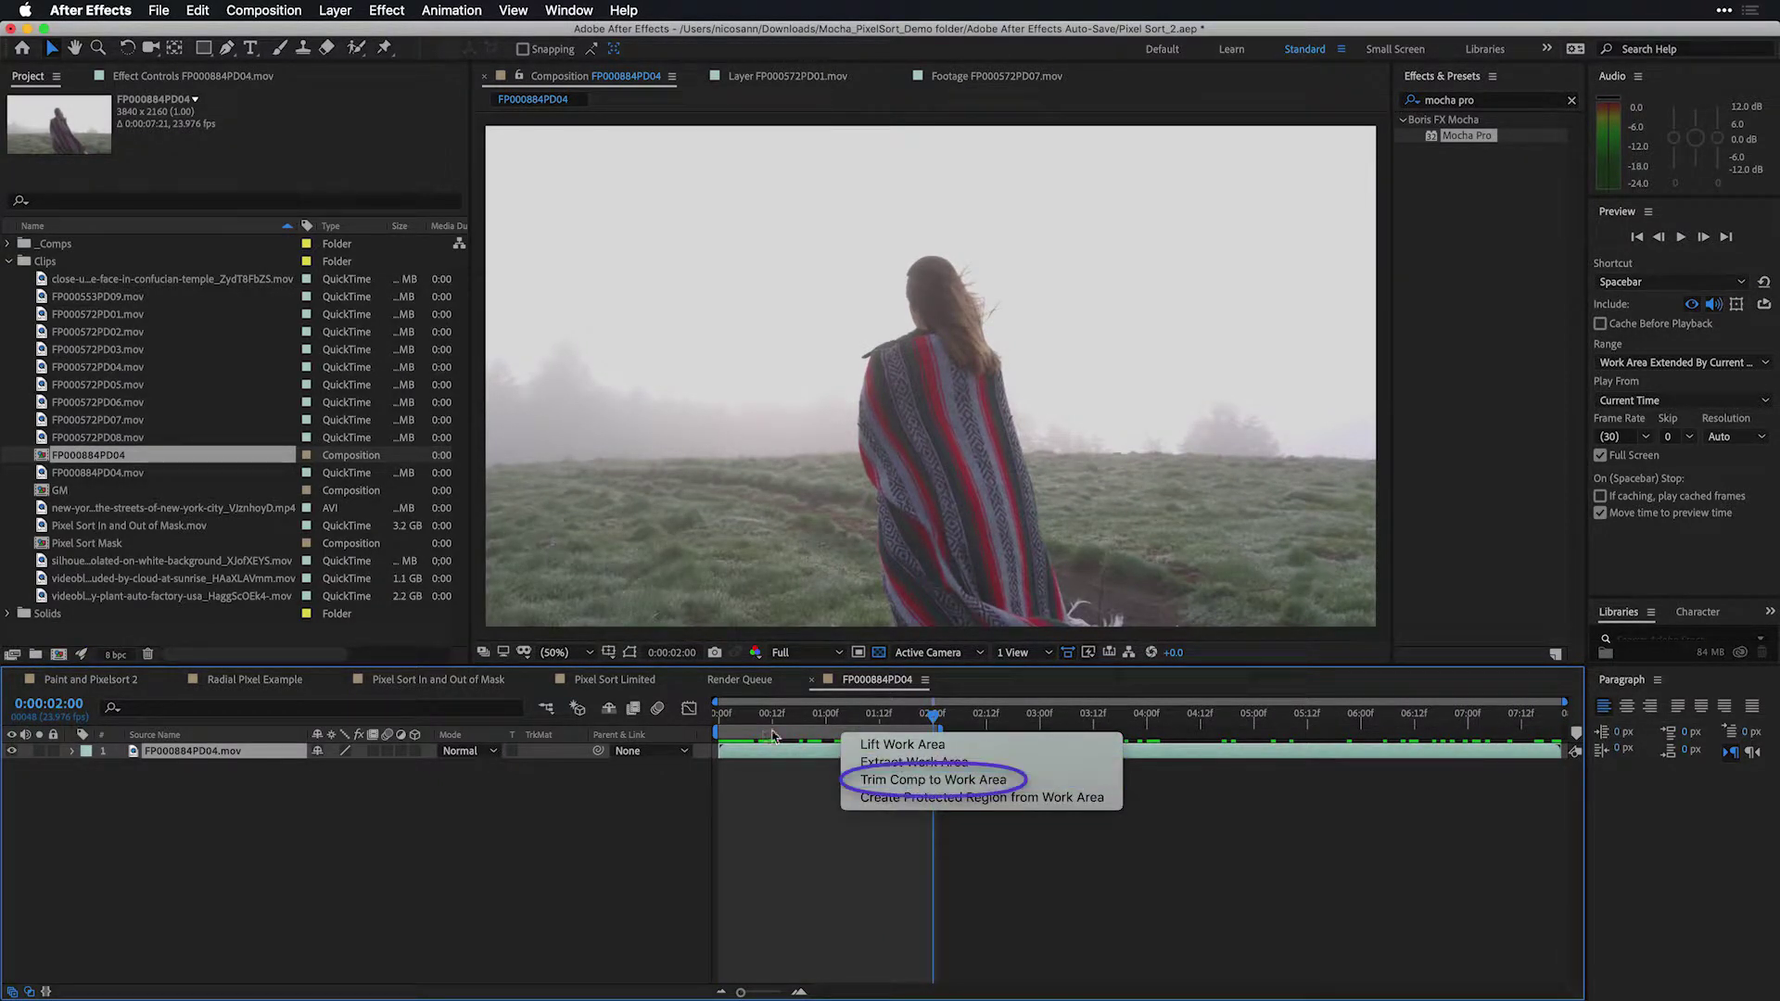
click(927, 779)
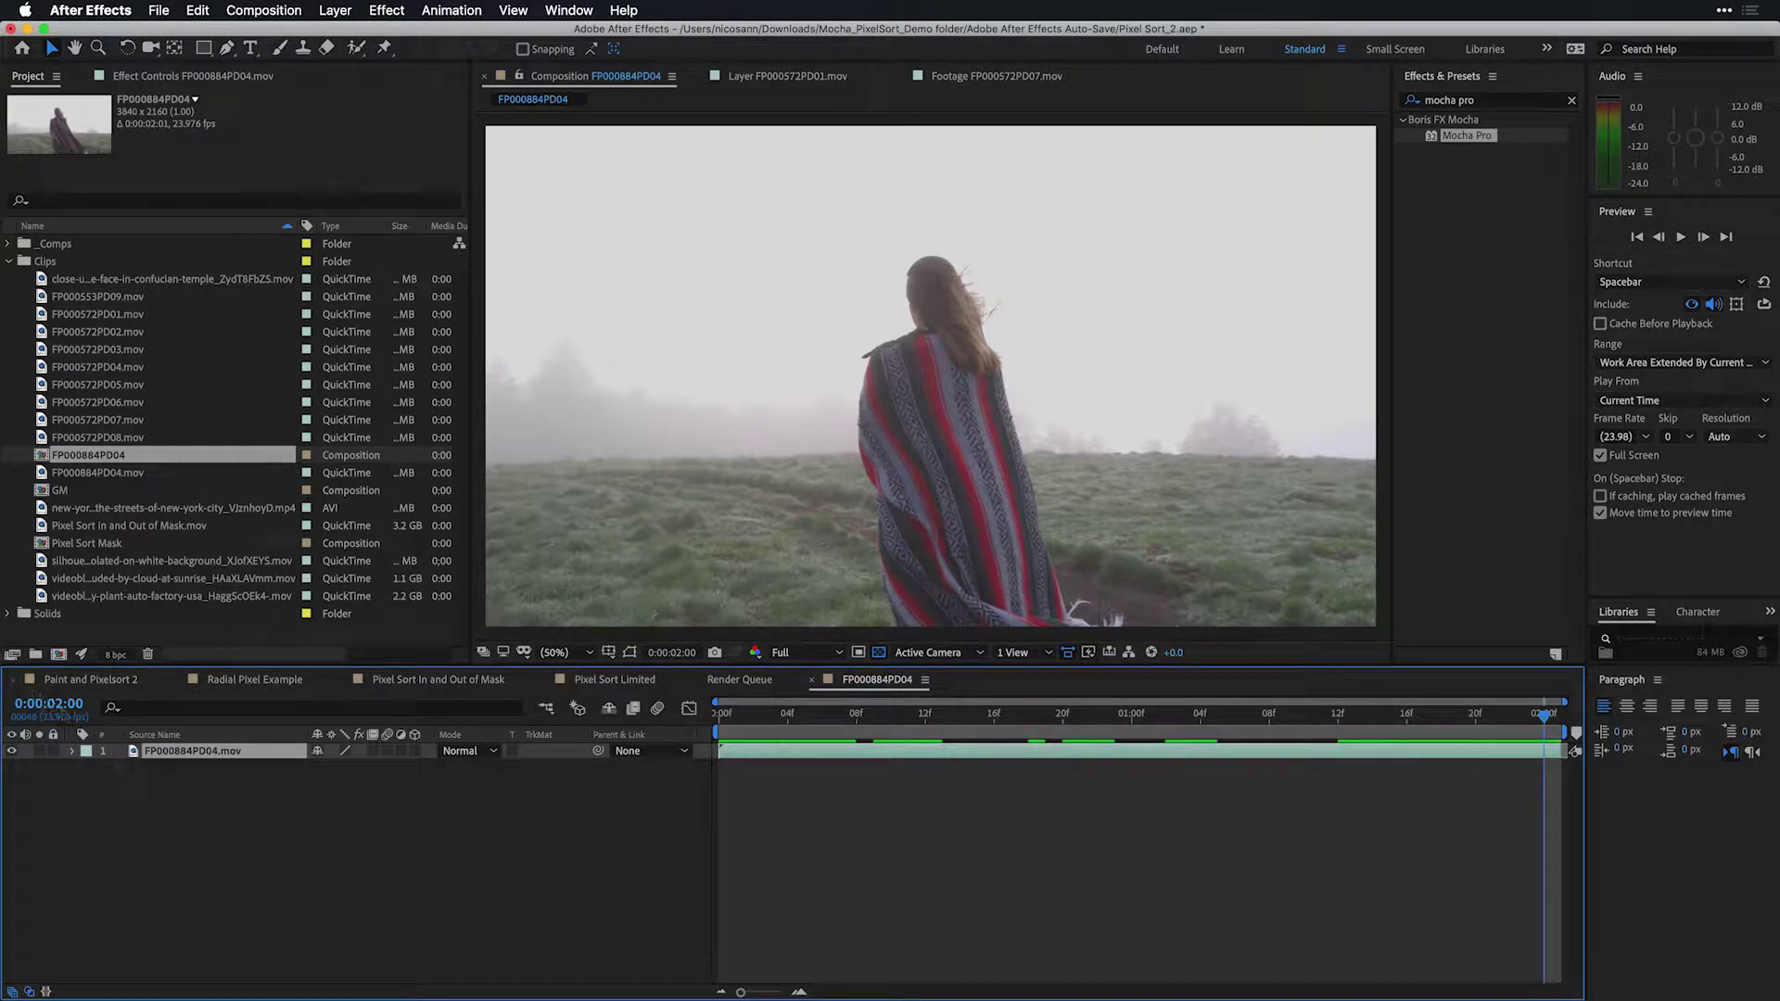
key(space)
key(space)
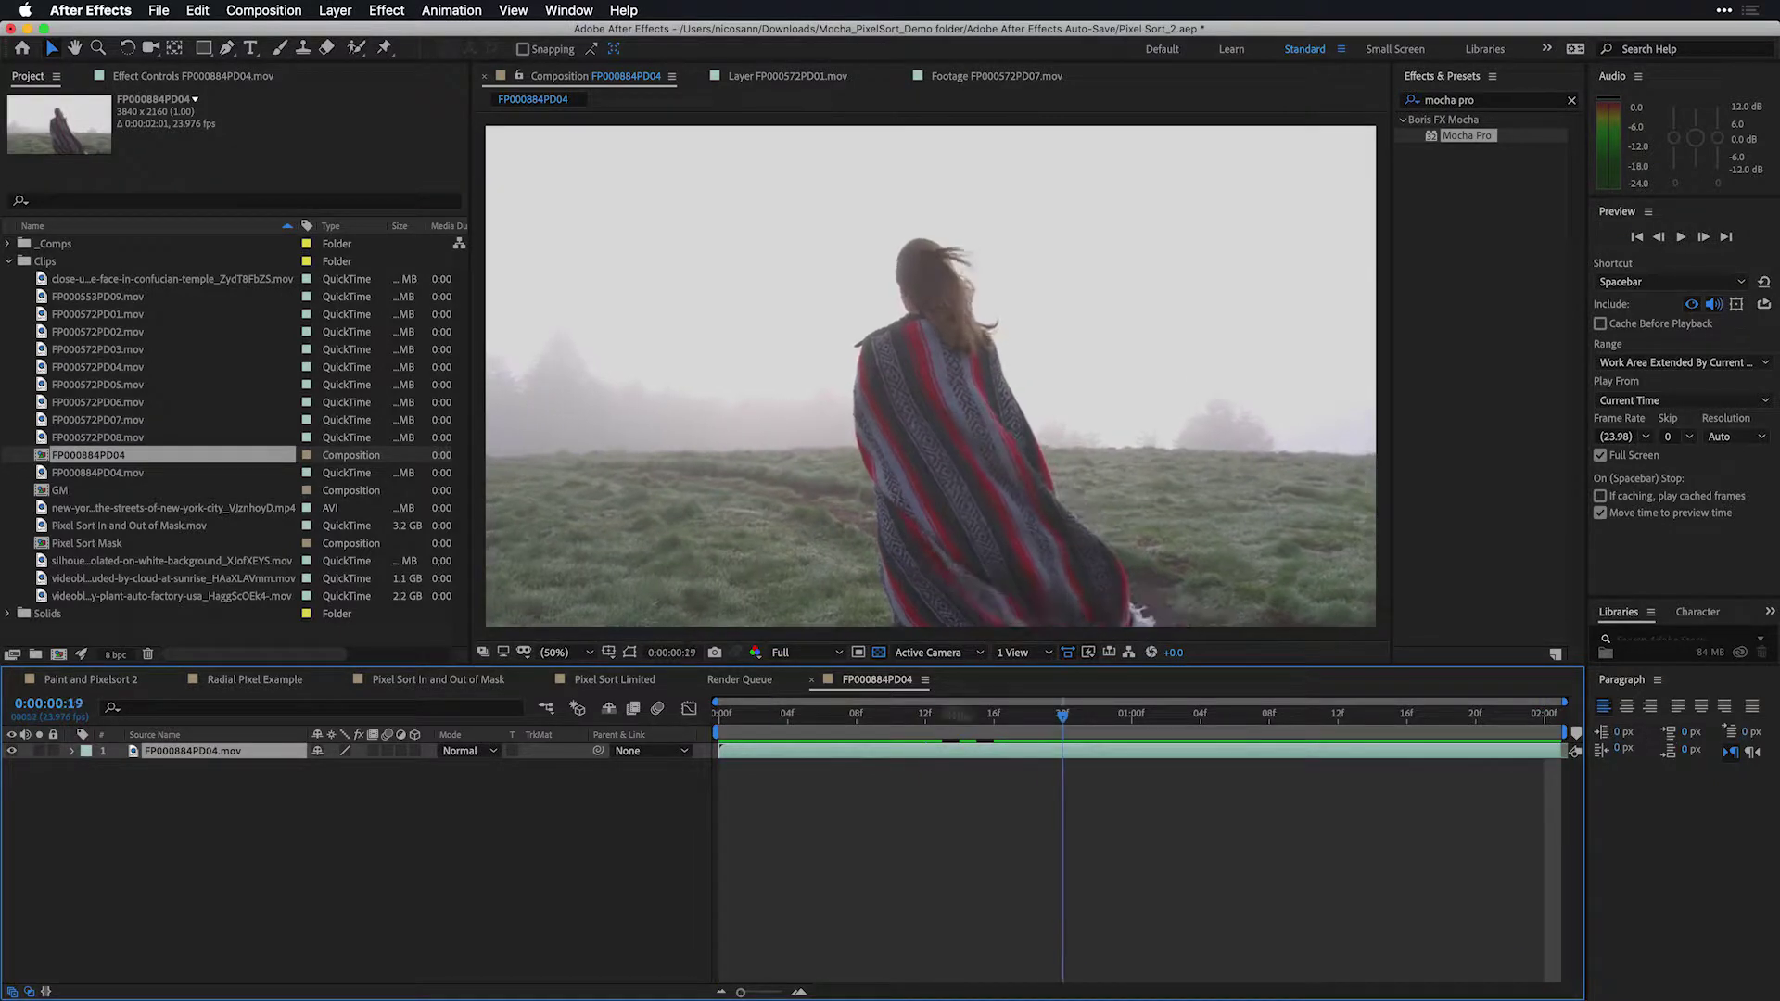
click(226, 49)
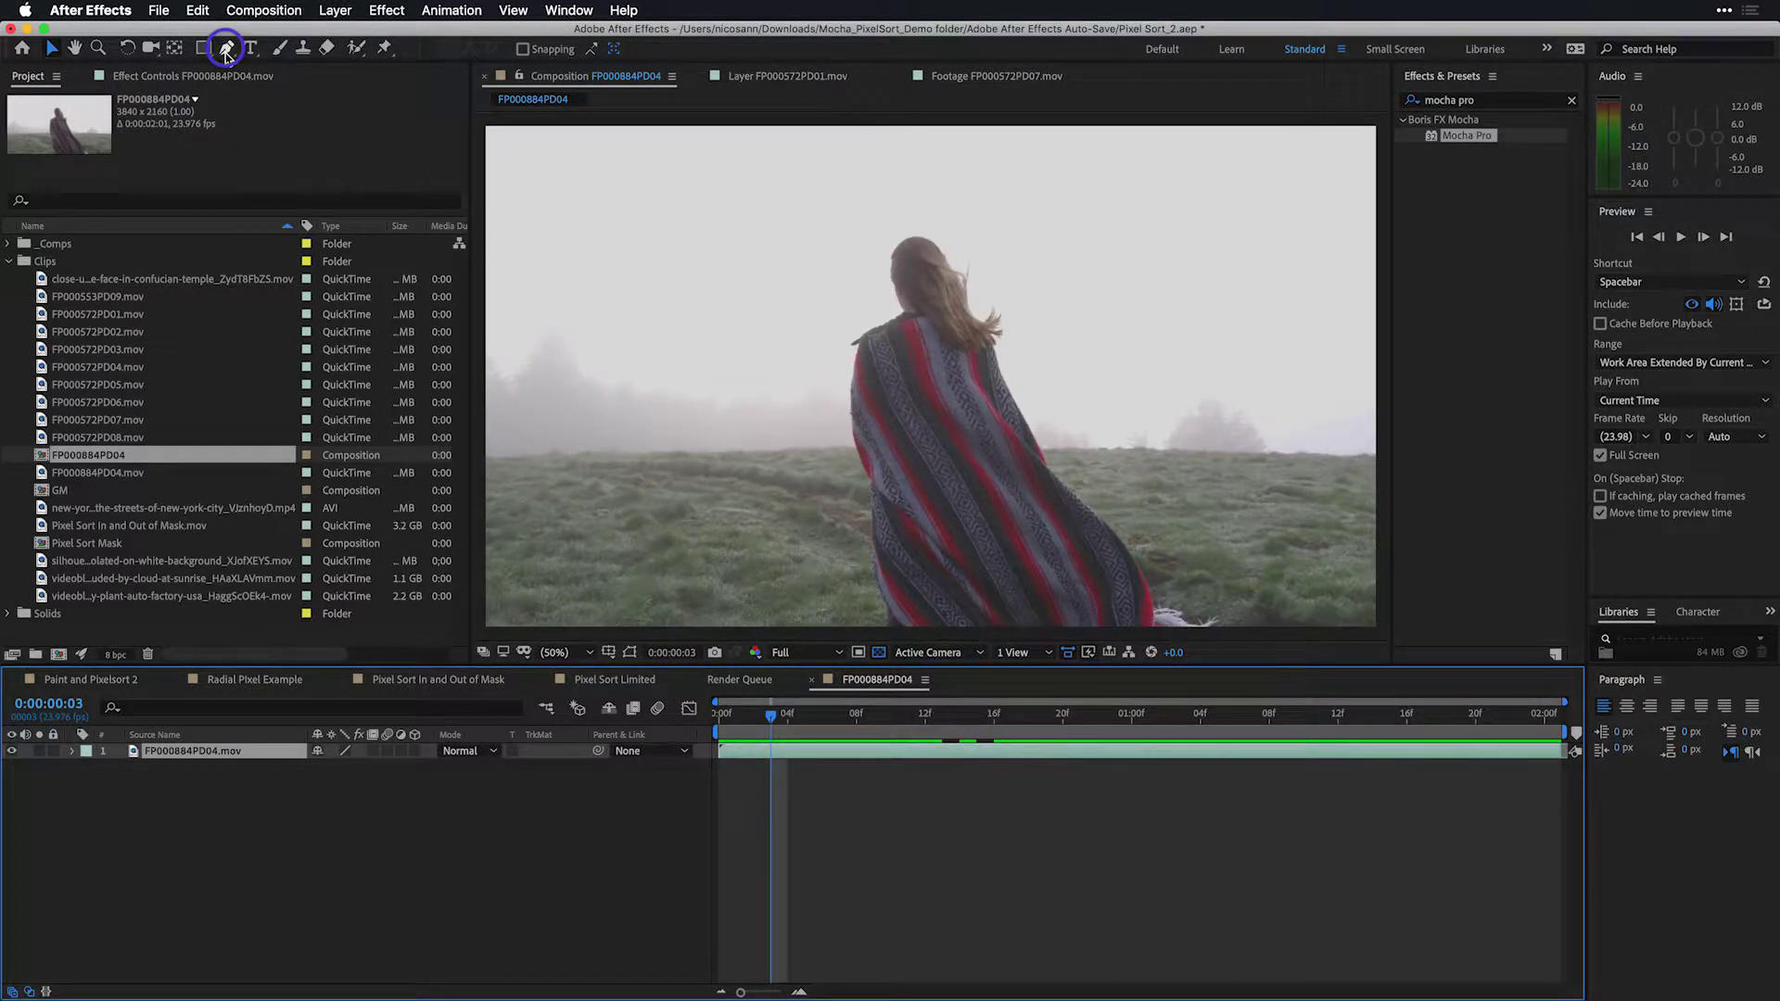
Step: Draw a closed Pen mask around the cloaked woman
click(791, 623)
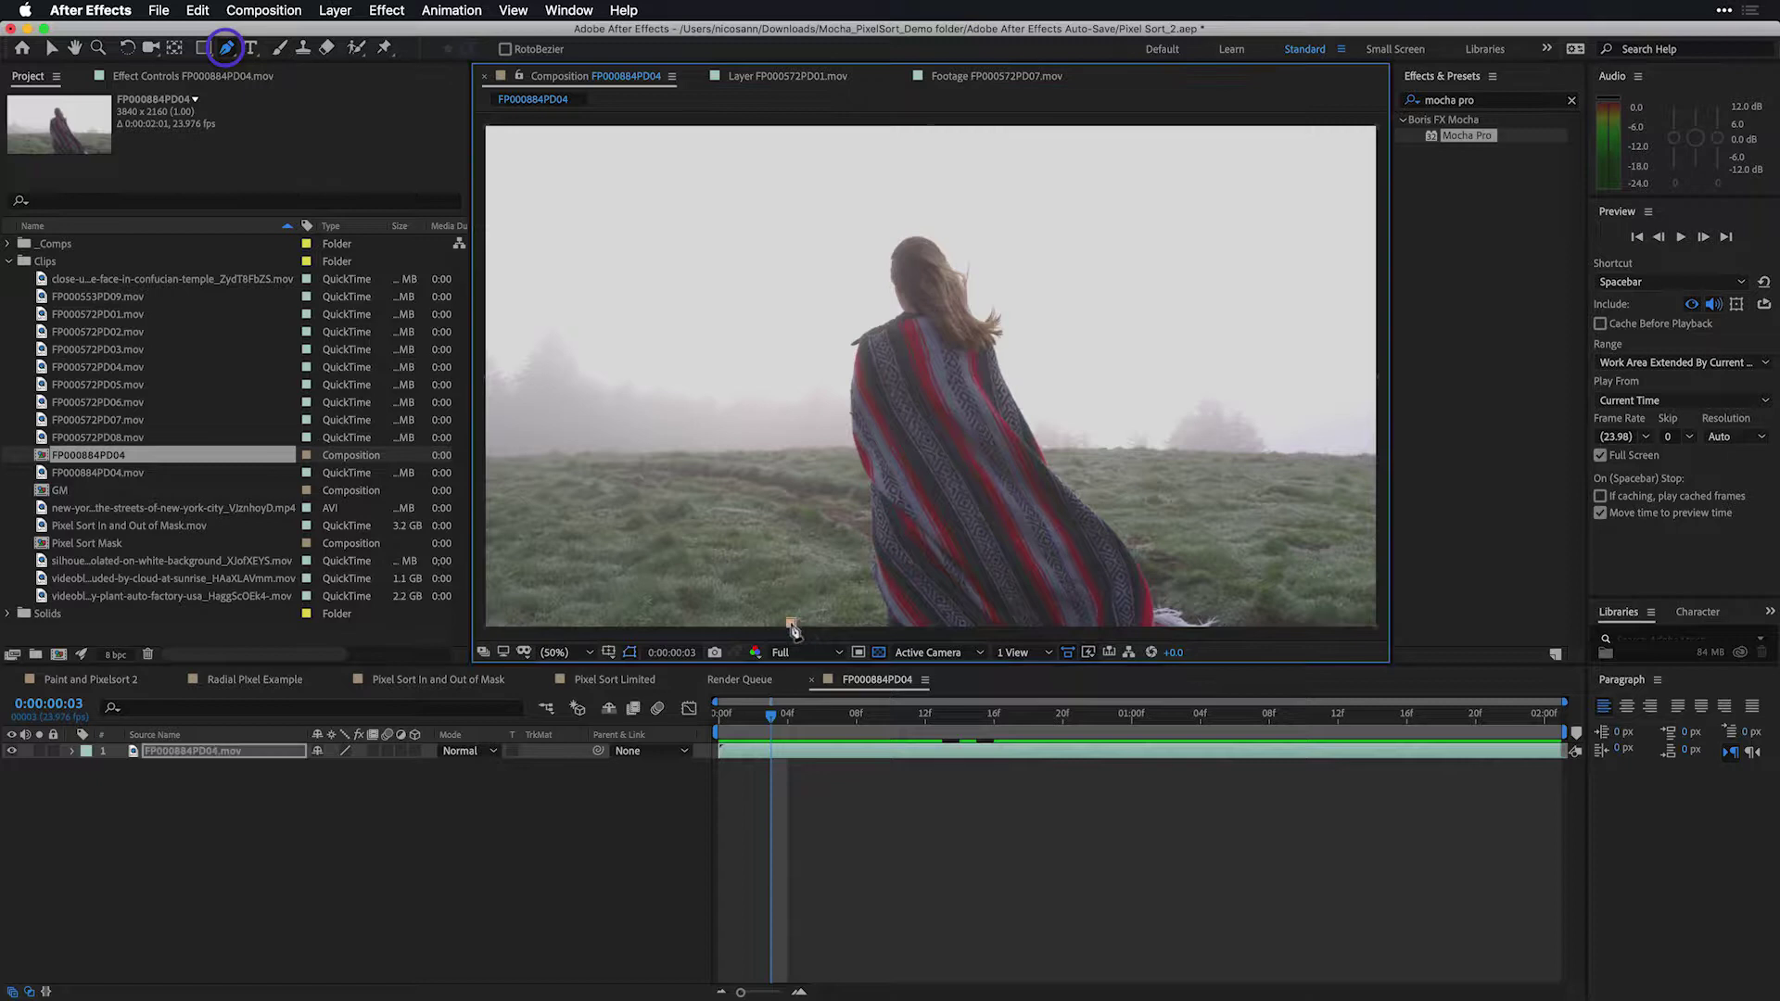
click(770, 544)
click(766, 491)
click(796, 399)
click(806, 362)
click(813, 301)
click(816, 241)
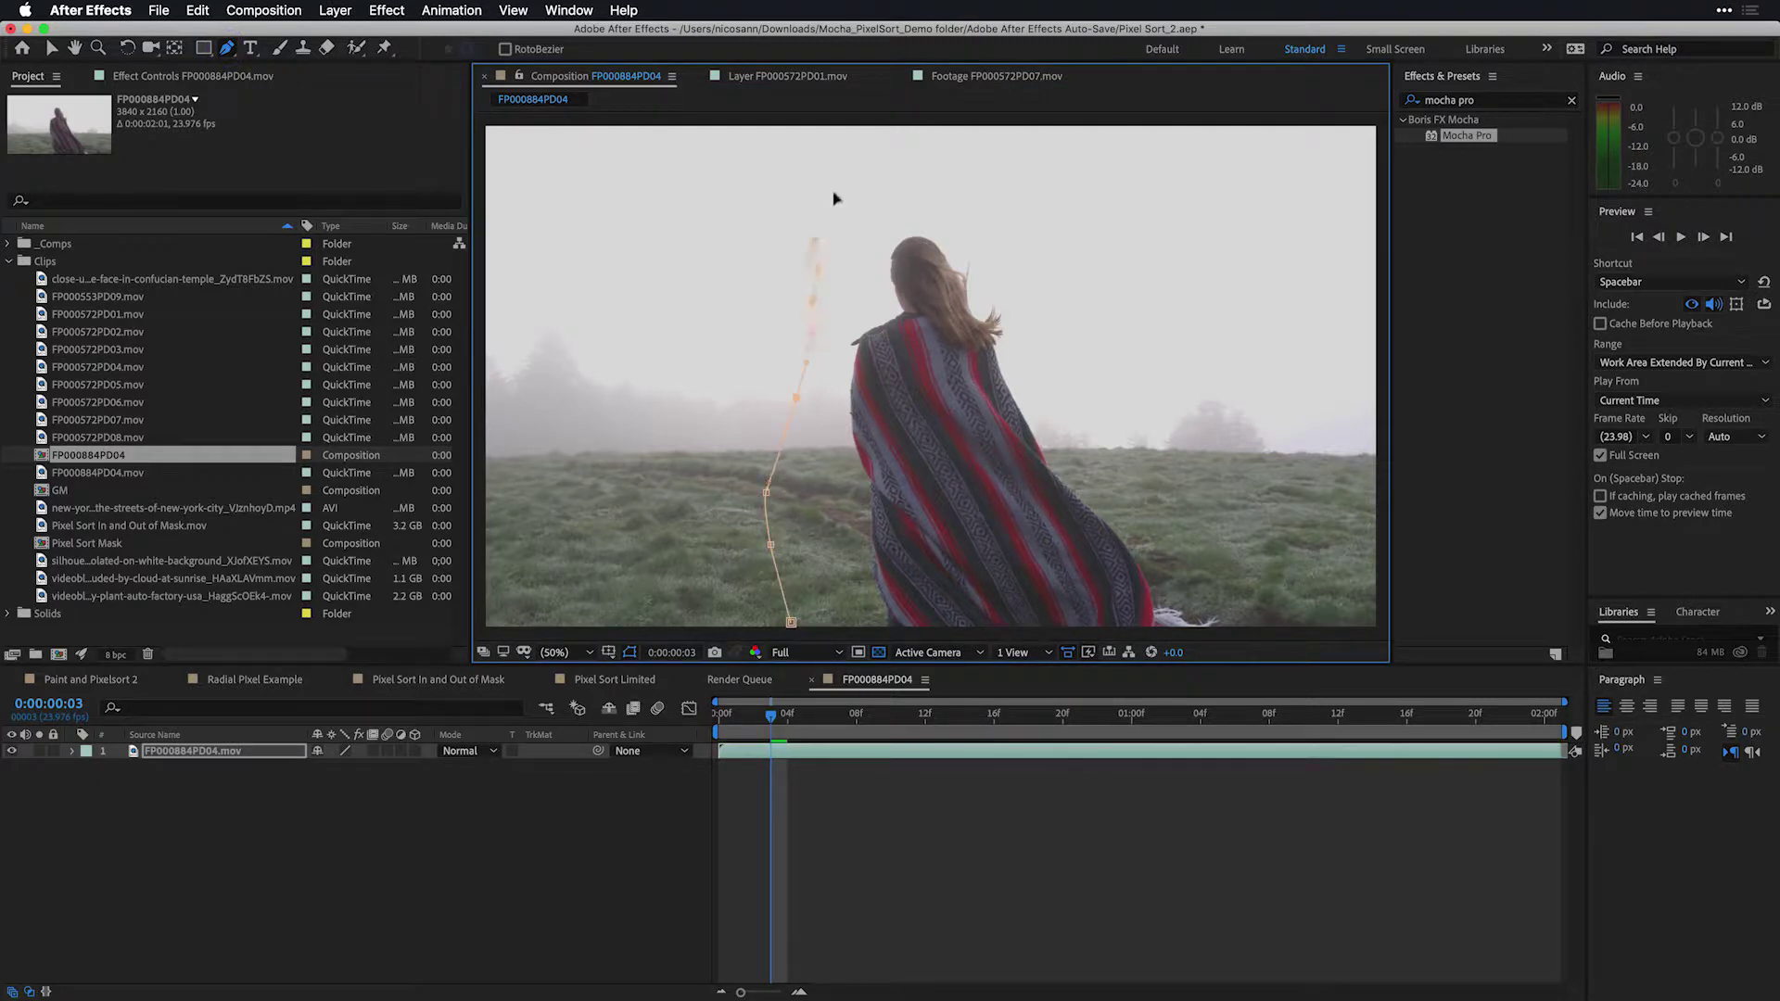
click(952, 186)
click(1028, 208)
click(1110, 248)
click(1156, 307)
click(1234, 455)
click(1266, 528)
click(1280, 589)
click(1280, 620)
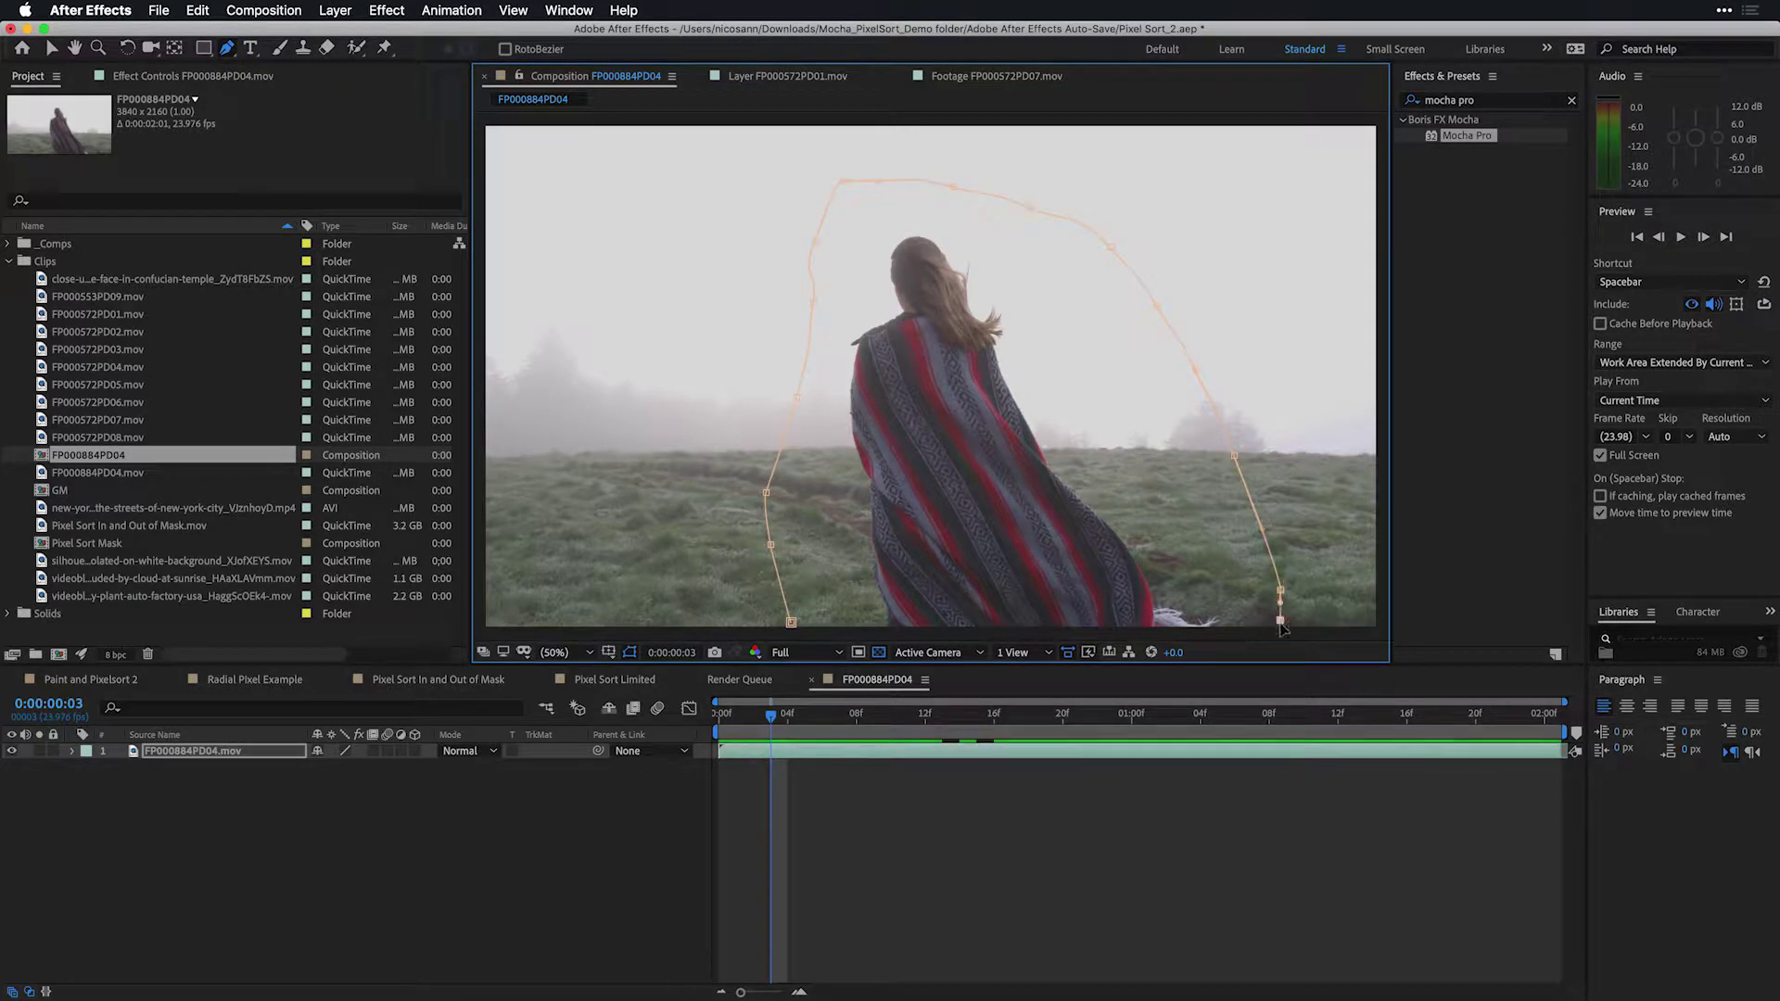
click(1278, 635)
click(791, 623)
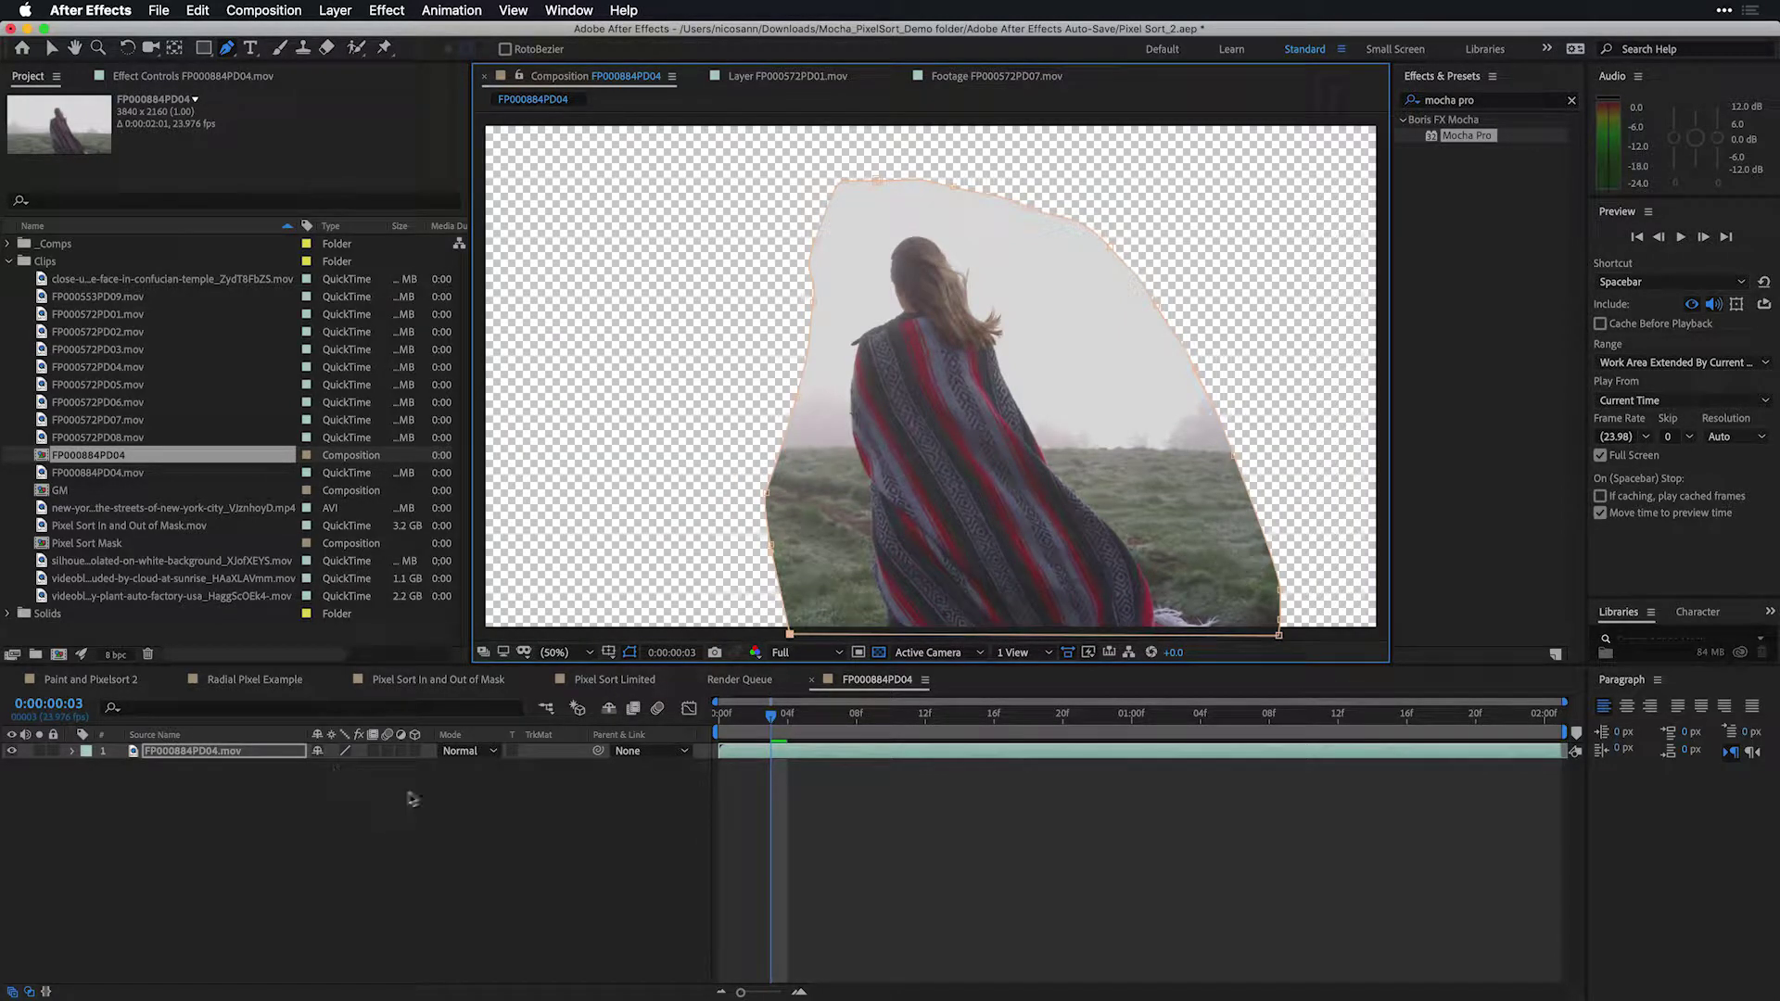
Step: Feather the mask to 14 pixels and compare it off versus Add mode
key(f)
drag(348, 783, 375, 783)
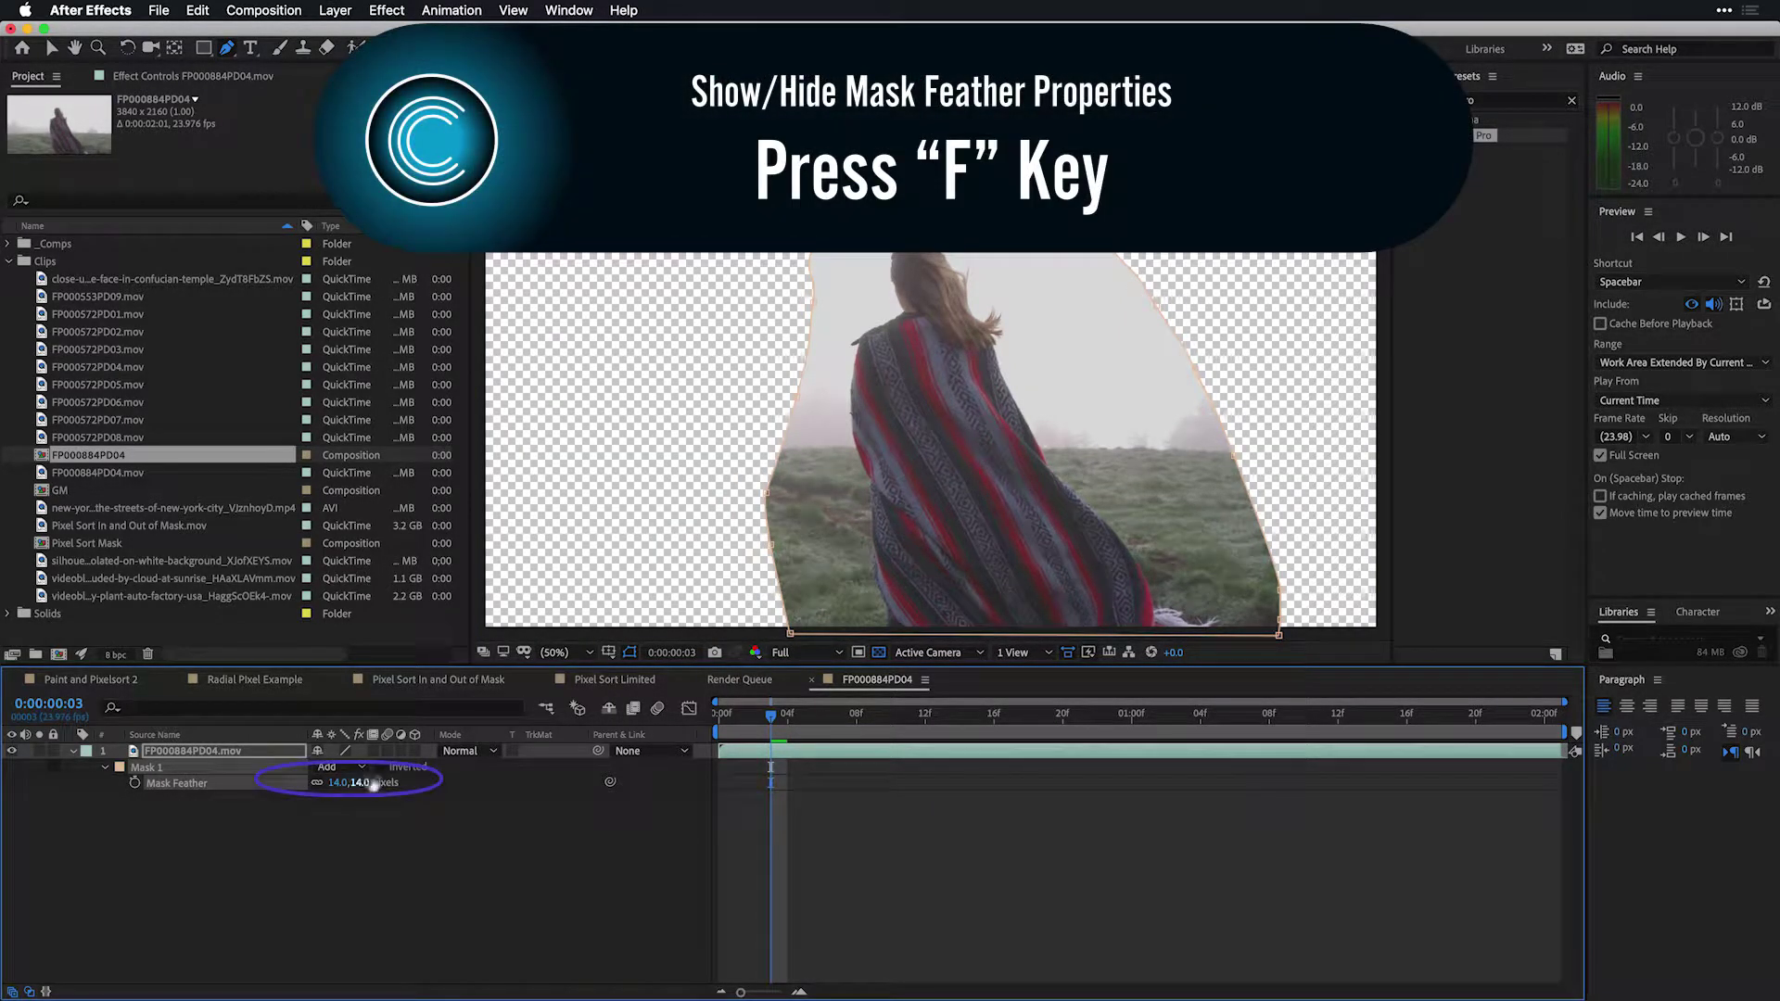
click(330, 768)
click(345, 781)
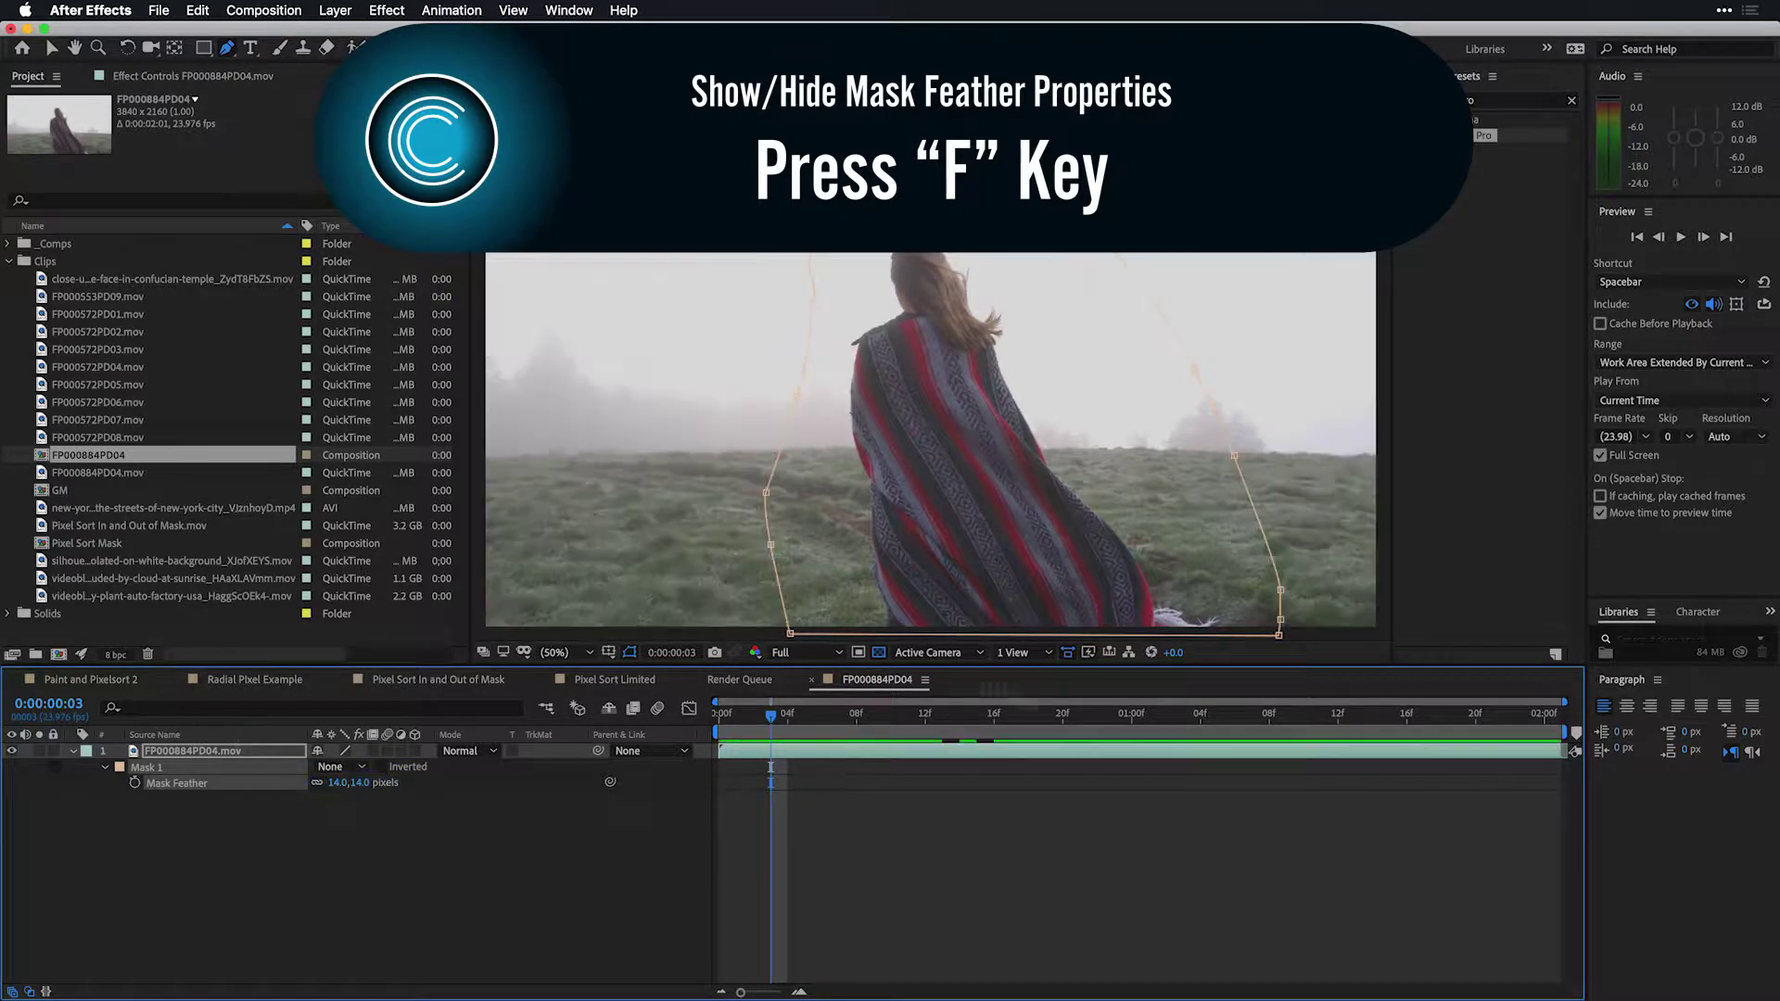
drag(773, 716, 699, 732)
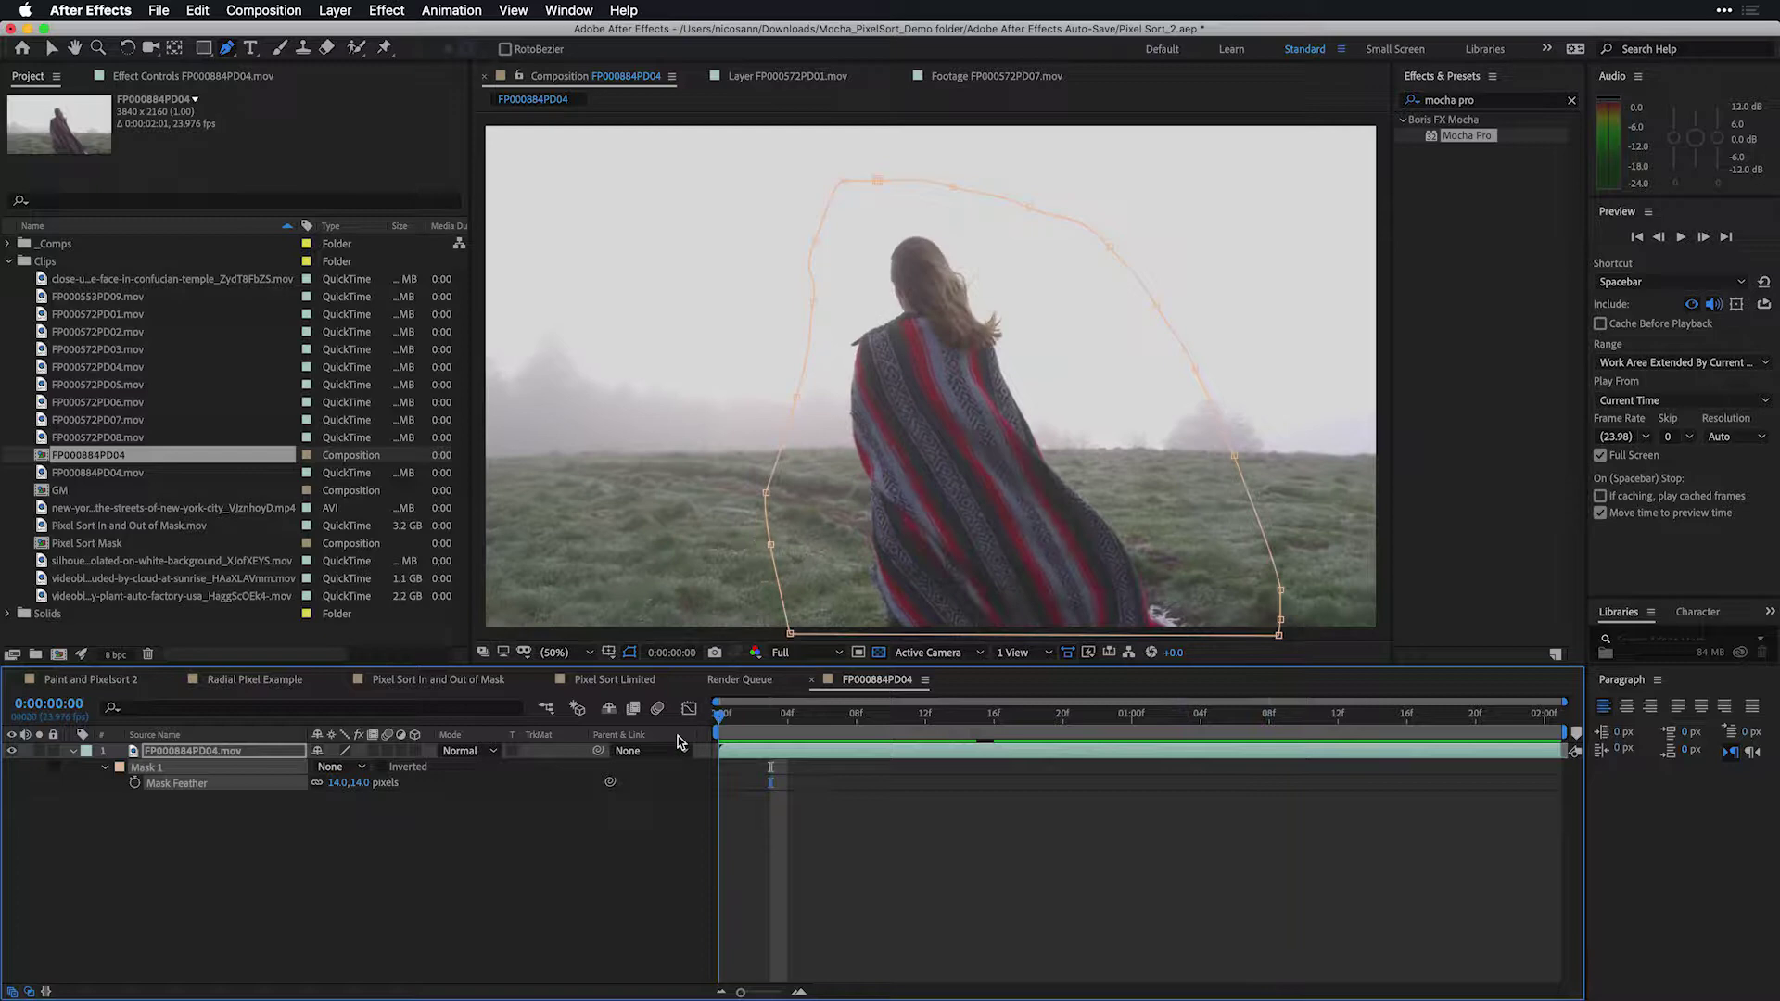
click(330, 767)
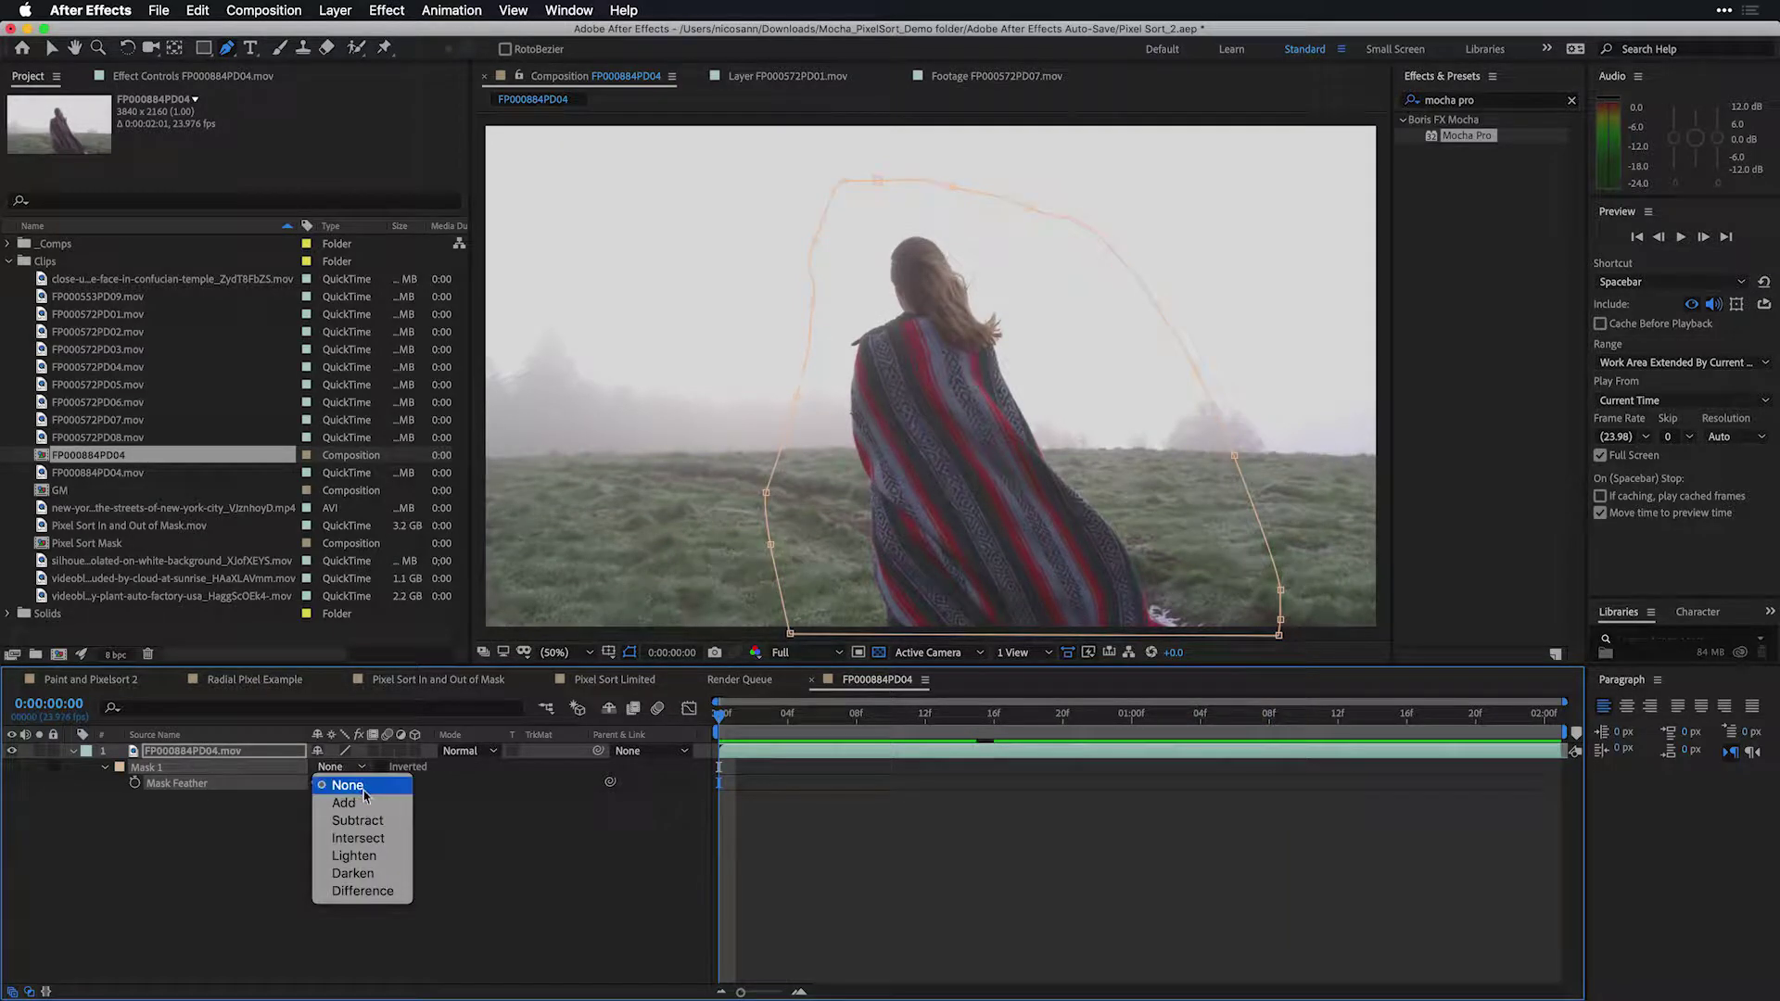
click(363, 803)
Step: Pre-compose the masked woman layer into a new comp named GM
click(207, 756)
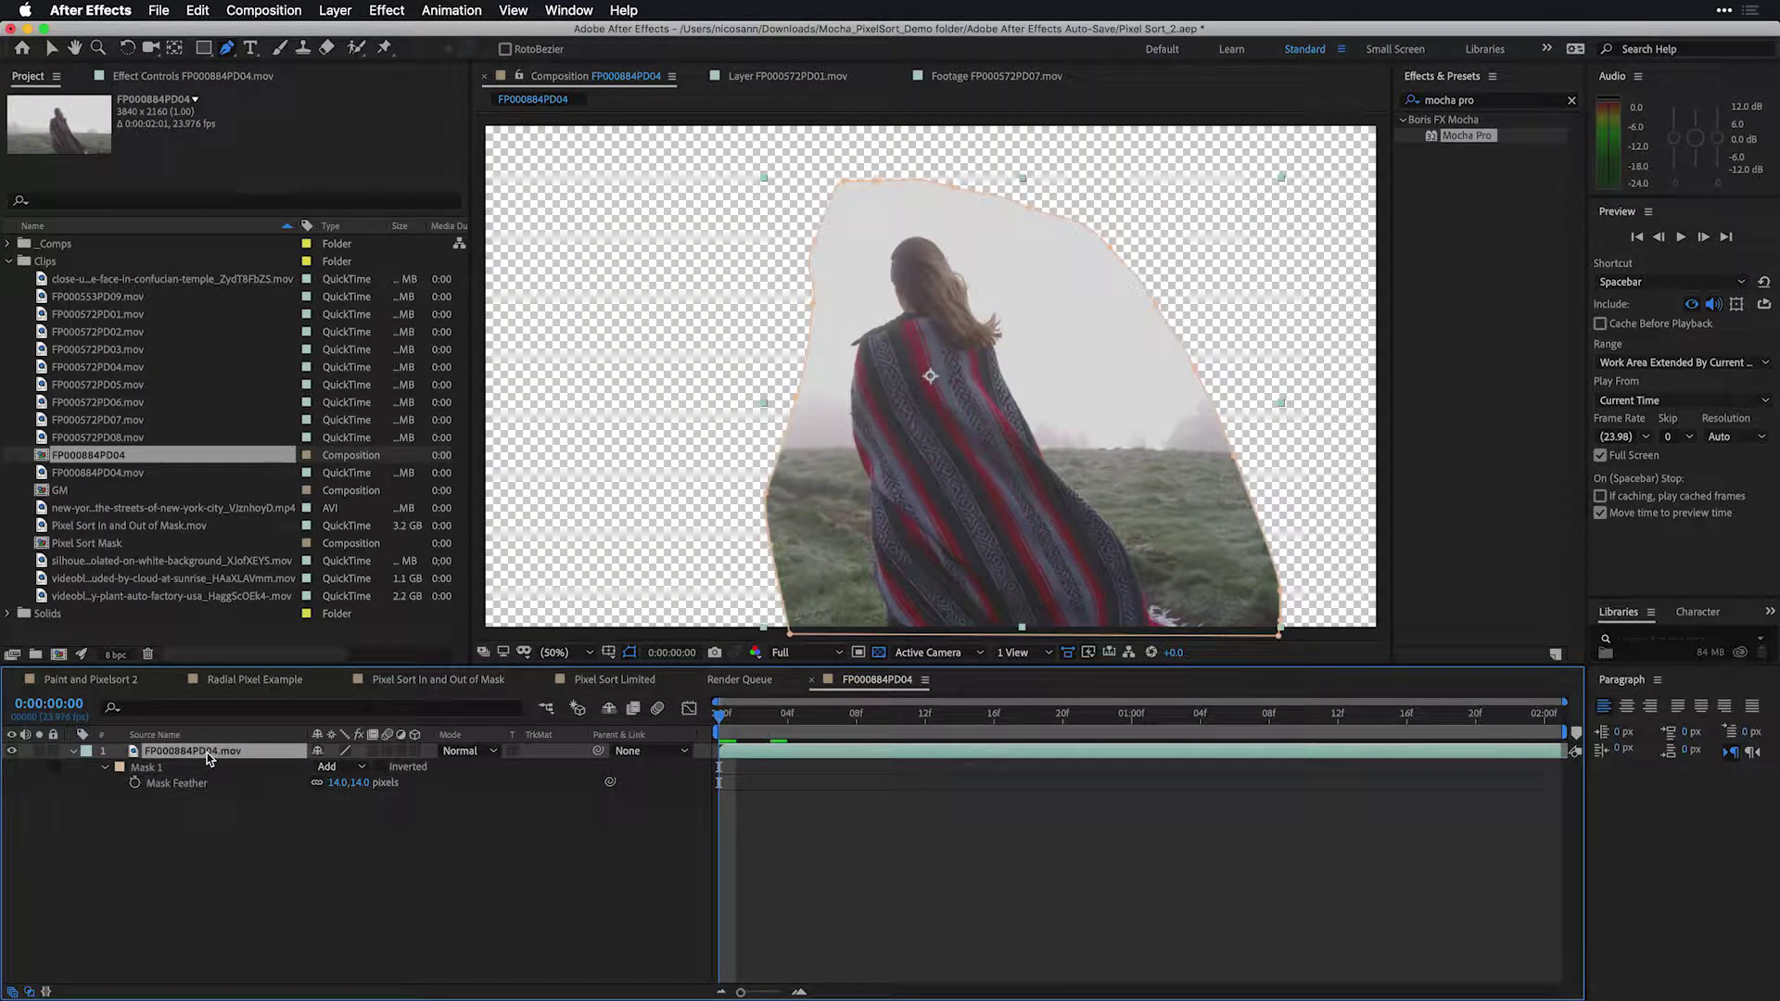
key(super+shift+c)
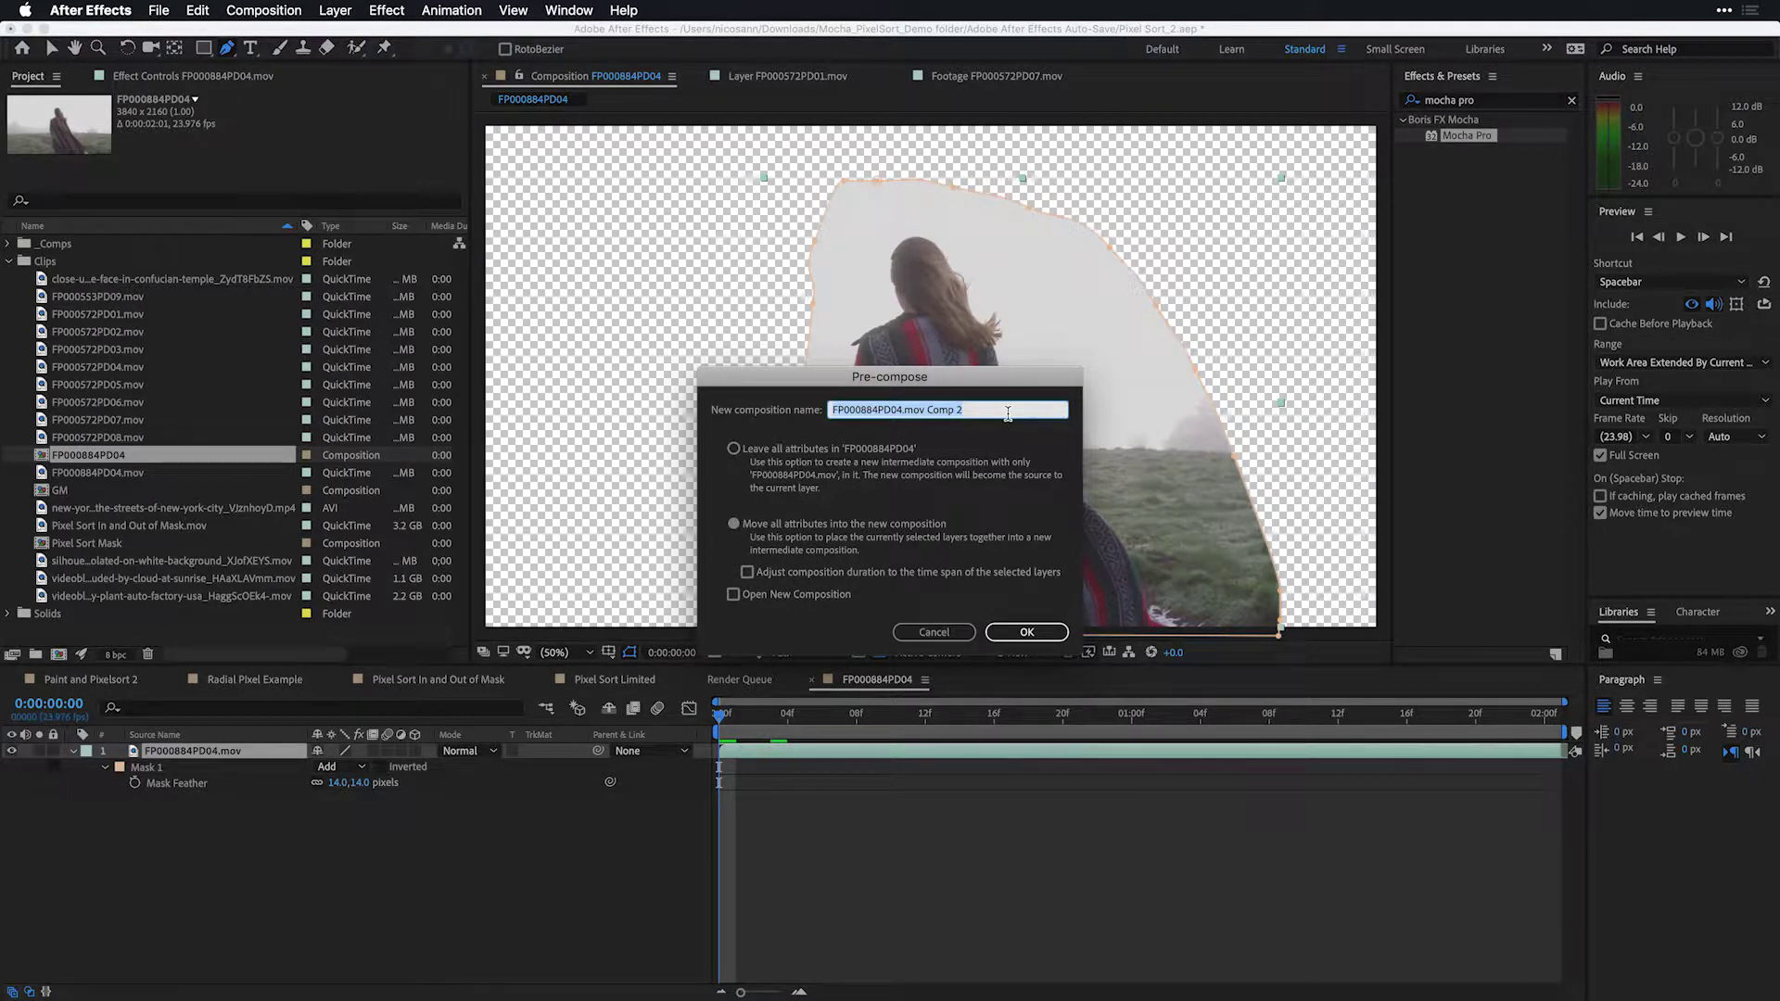
text(GM)
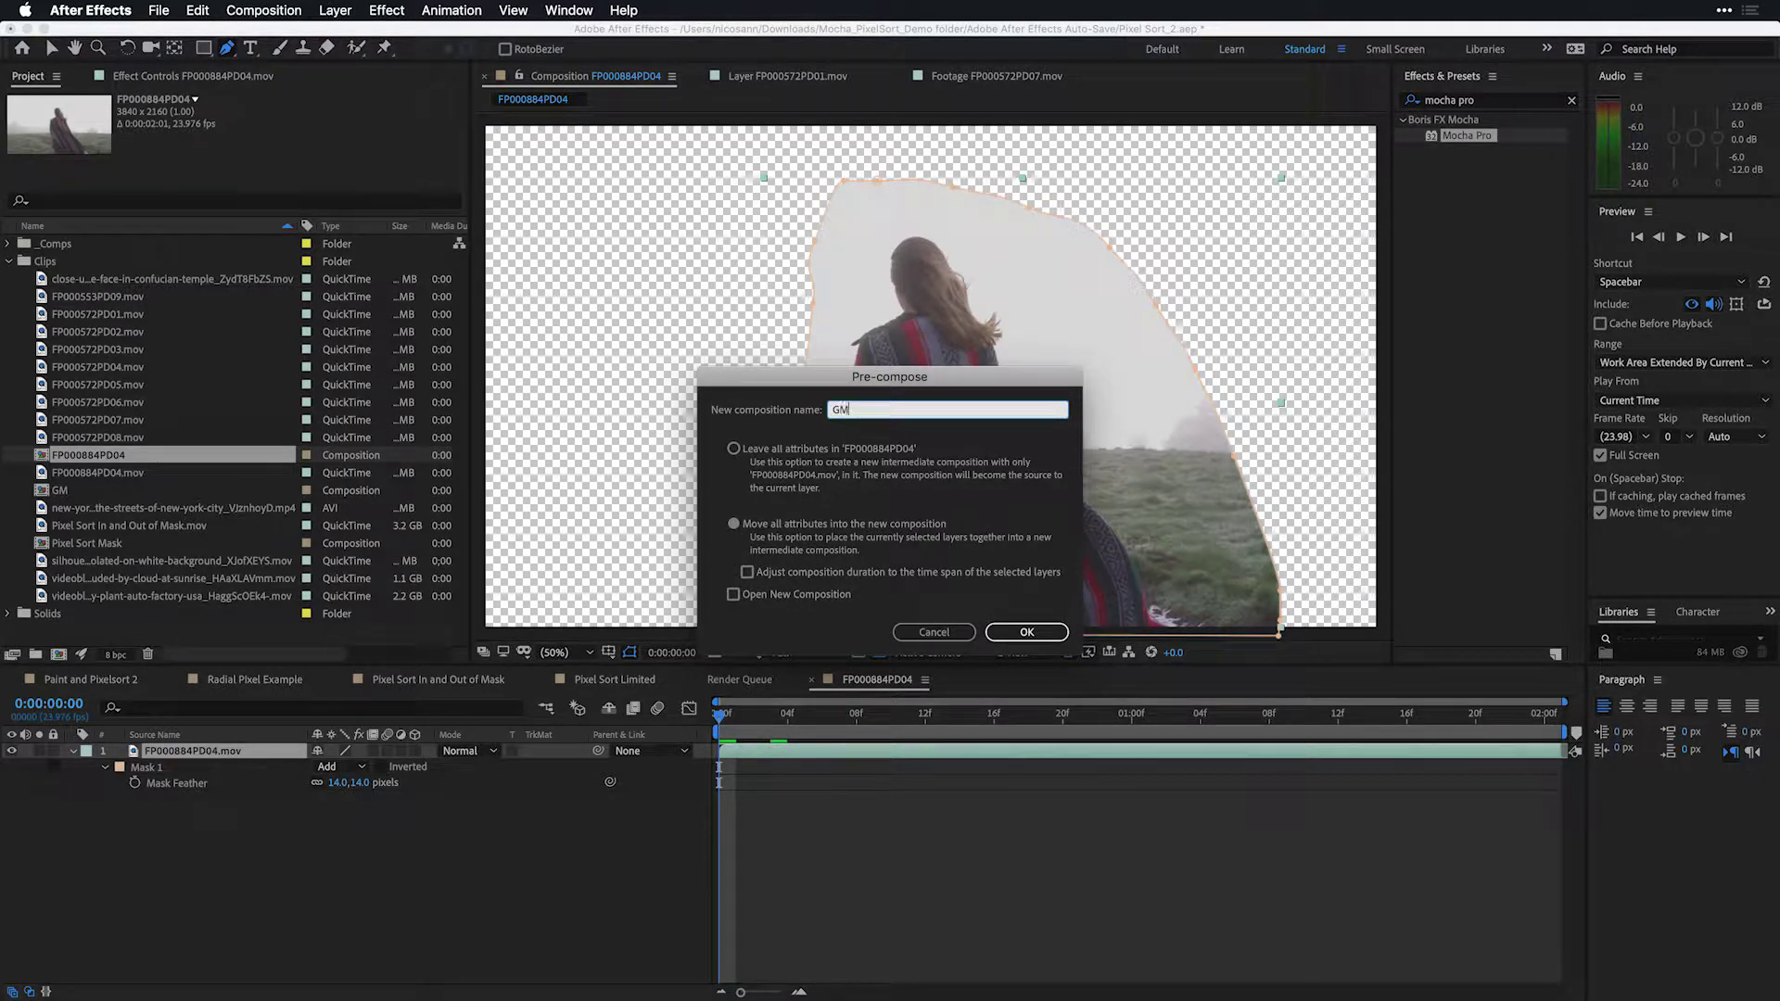
key(Return)
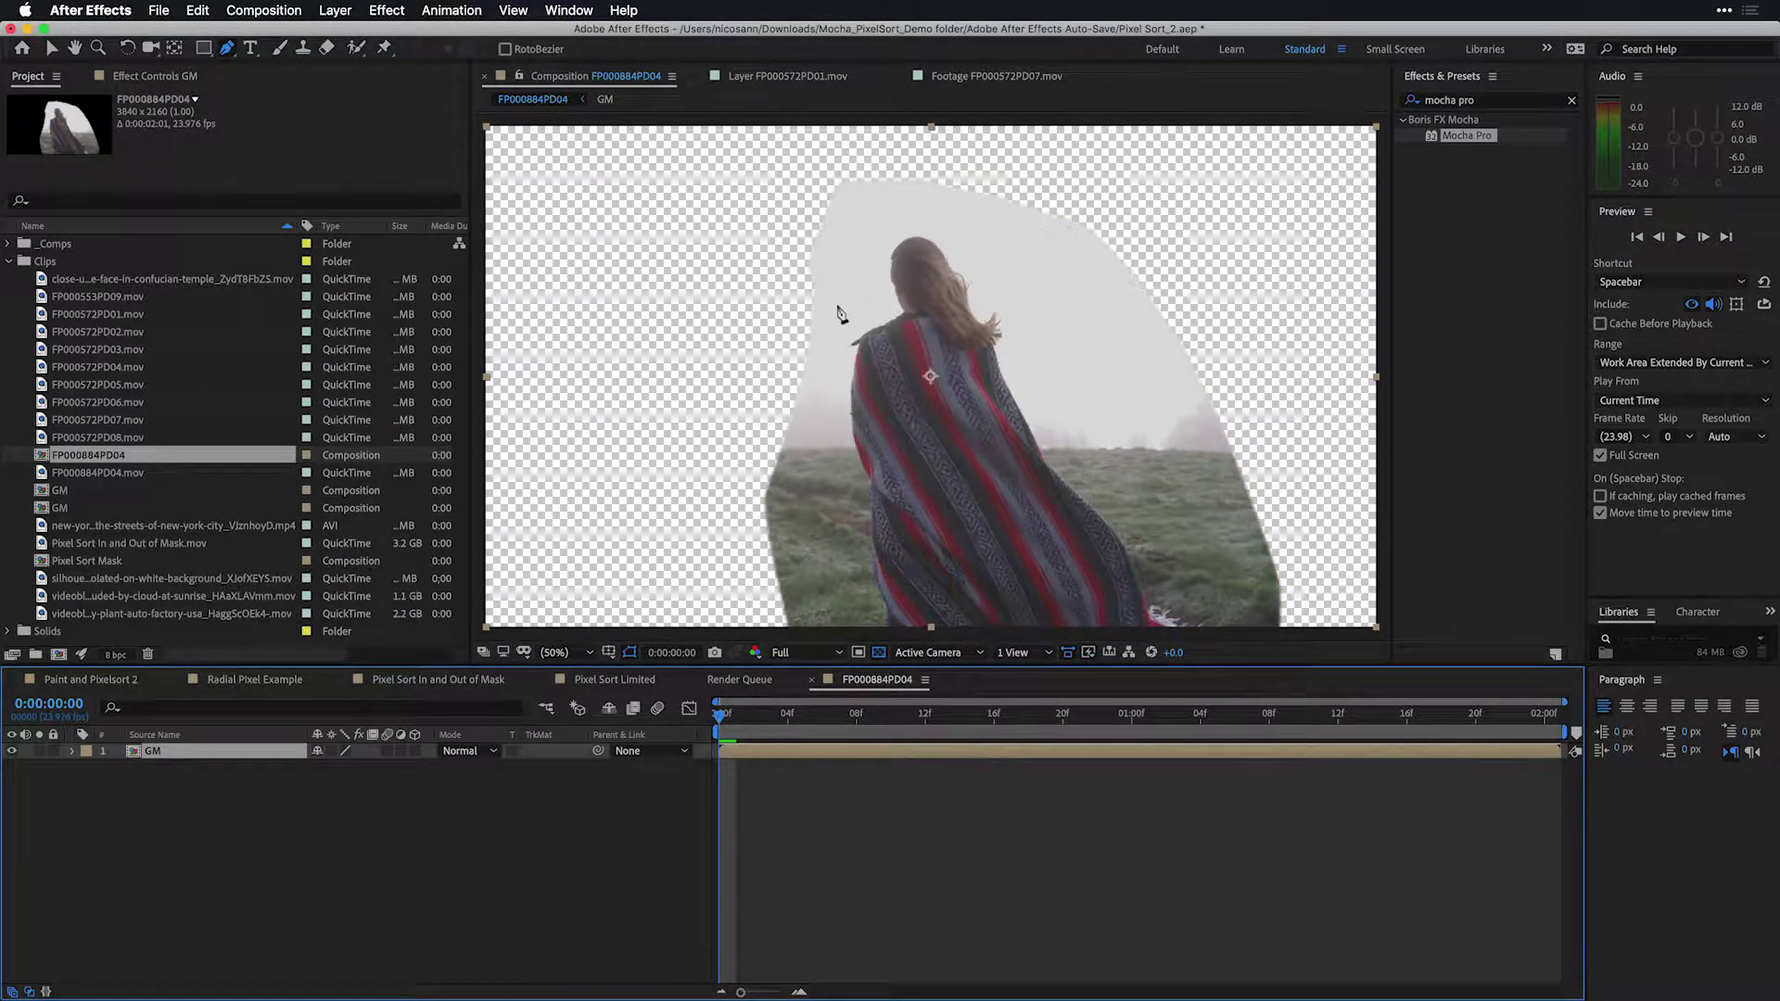
key(v)
Step: Apply BCC Linear Color Key from the effects search to the GM layer
click(1572, 100)
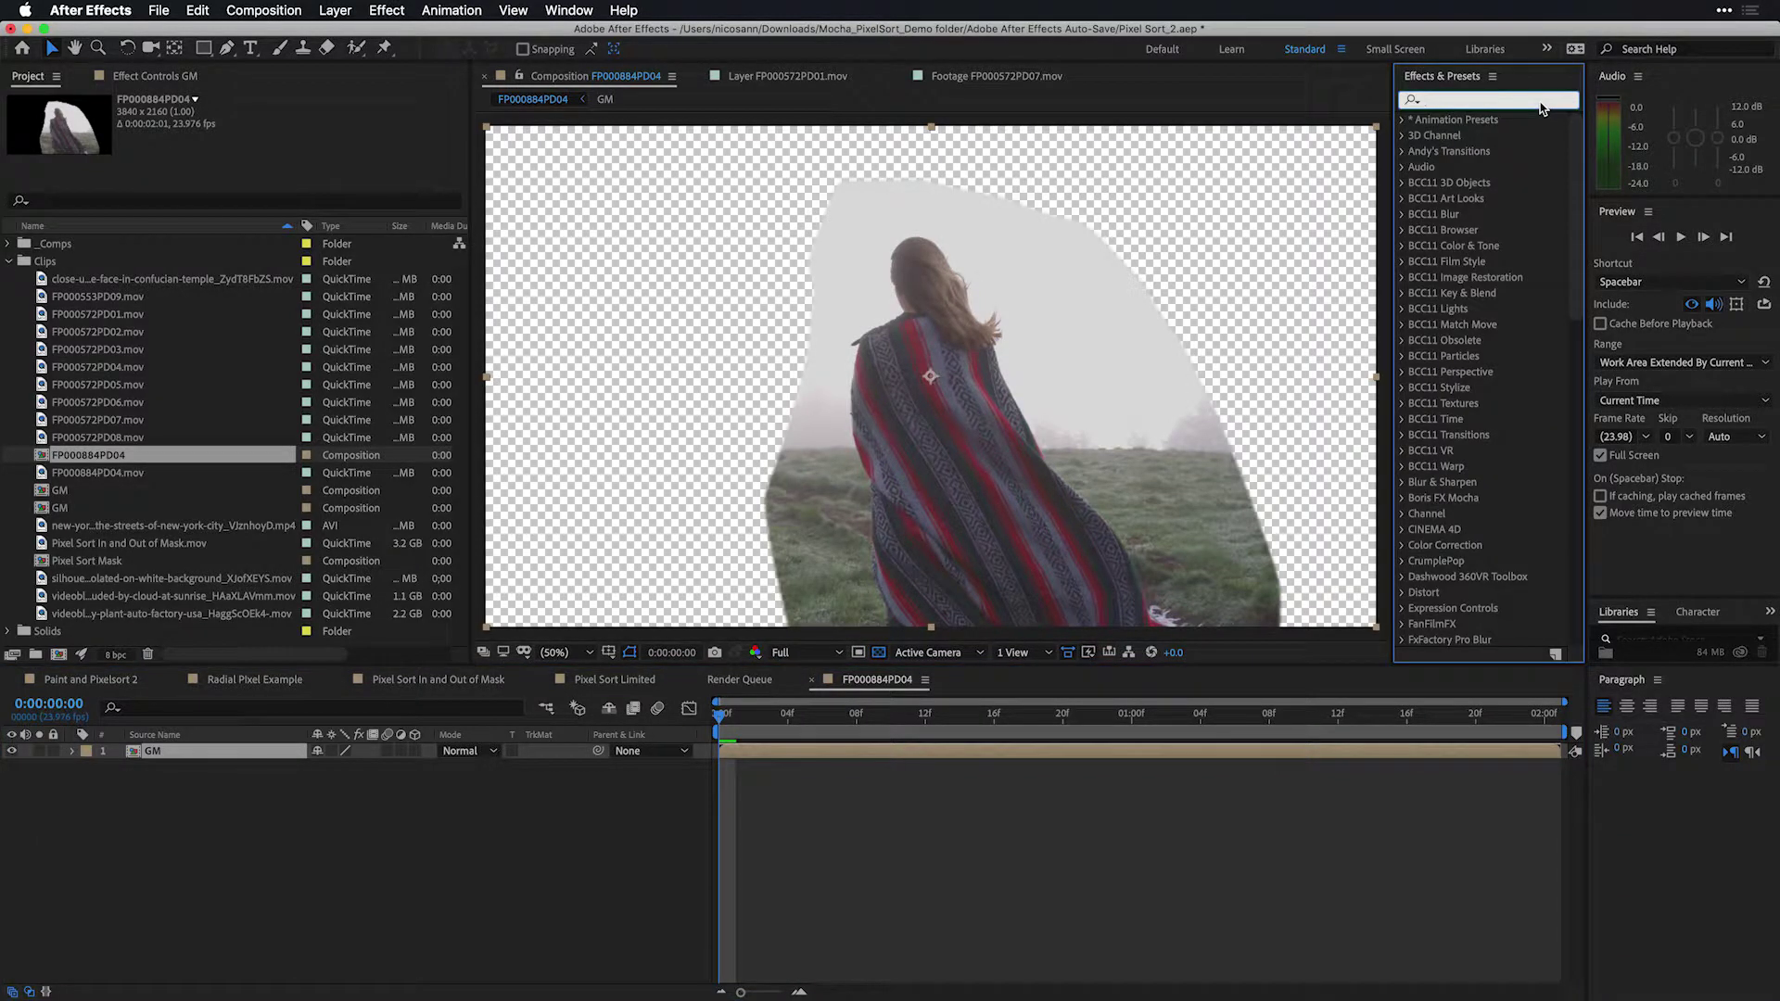
text(linear)
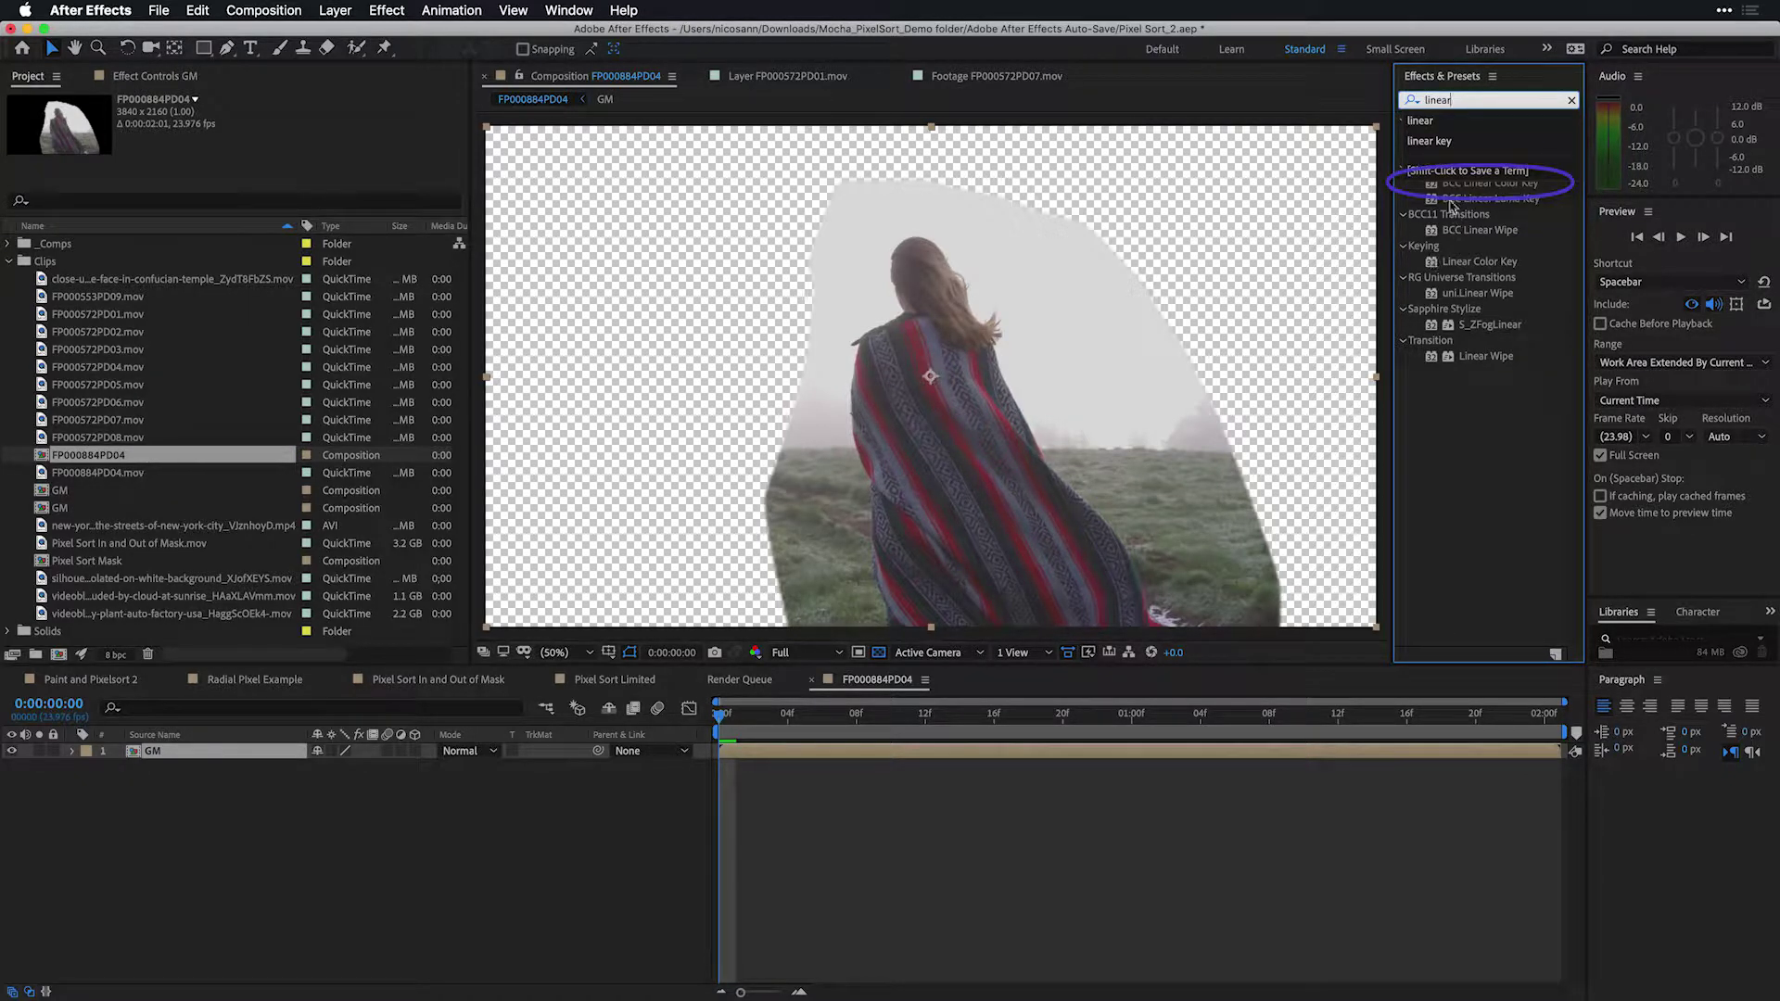
click(1431, 188)
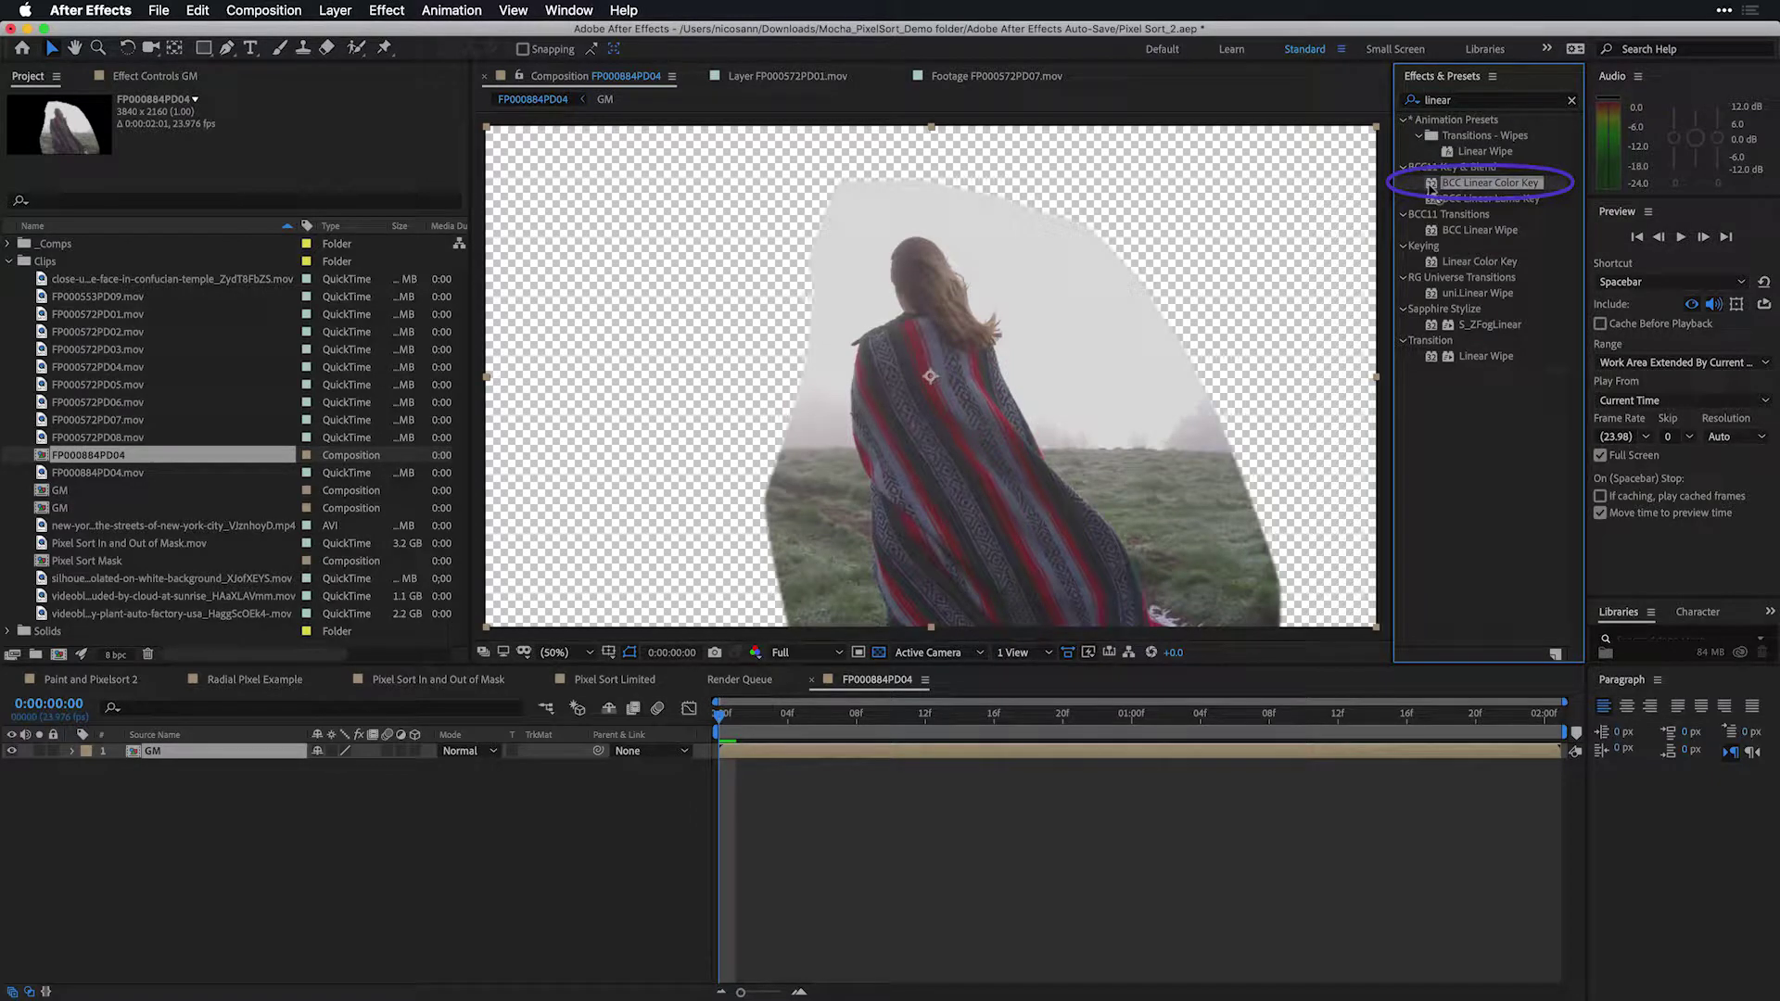
drag(1430, 188, 997, 505)
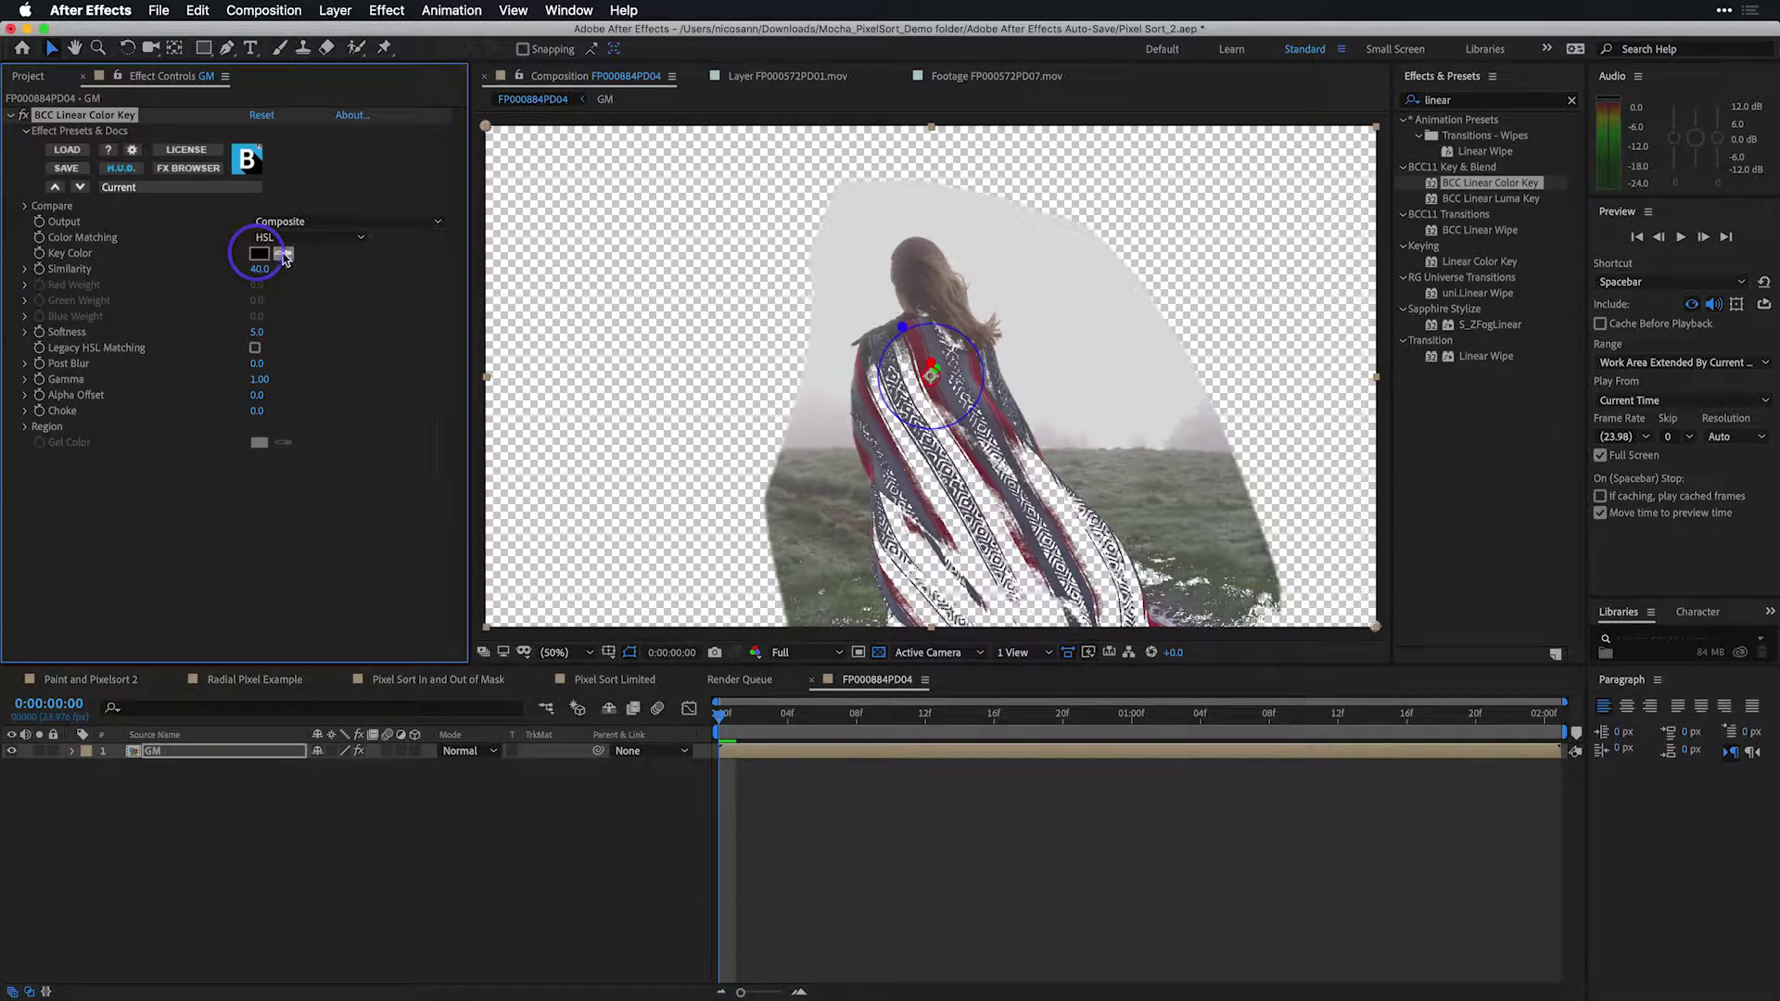
Step: Sample the white sky as the Key Color and set Output to Show Matte
click(284, 253)
click(1035, 330)
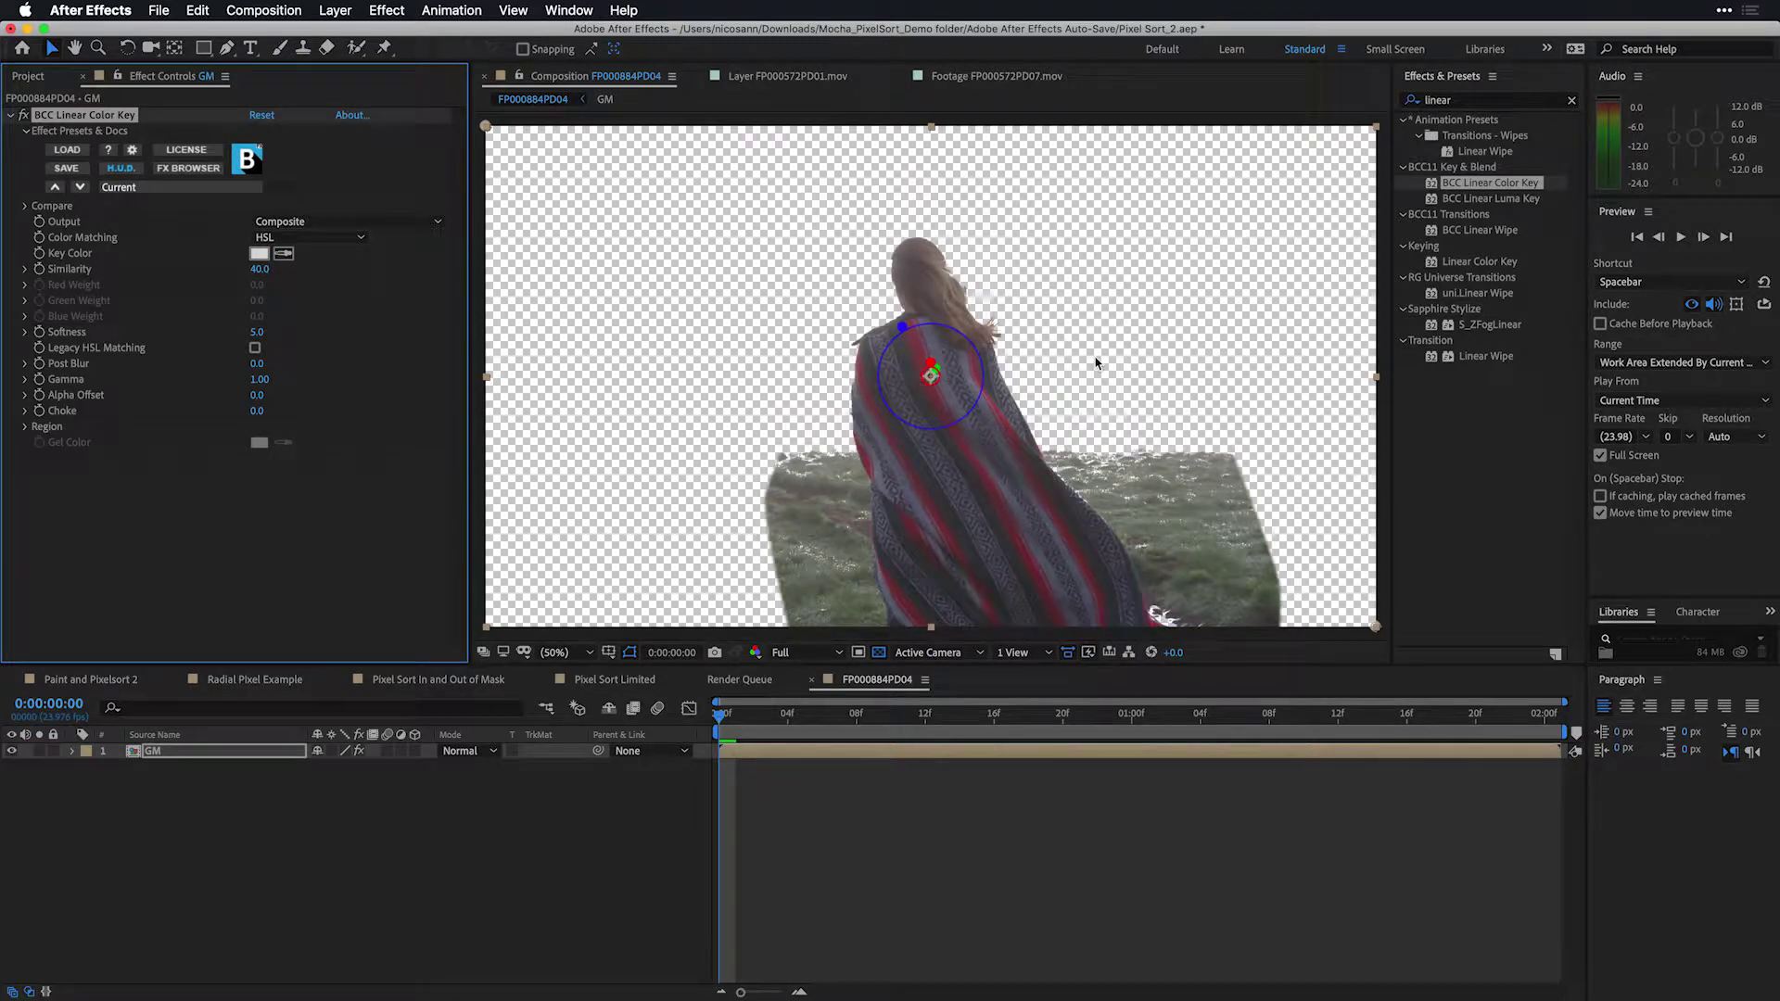
click(376, 223)
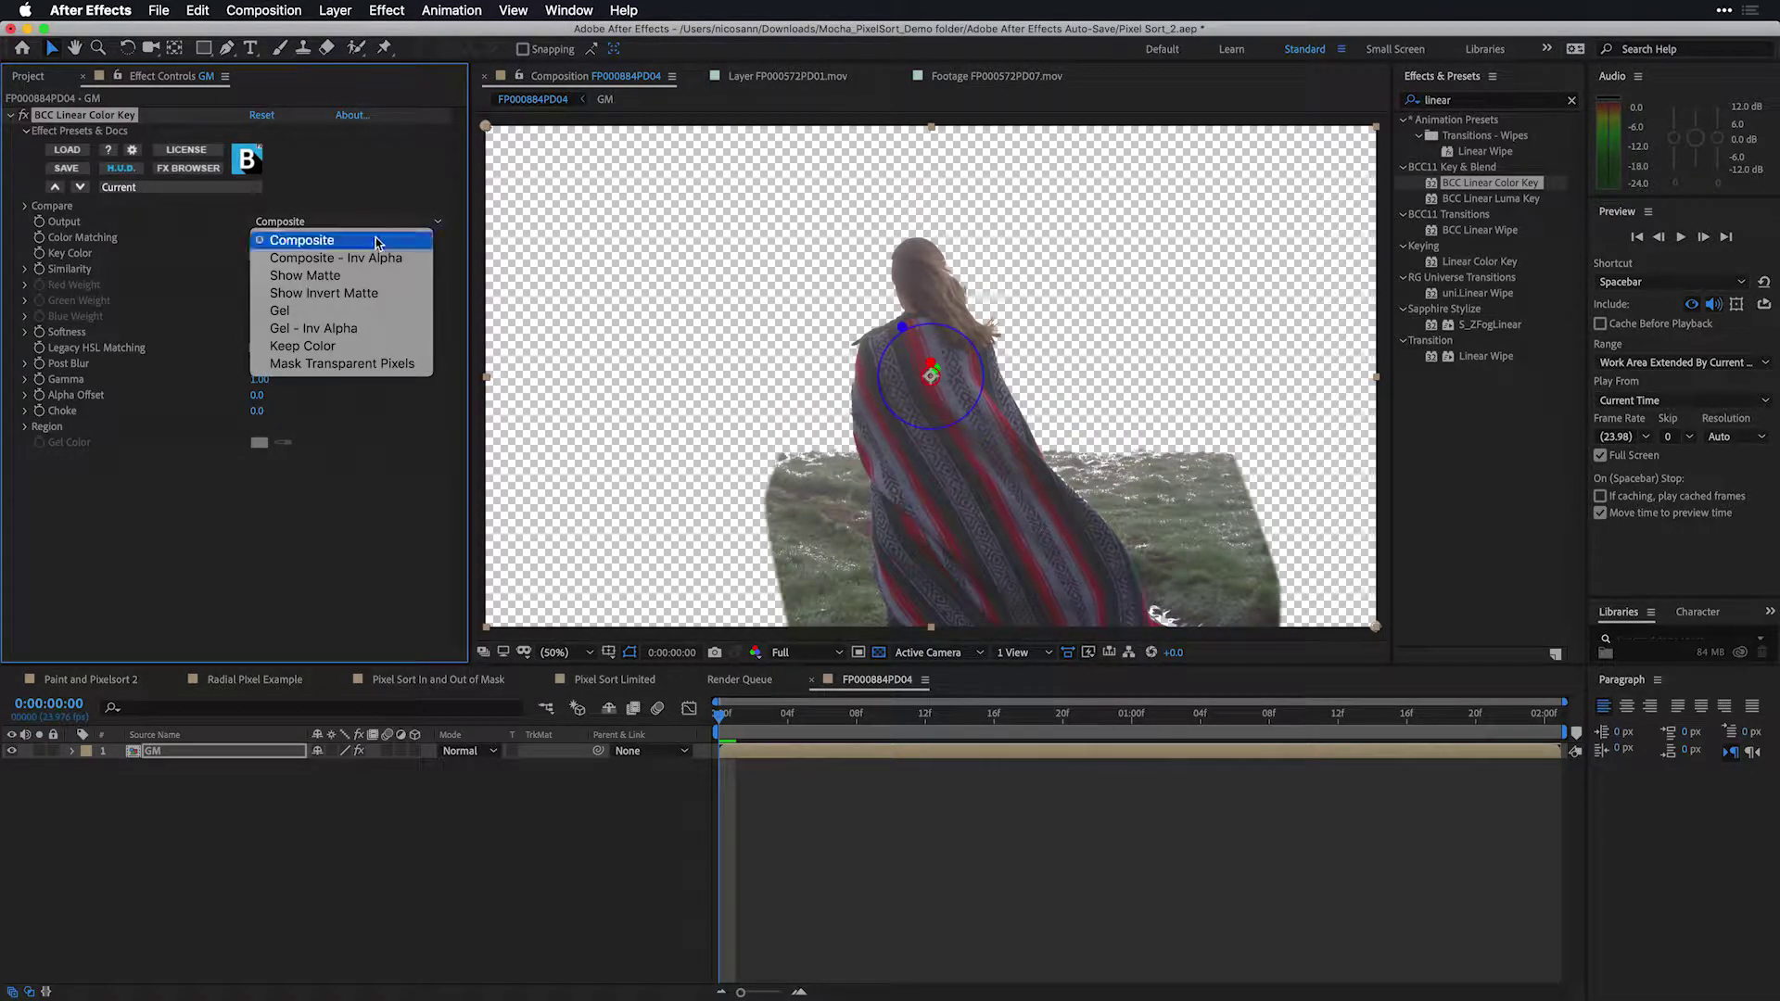
click(386, 275)
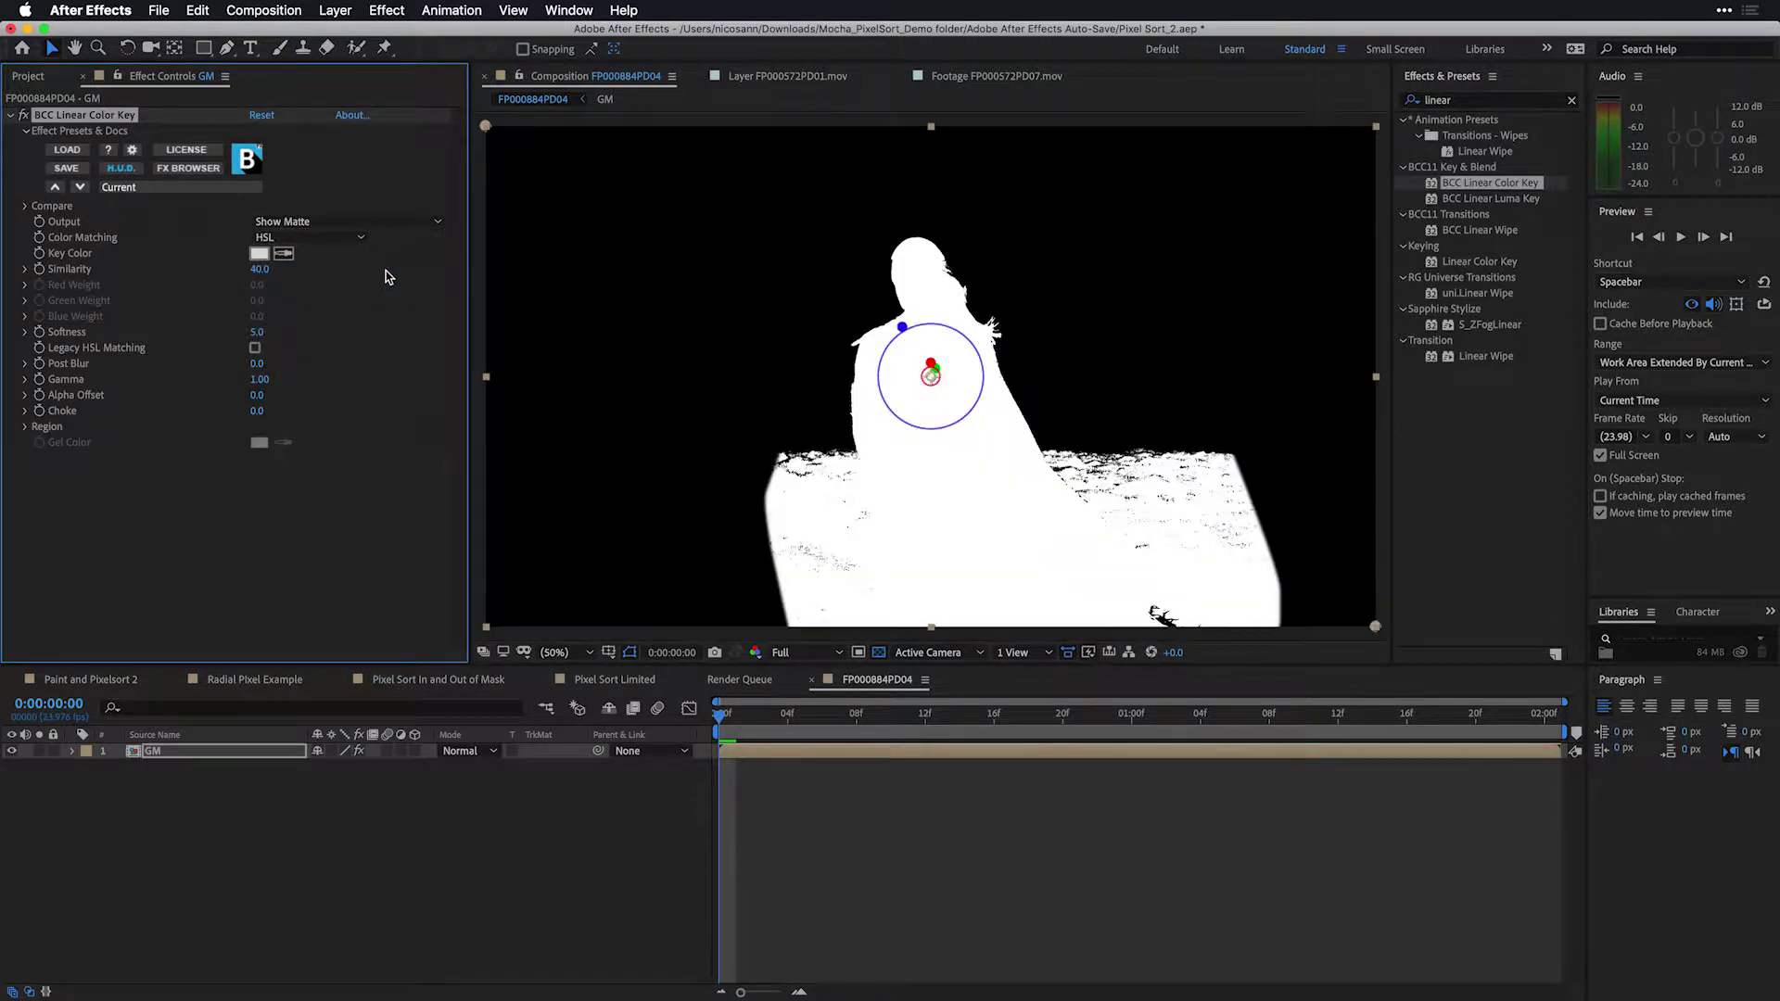
Step: Set the key's Similarity to 24, Softness to 4 and Post Blur to 8
drag(258, 269, 242, 268)
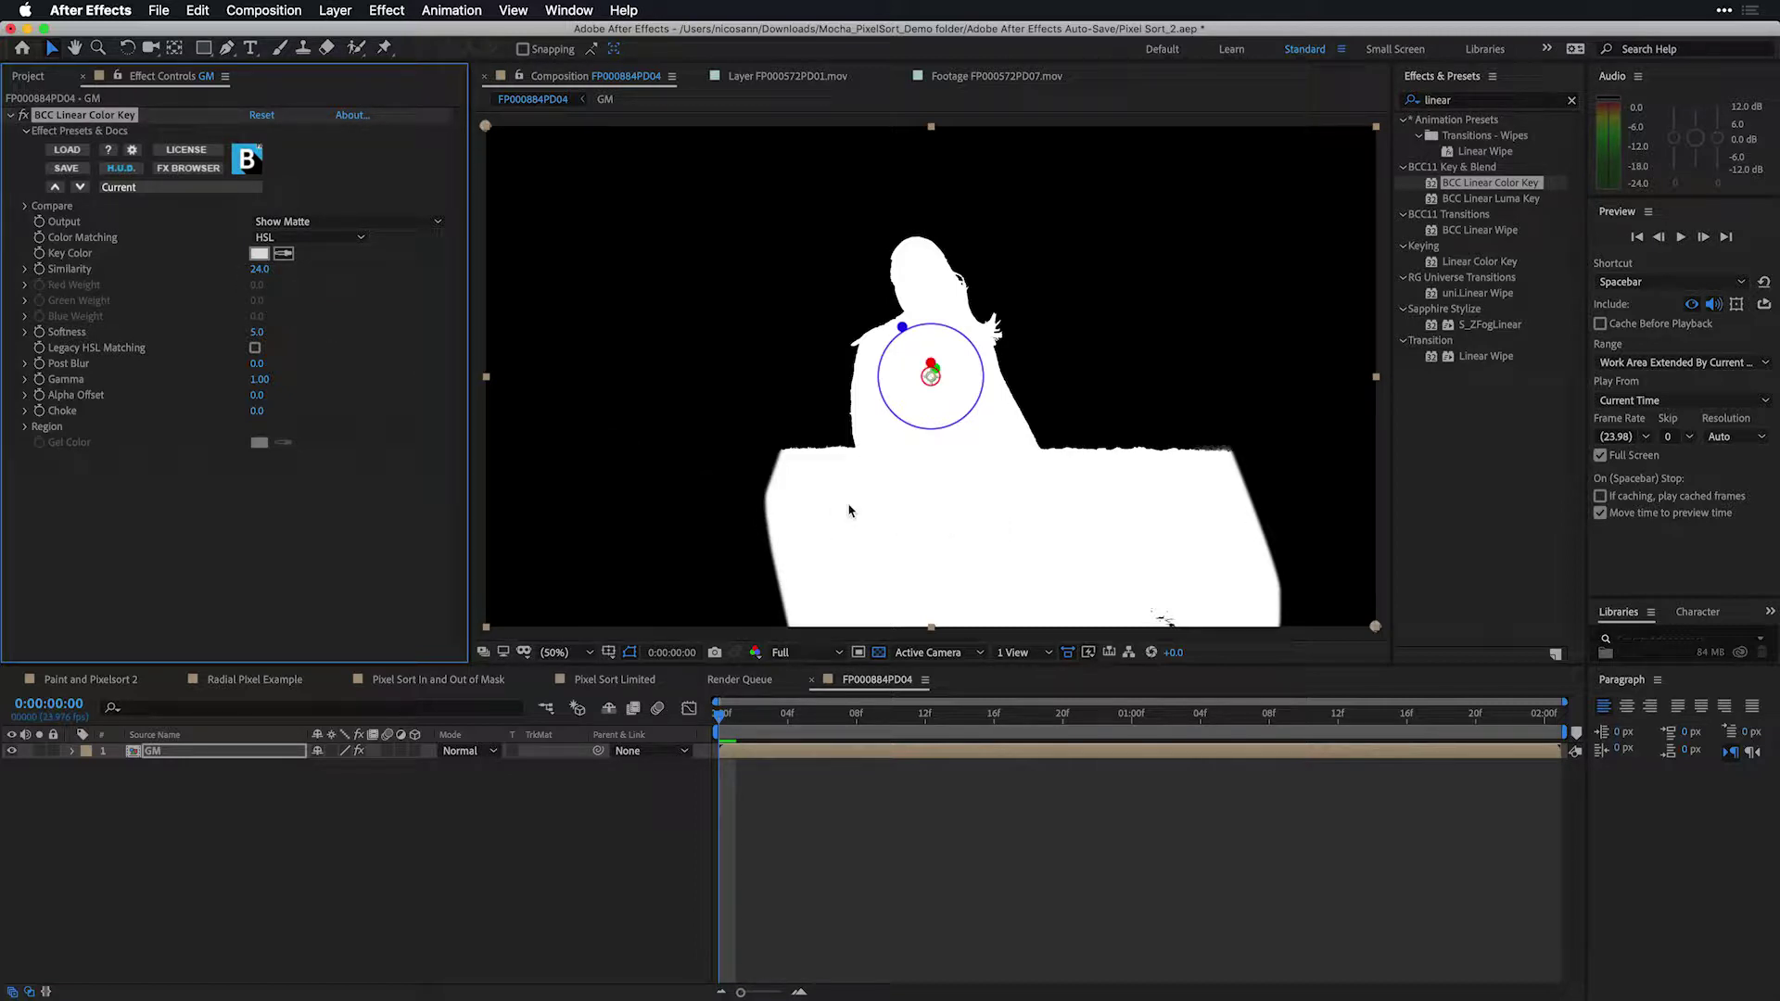
mouse_move(265, 332)
mouse_down()
mouse_move(283, 332)
mouse_move(246, 332)
mouse_up()
drag(255, 363, 259, 364)
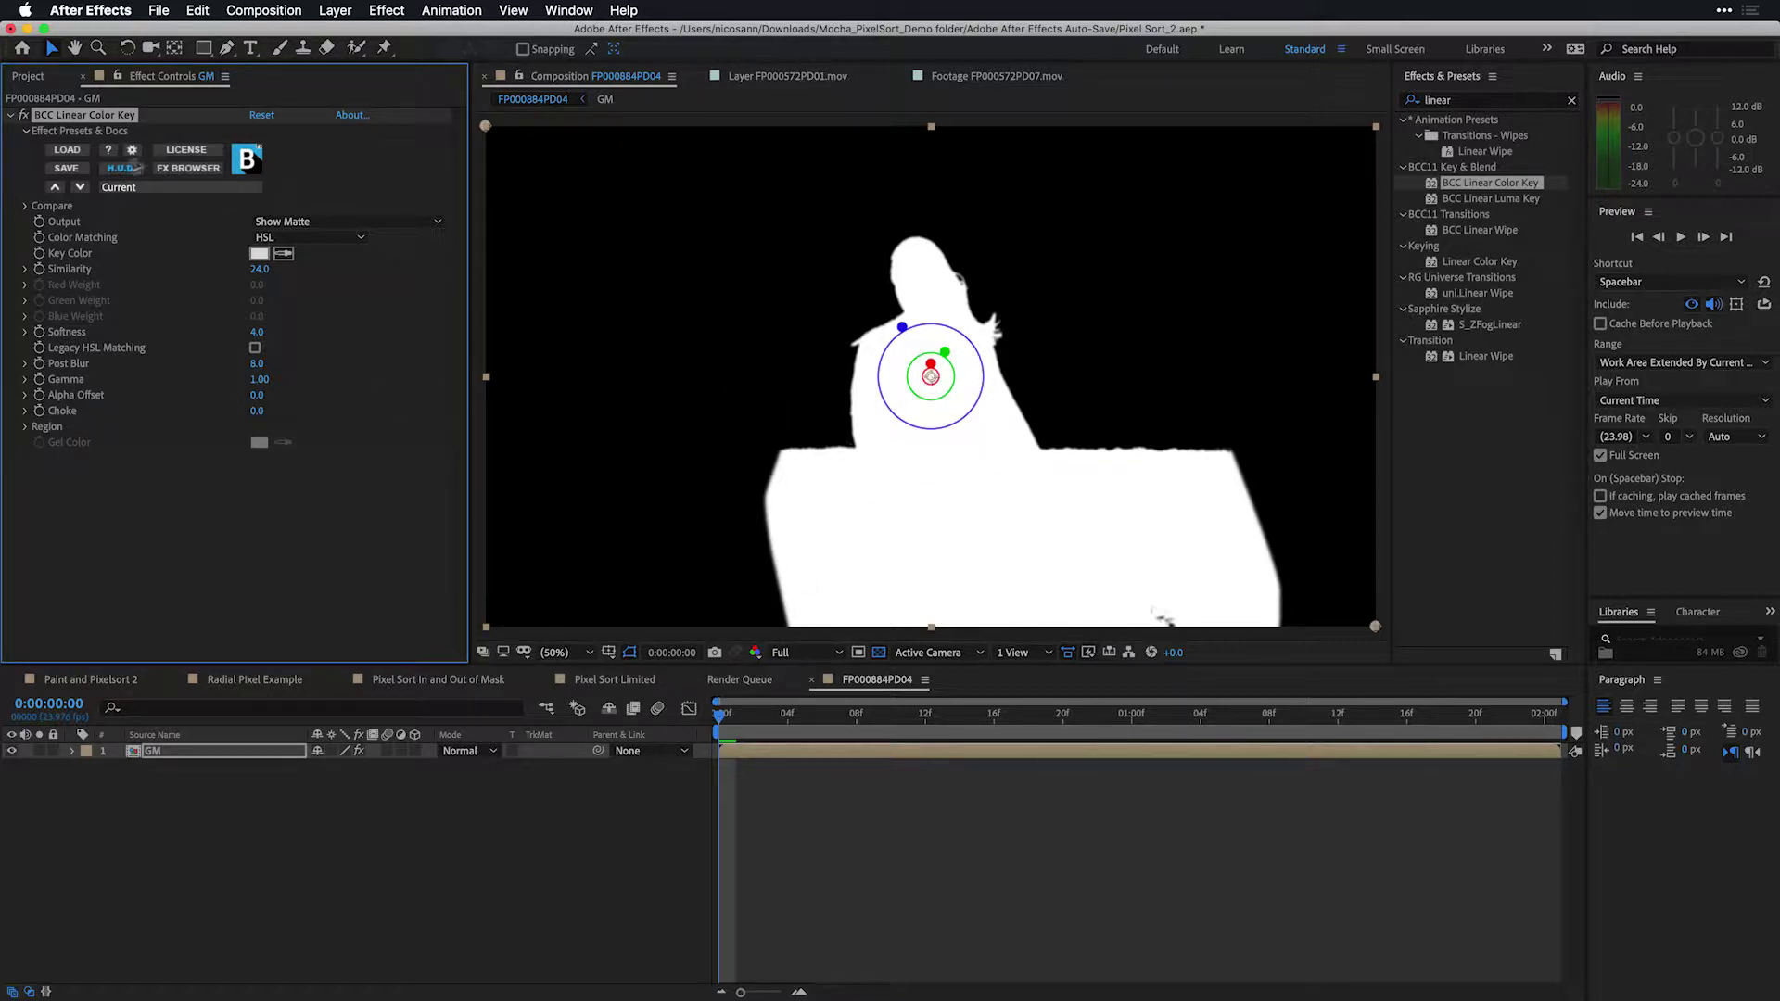
Step: Switch the key output back to the keyed footage and preview it
click(325, 223)
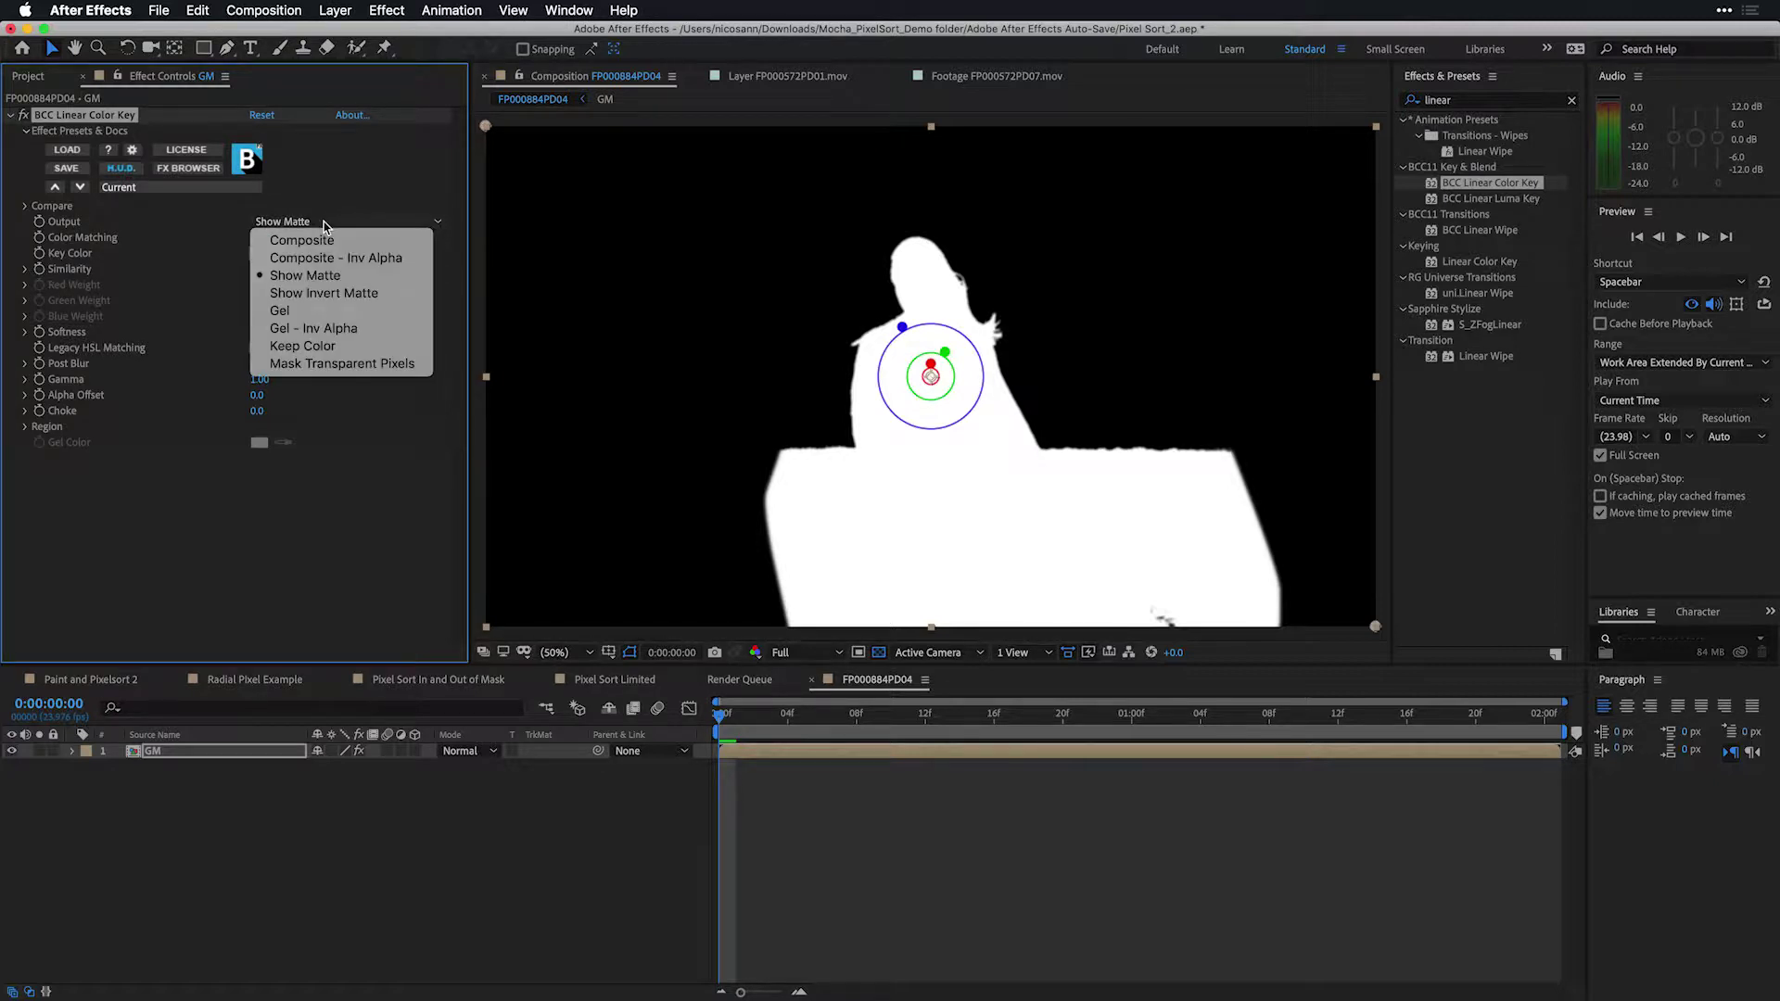
click(302, 240)
key(space)
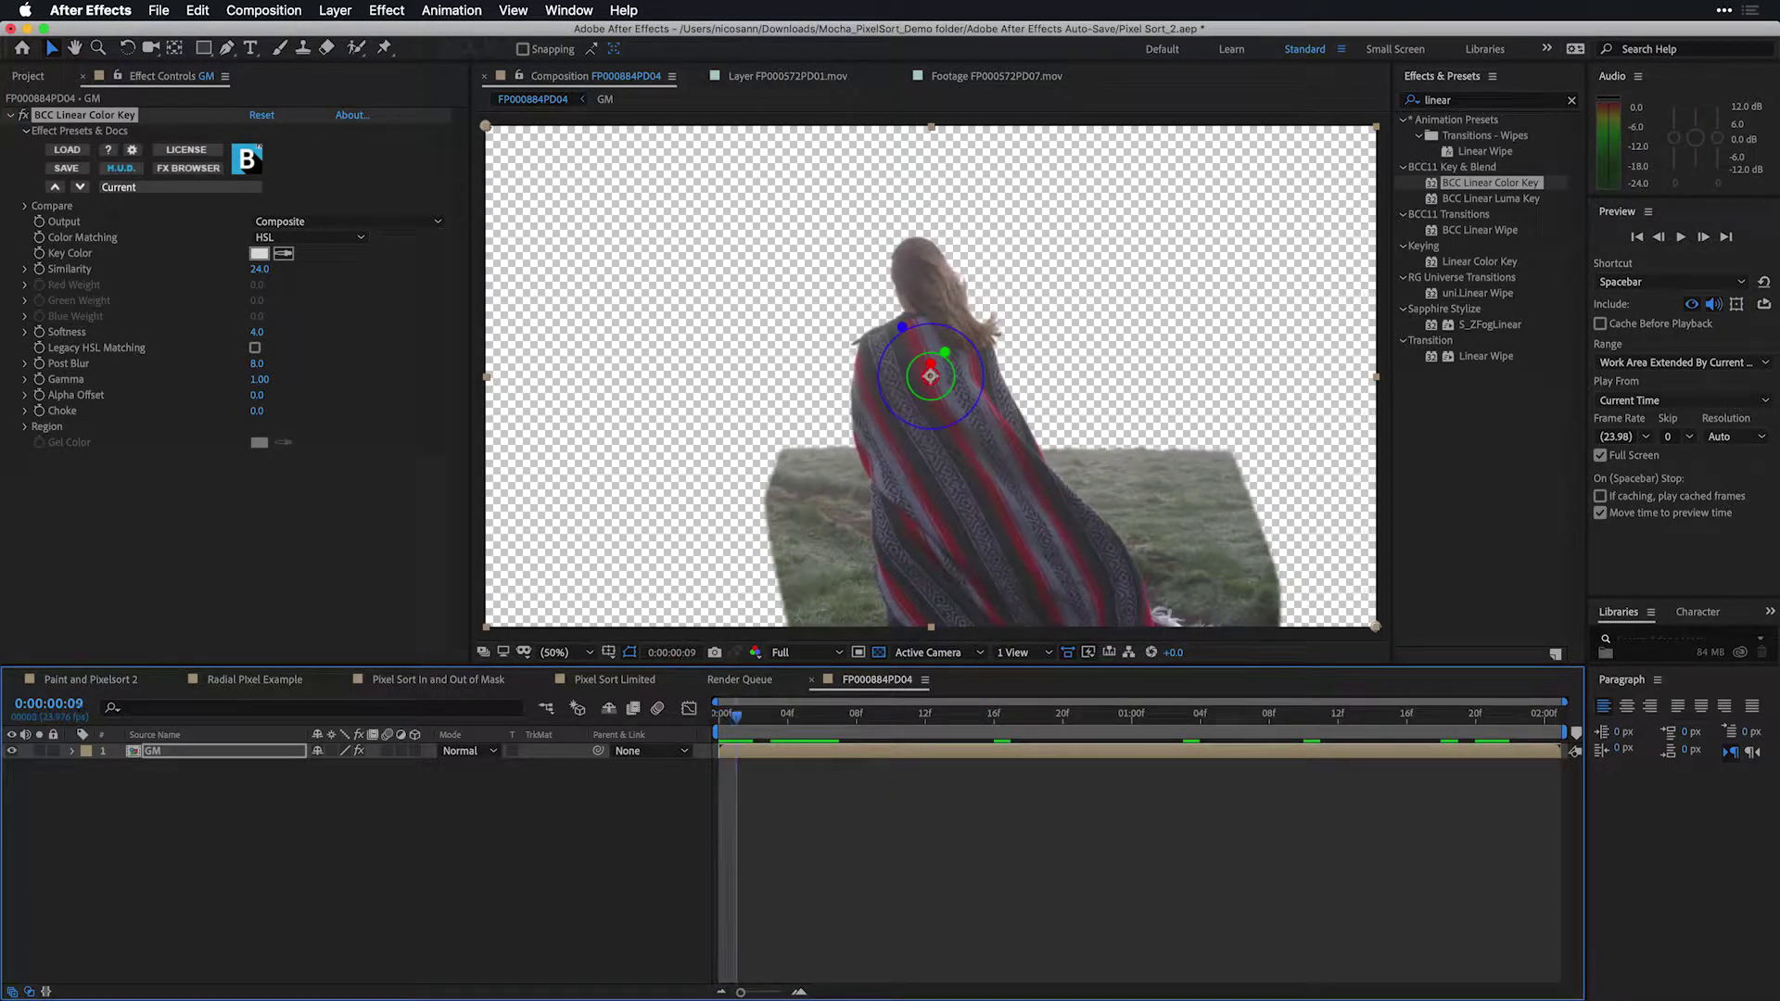
click(787, 715)
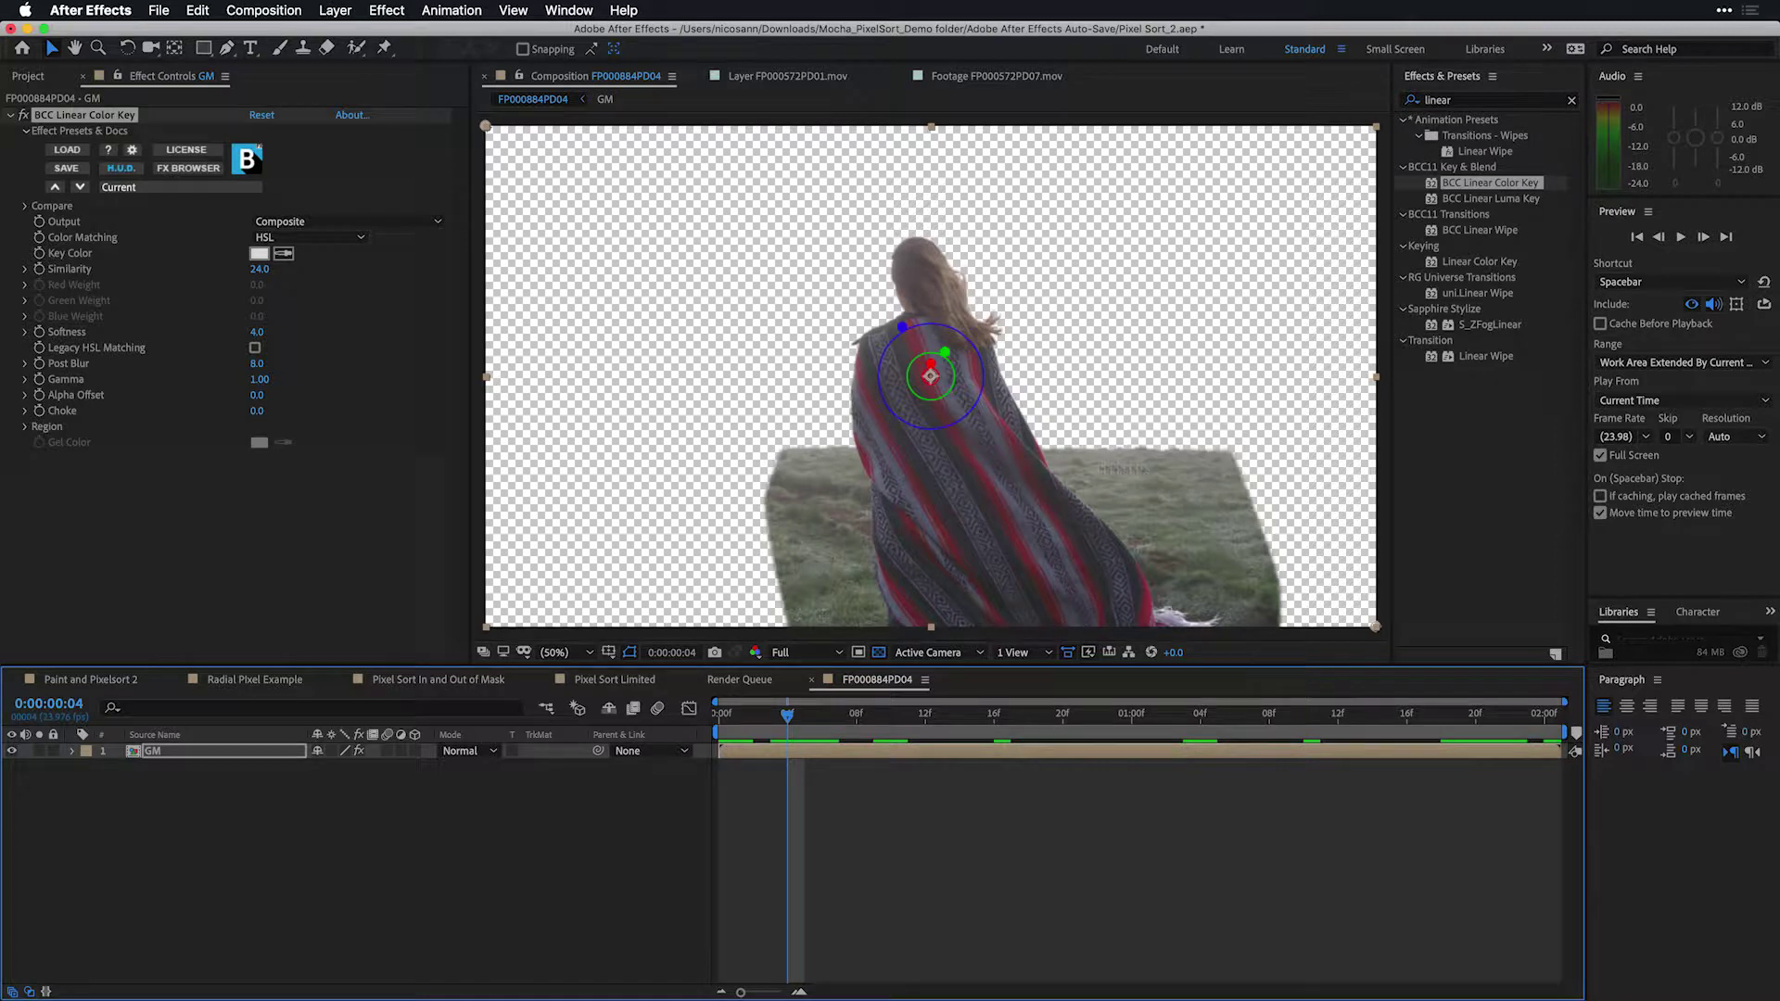
Step: Pre-compose the GM layer into a new comp named Linear Key
click(171, 752)
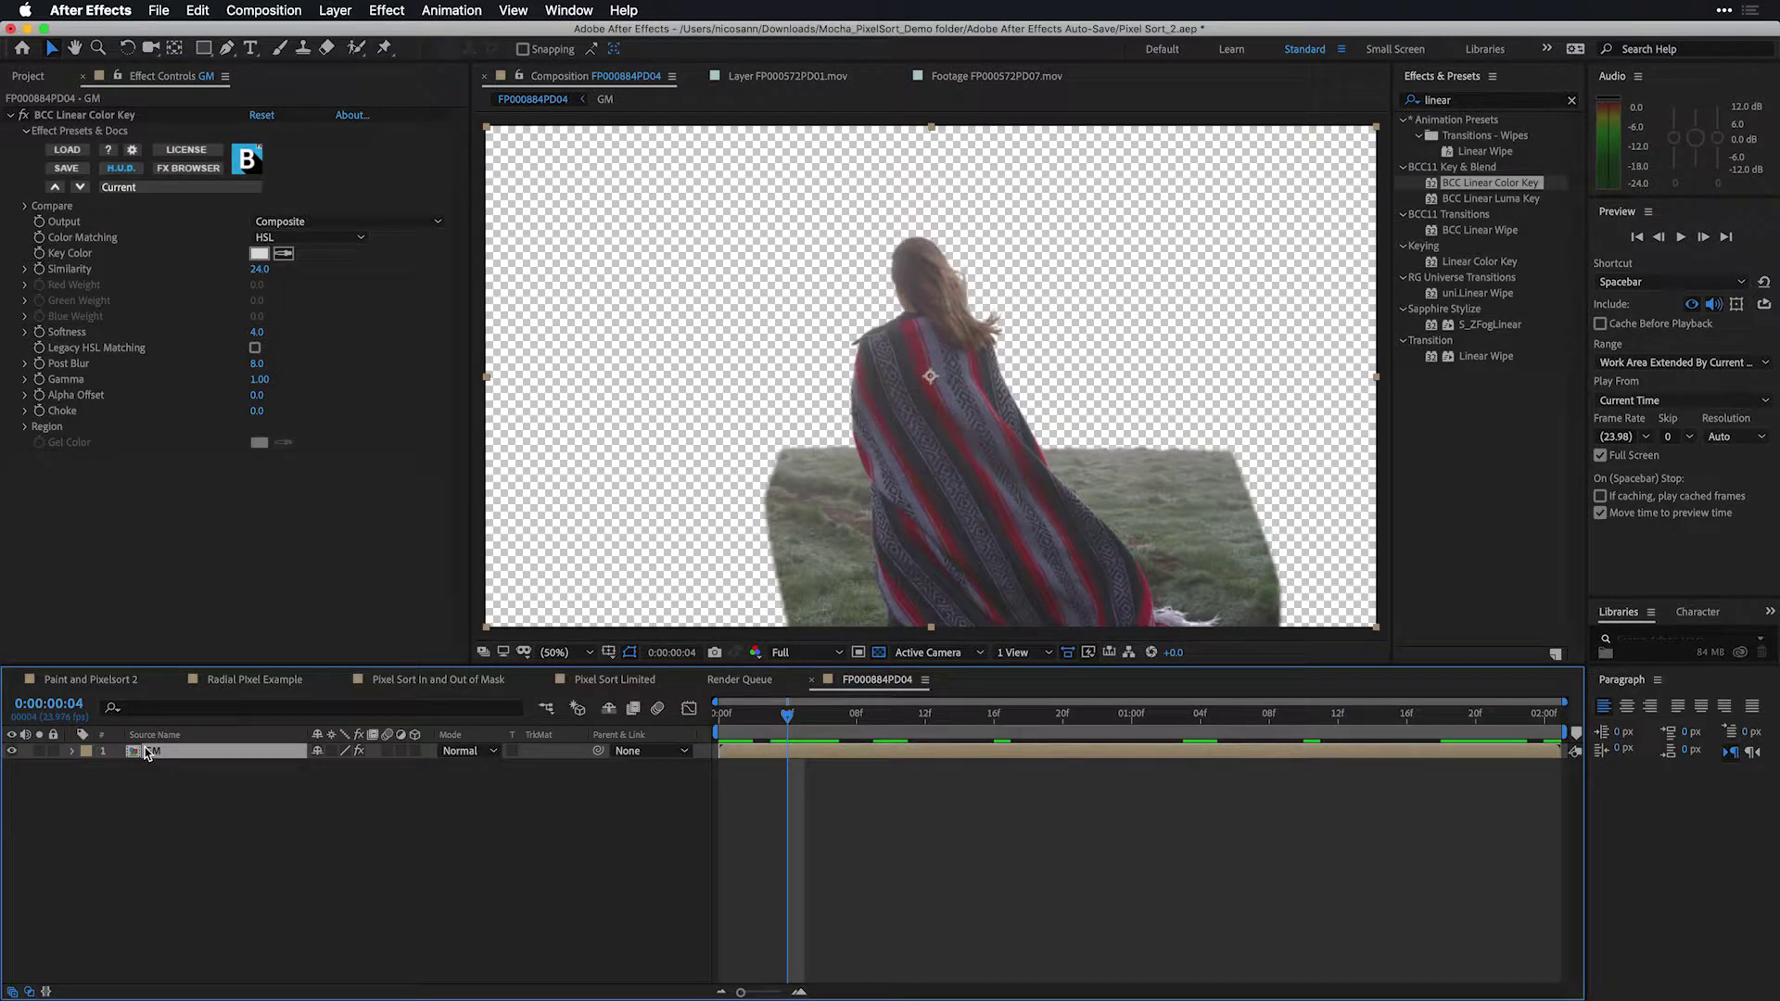
key(super+shift+c)
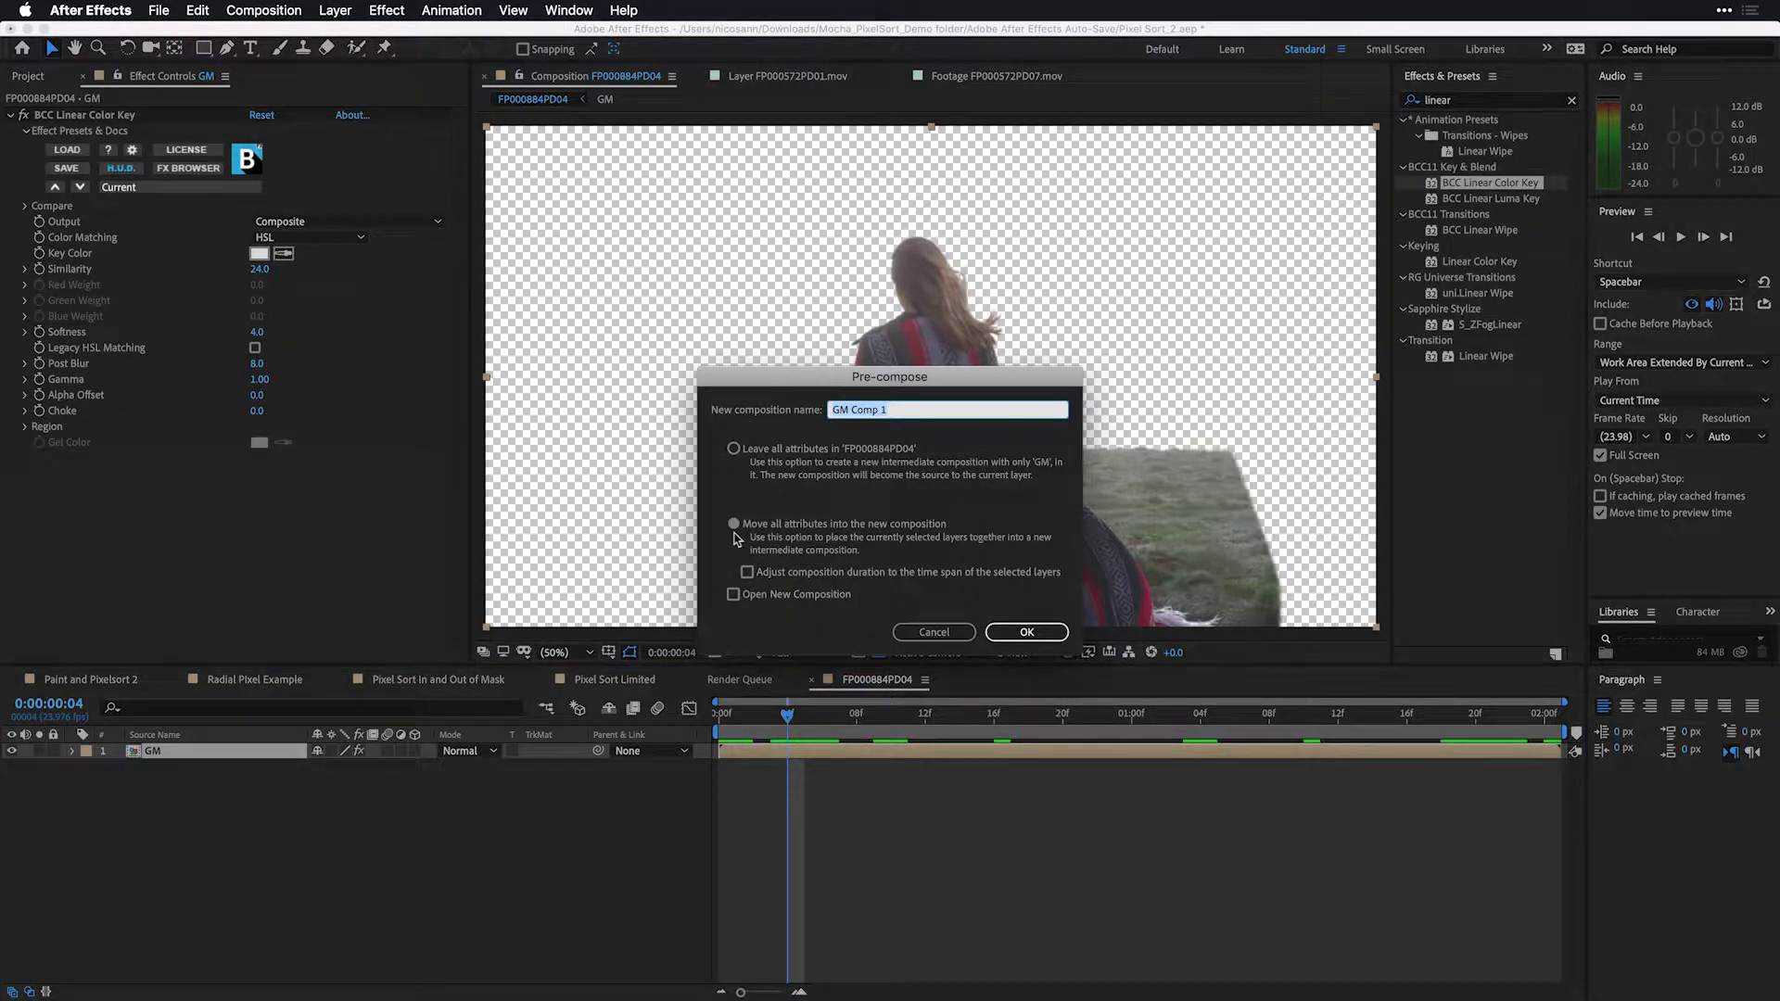
drag(933, 412, 825, 411)
text(Linear Key)
key(Return)
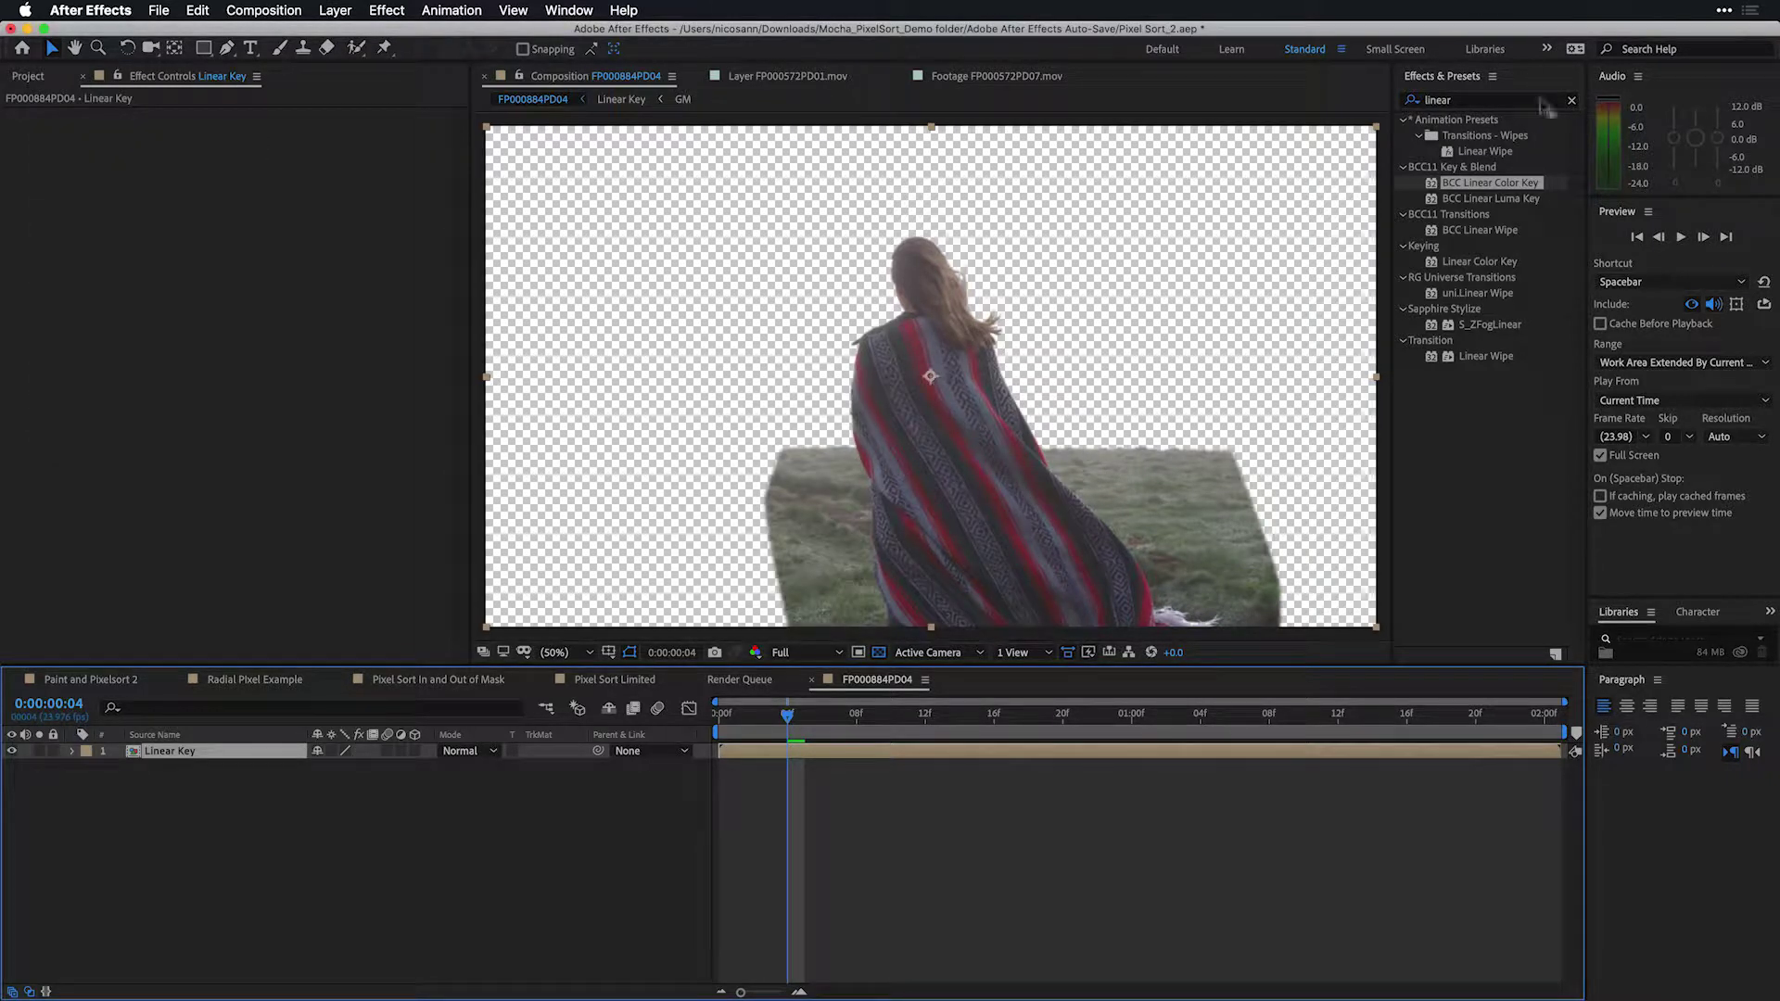
Step: Apply Mocha Pro to the Linear Key layer and launch its workspace
click(1499, 102)
text(mocha pro)
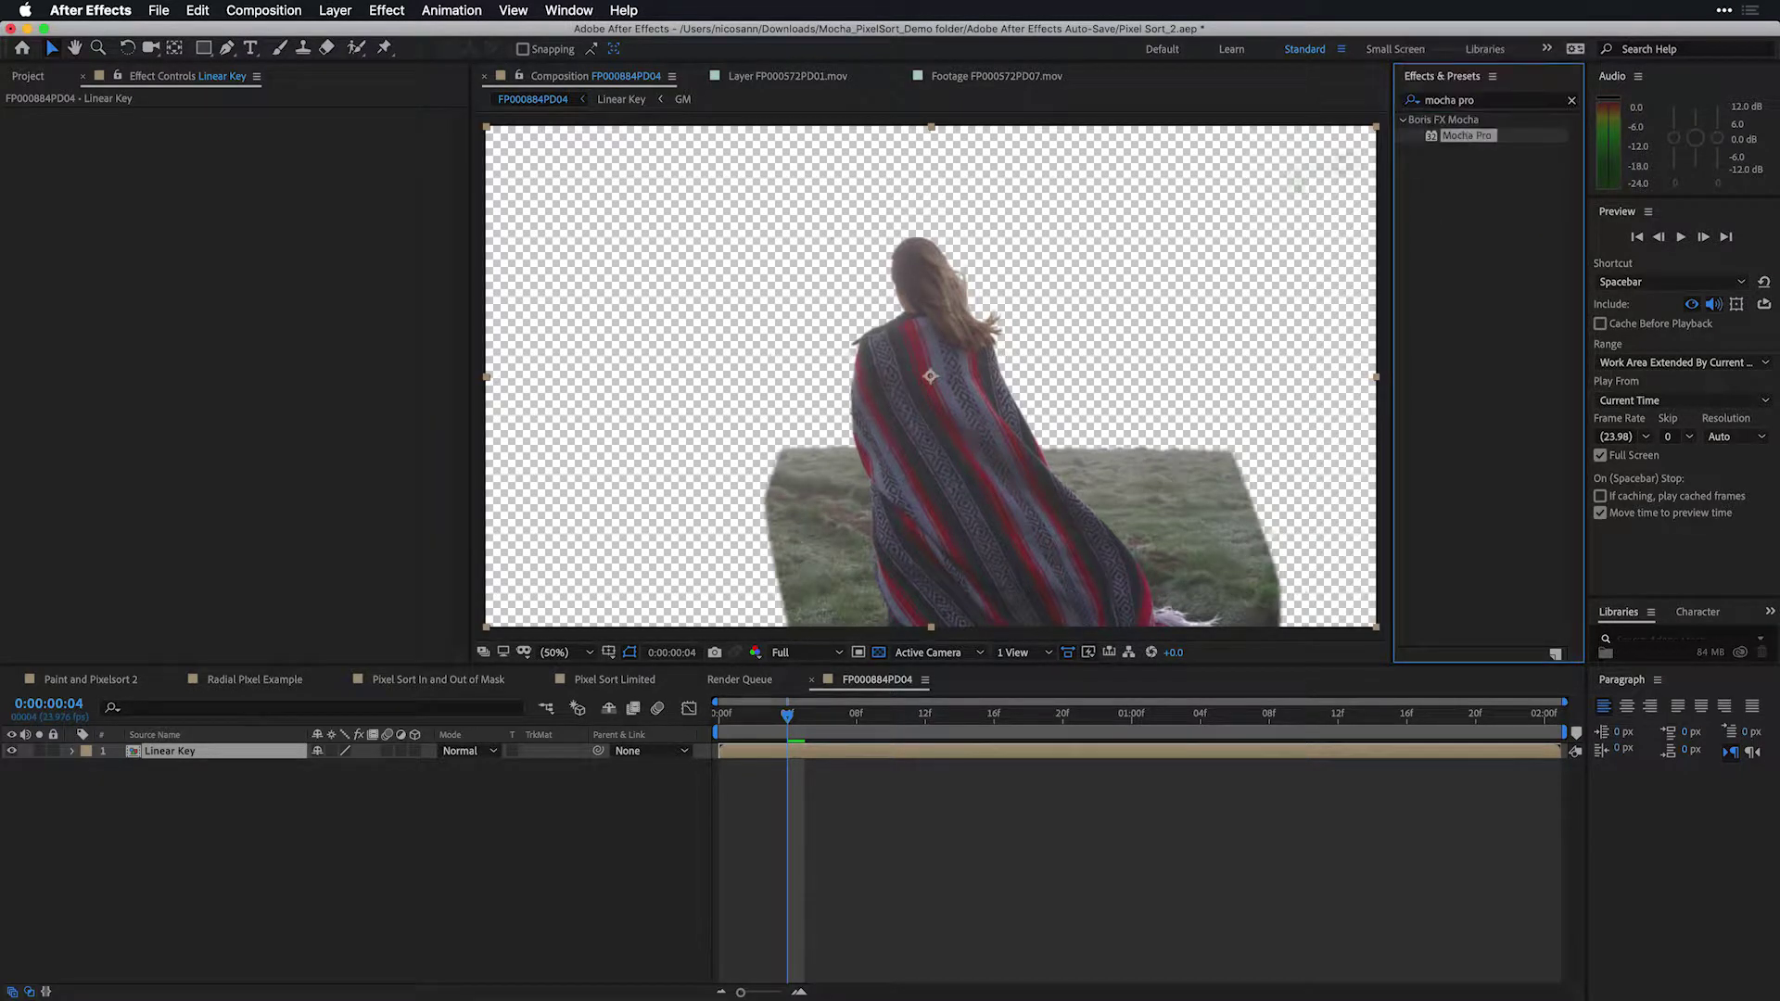
drag(1467, 135, 85, 164)
click(85, 164)
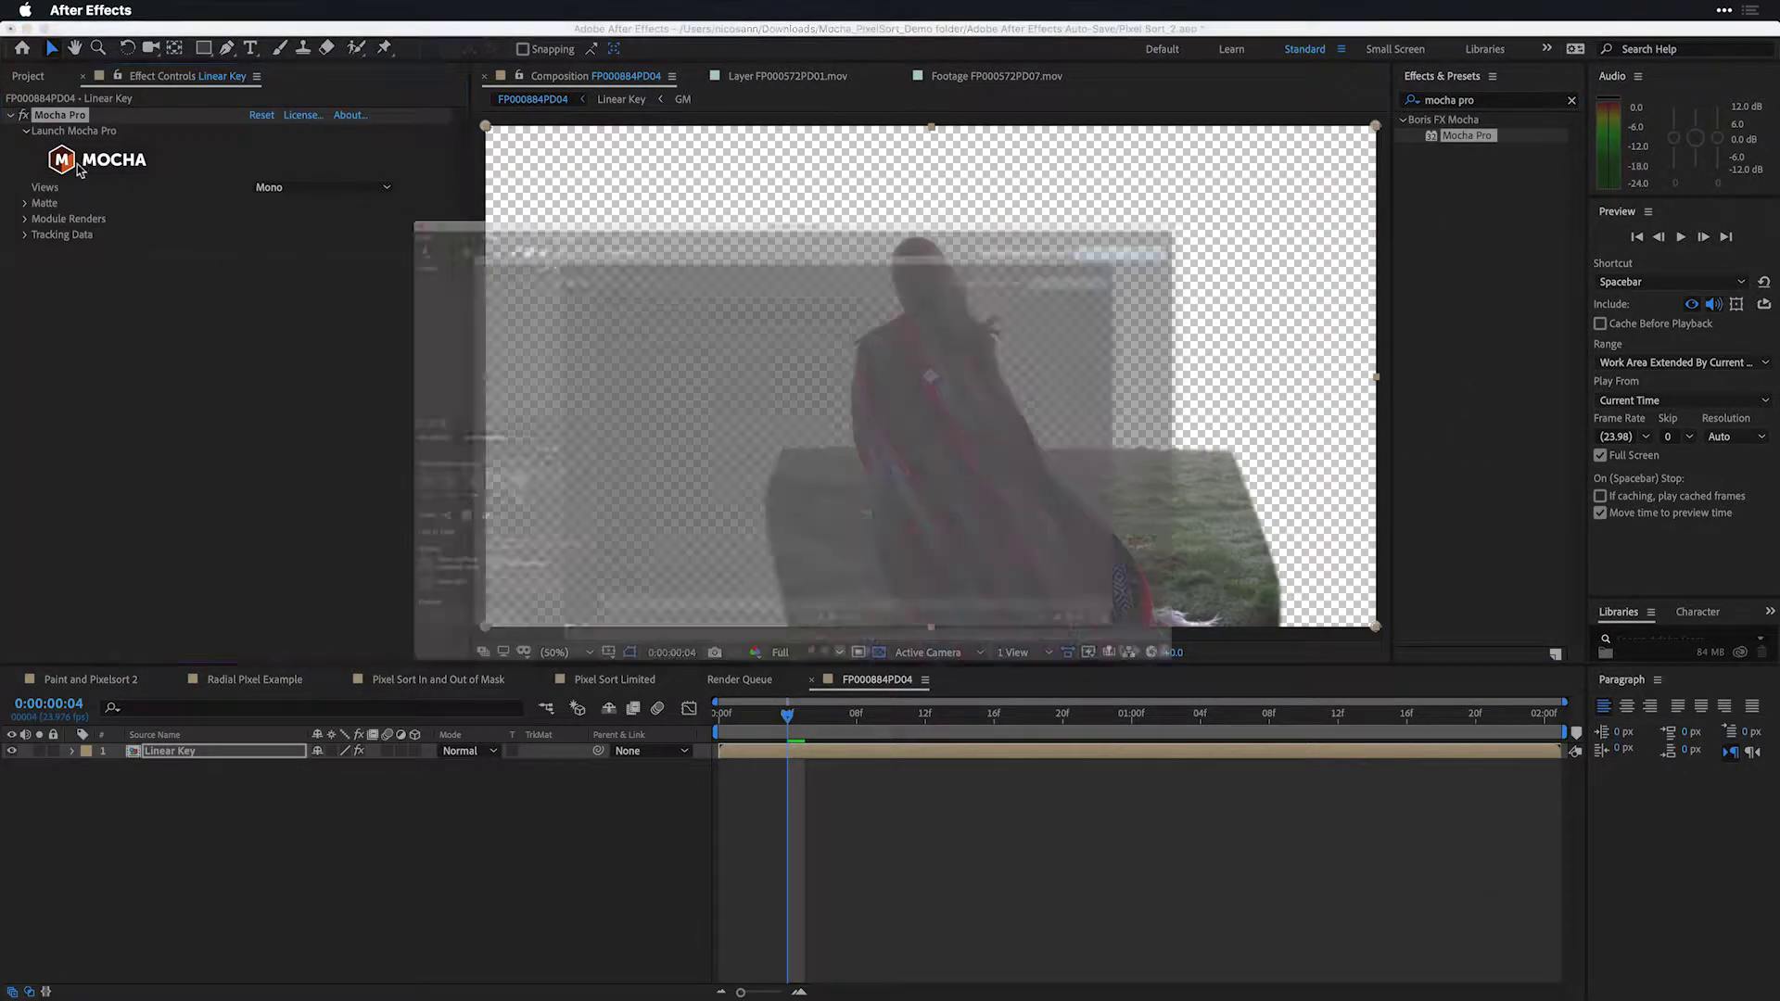
drag(571, 42, 541, 51)
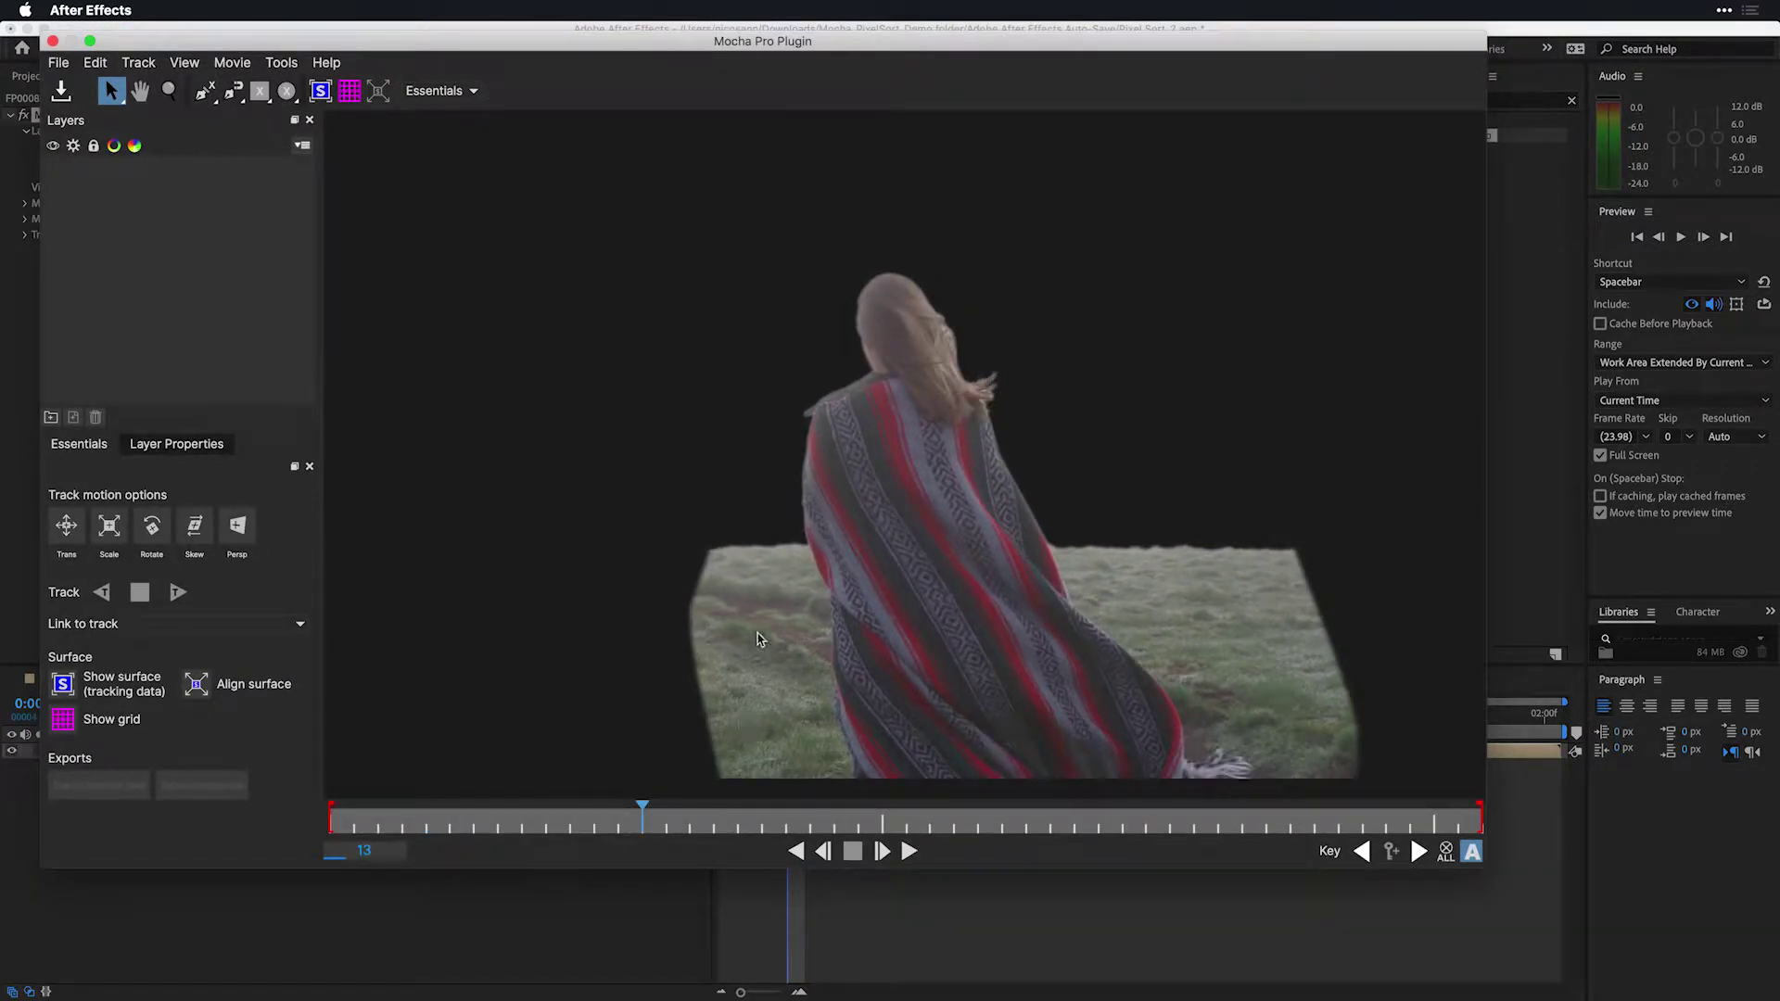
drag(643, 820, 354, 824)
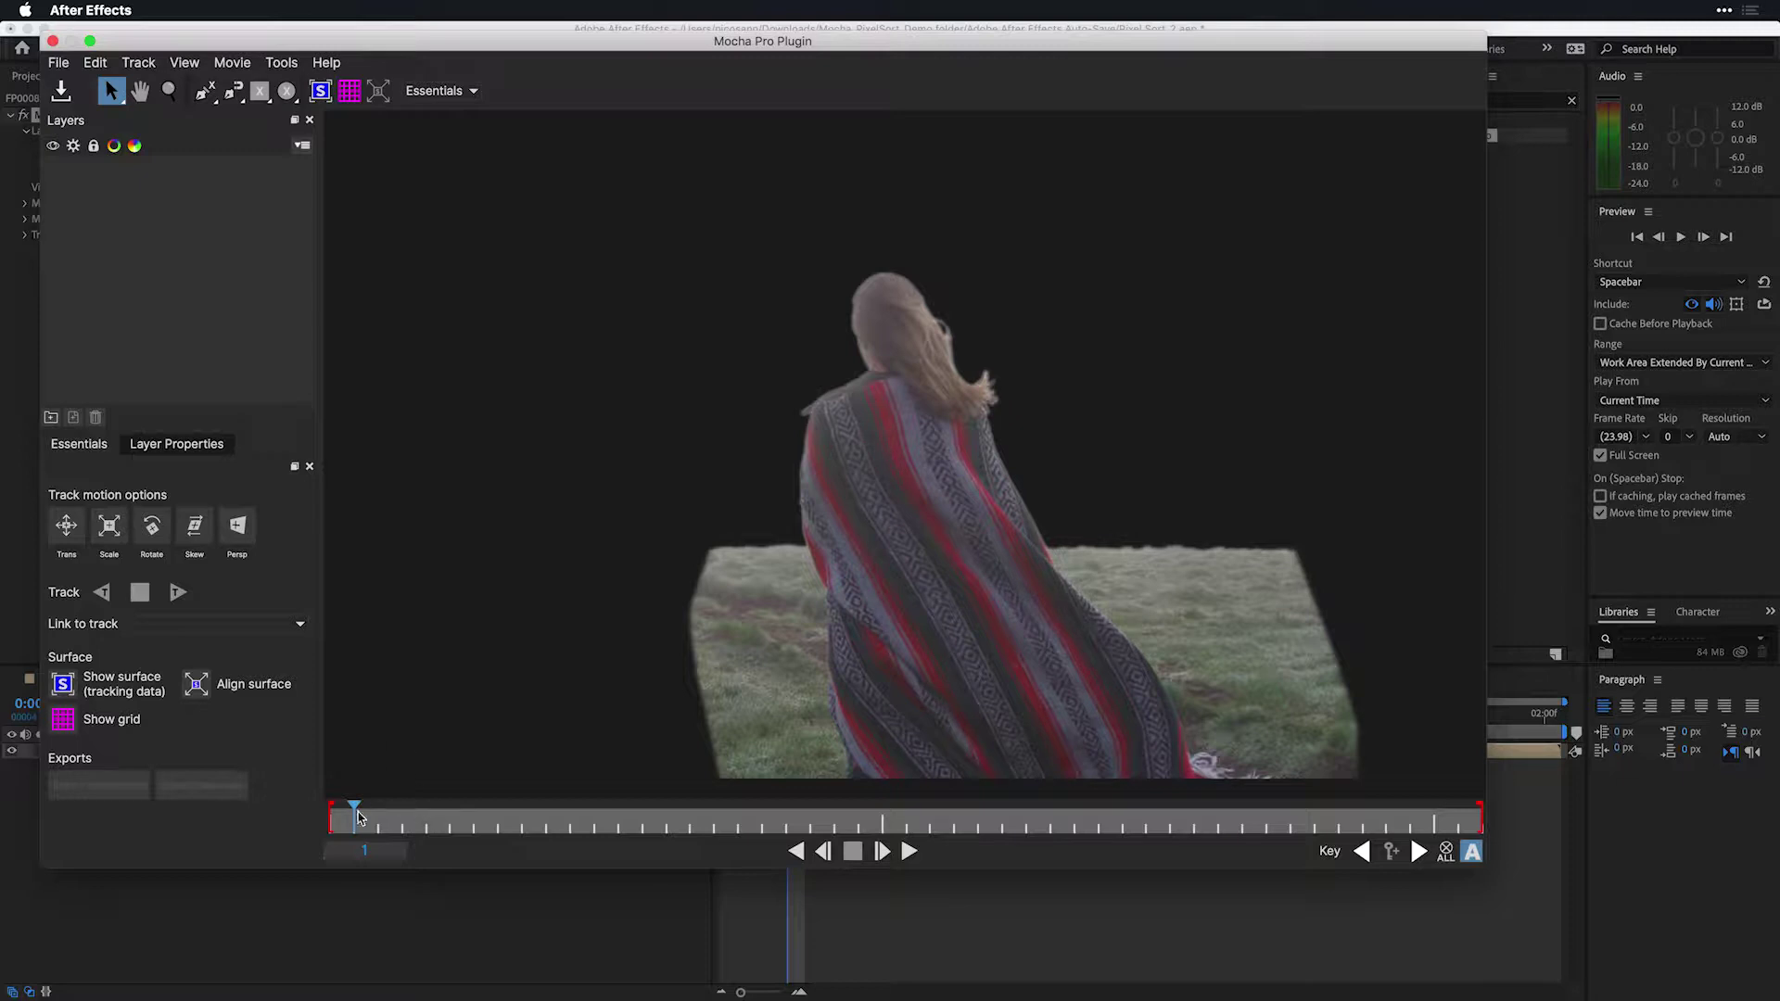
drag(354, 816, 474, 815)
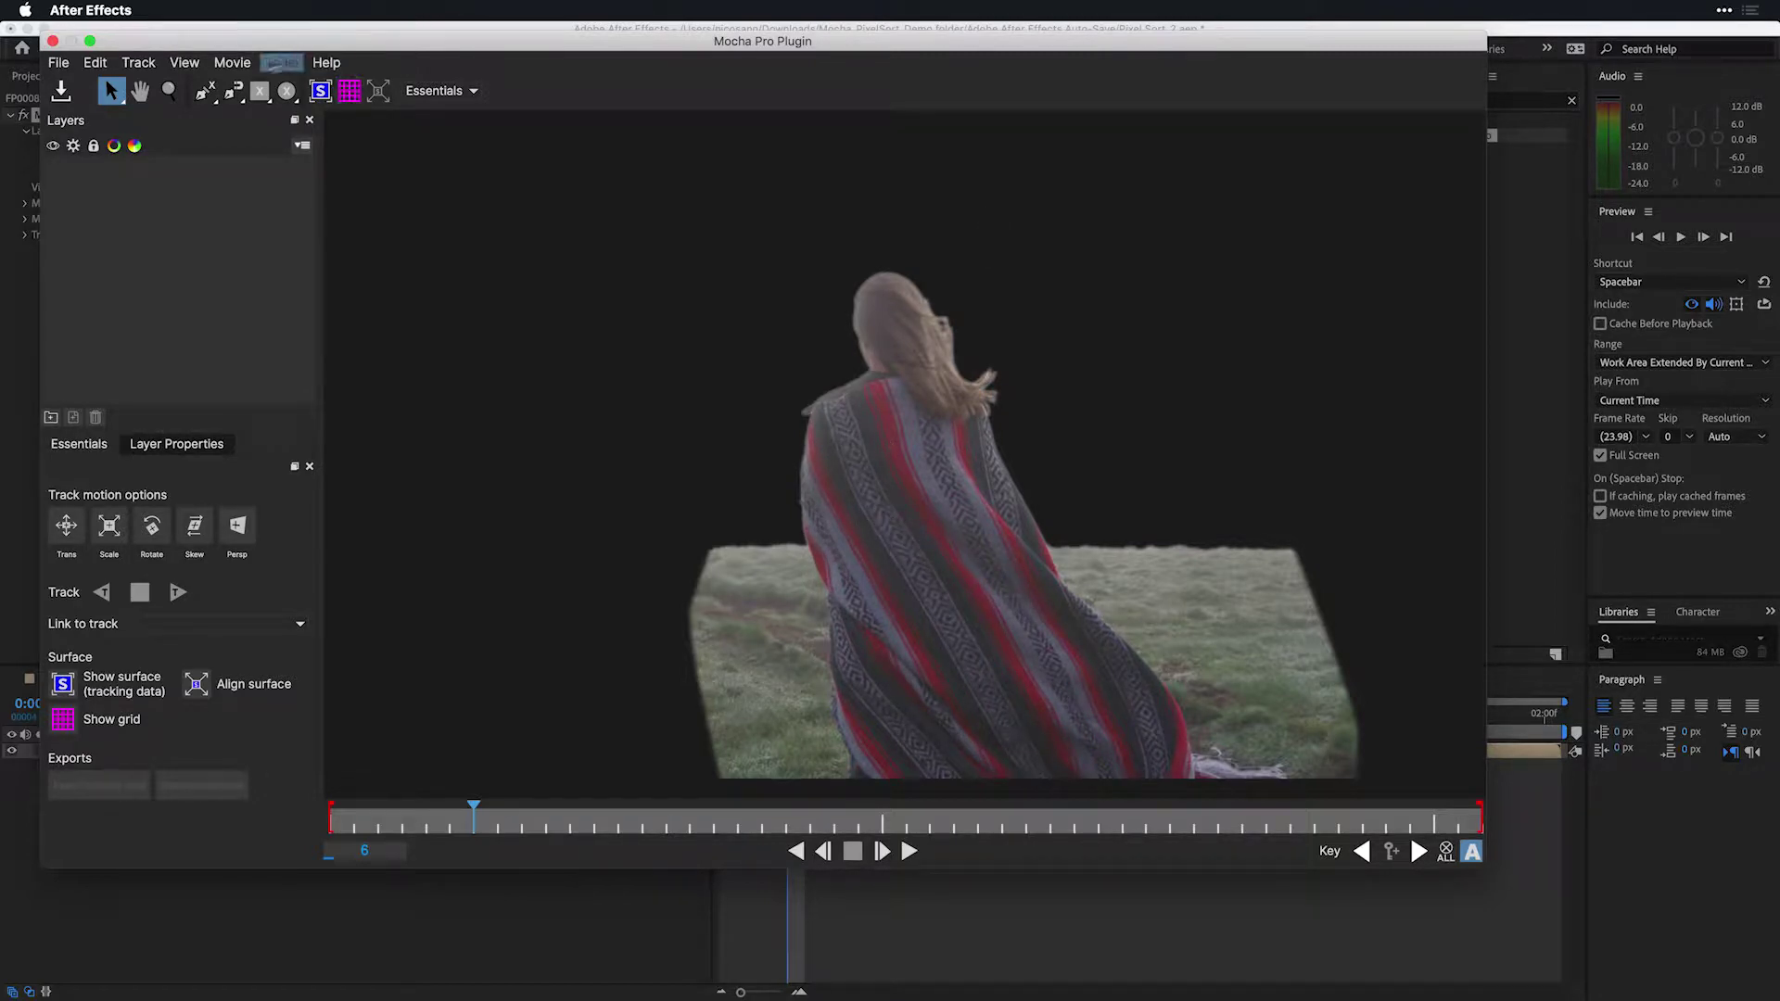
Step: Draw an X-spline shape over the cloak's upper back and refine its corner points and curve handle
click(260, 92)
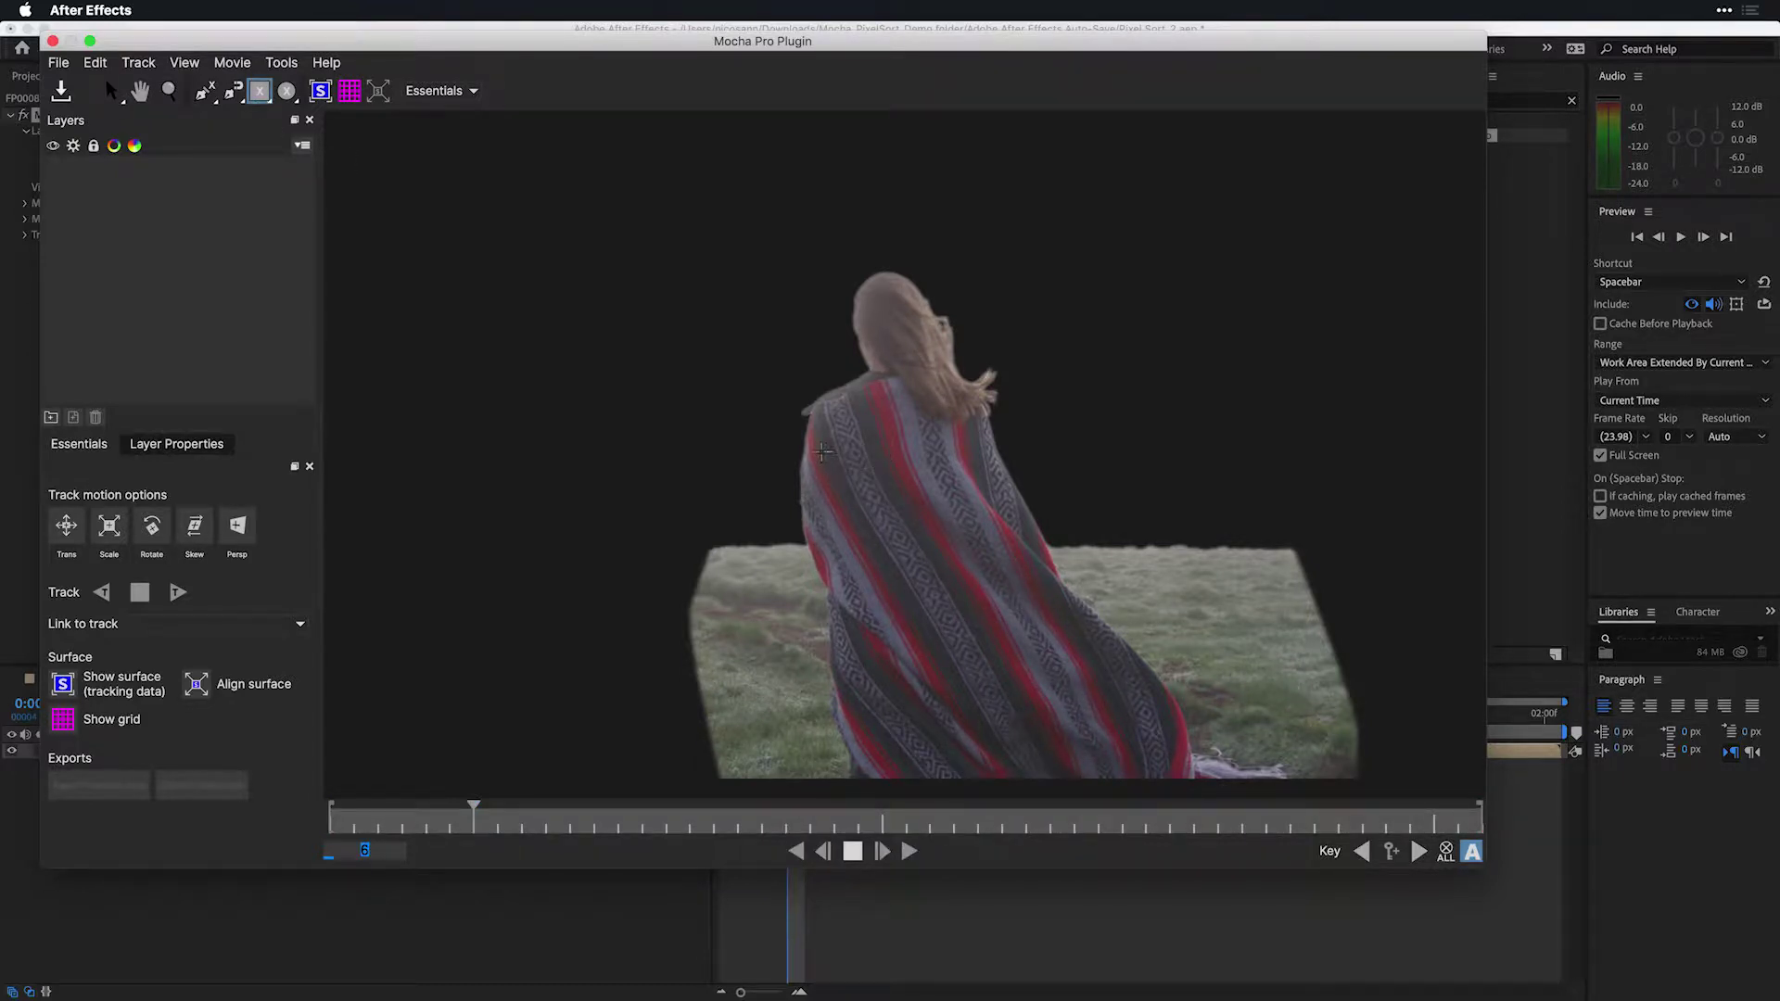
drag(913, 547, 914, 547)
drag(908, 452, 872, 424)
drag(892, 534, 897, 488)
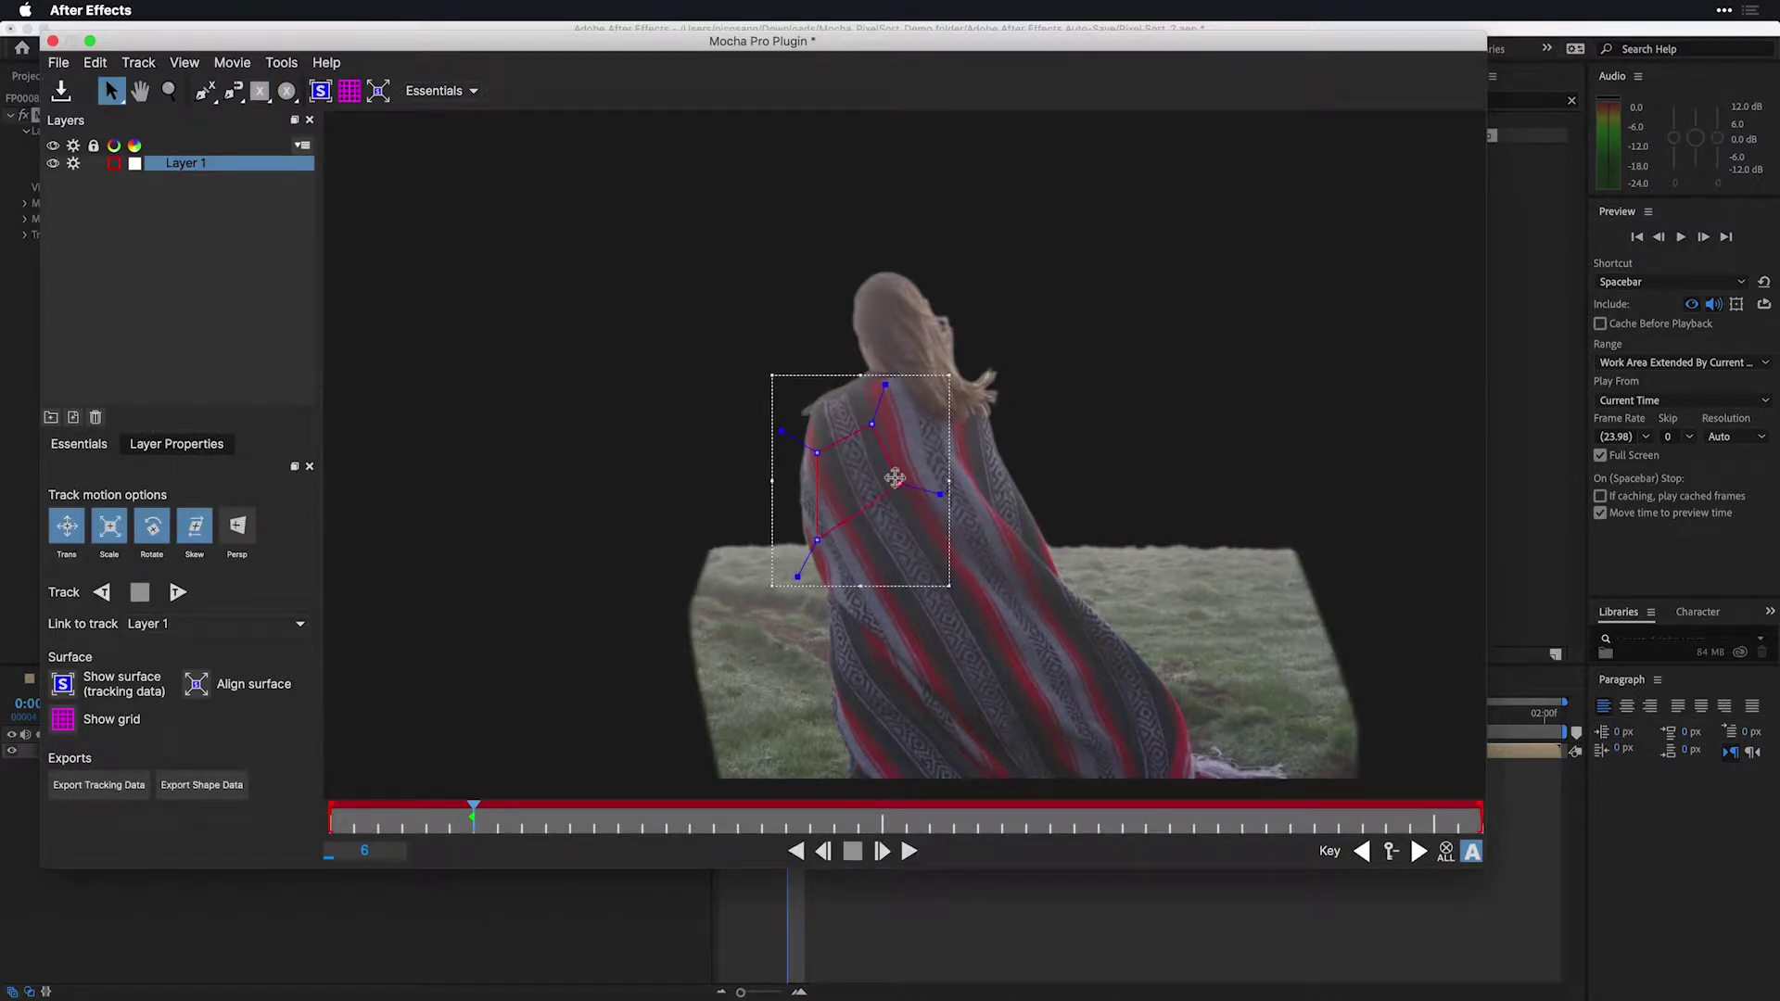
drag(820, 532, 857, 506)
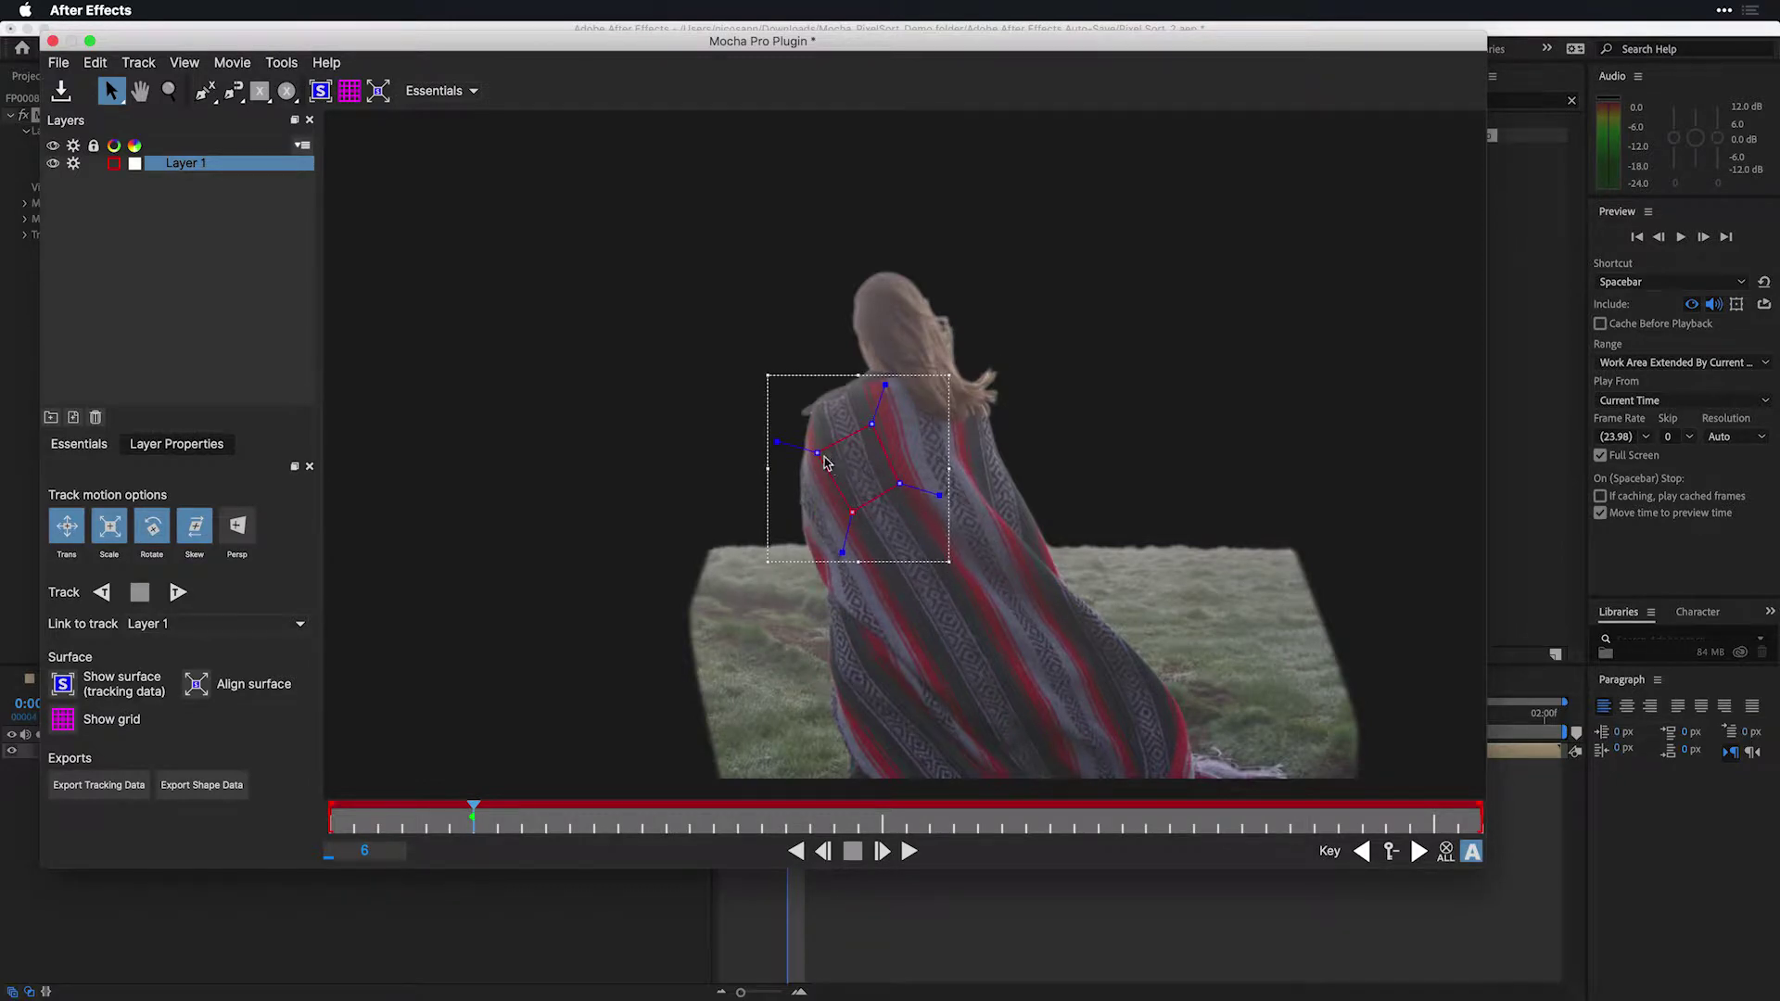
drag(817, 450, 816, 447)
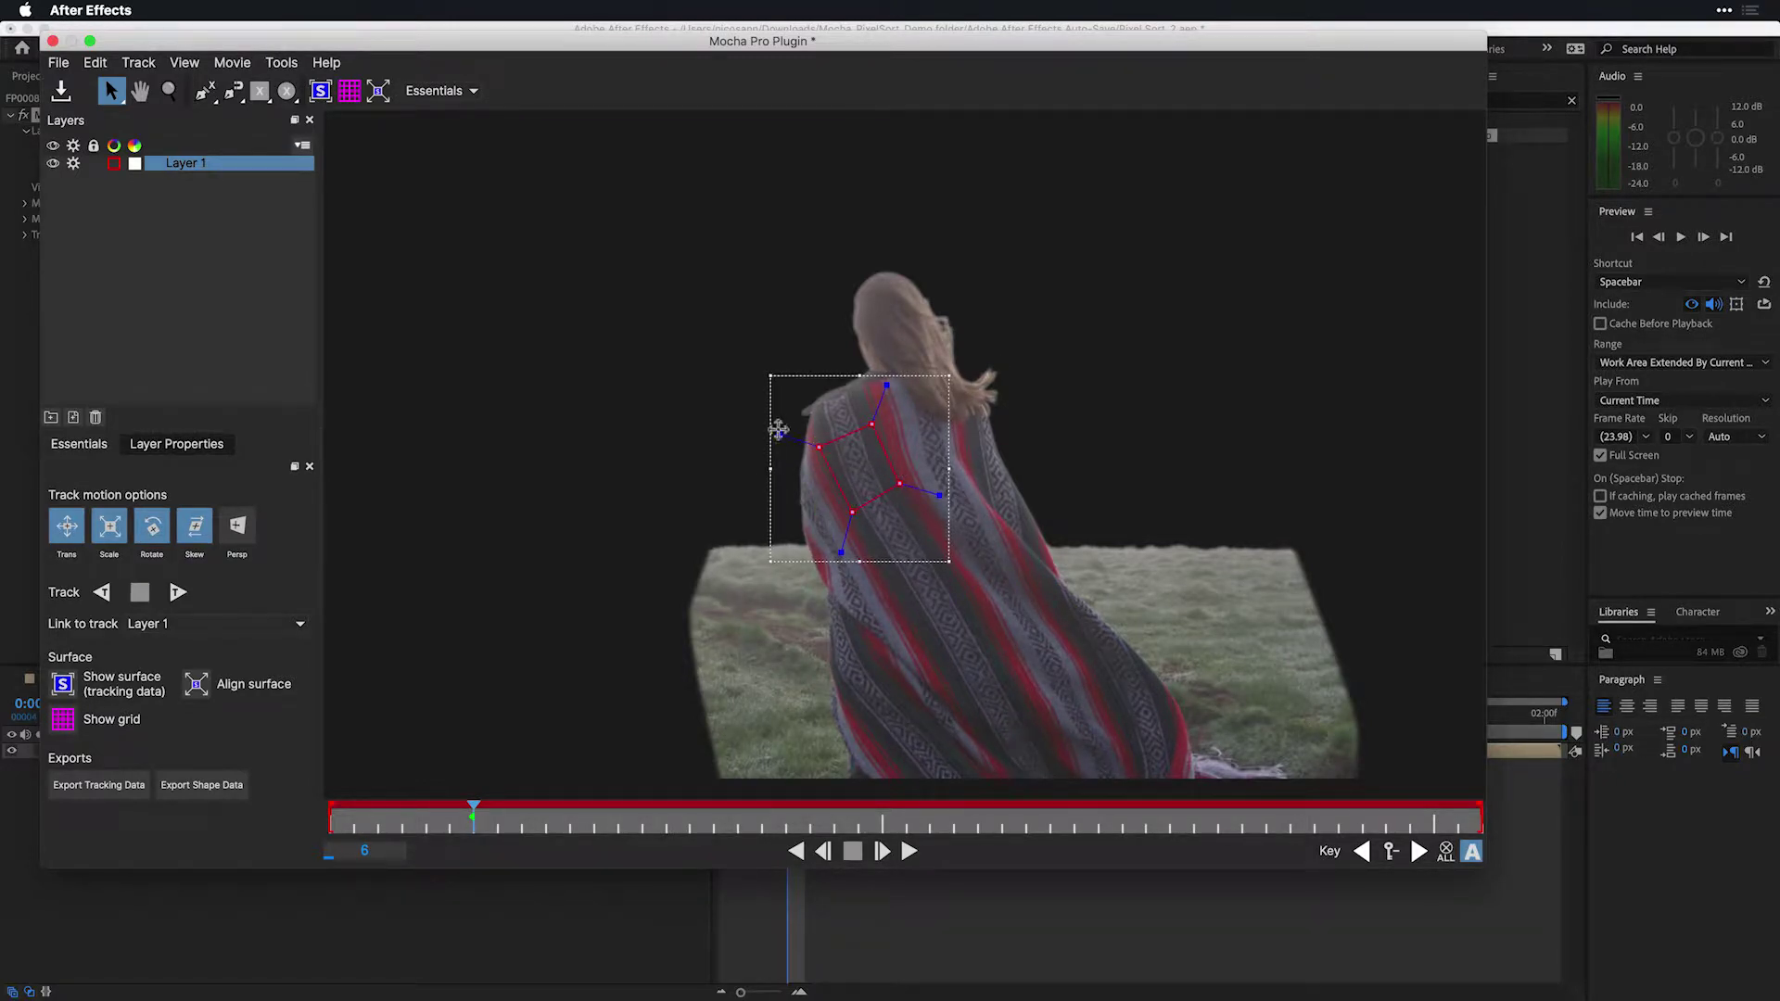
drag(780, 430, 801, 441)
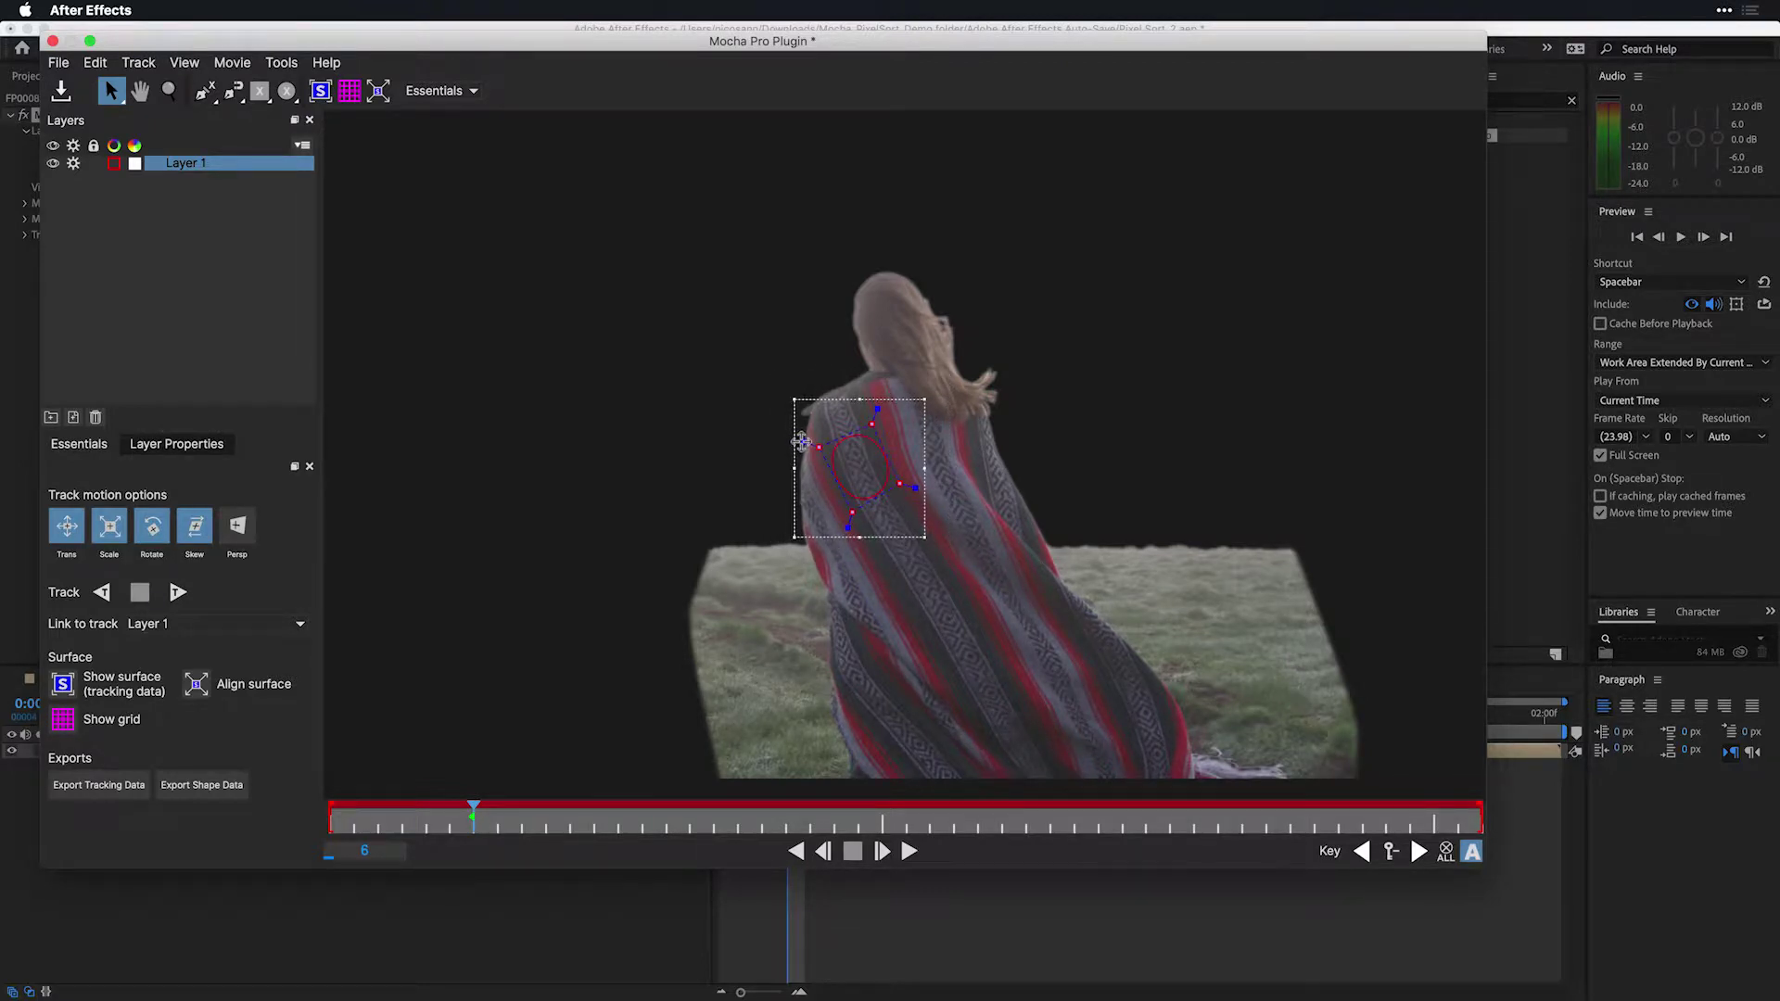
drag(801, 441, 779, 433)
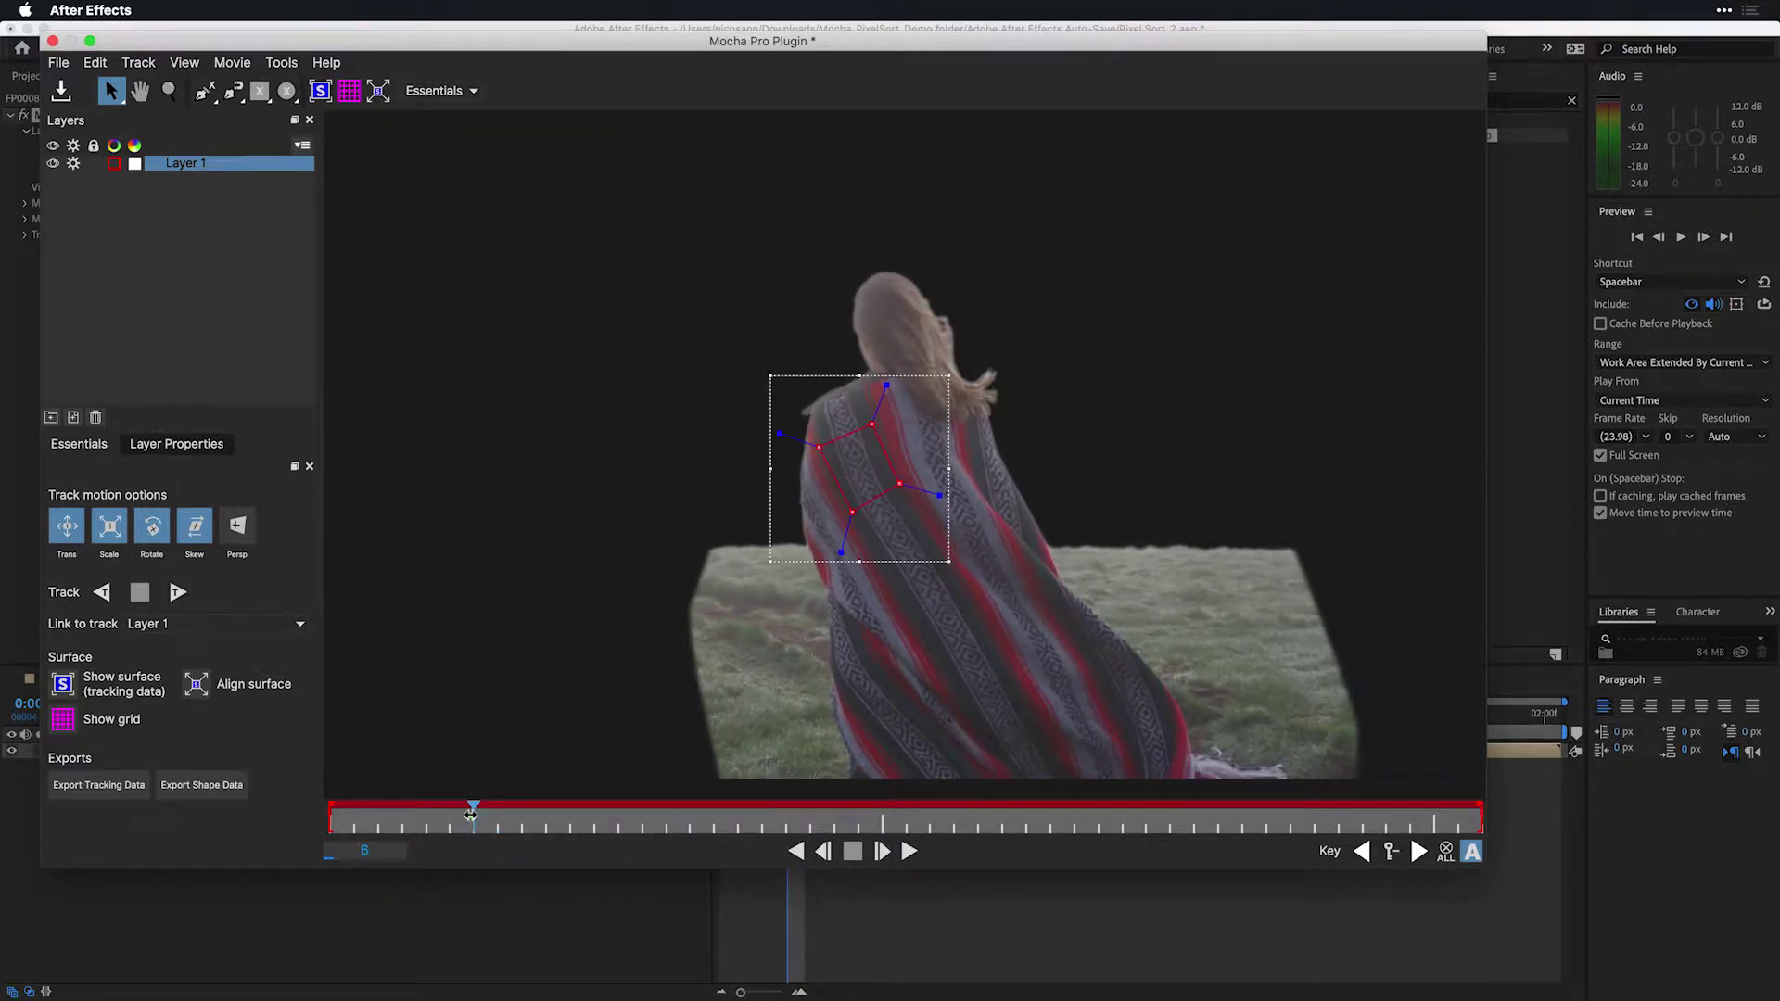
Step: Turn off Skew and track the shape backwards to the first frame, then return to frame 6
mouse_move(471, 814)
mouse_down()
mouse_move(519, 821)
mouse_move(472, 824)
mouse_up()
click(196, 525)
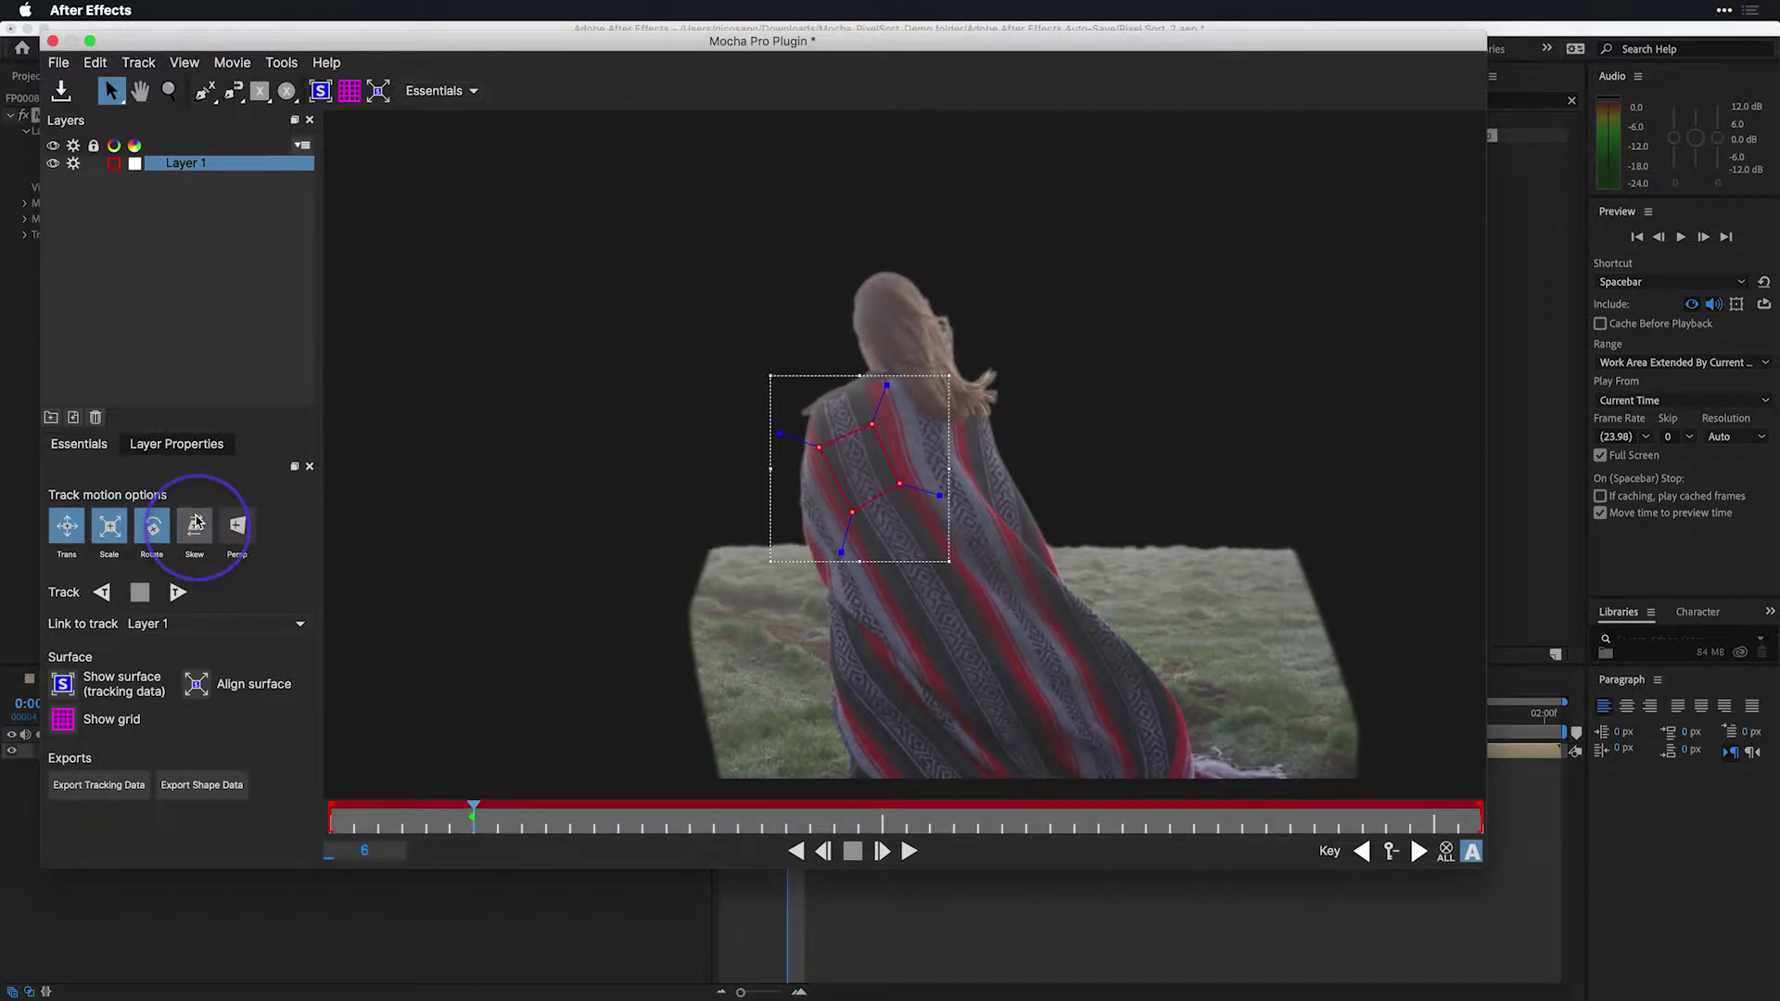
click(104, 593)
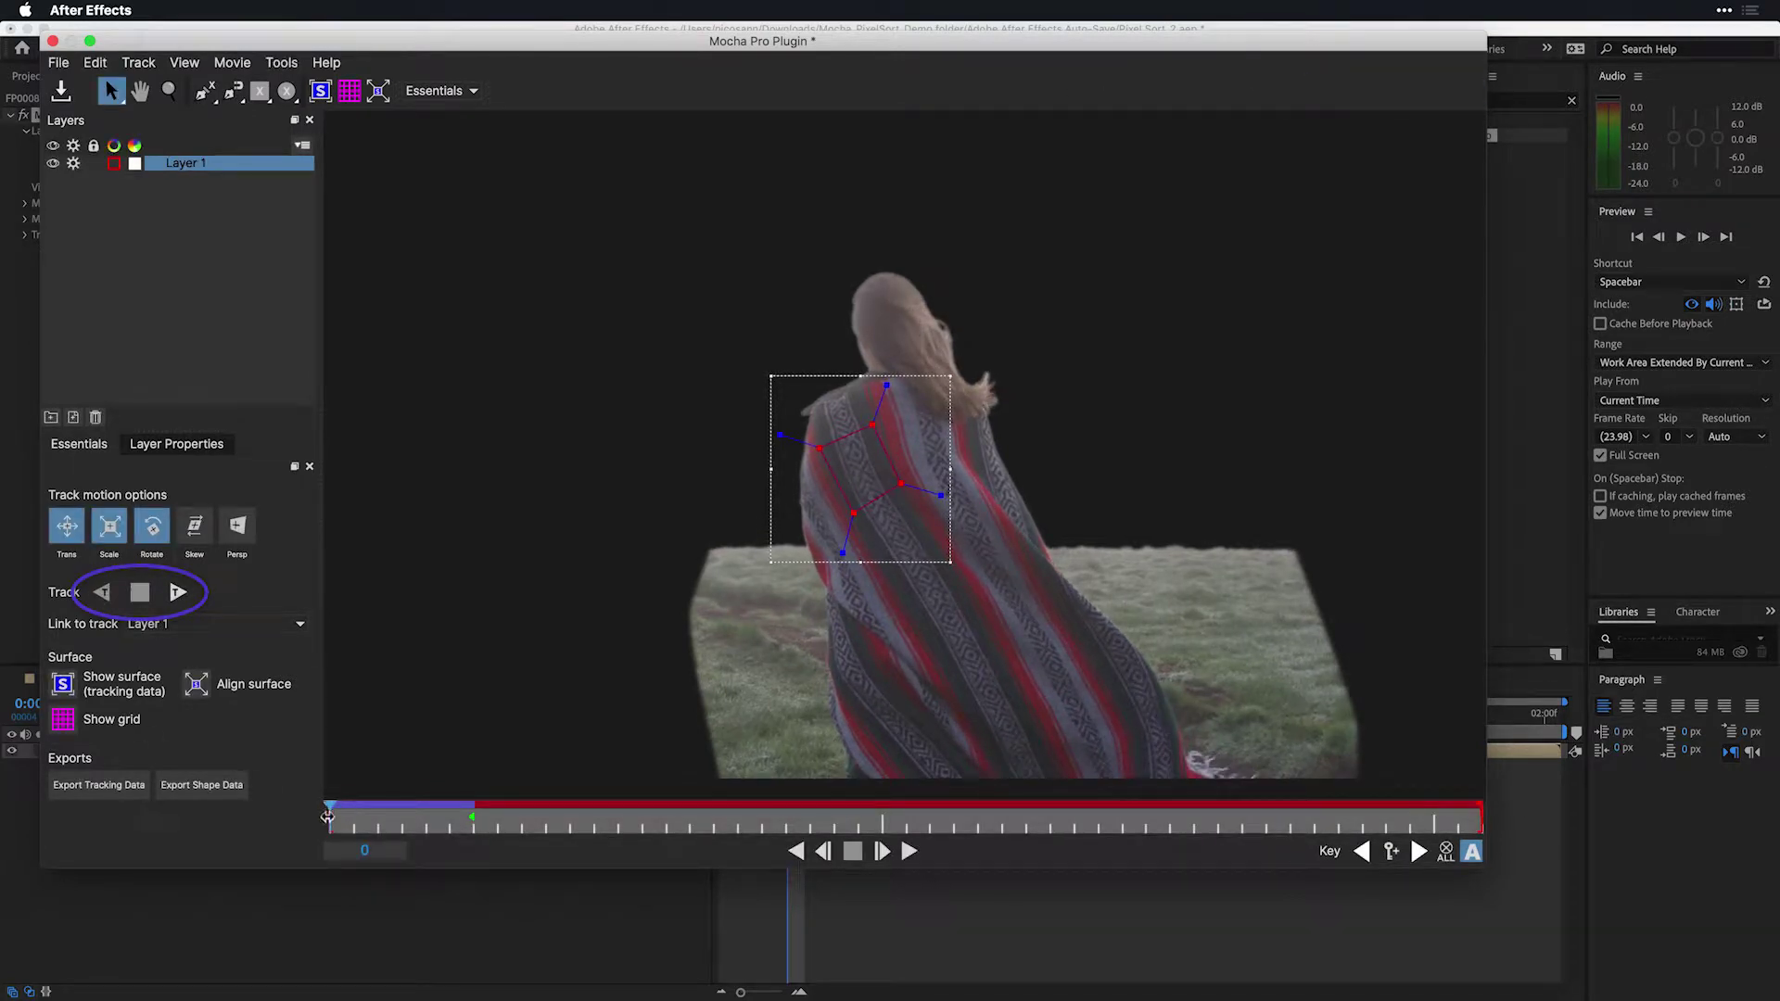
drag(327, 816, 473, 824)
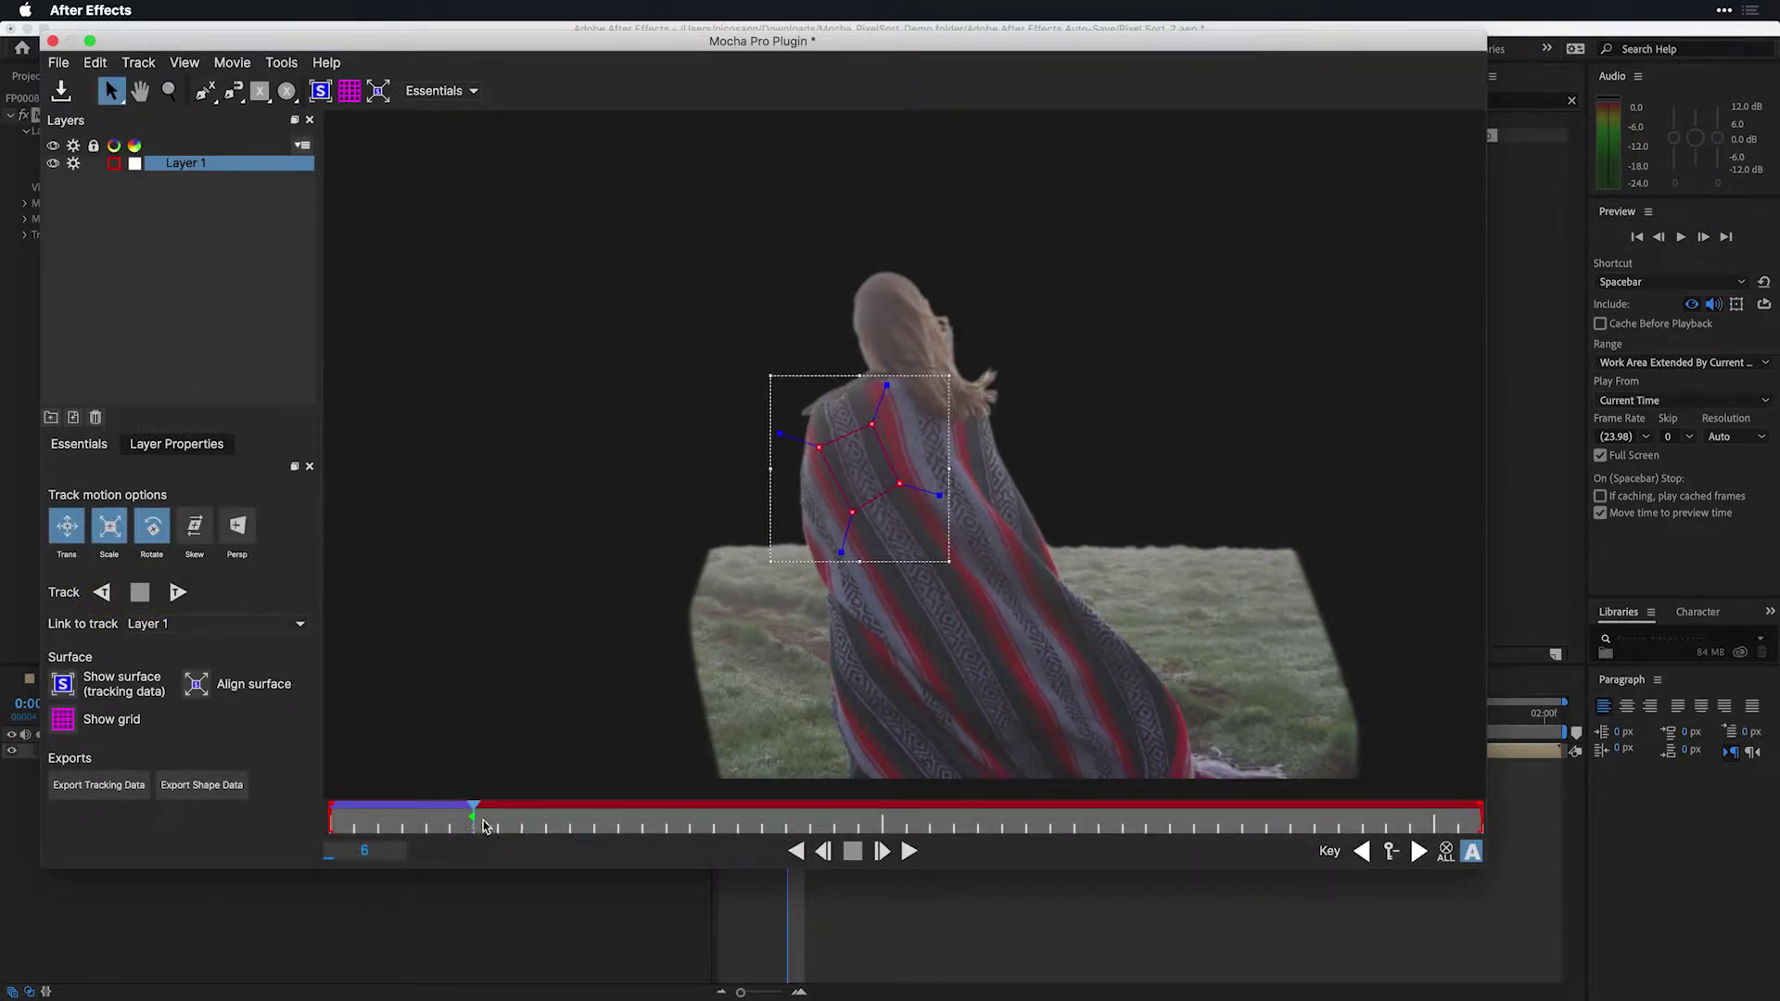
Step: Track the cloak shape forward to frame 48, rename Layer 1 to 'Track' and colour it green
click(177, 593)
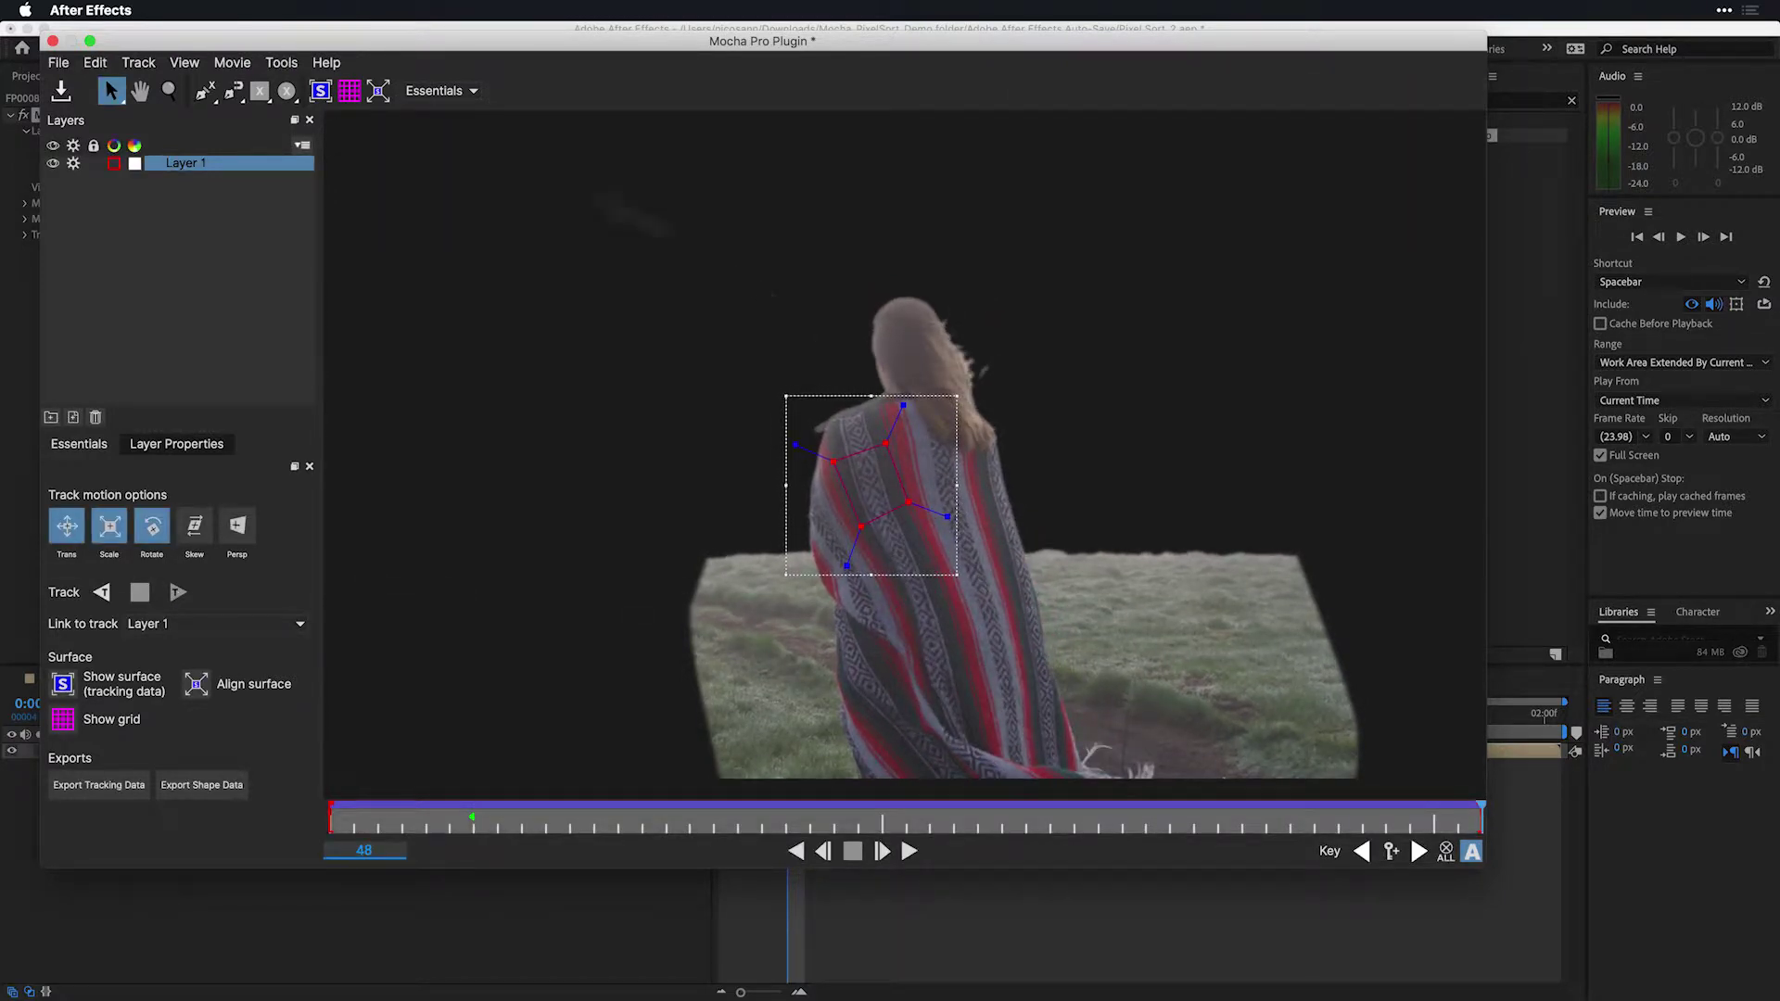
double_click(189, 164)
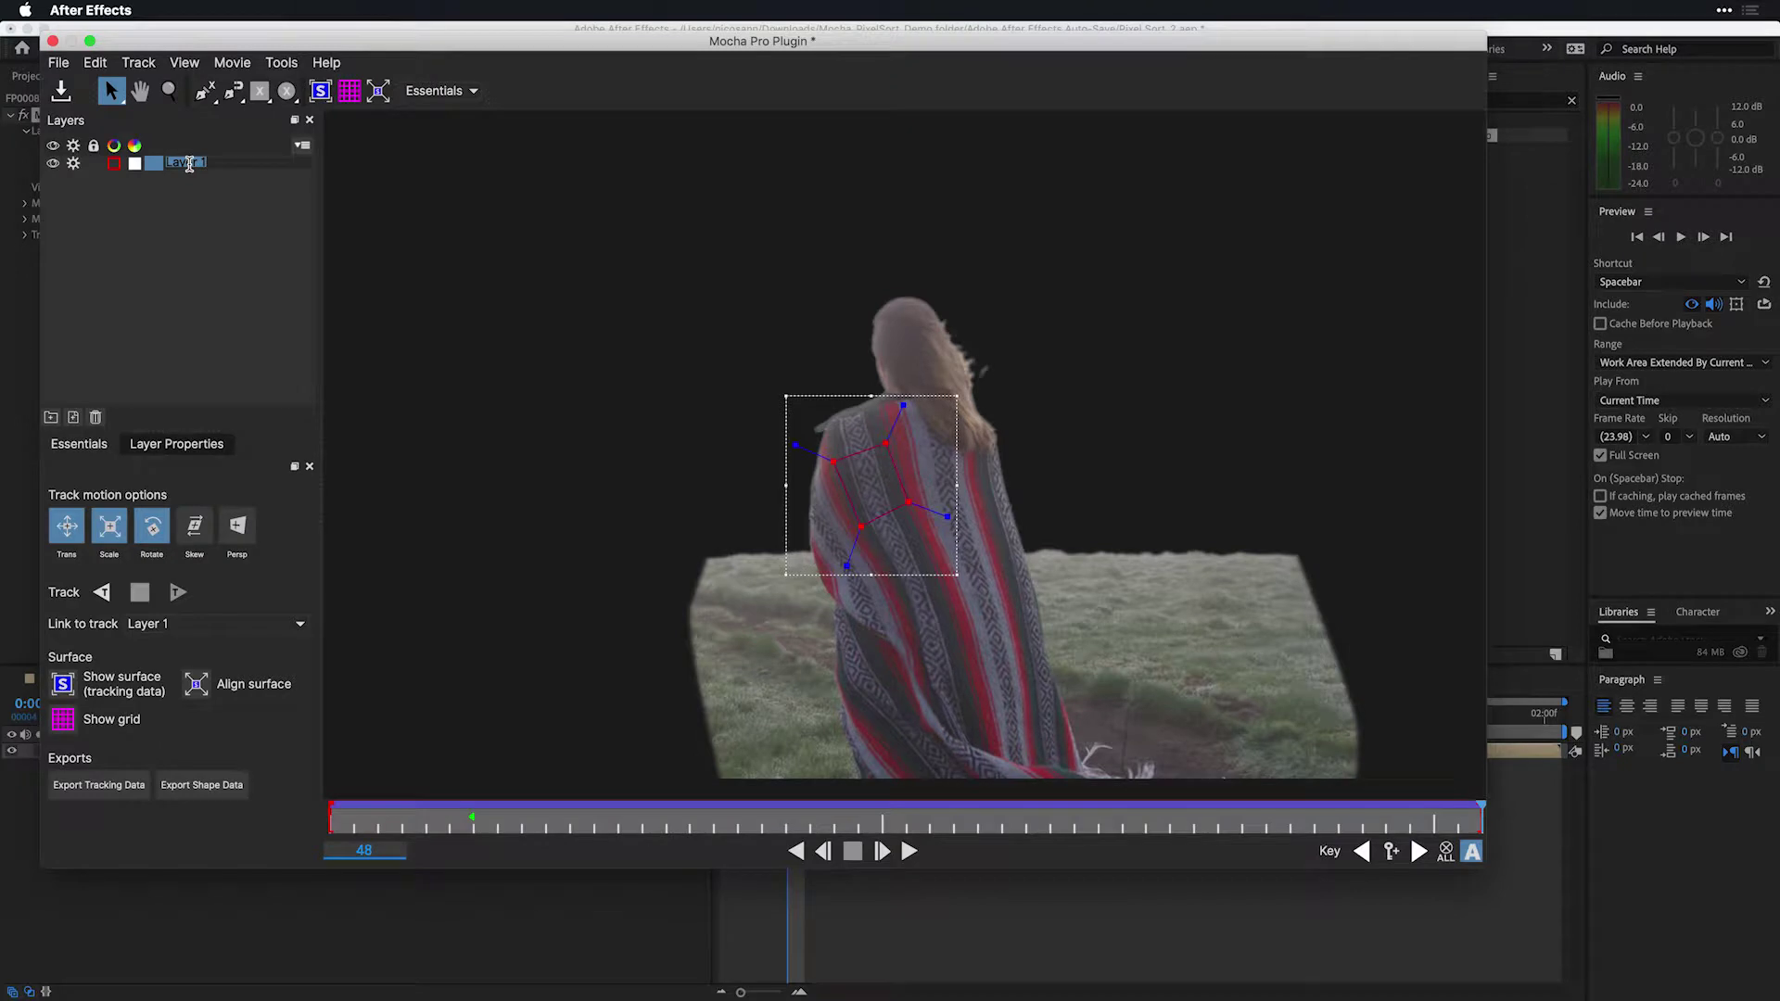
text(Track)
key(Return)
click(113, 164)
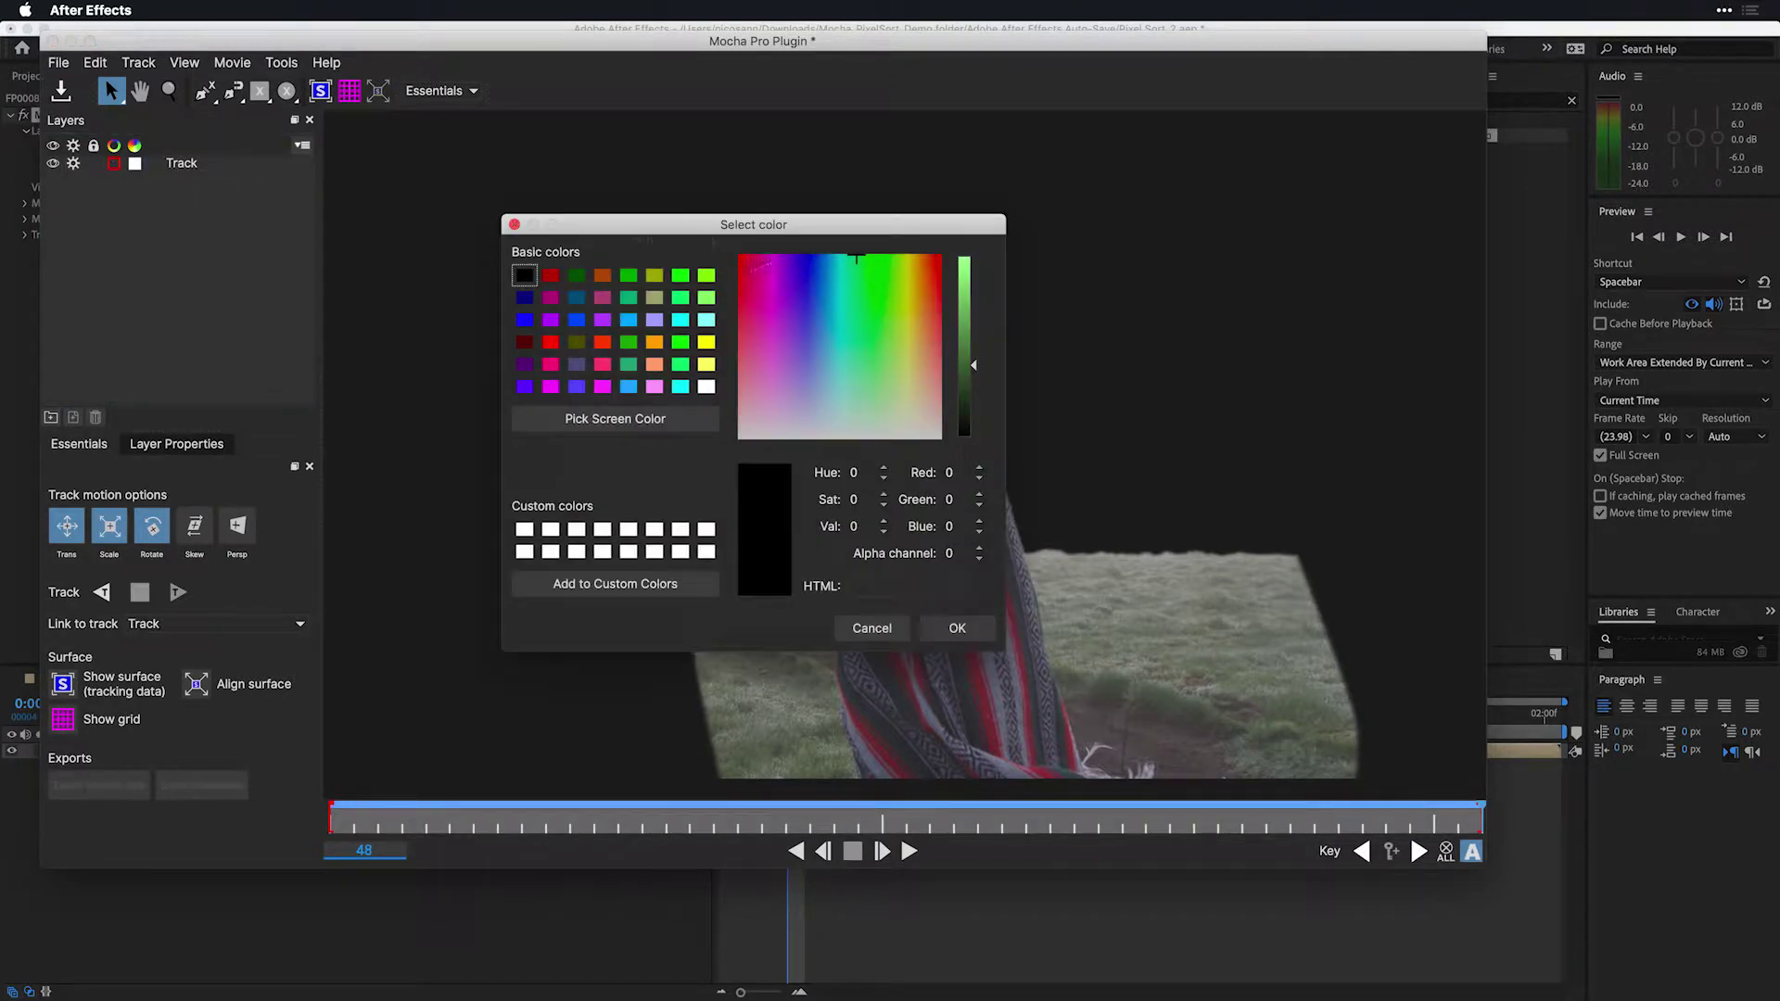
click(678, 276)
click(957, 628)
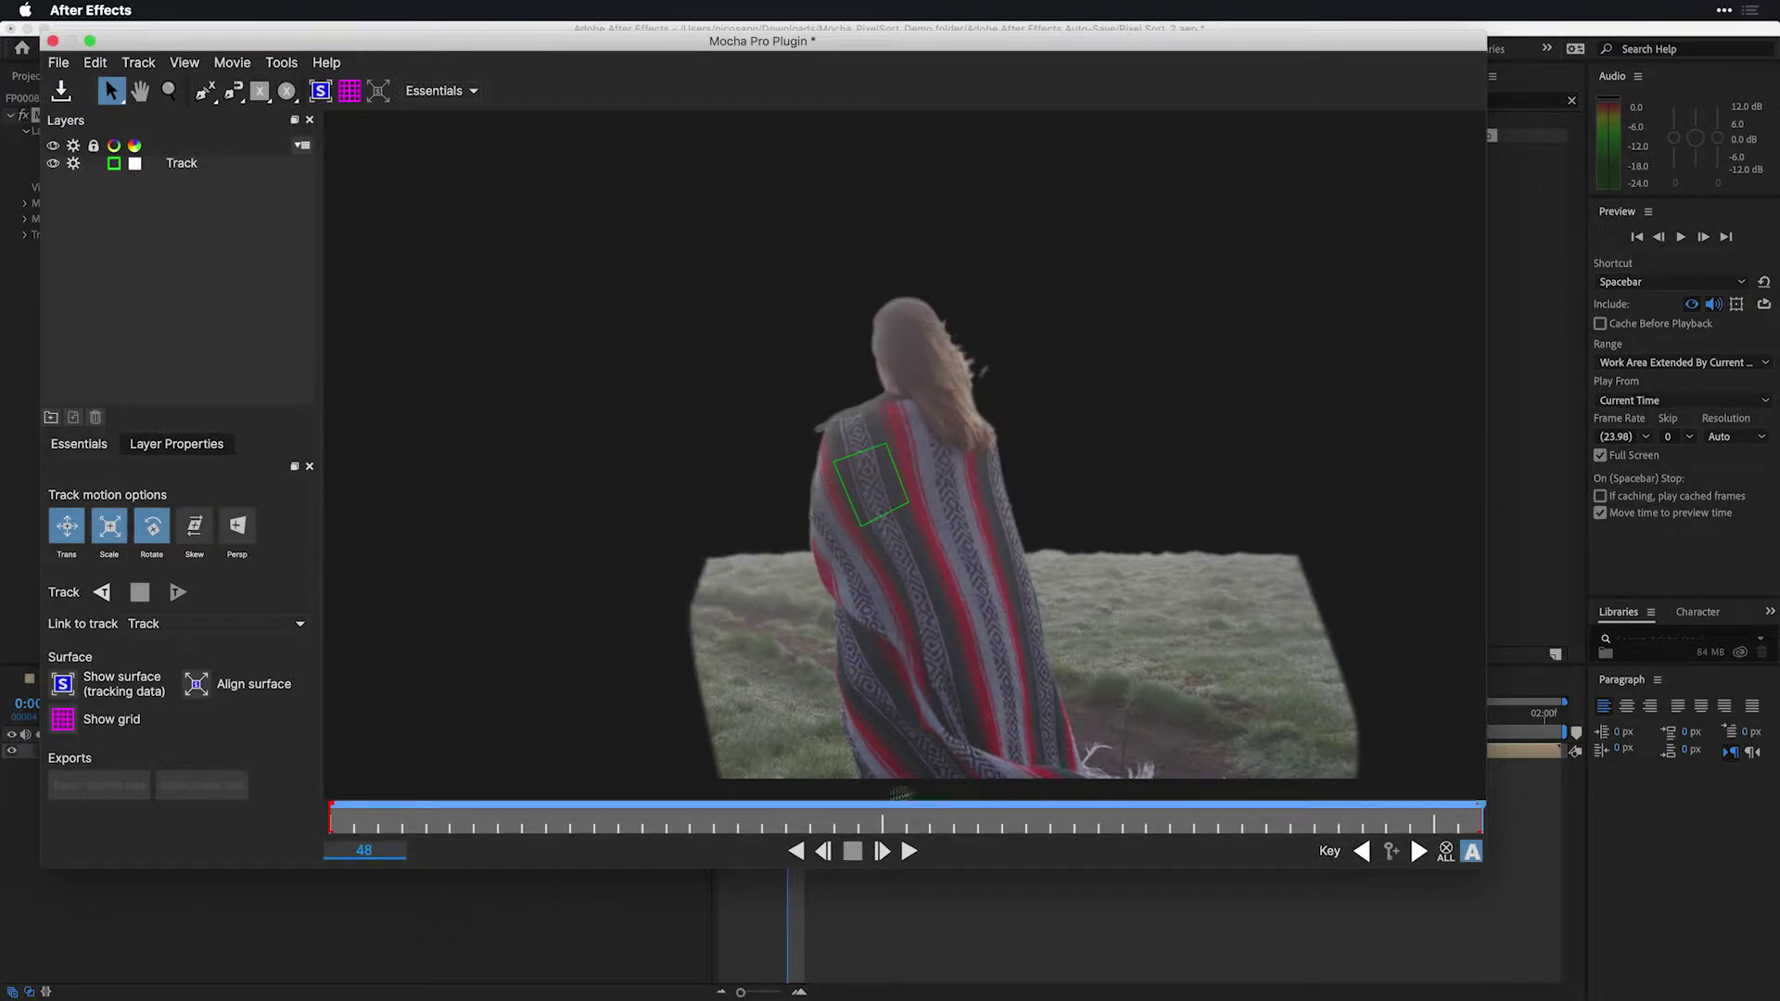
Step: Review the cloak track from frame 3 through to the clip's end, then return to the first frame
text(3)
key(Return)
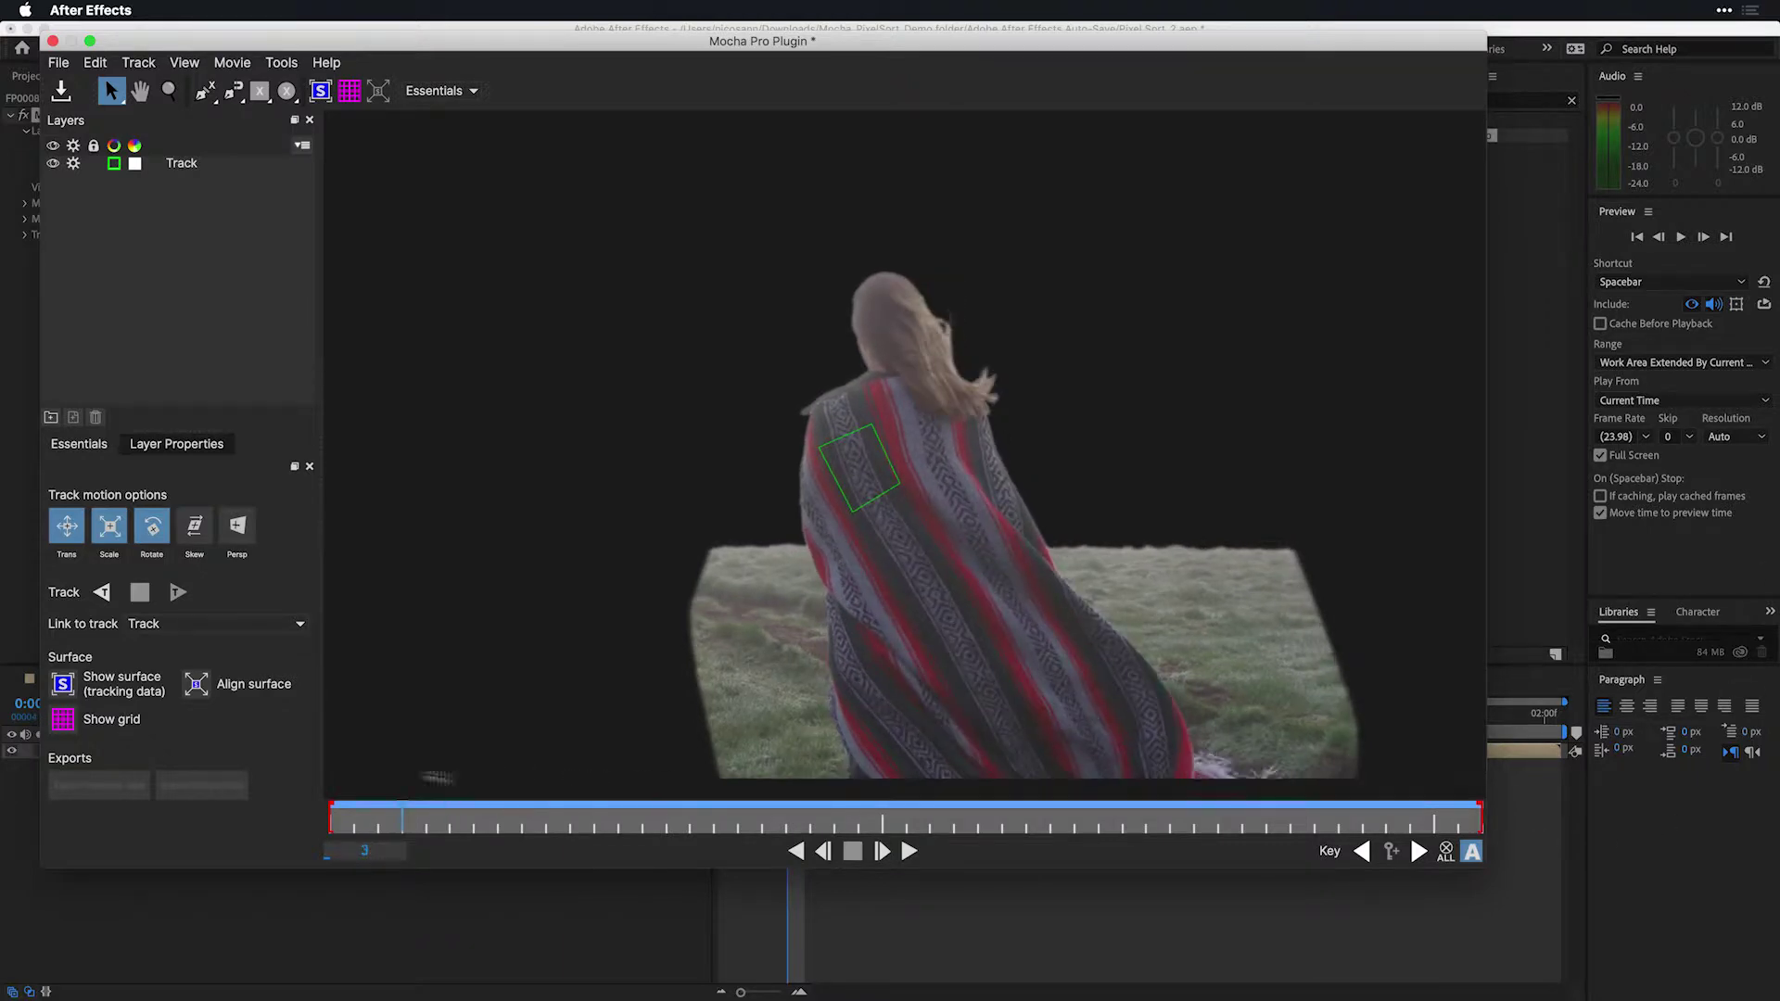
key(t)
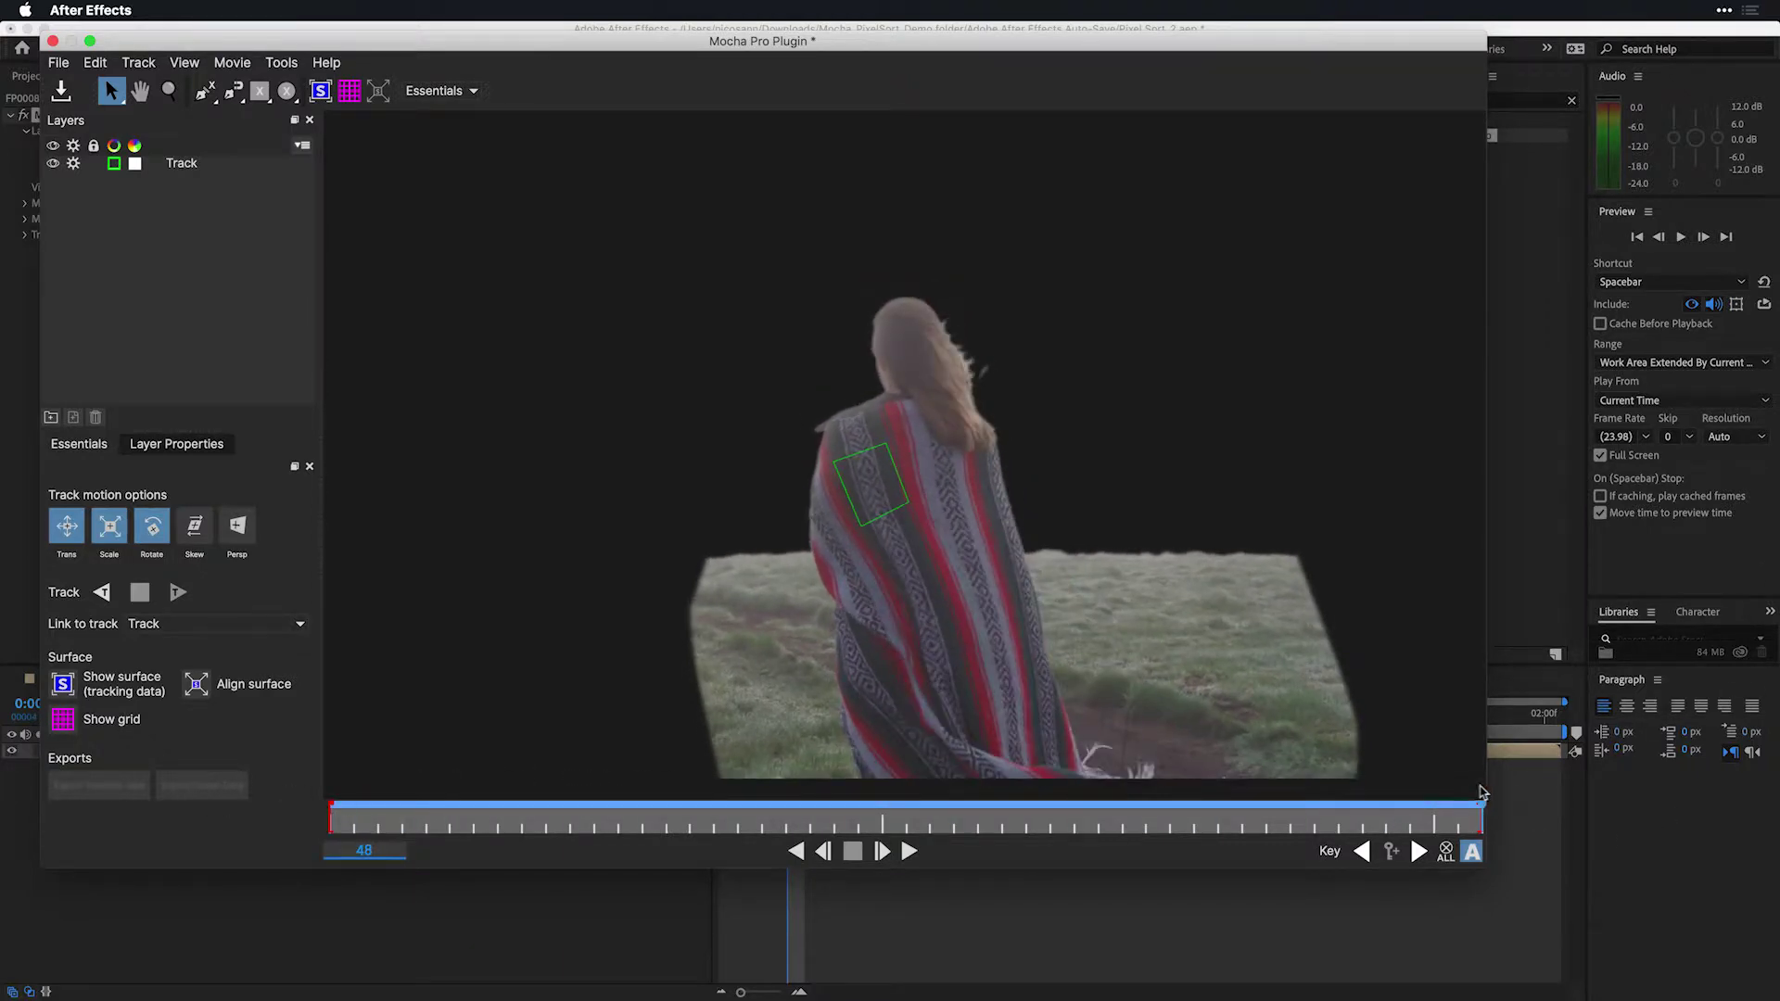
key(z)
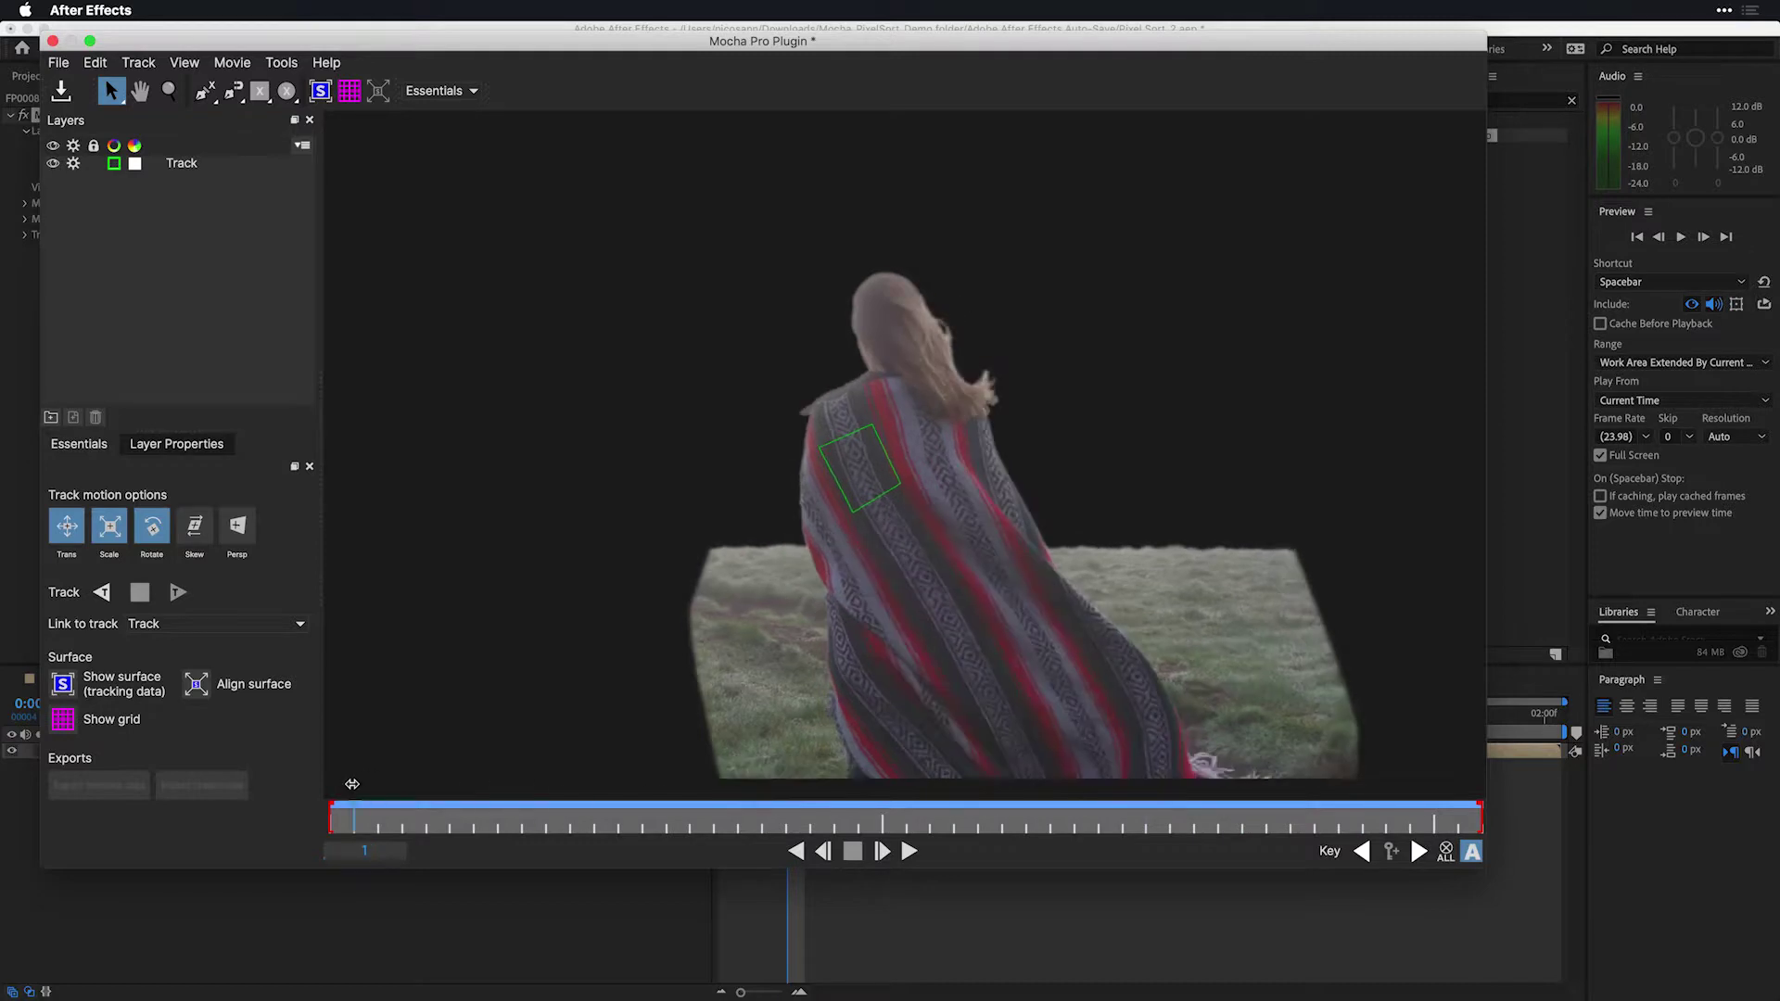
drag(360, 787, 1410, 812)
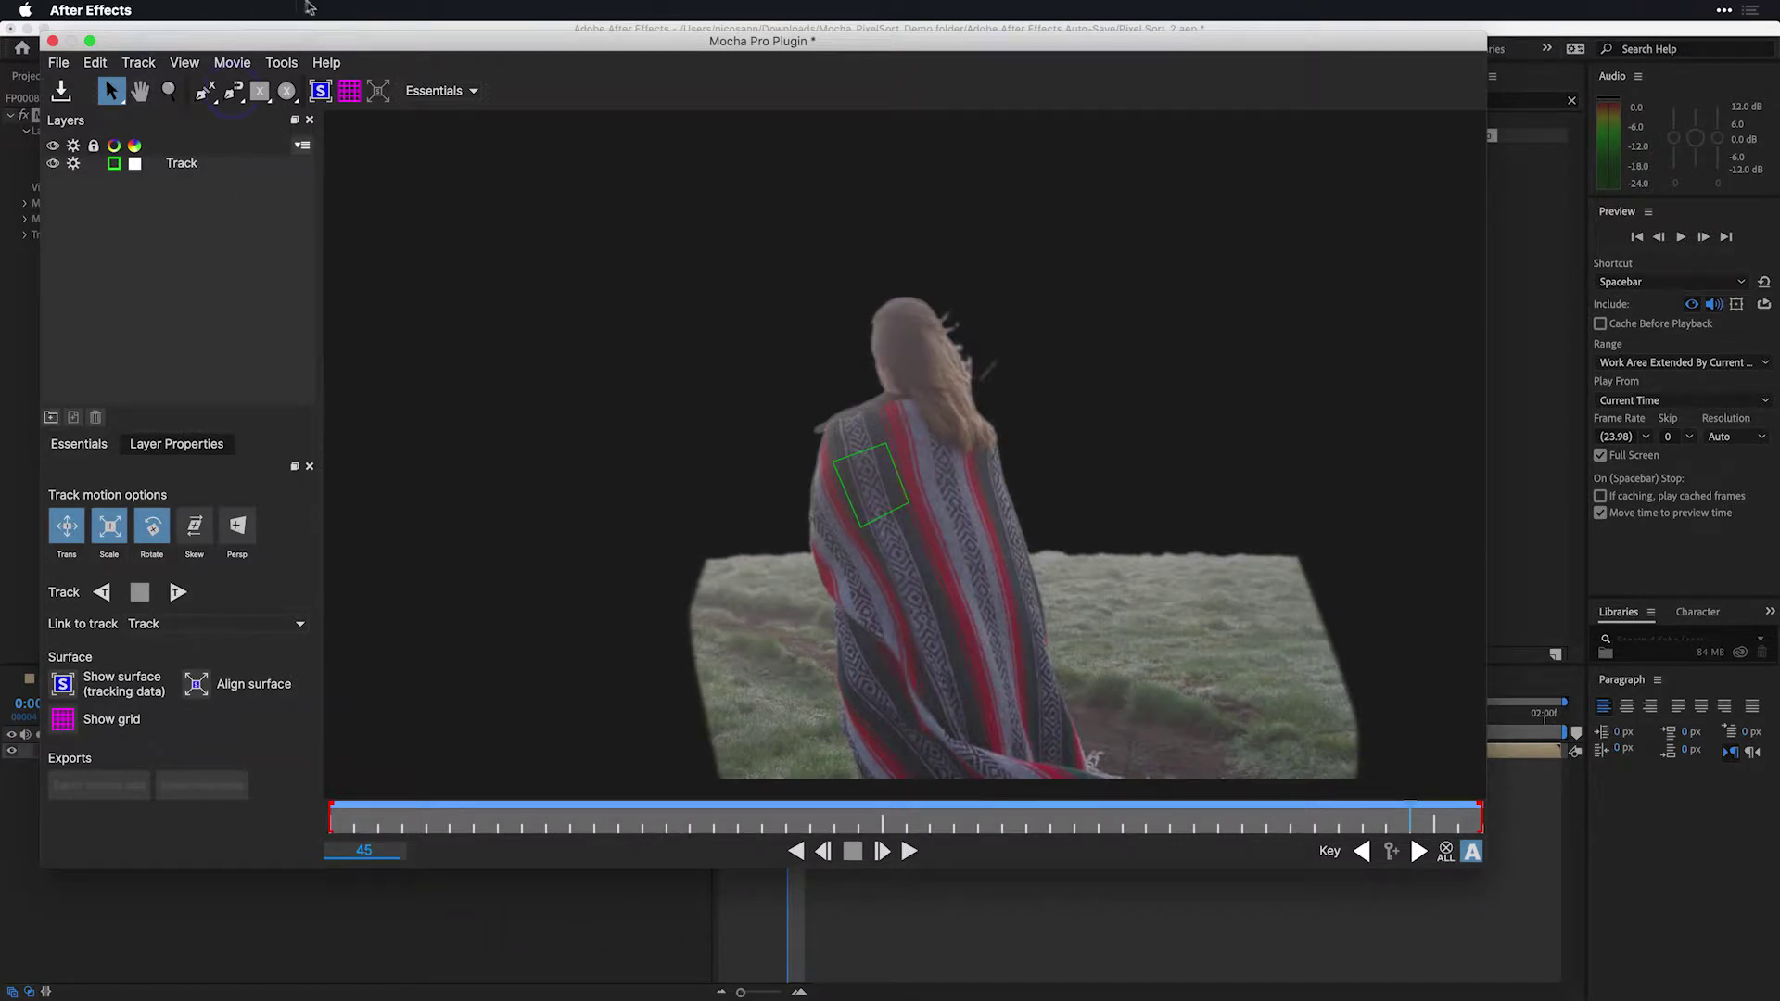
key(Home)
Step: With the magnetic spline tool, trace the cloak's left edge down to its bottom
click(204, 93)
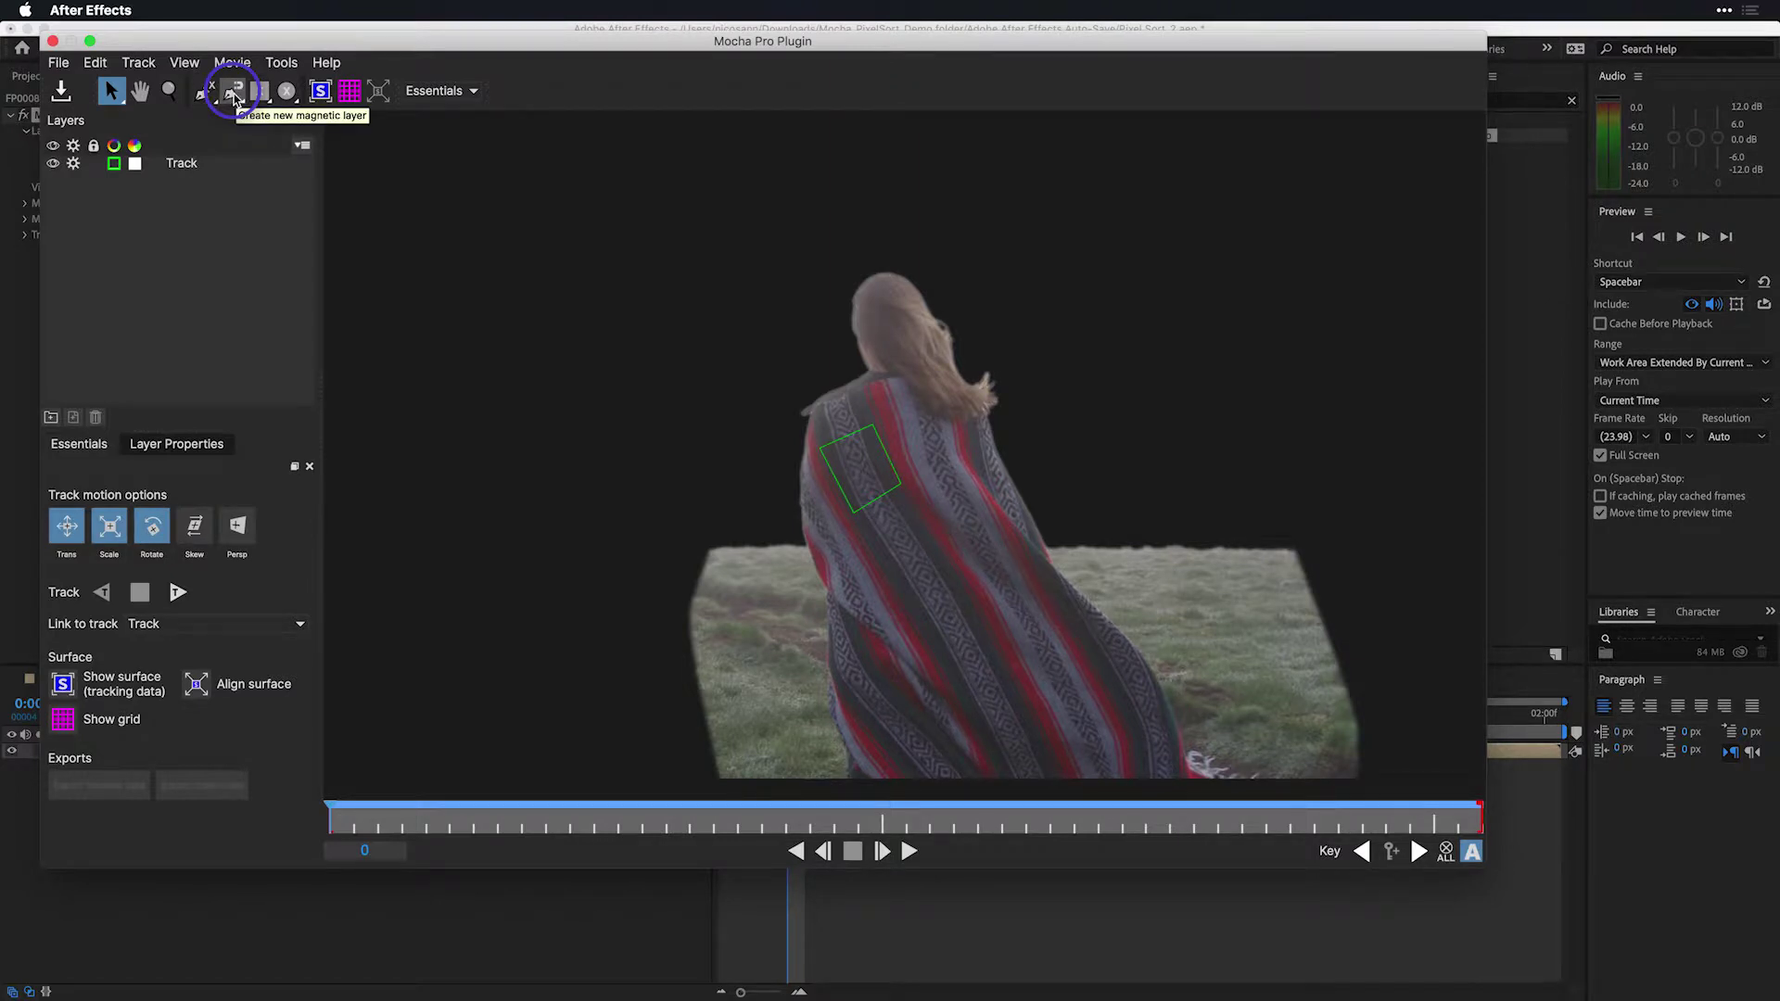
click(234, 93)
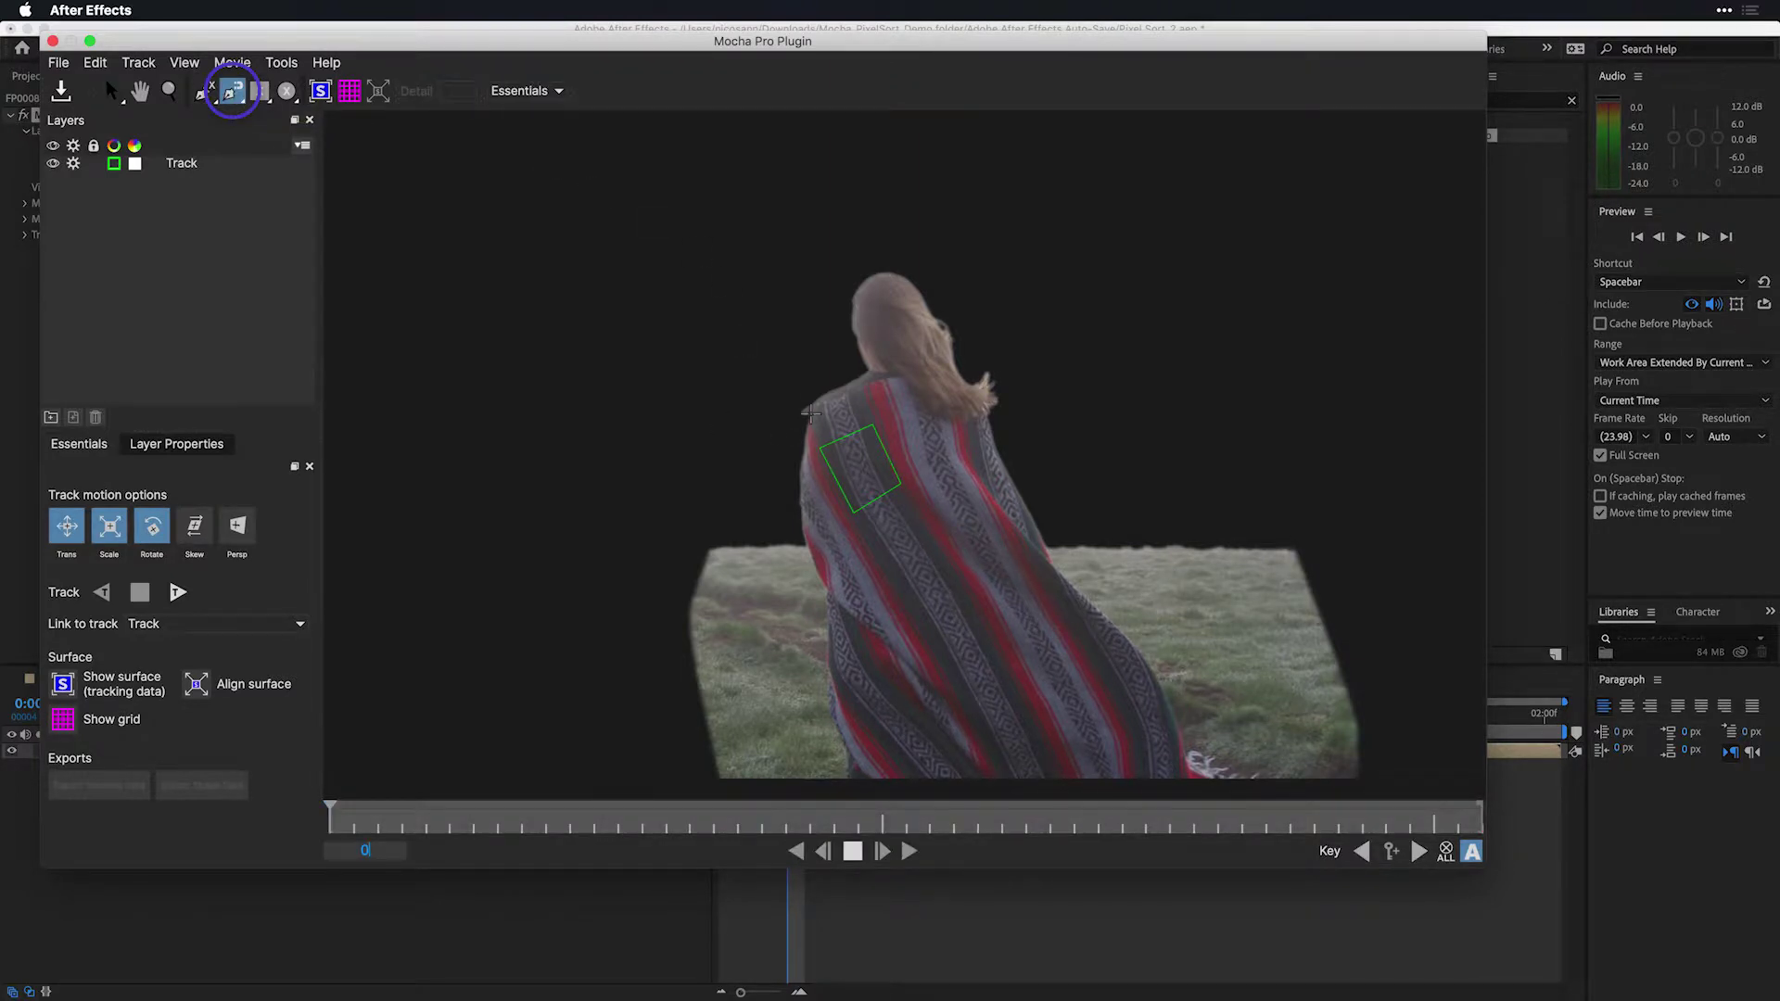
drag(810, 417, 795, 505)
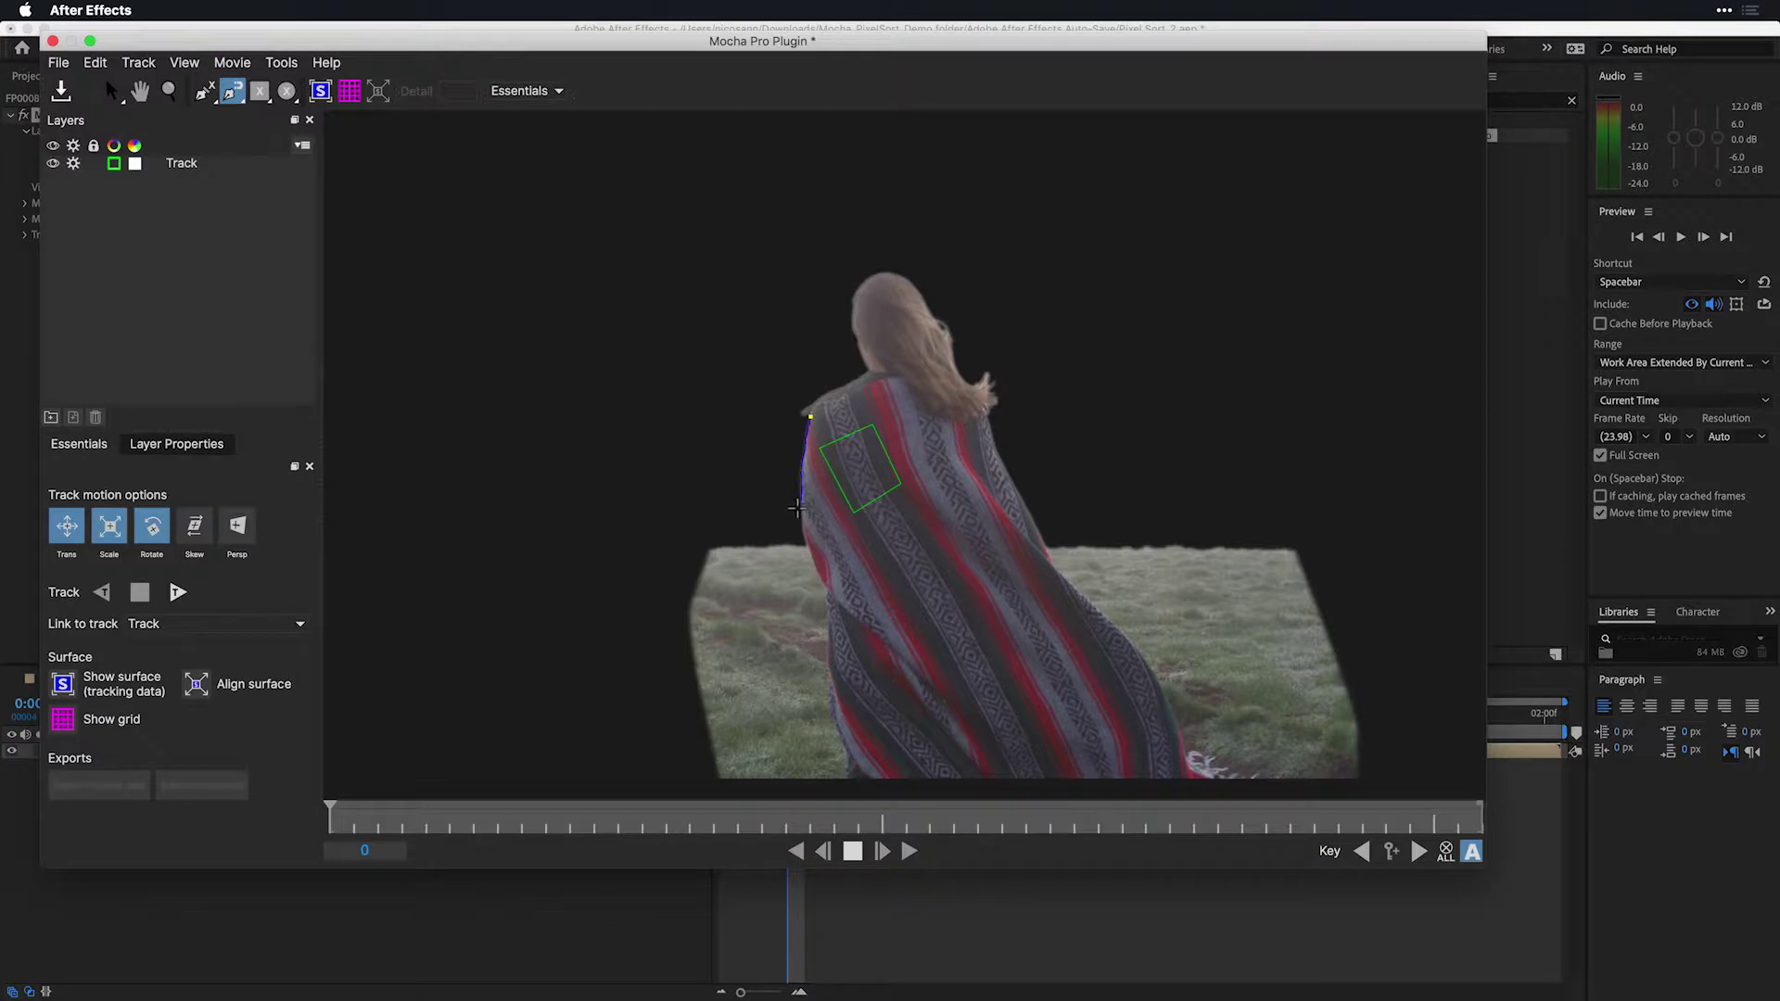
click(797, 508)
click(851, 776)
key(z)
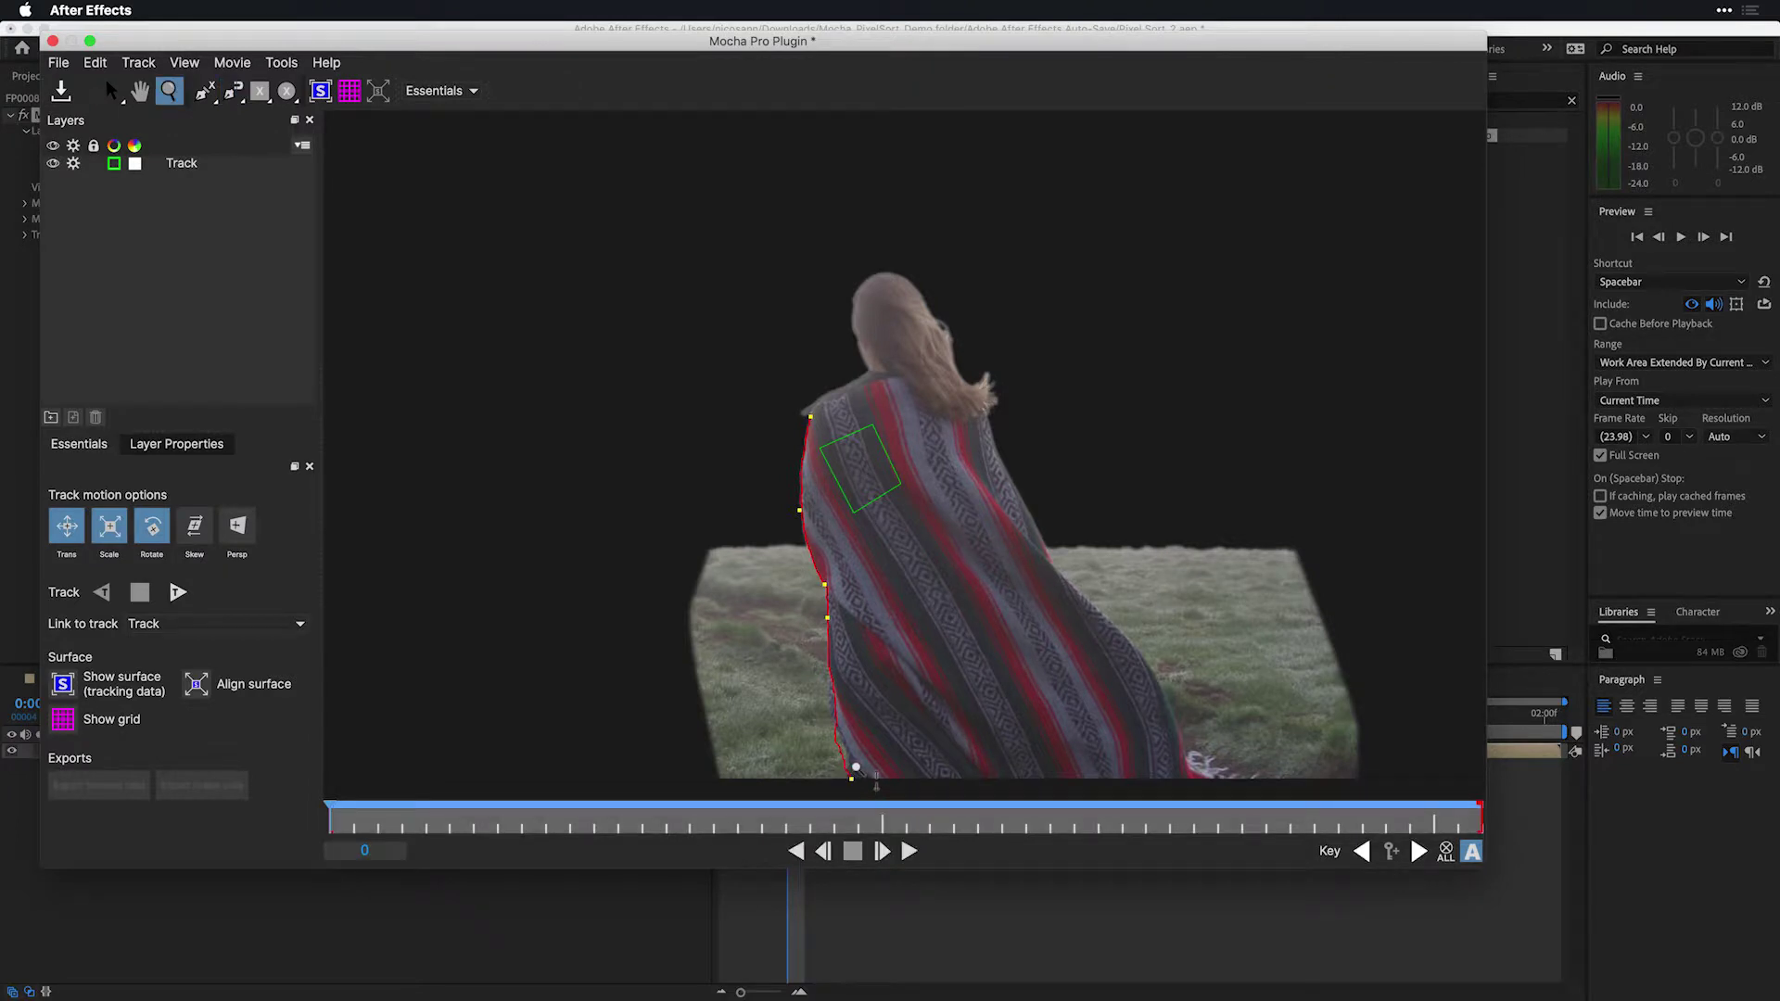
drag(851, 777, 935, 890)
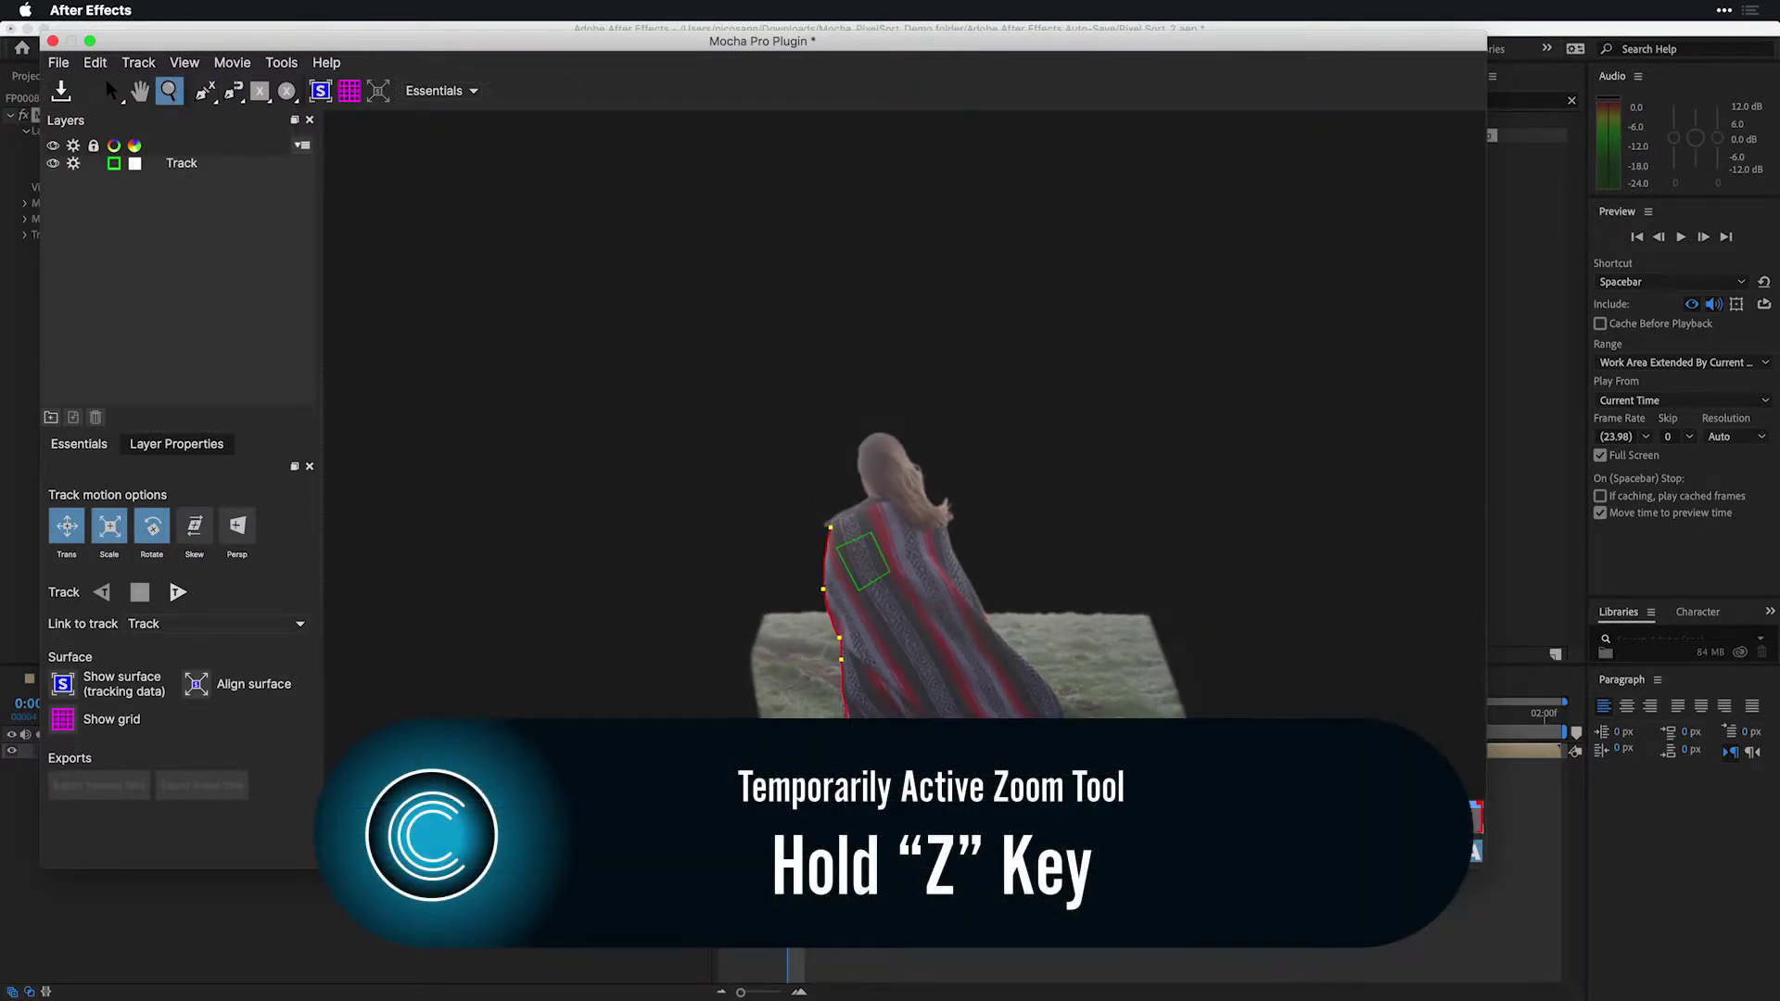
key(x)
drag(815, 640, 676, 433)
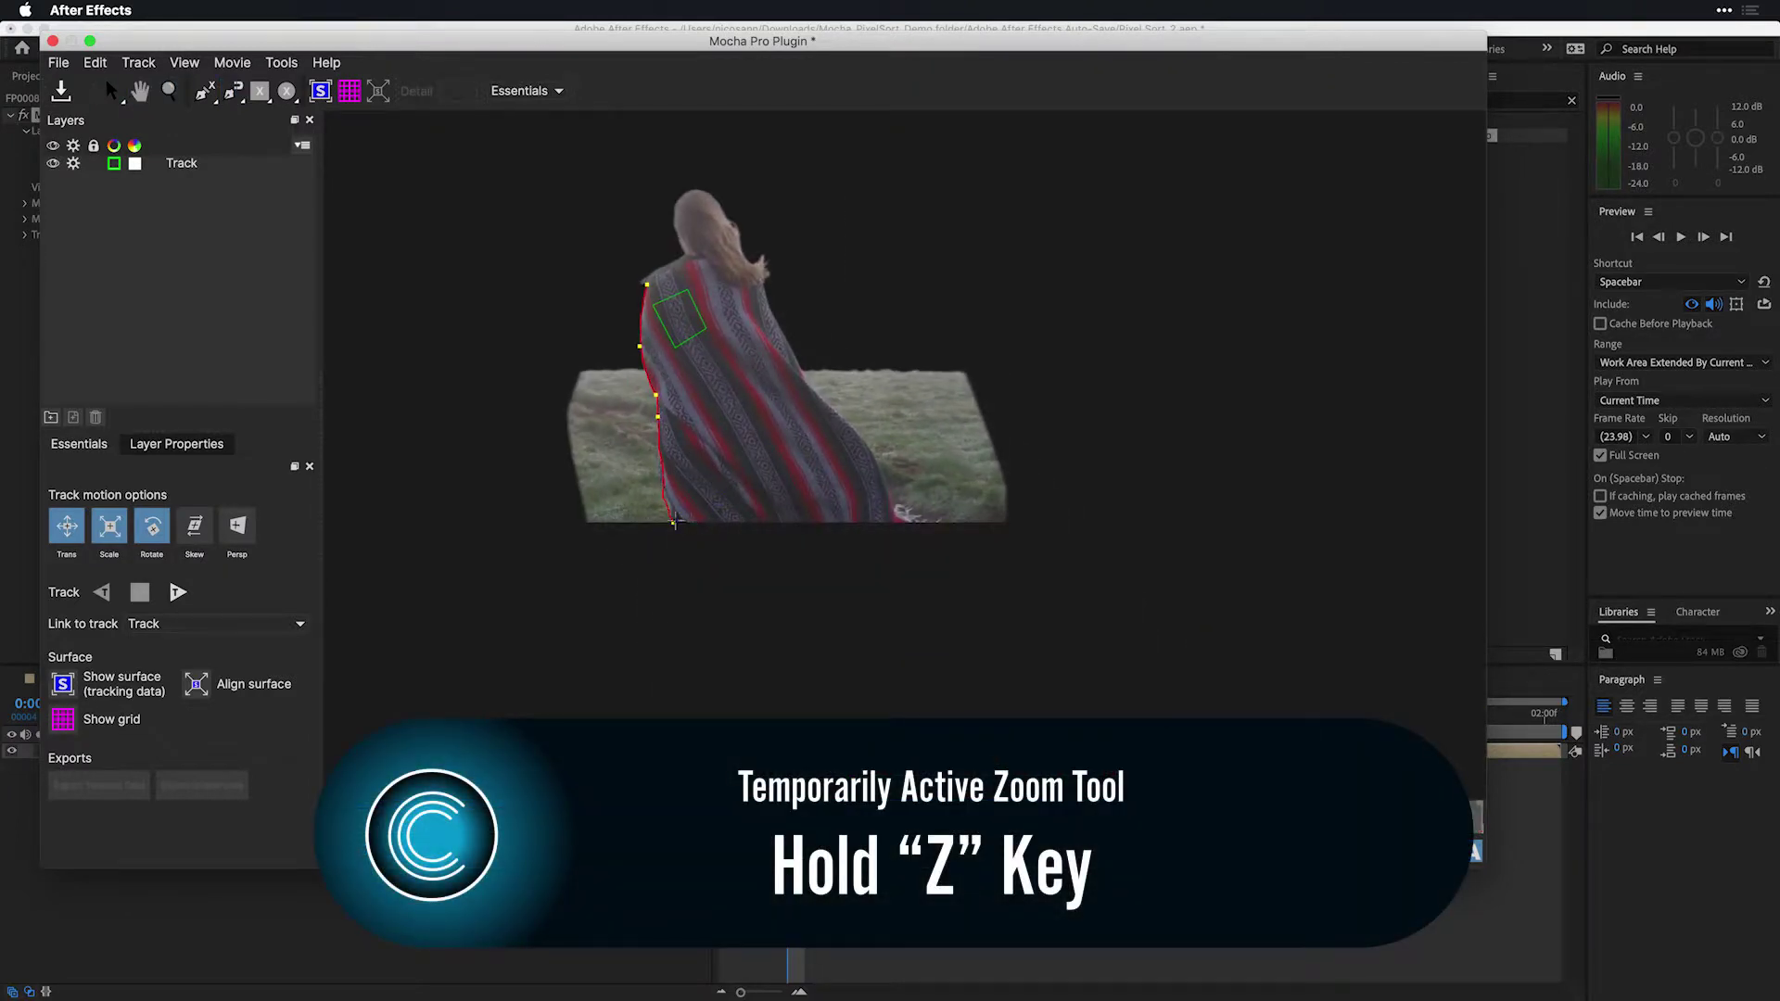
Step: Continue the outline up the right side and around her head, closing it as Layer 2
click(826, 525)
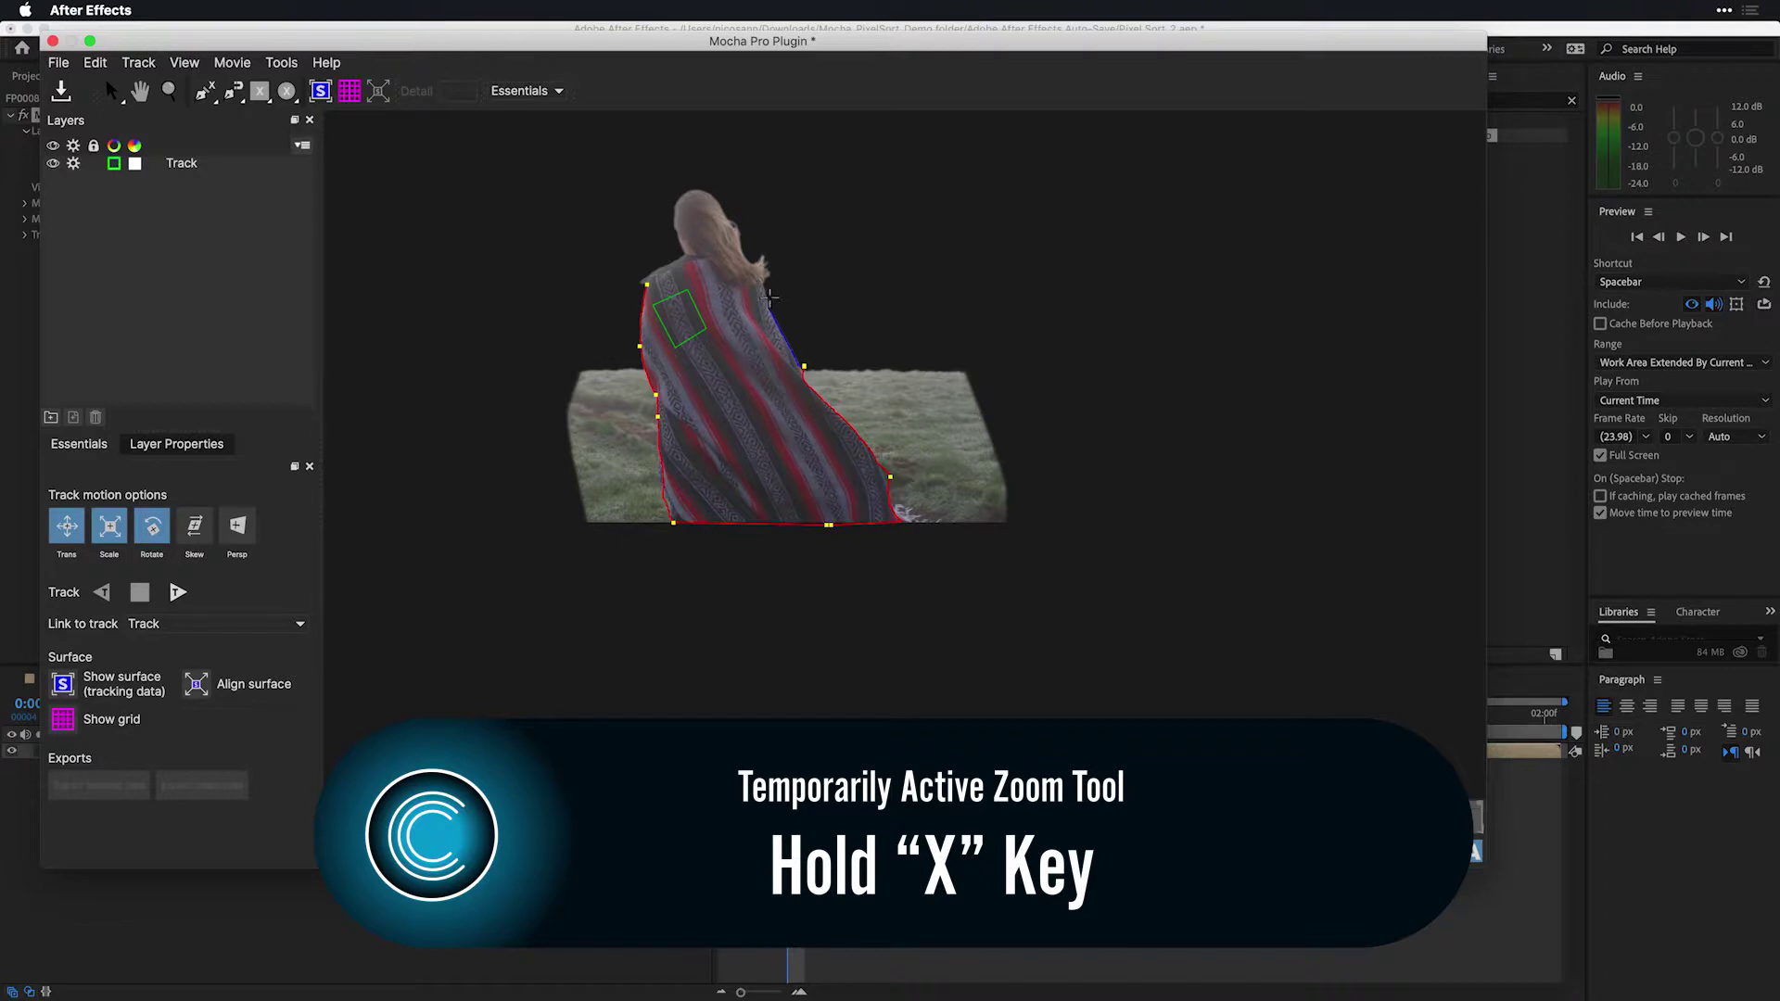
click(795, 257)
click(740, 169)
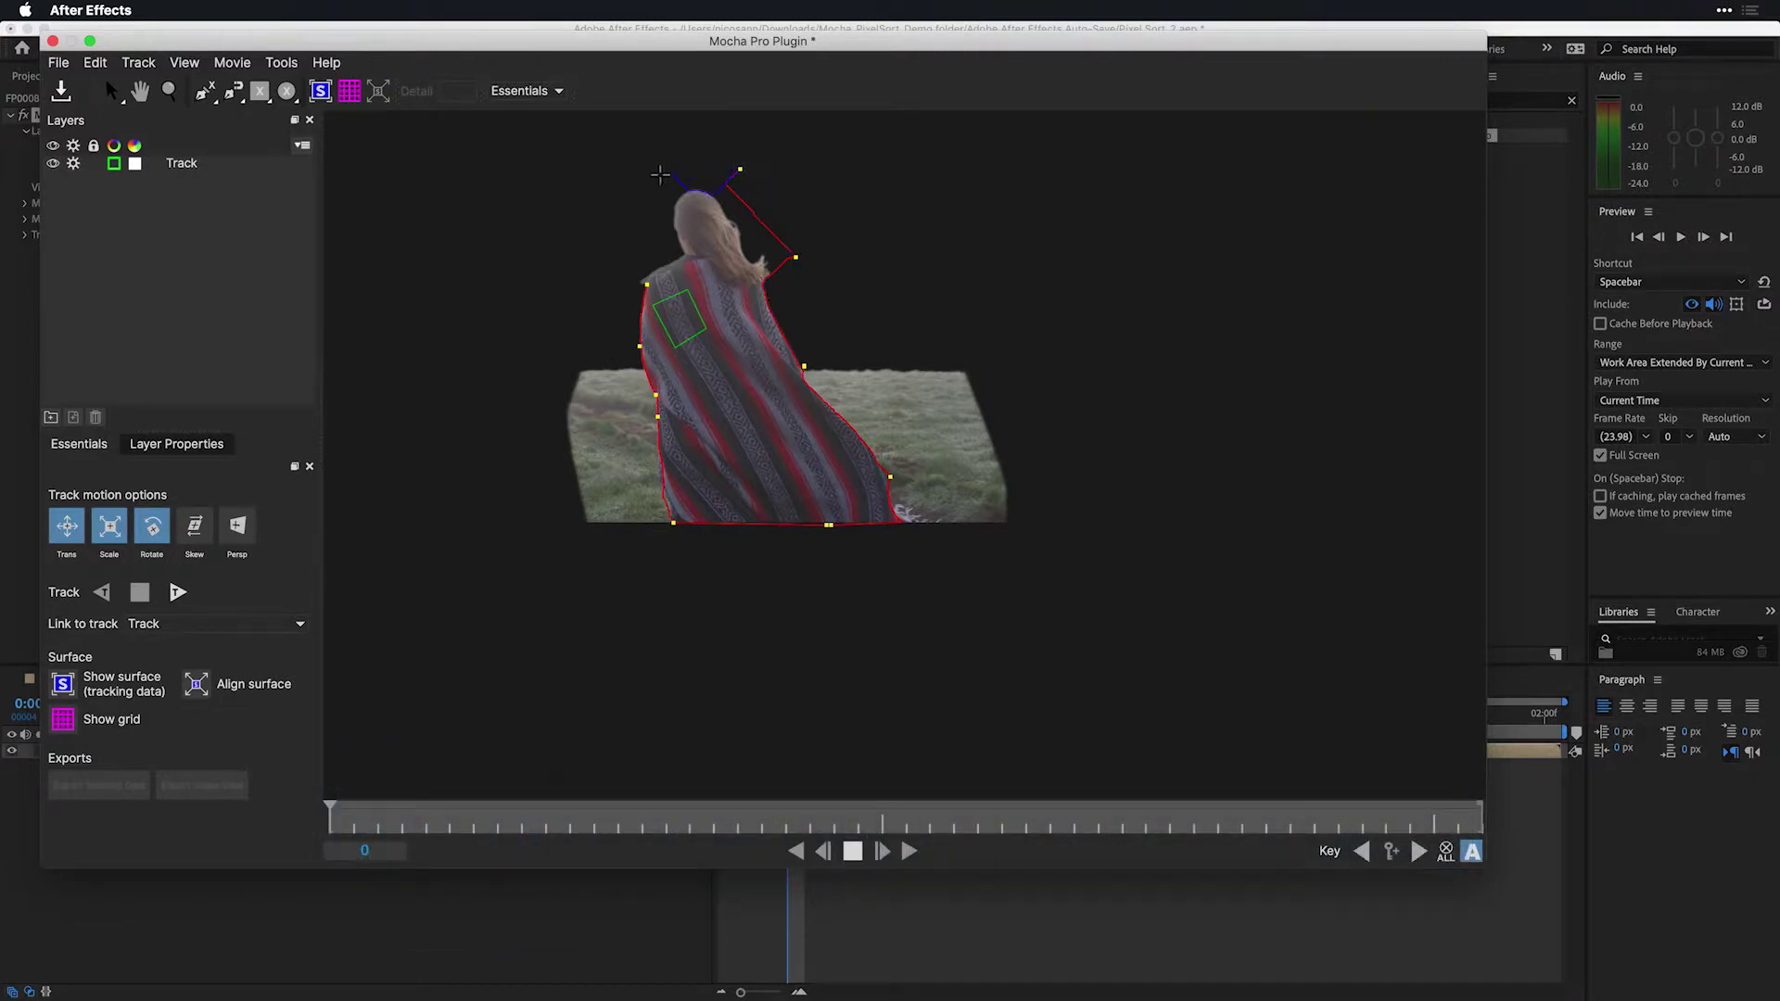
click(636, 179)
click(640, 283)
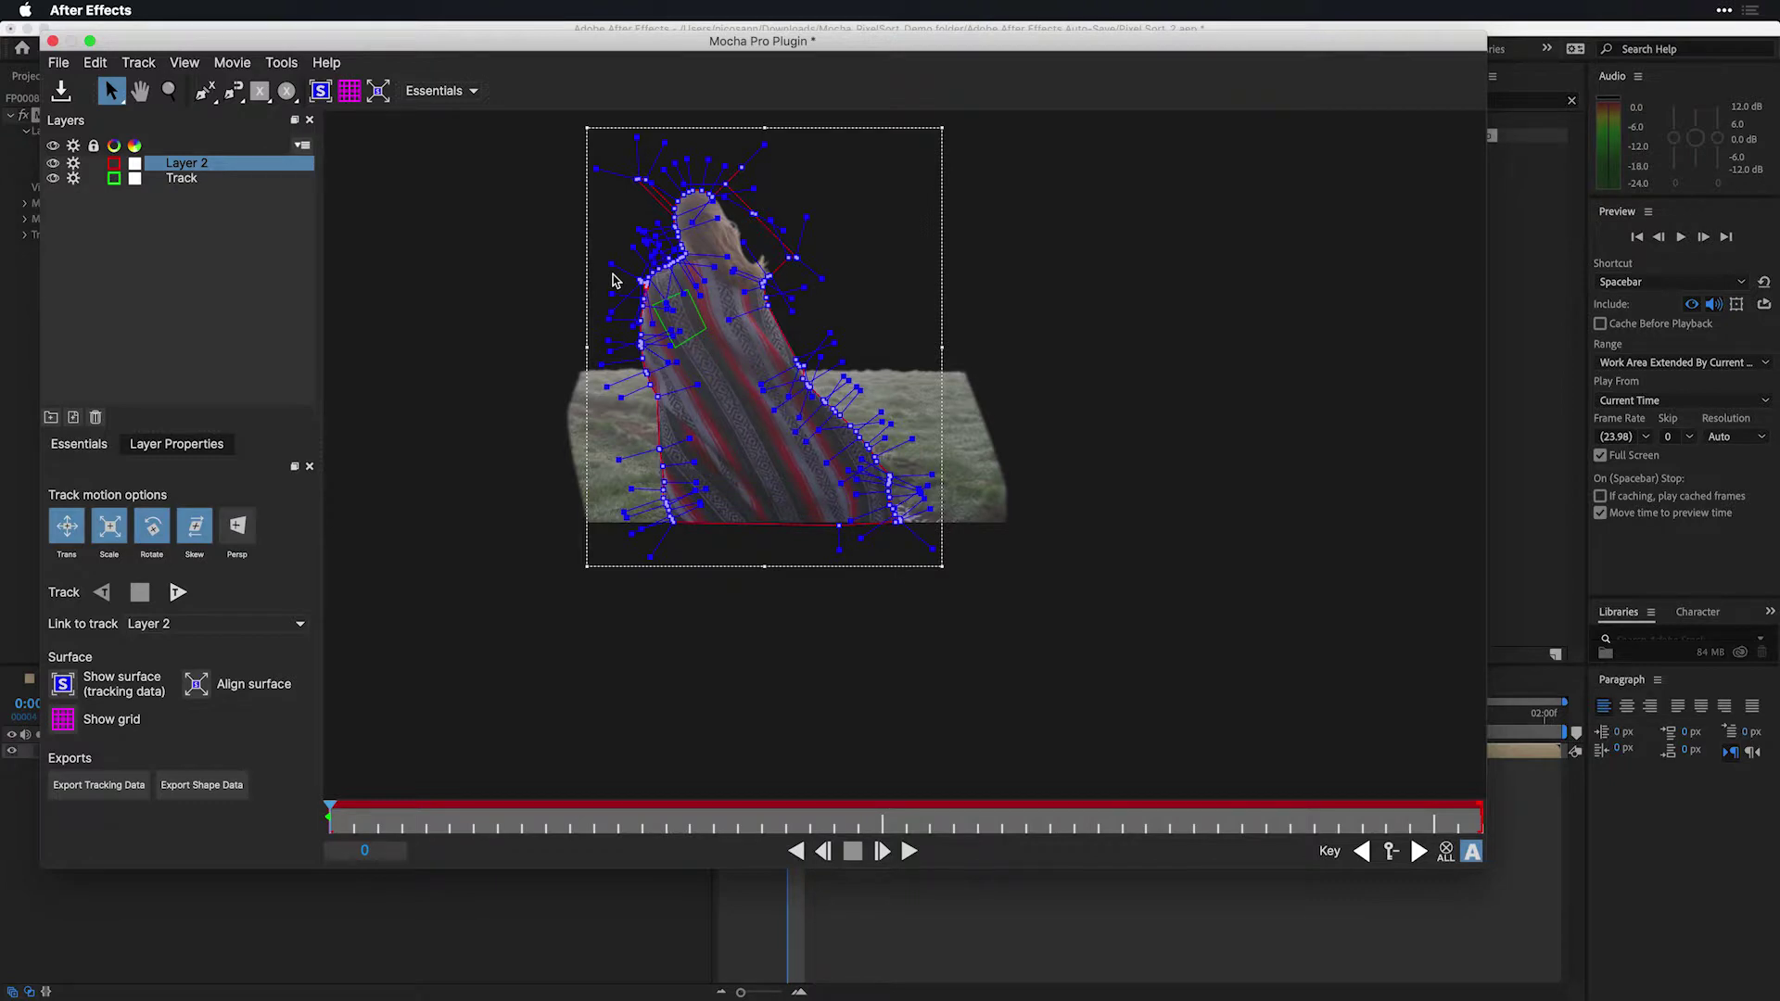
Step: Select all Layer 2 points, link the shape to the Track layer, and play through to check
key(super+a)
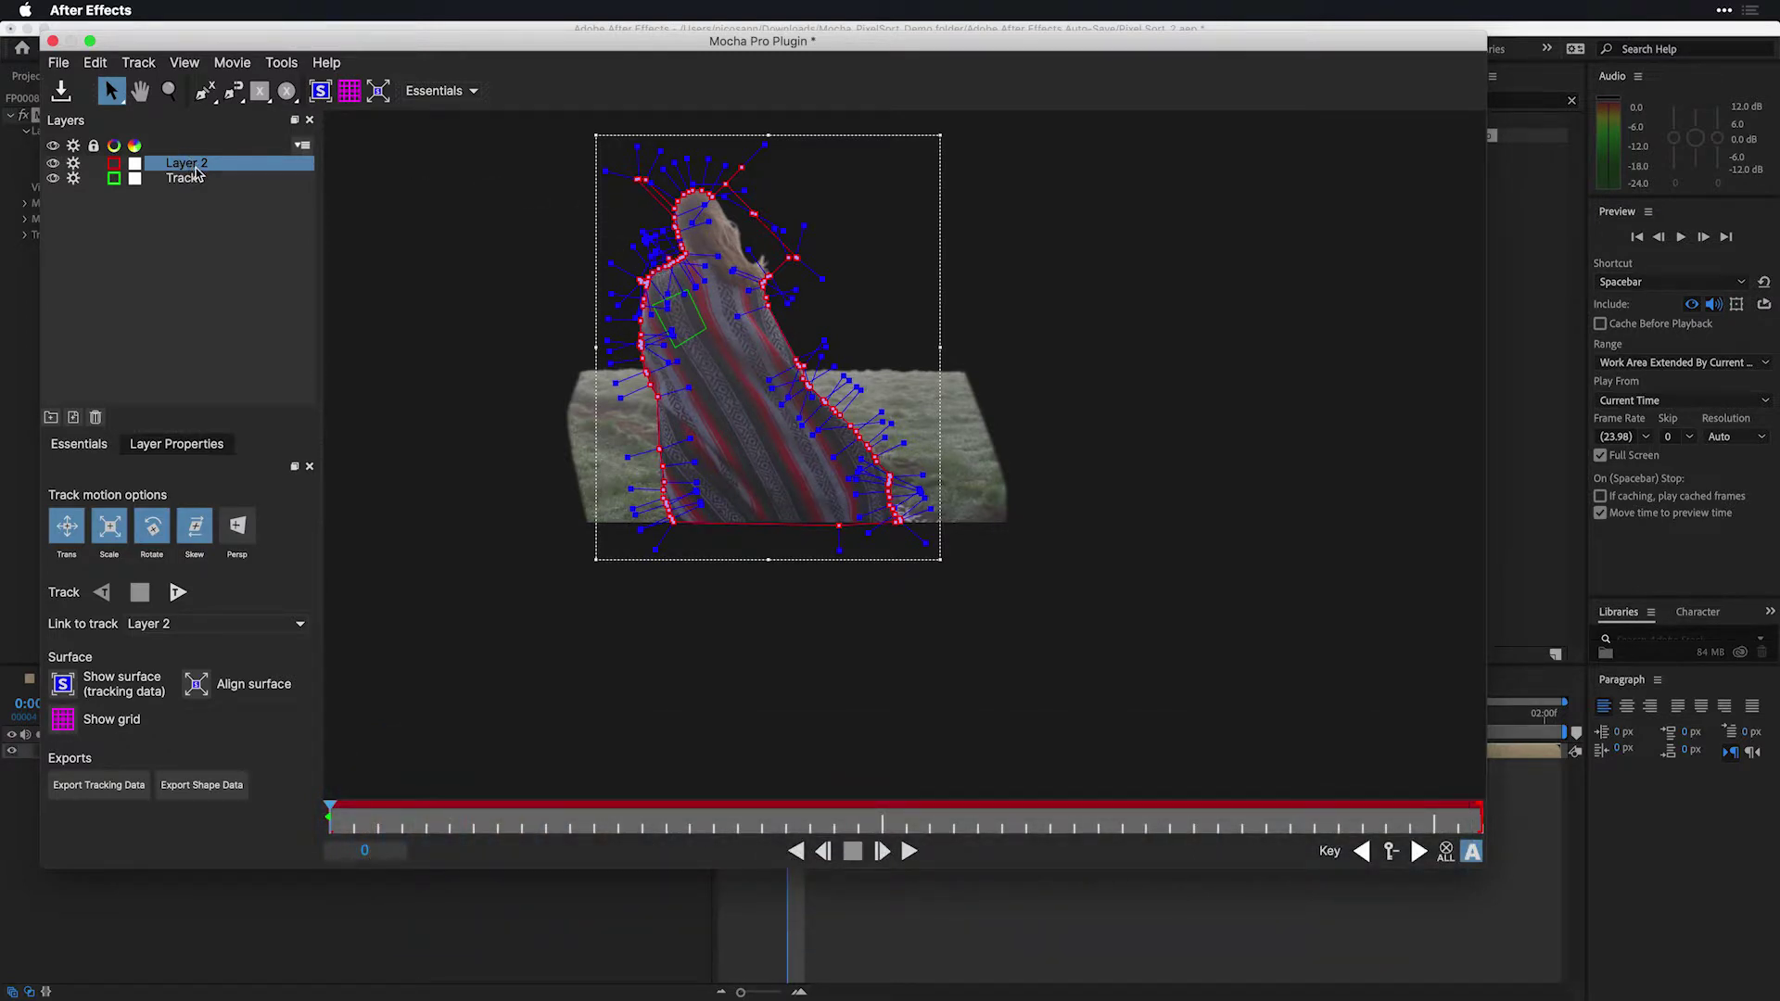
click(194, 623)
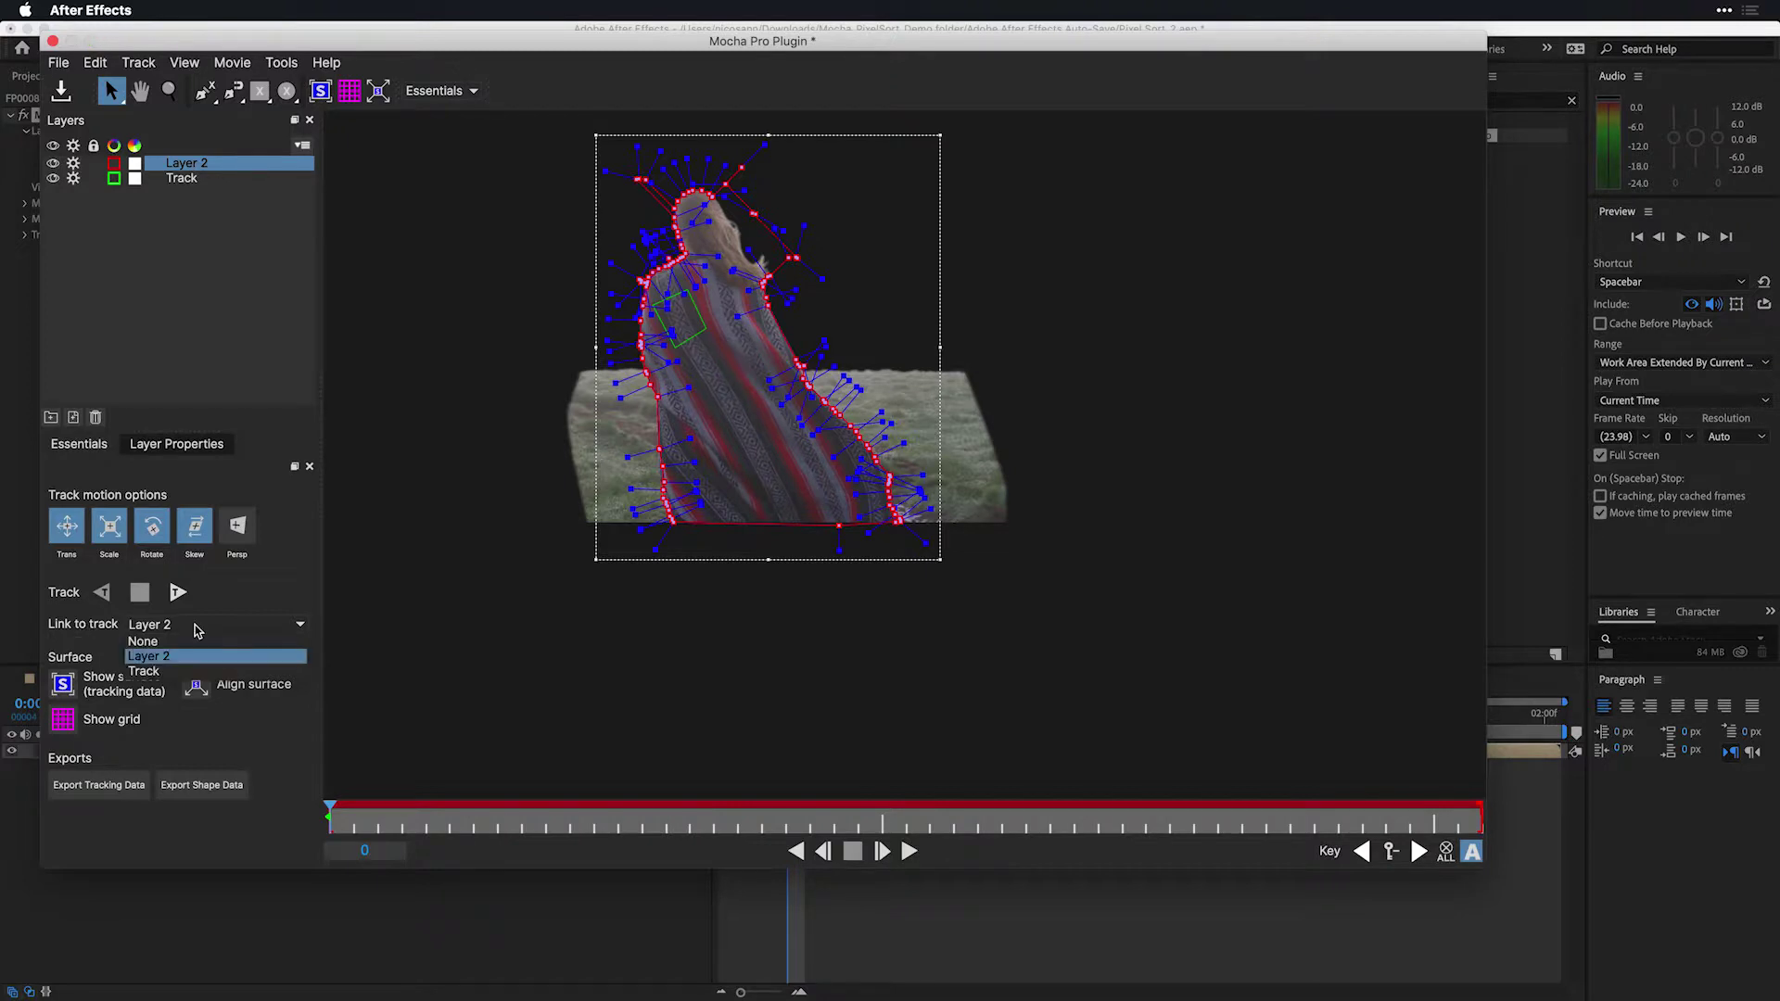
click(148, 671)
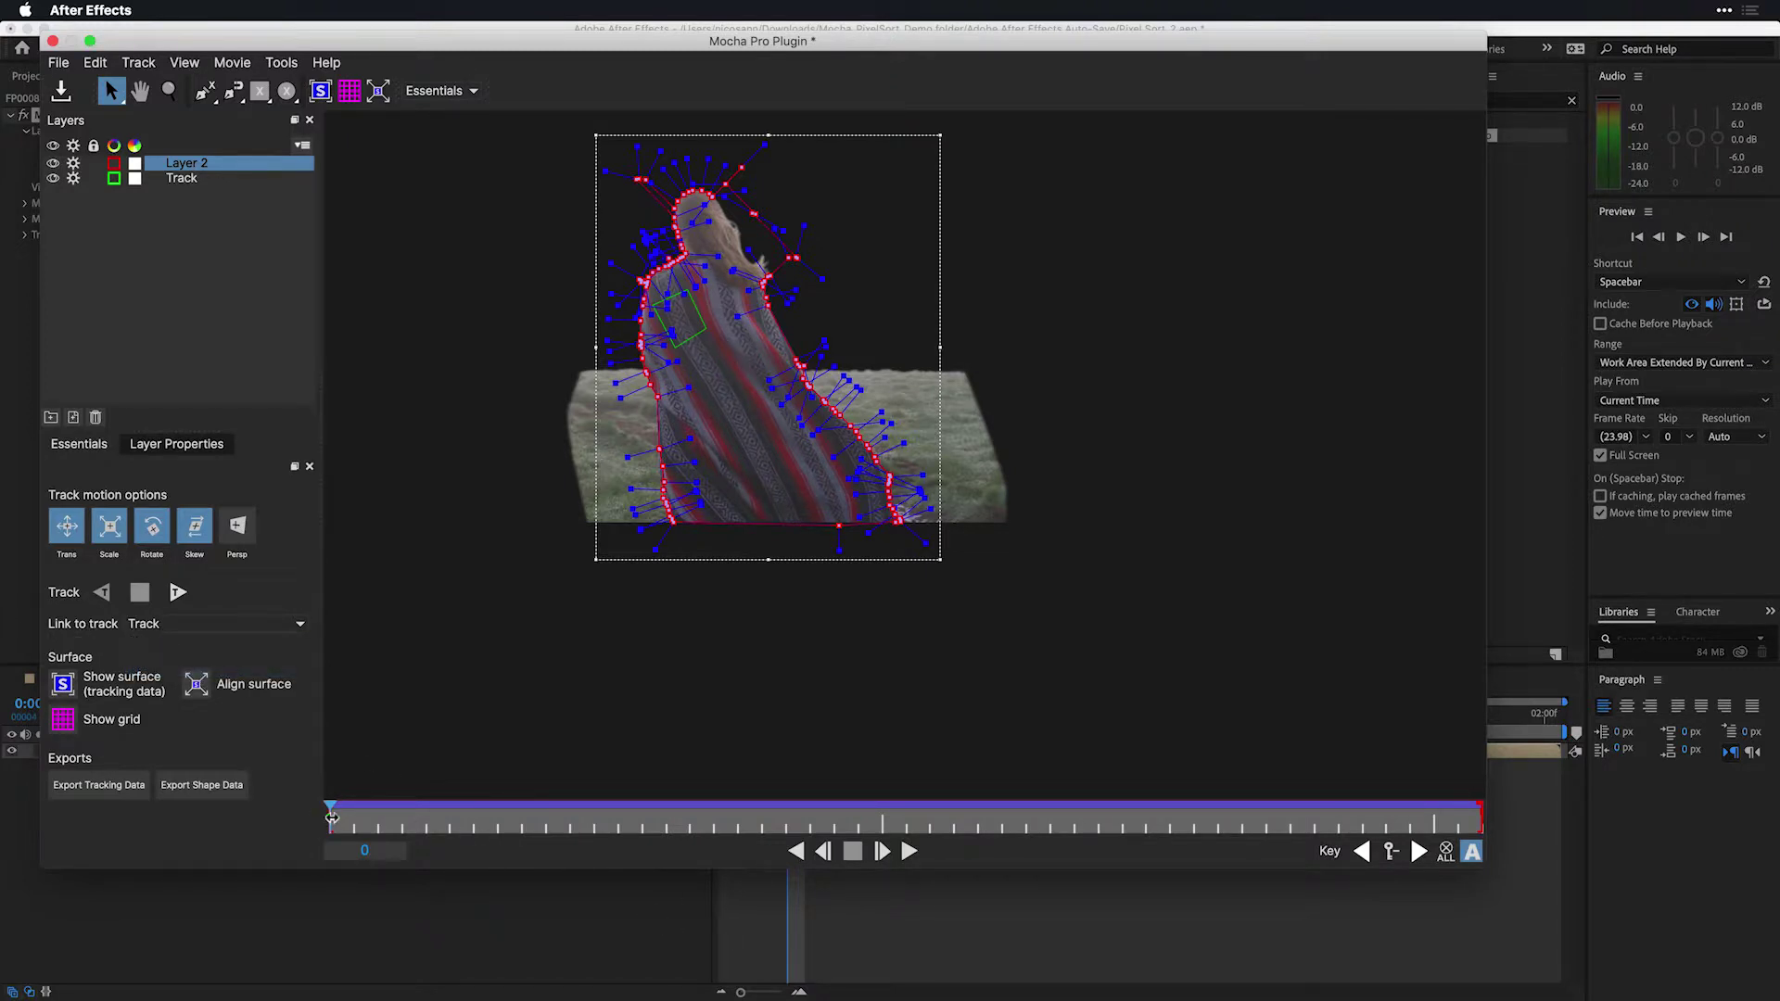
key(space)
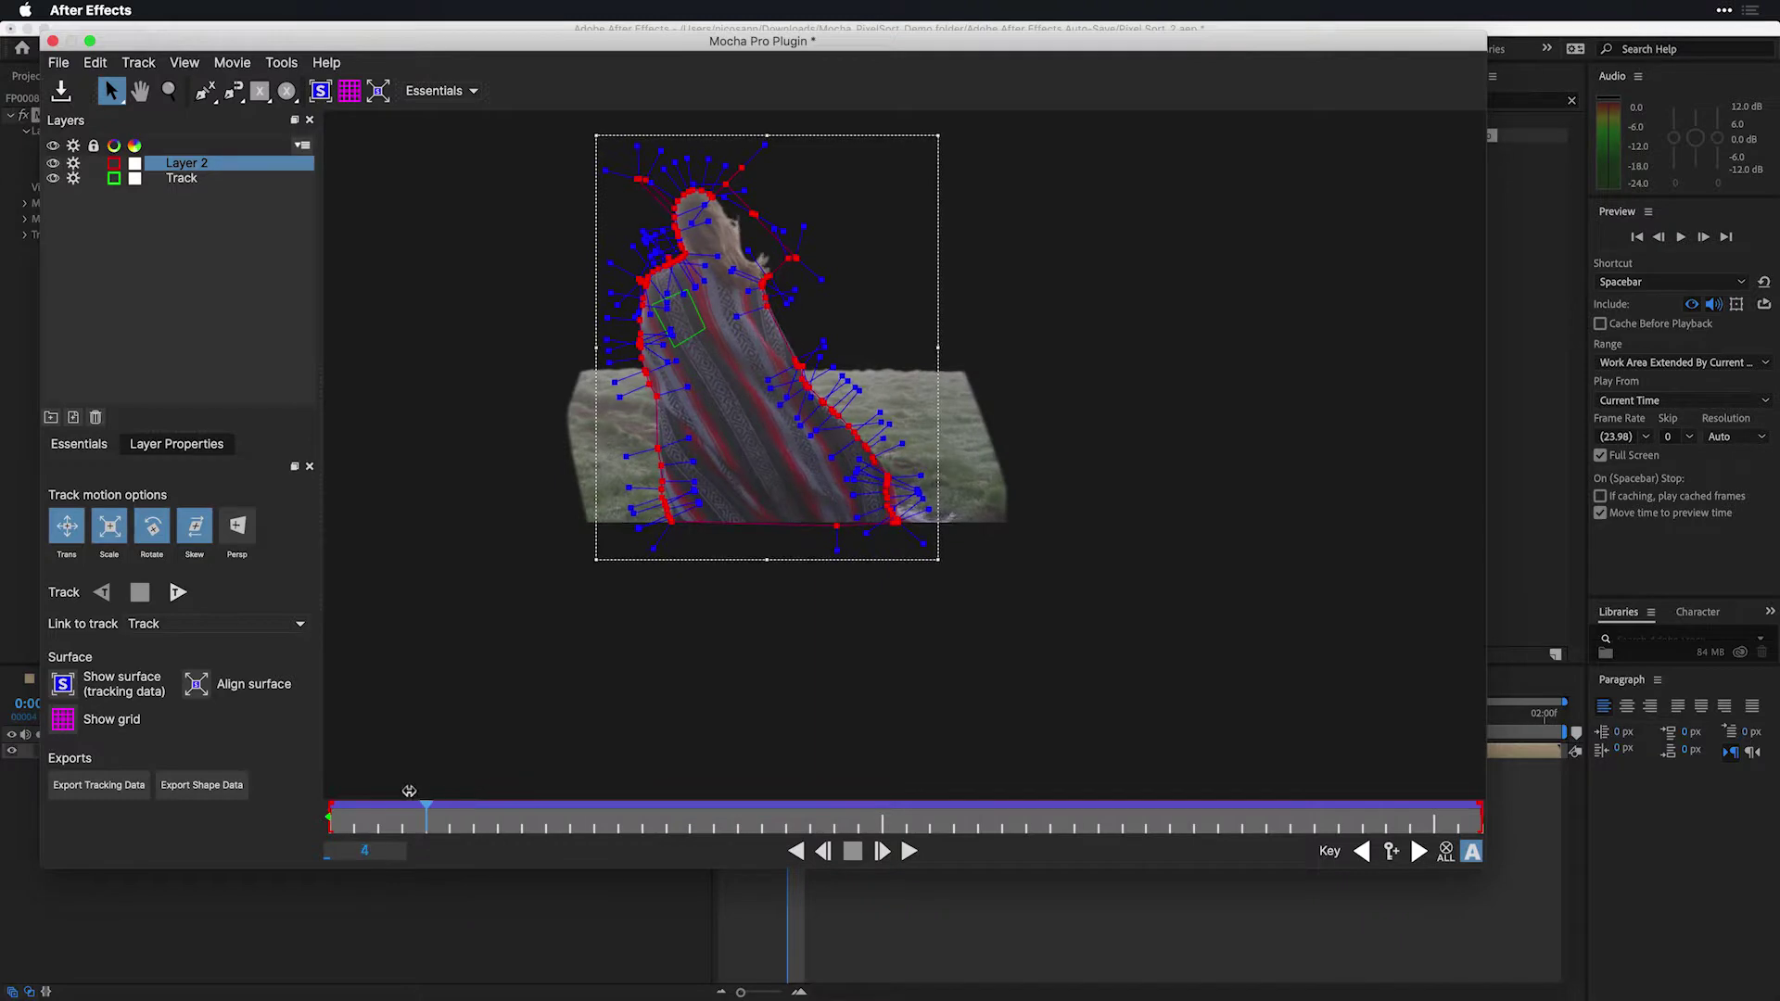
Step: At frame 10, select the lower-left spline points and nudge them right, then close Mocha
drag(408, 790, 575, 796)
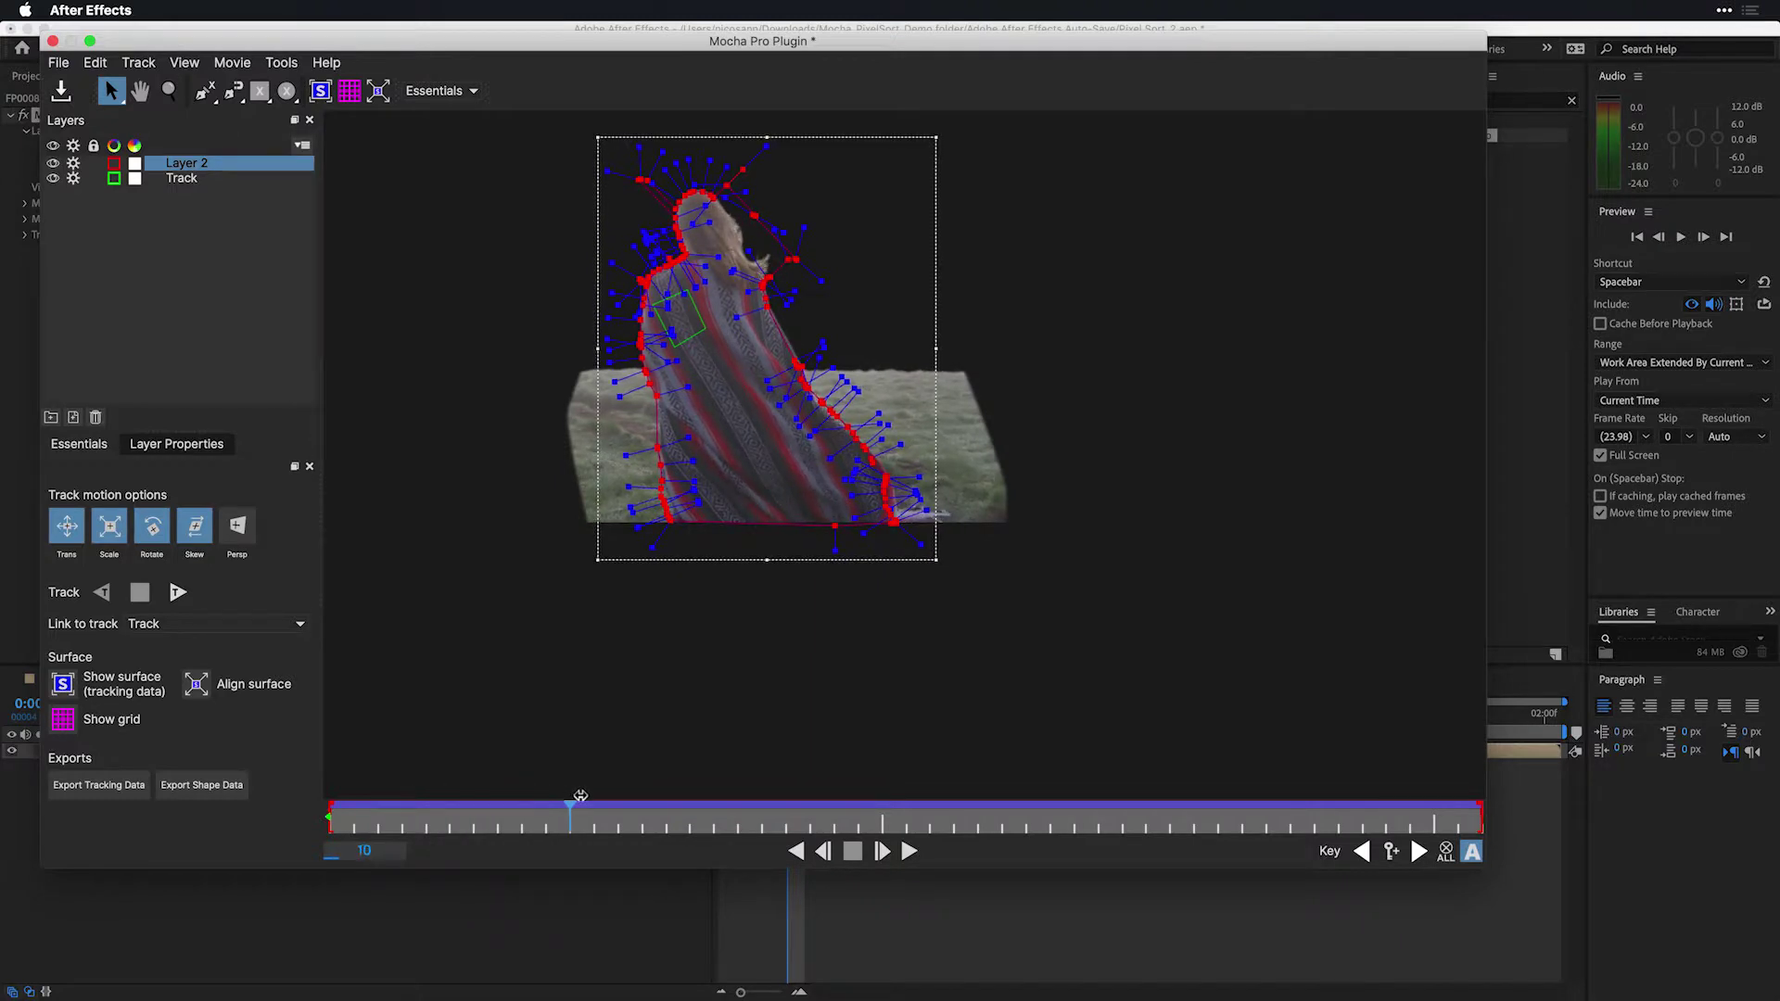
click(585, 656)
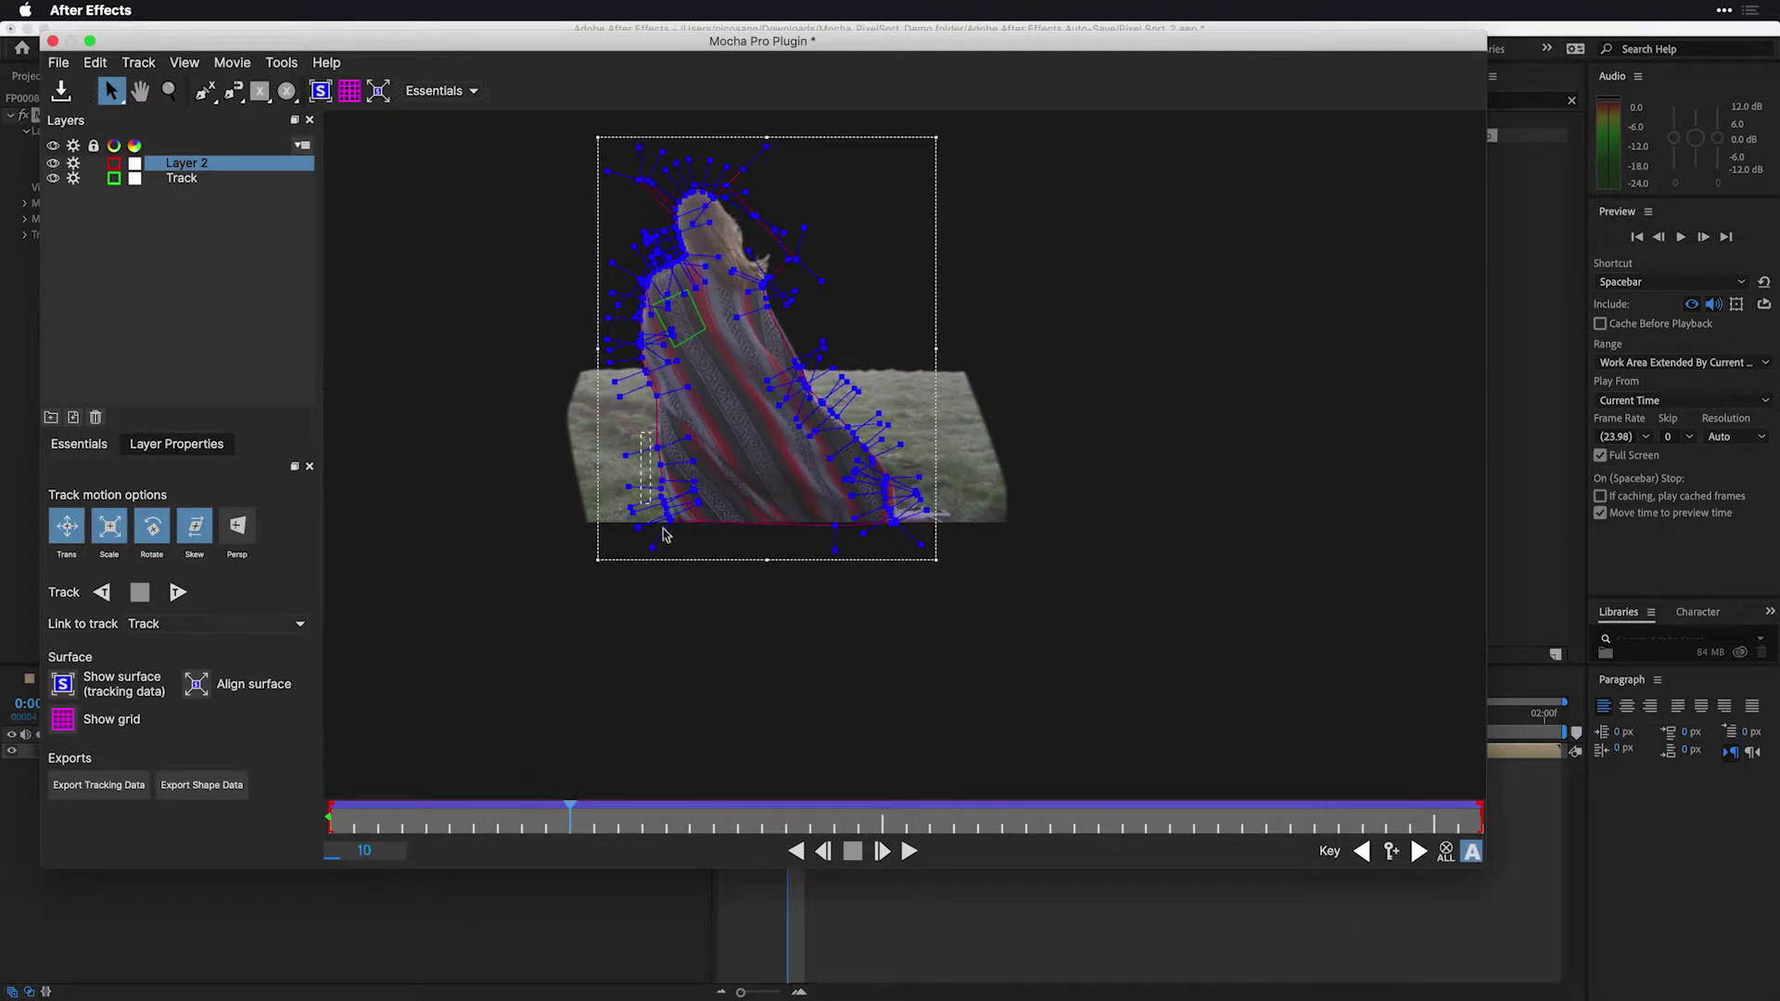
drag(709, 560, 615, 427)
drag(671, 523, 674, 523)
mouse_move(567, 812)
mouse_down()
mouse_move(312, 812)
mouse_move(566, 821)
mouse_up()
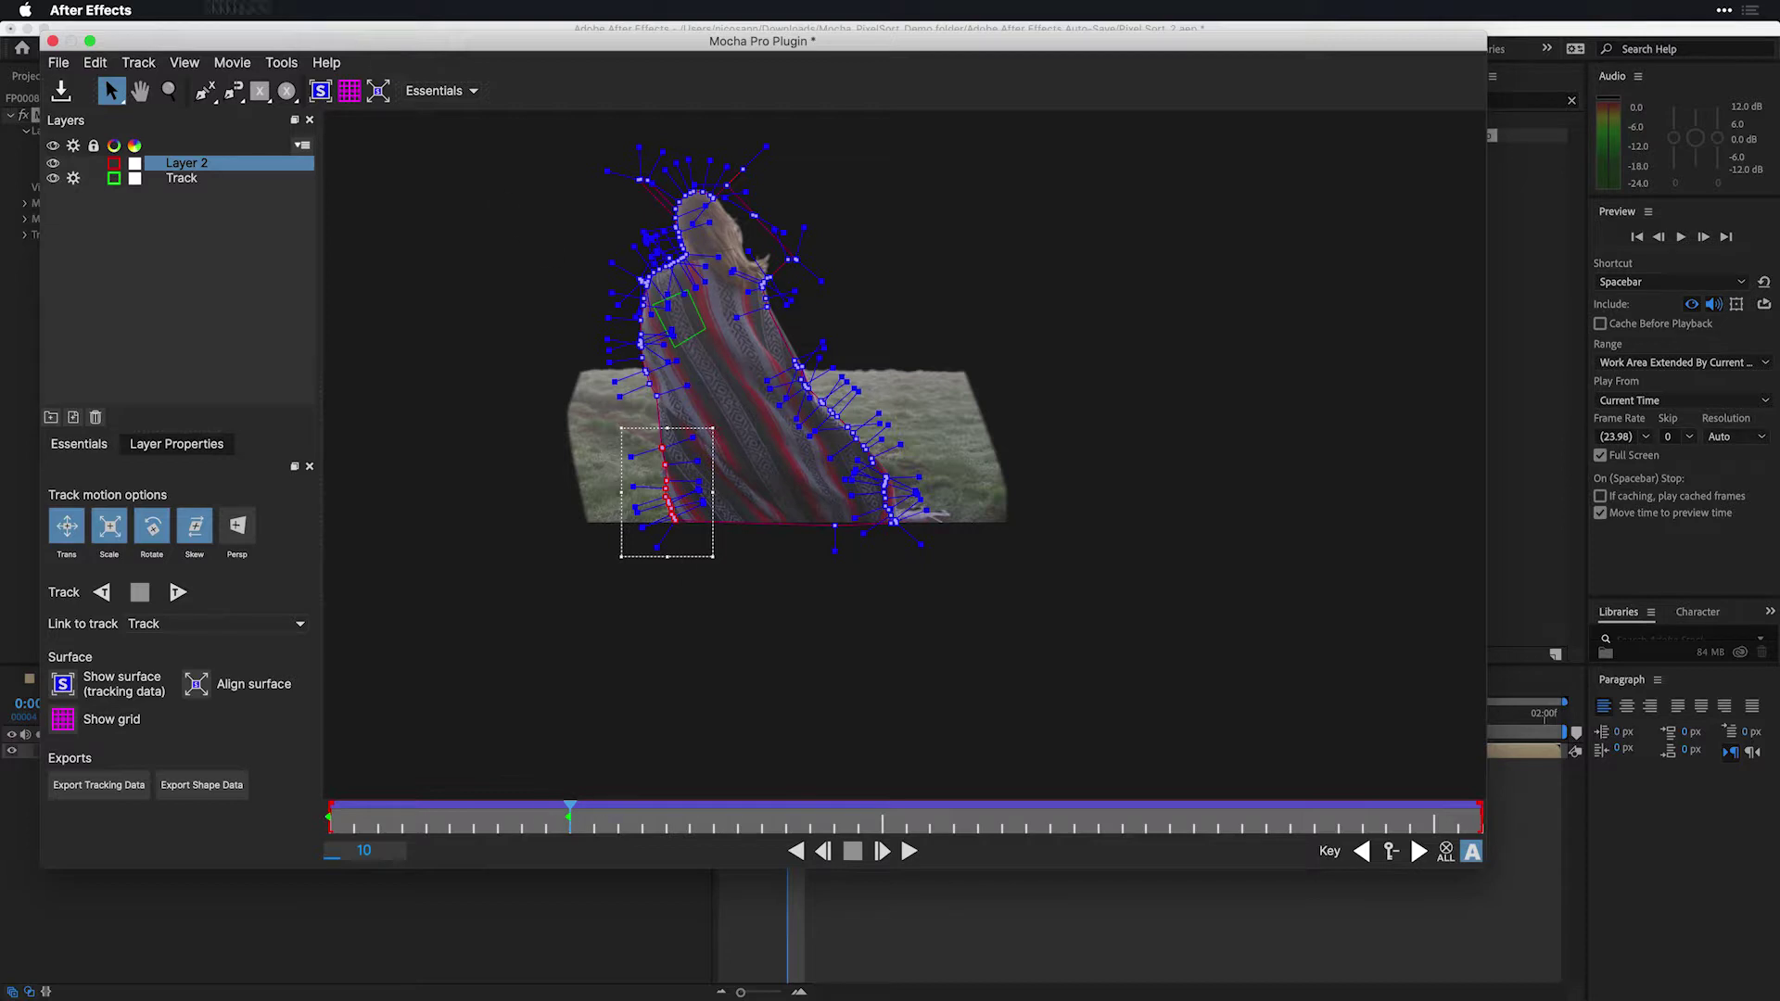
click(55, 42)
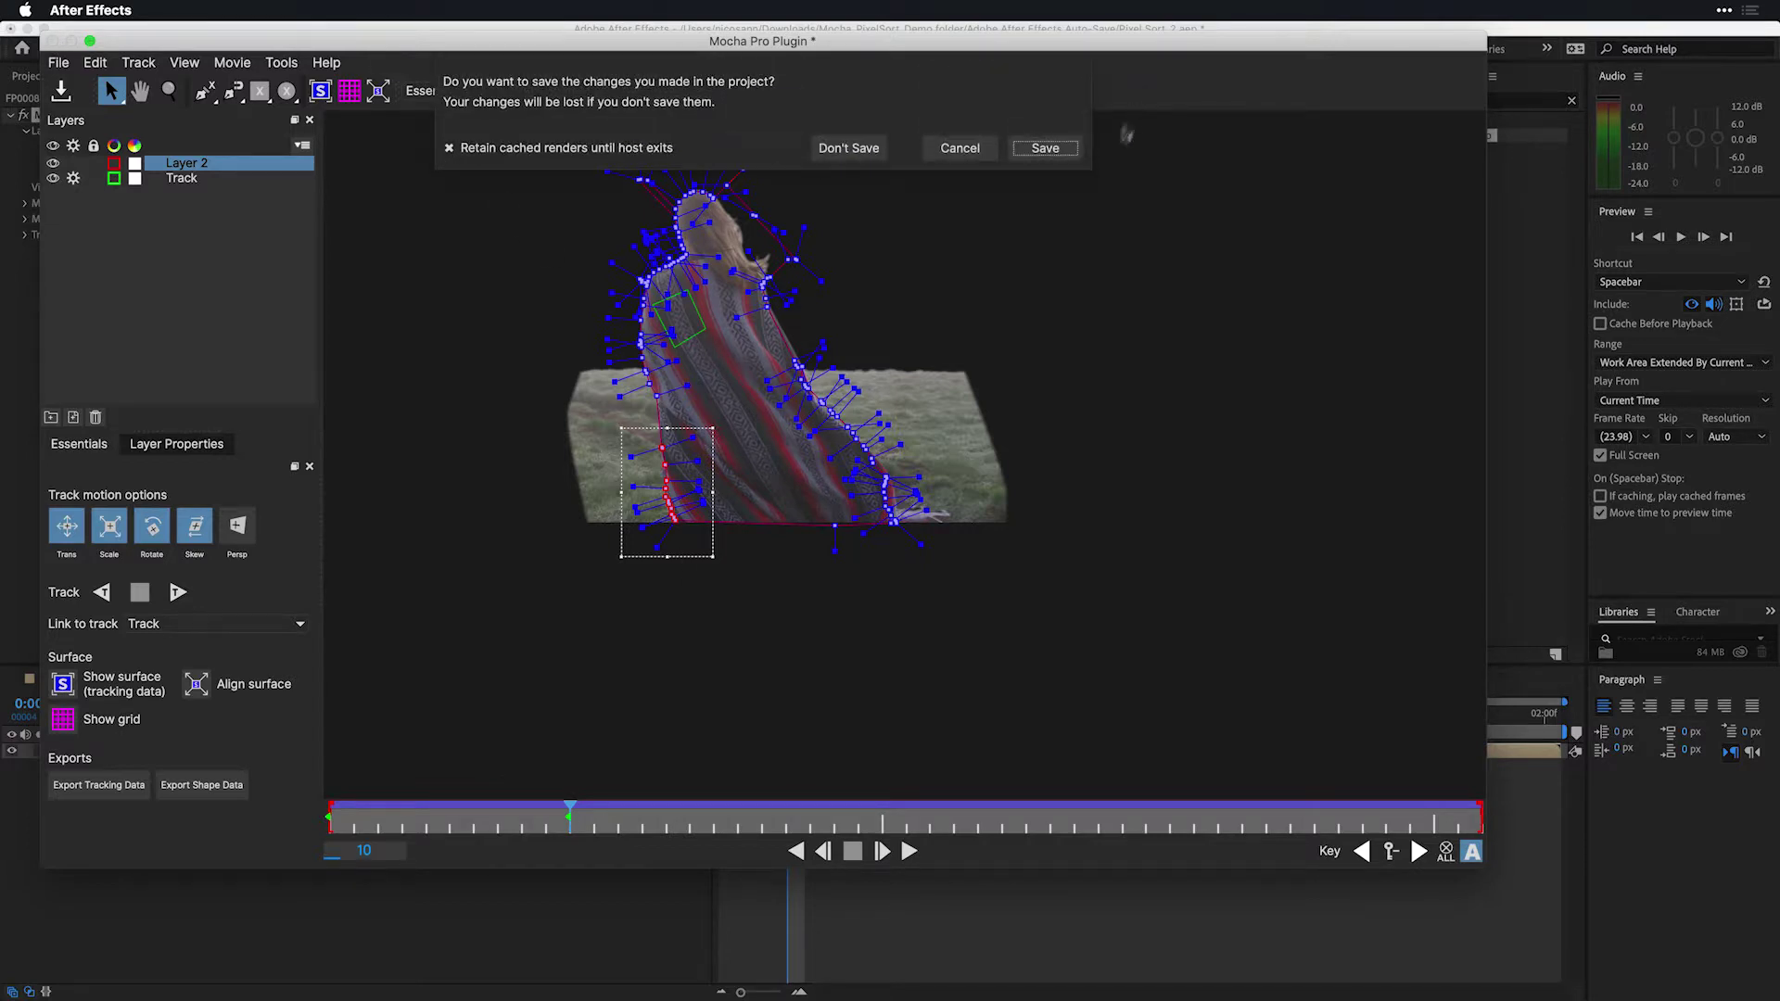
Step: Save the Mocha changes and enable Apply Matte in the Mocha Pro effect to isolate the woman
click(1045, 150)
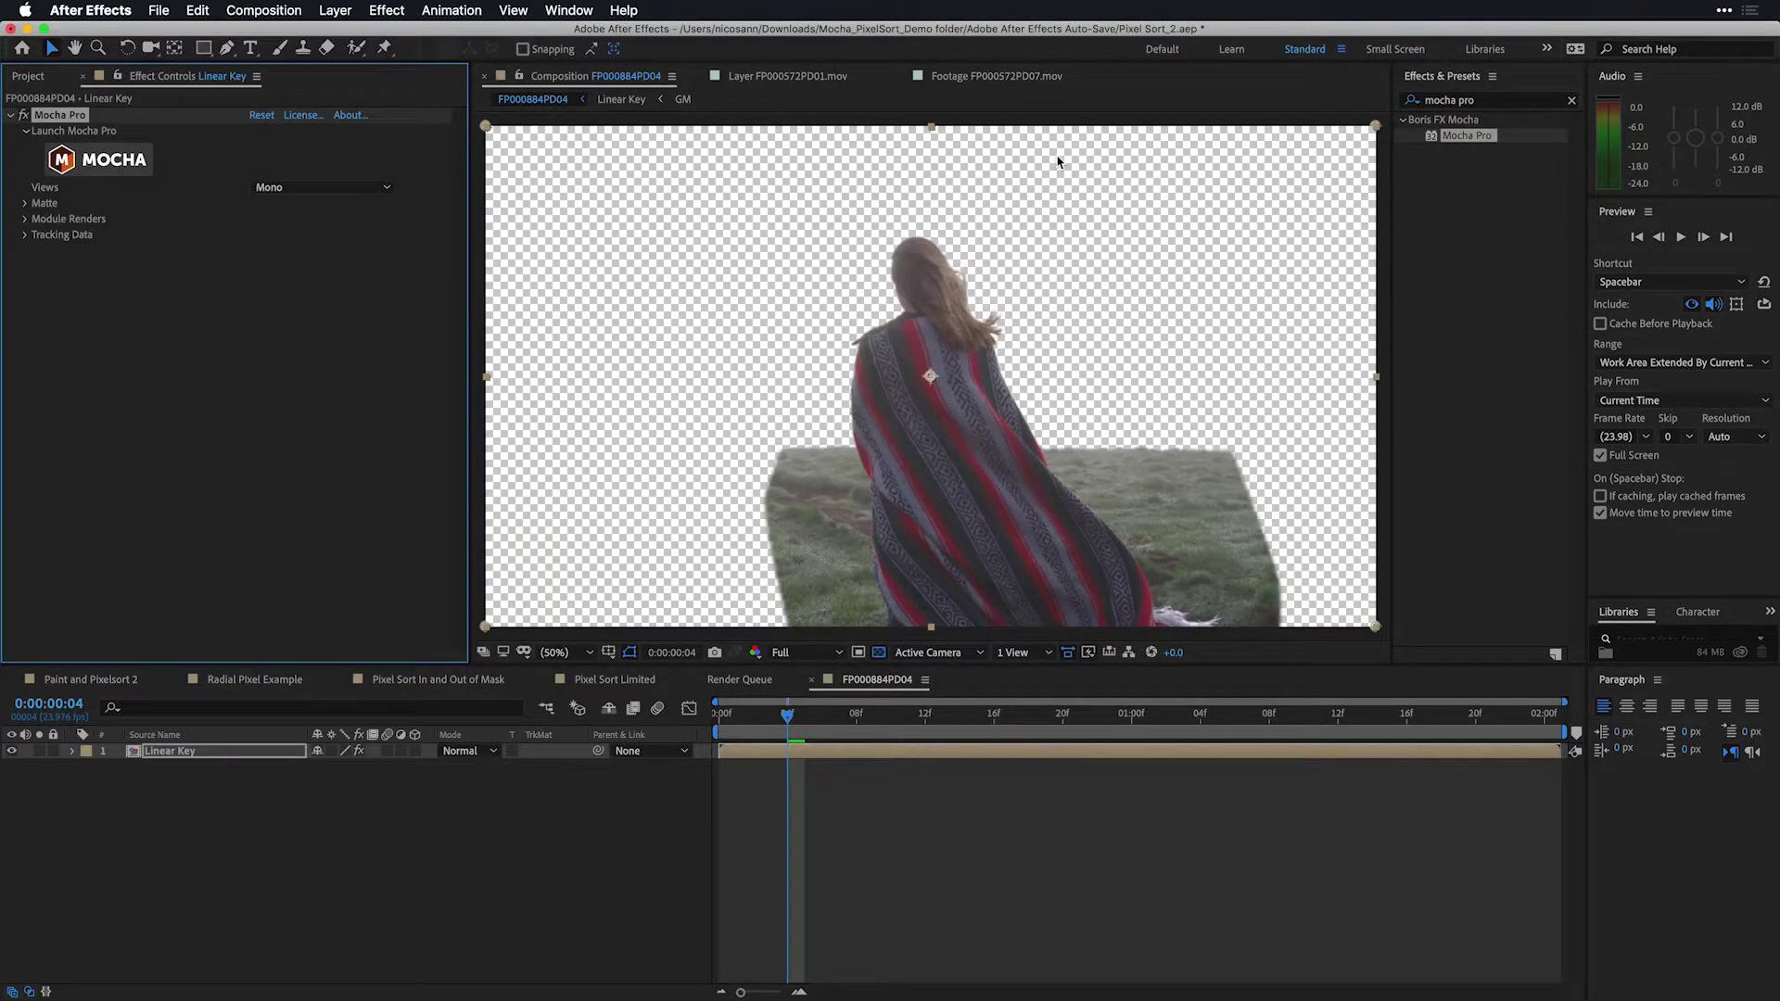
click(24, 204)
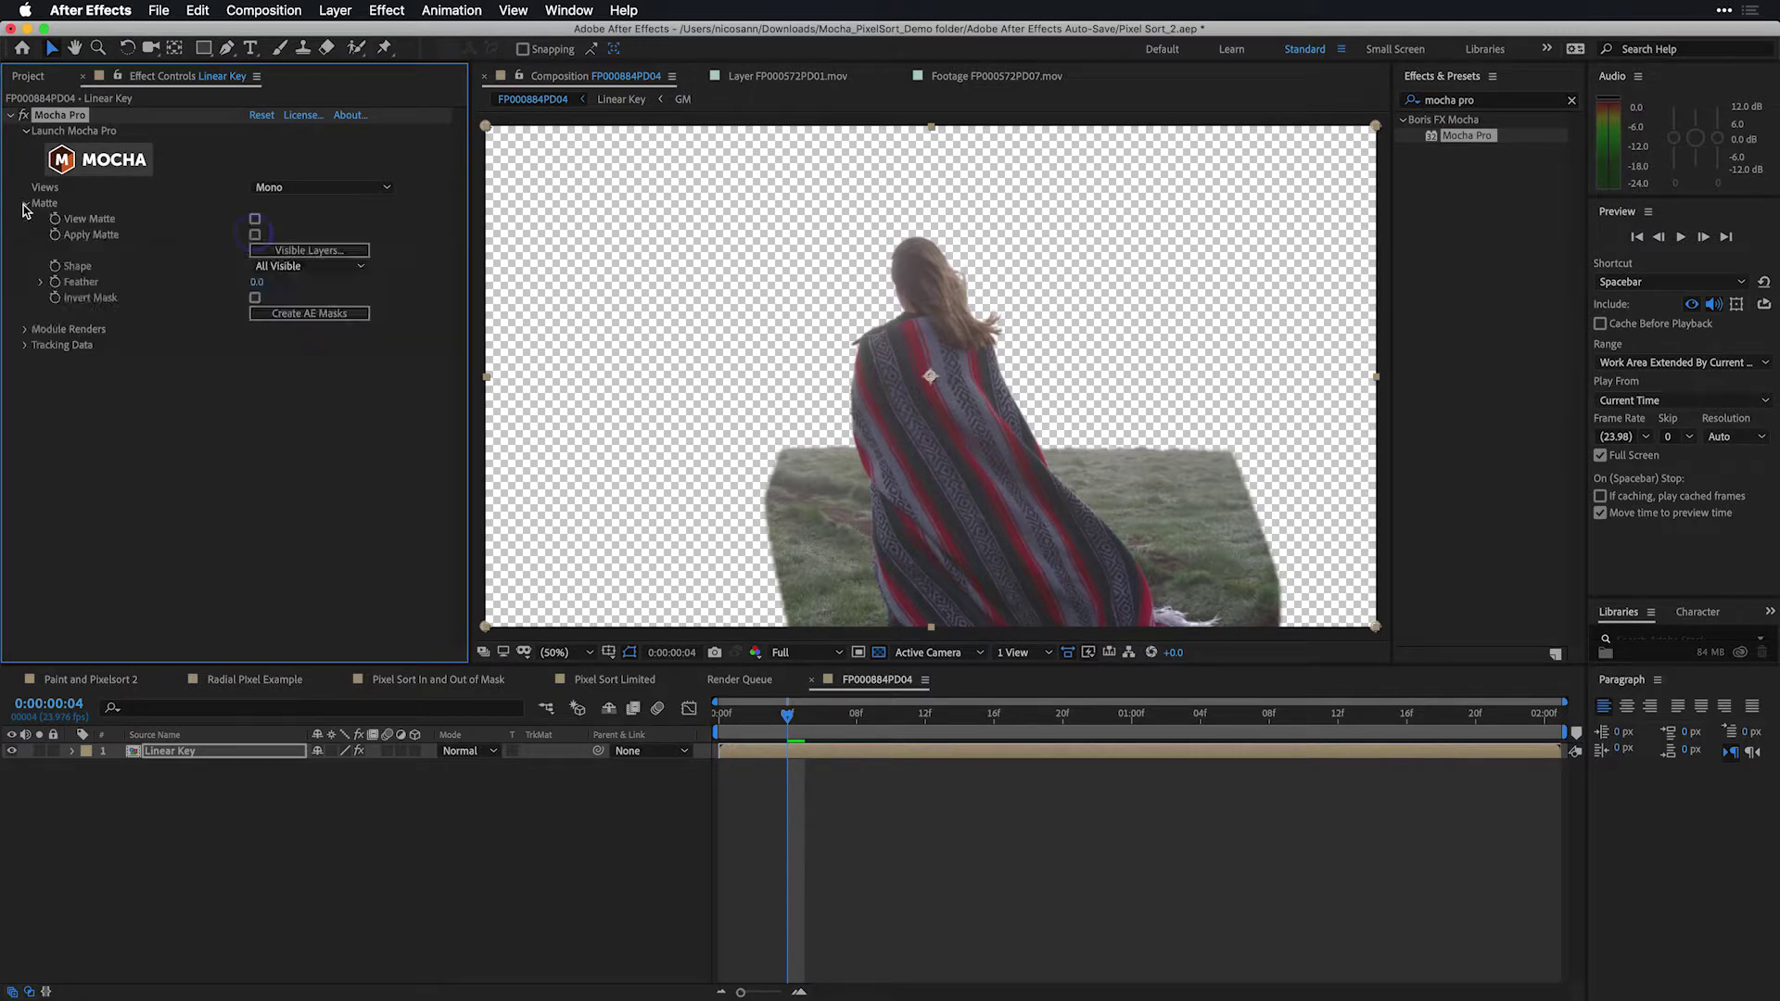
click(255, 234)
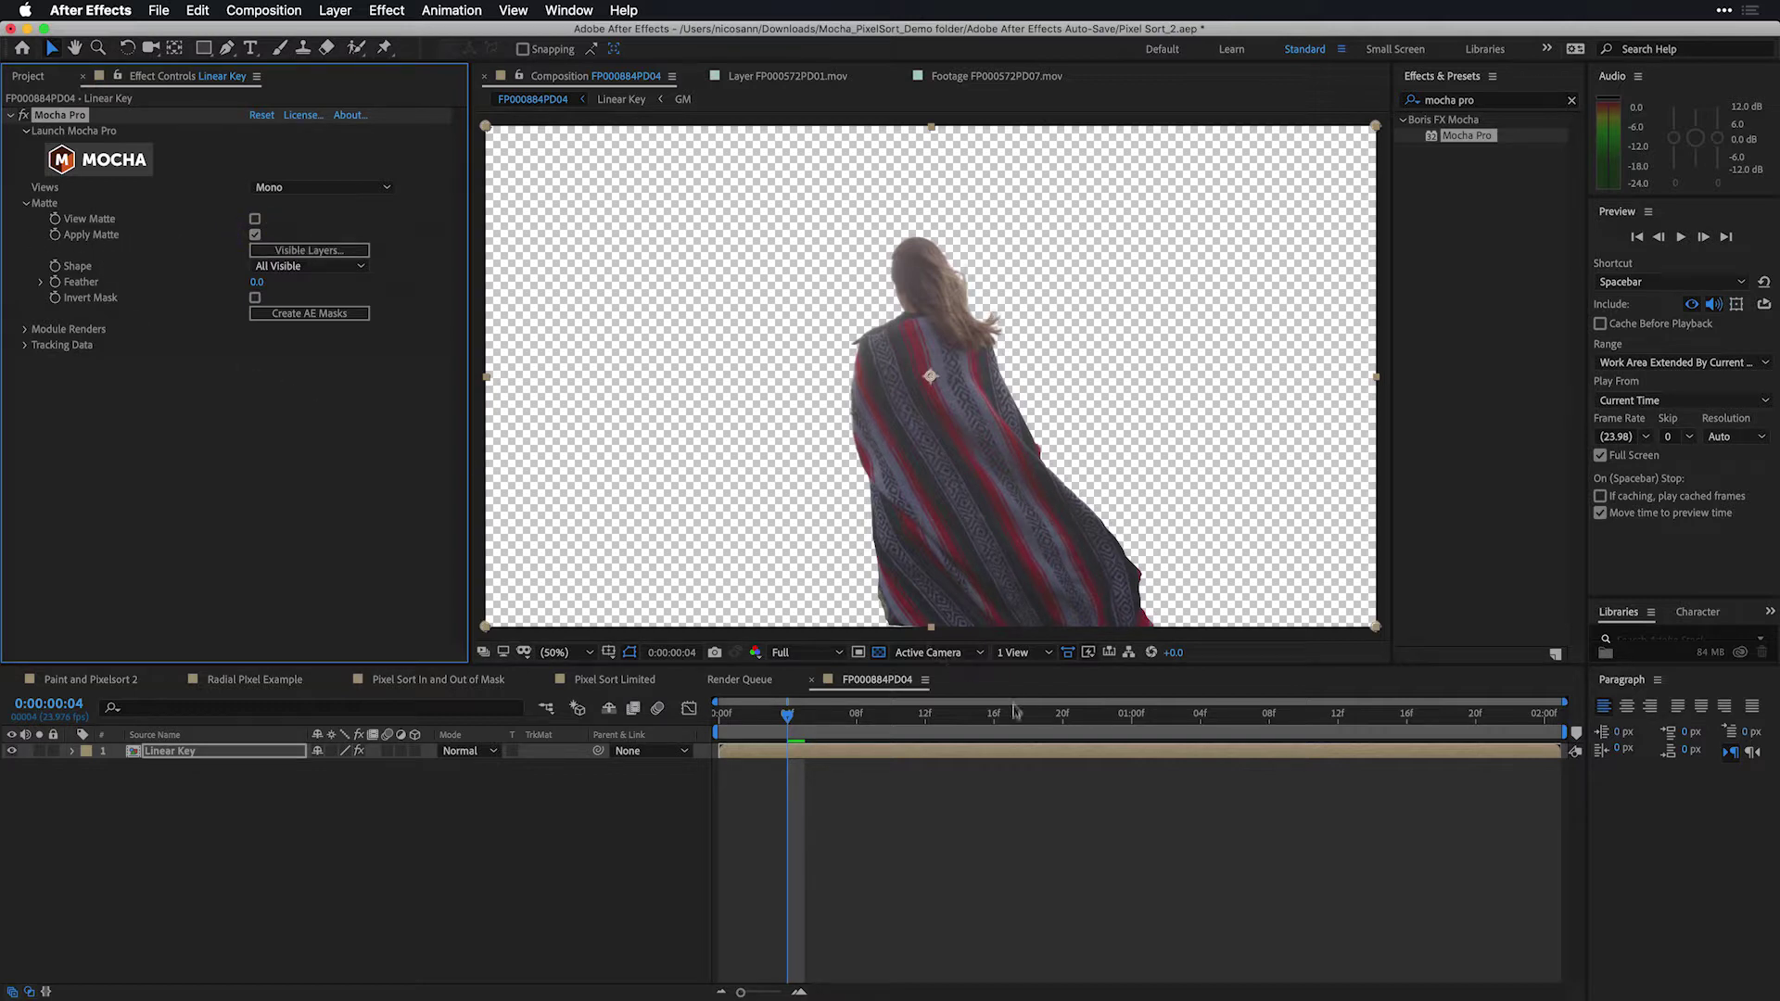
mouse_move(783, 722)
mouse_down()
mouse_move(1062, 722)
mouse_move(783, 722)
mouse_up()
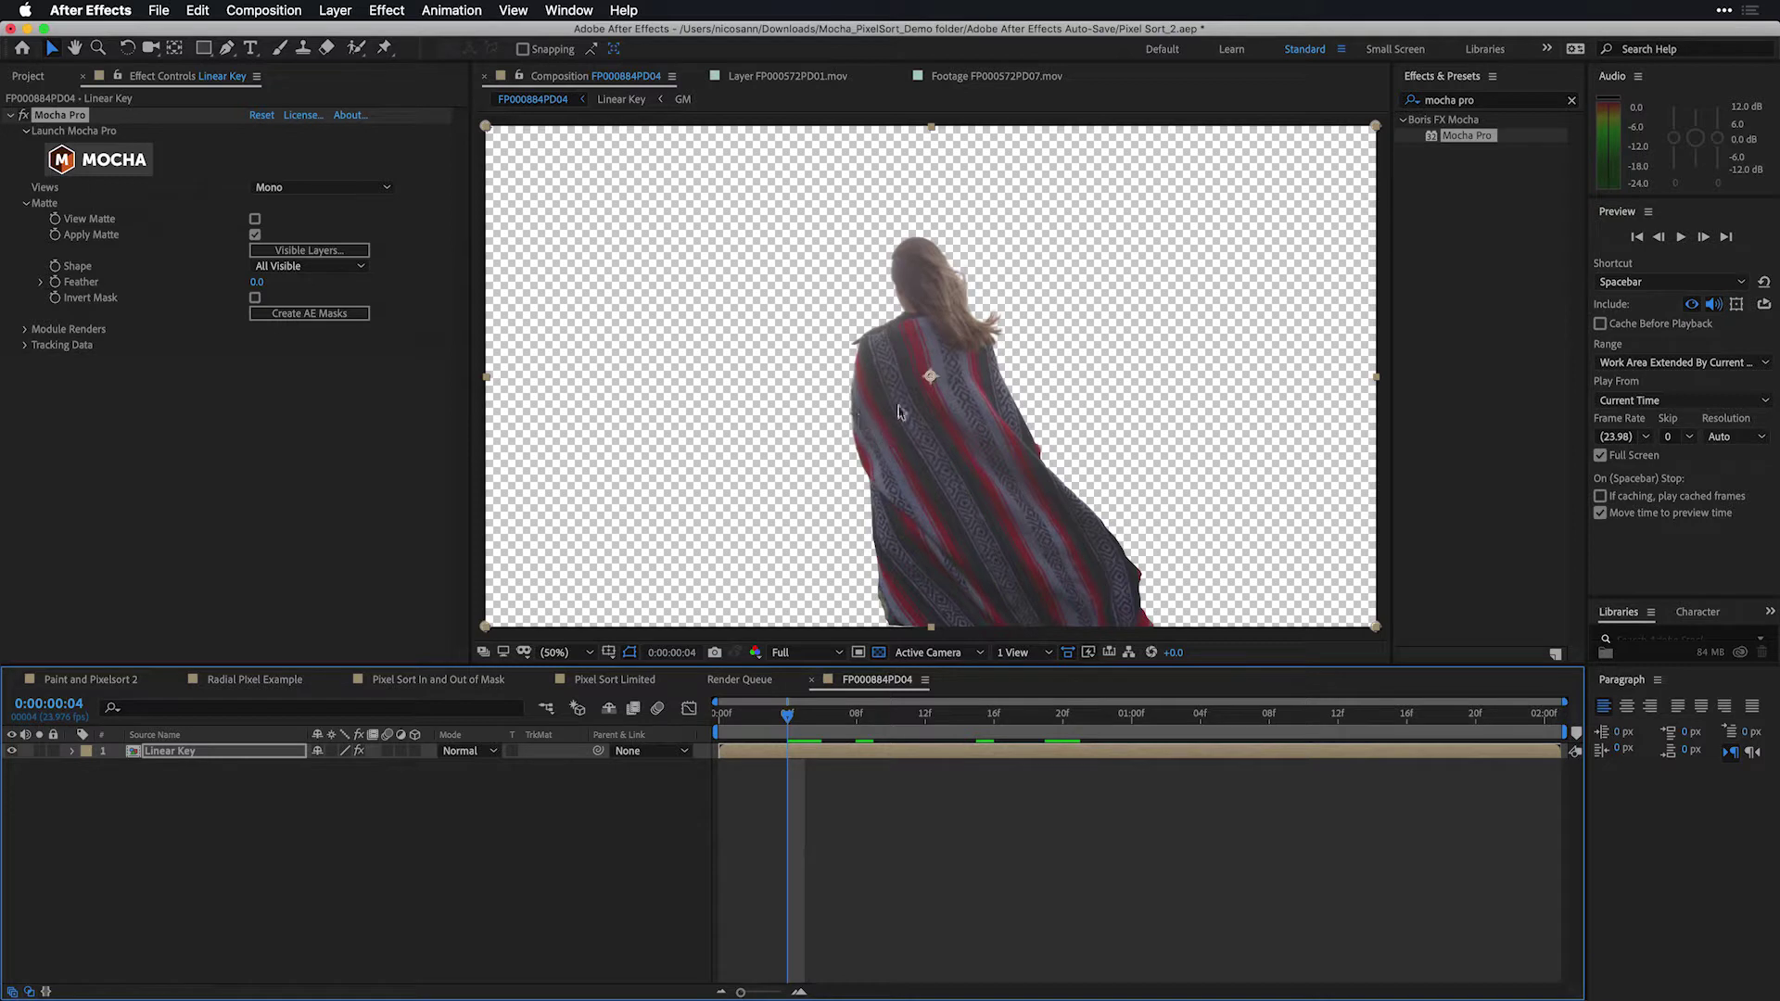
click(298, 251)
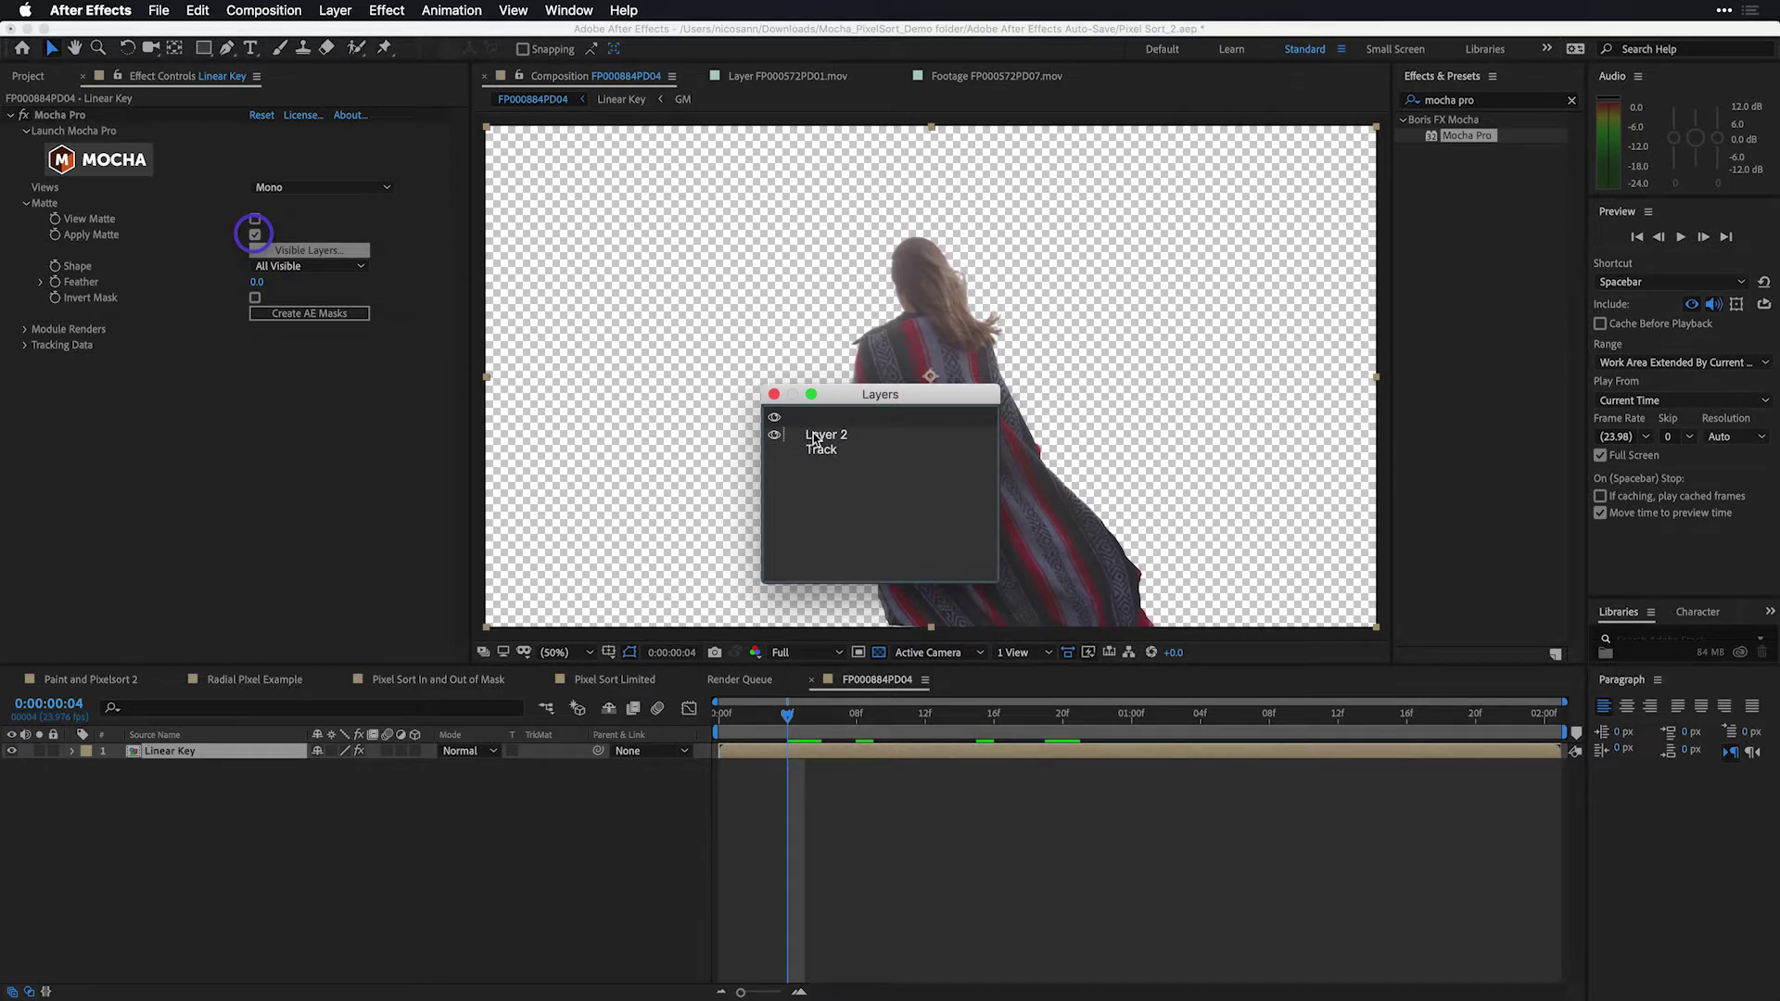
click(774, 394)
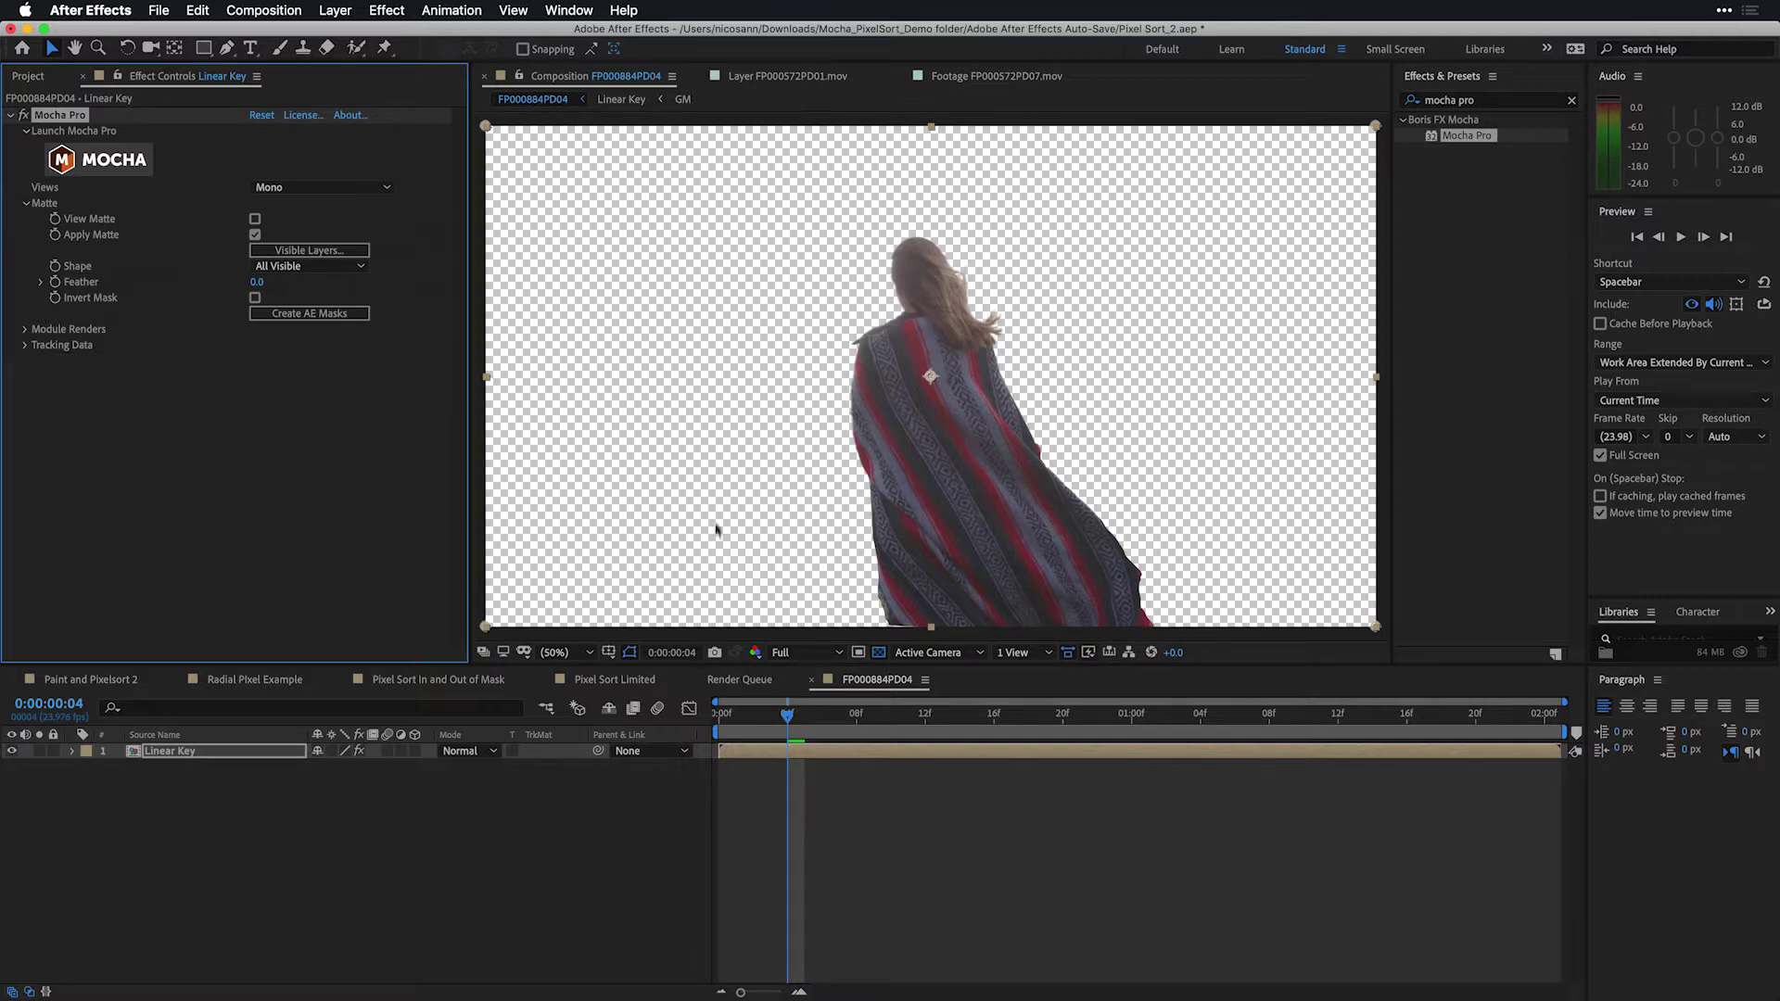
Step: In Pixel Sort Limited, solo the footage and Linear Key layers in turn and play the keyed woman
click(628, 683)
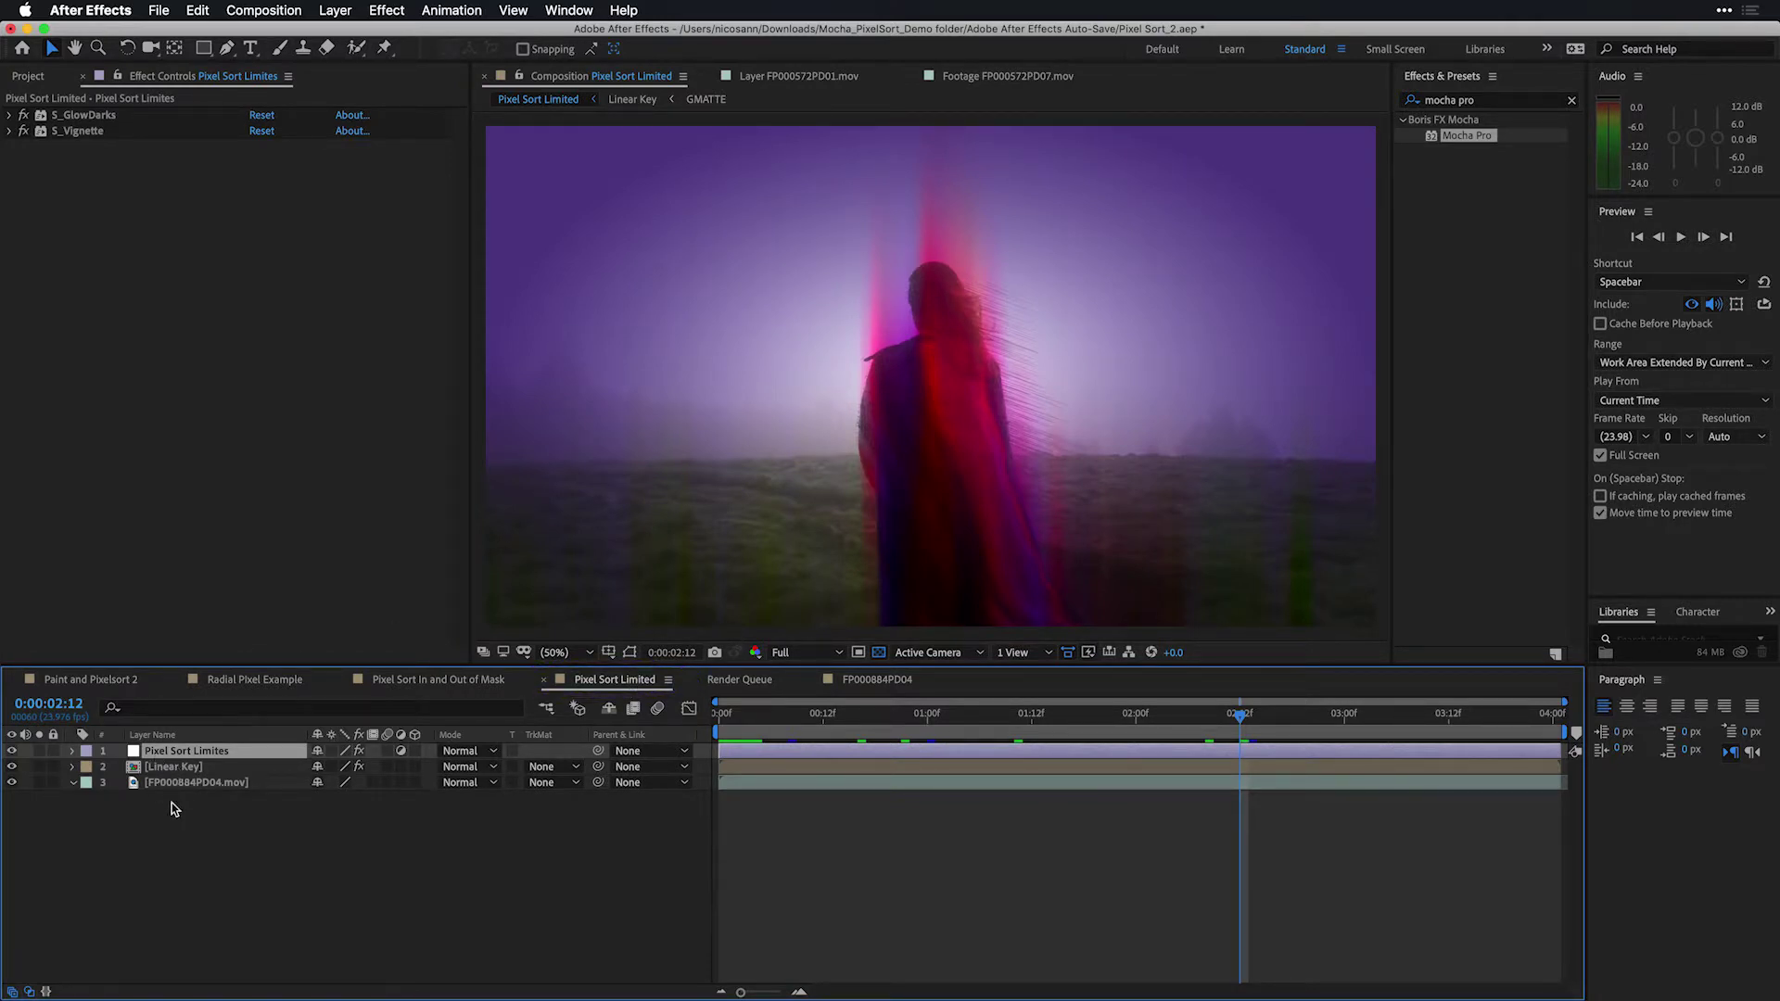
click(39, 783)
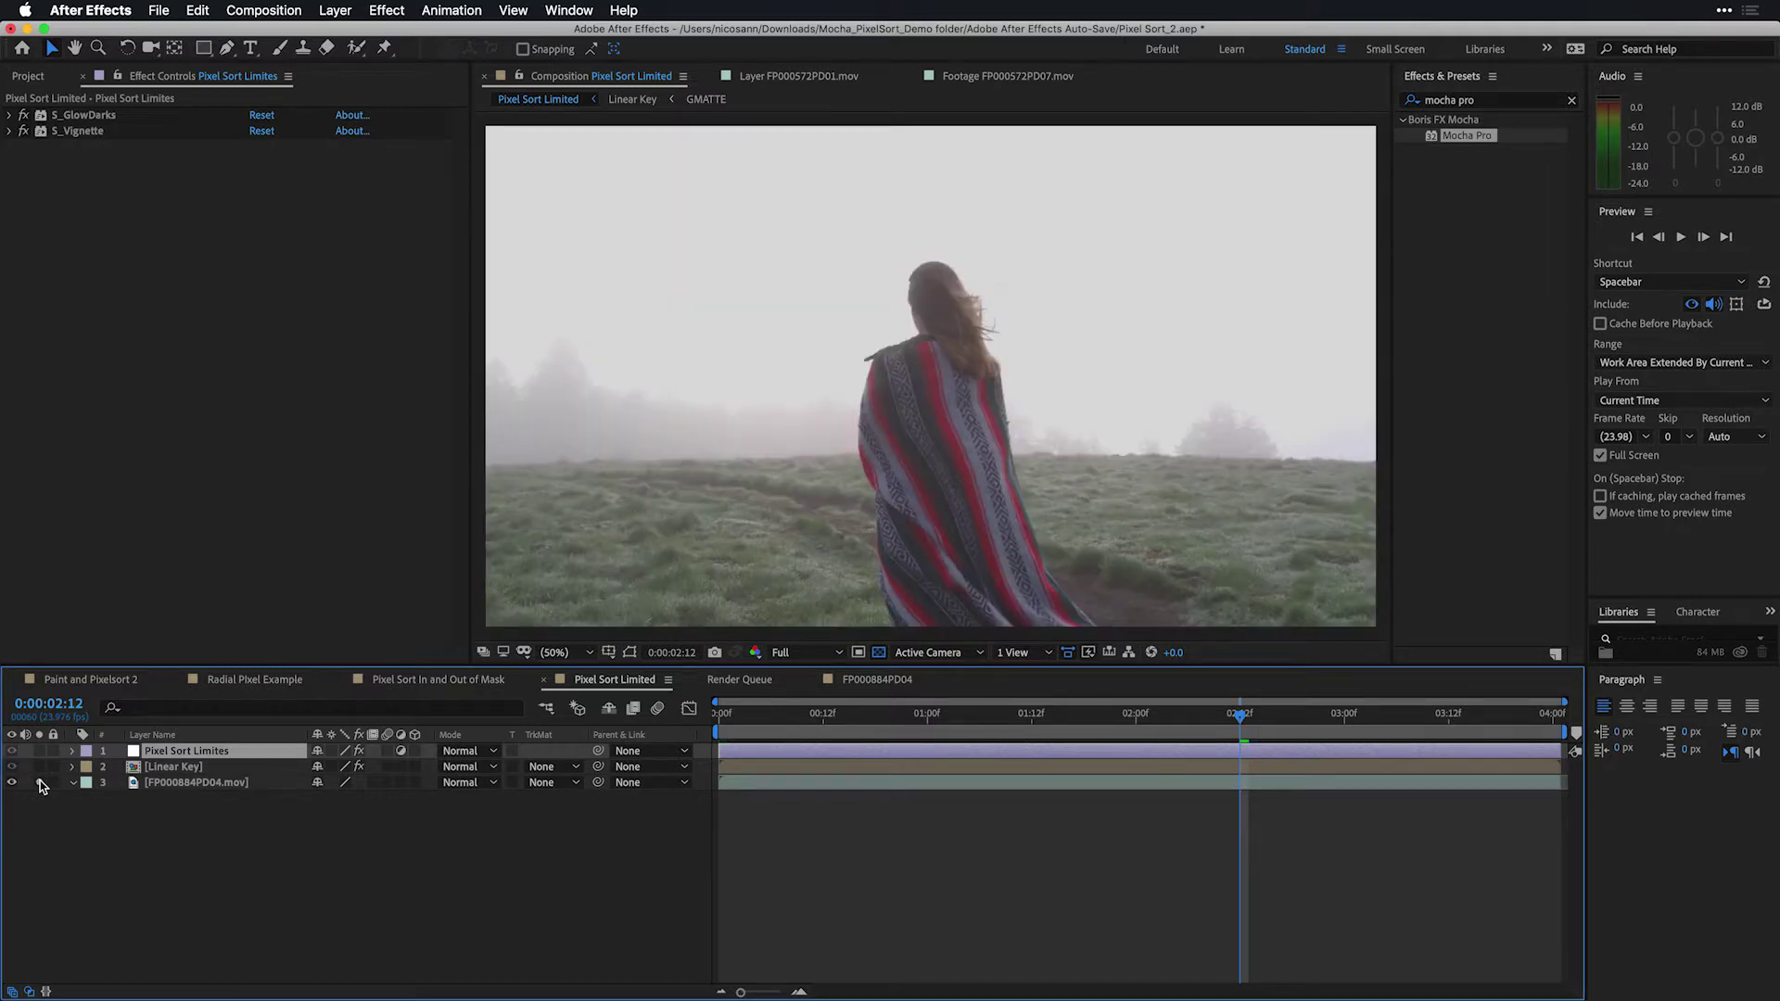
click(176, 786)
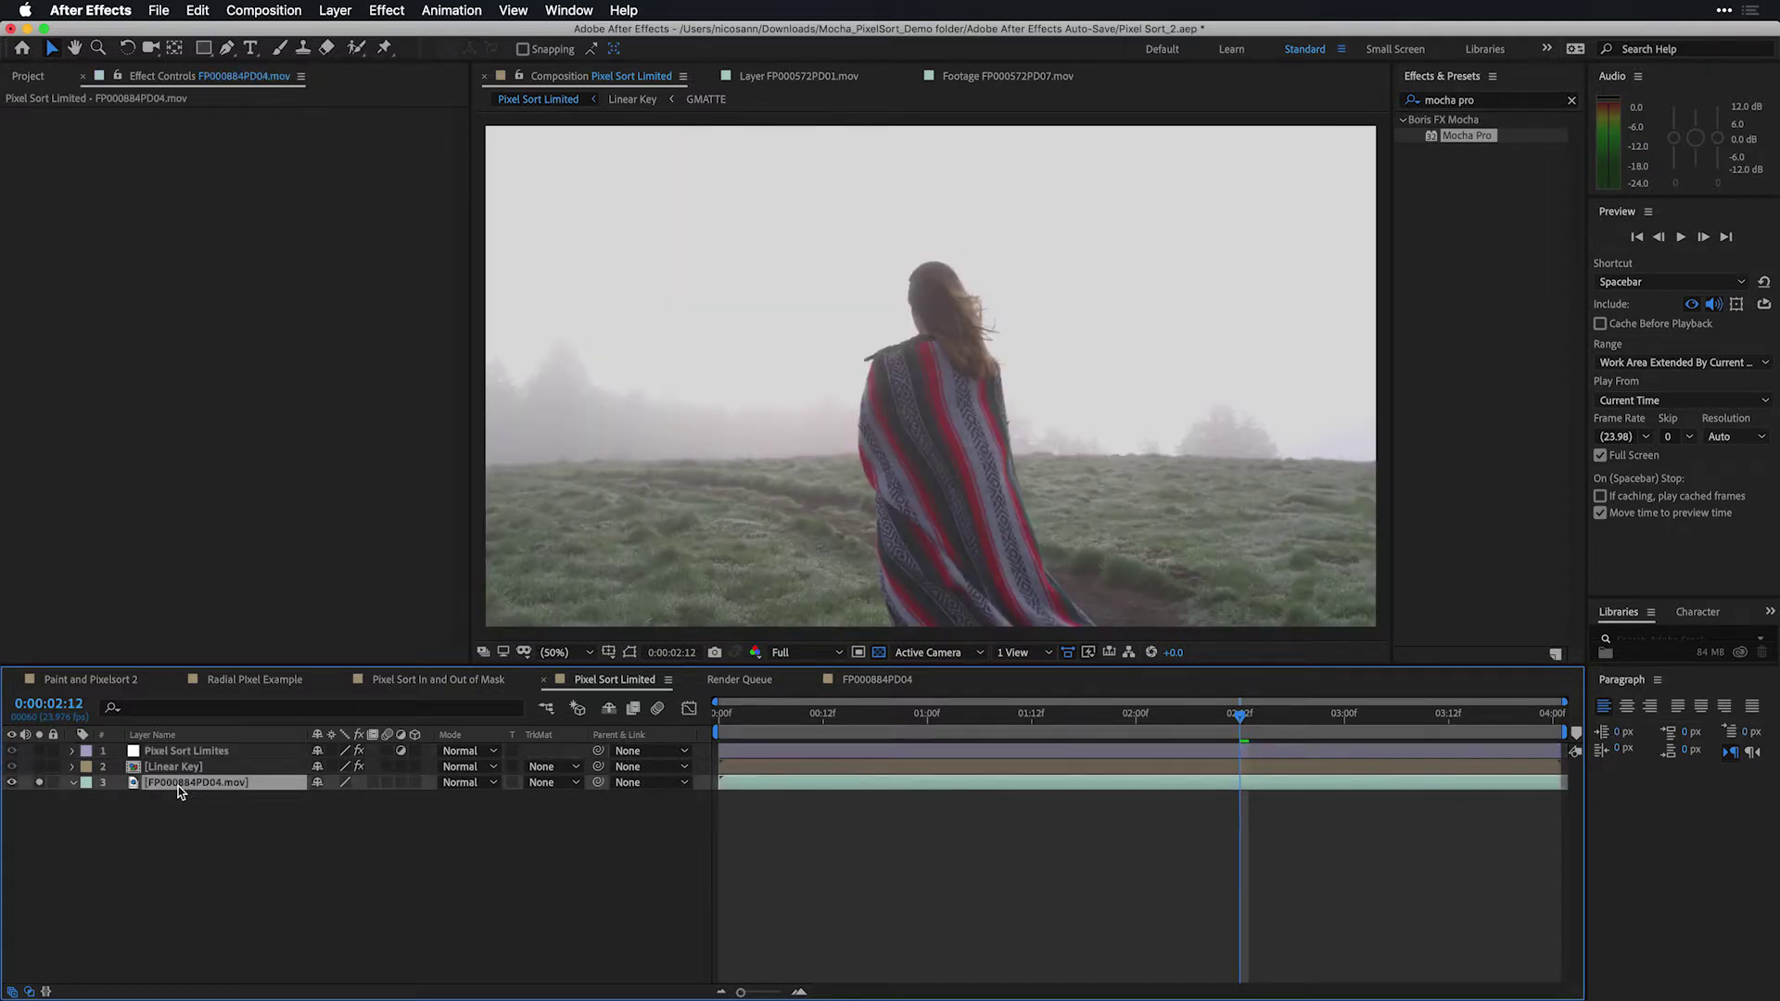
click(38, 766)
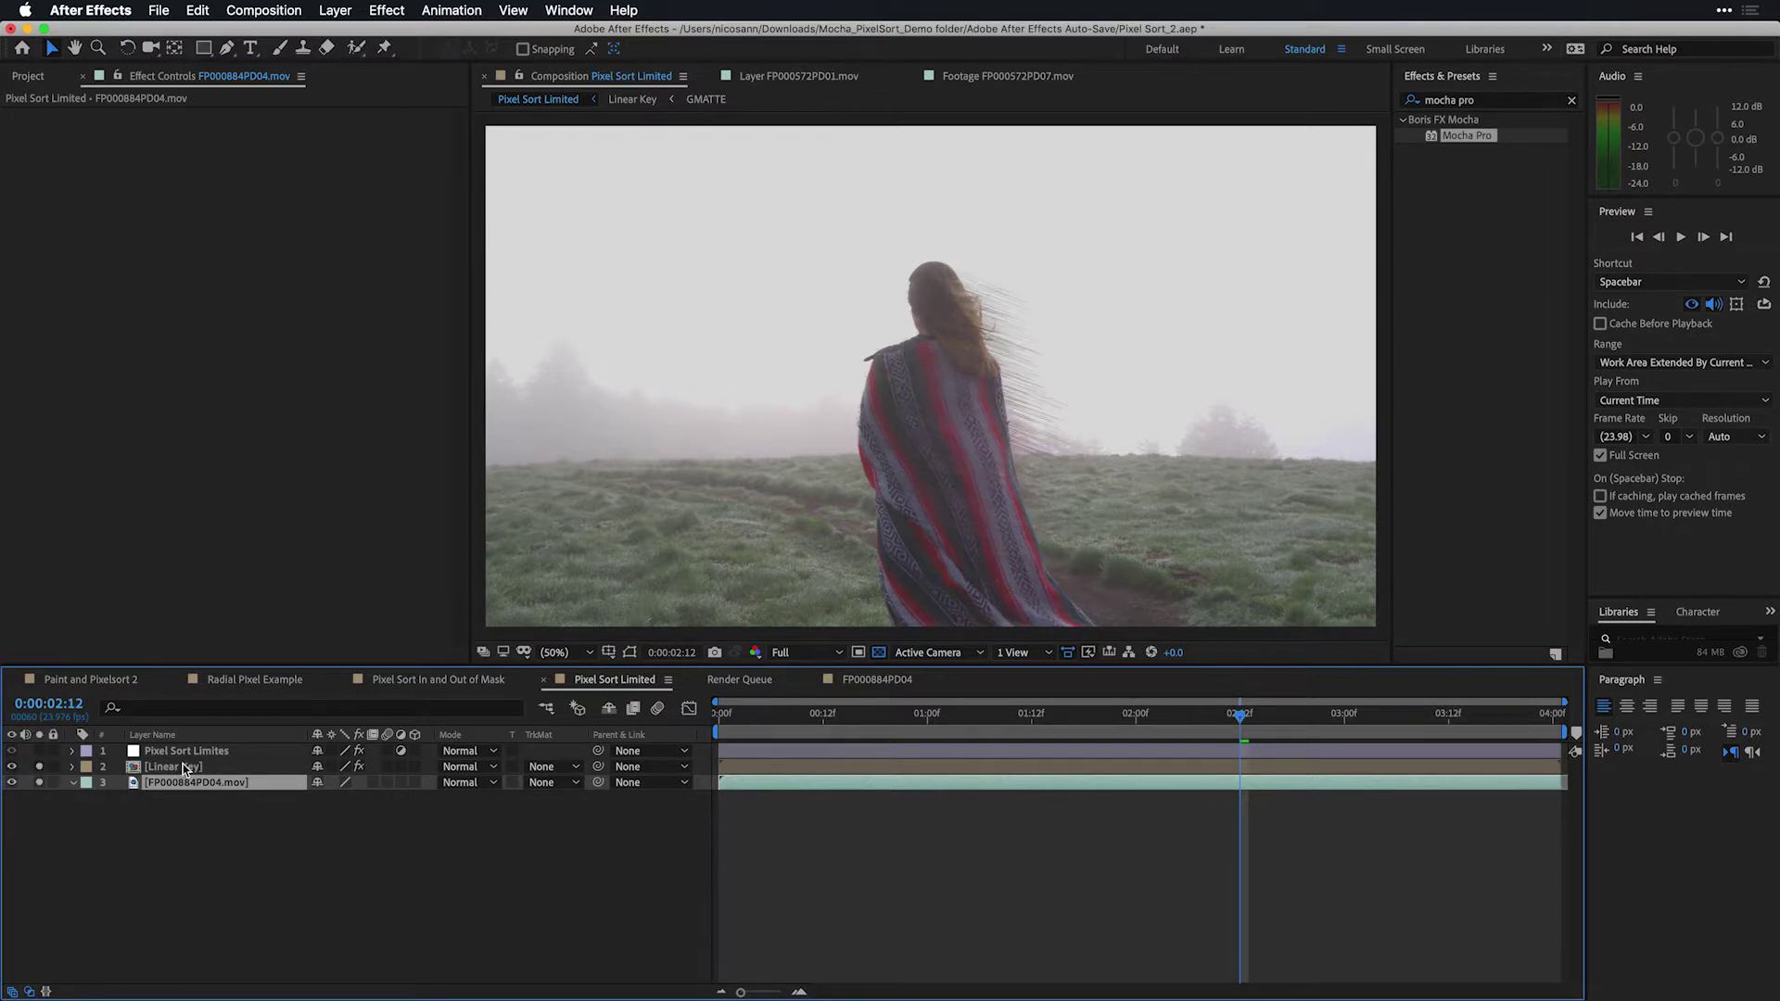
click(185, 768)
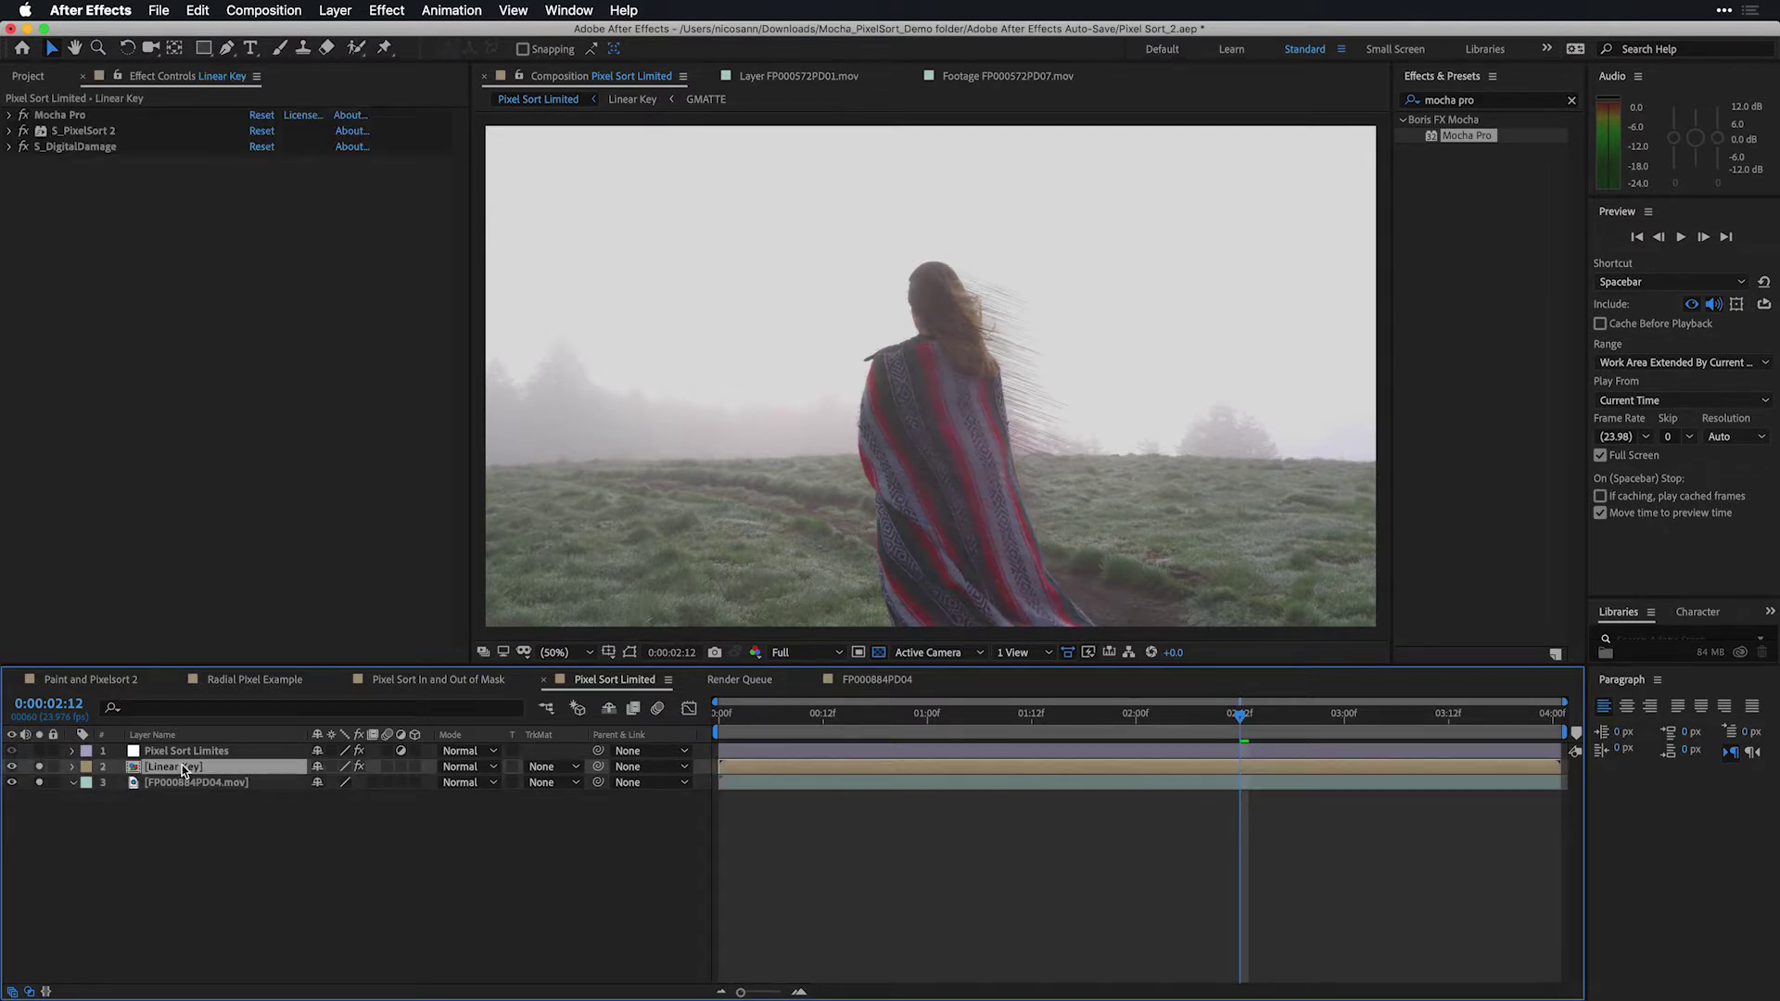
click(39, 782)
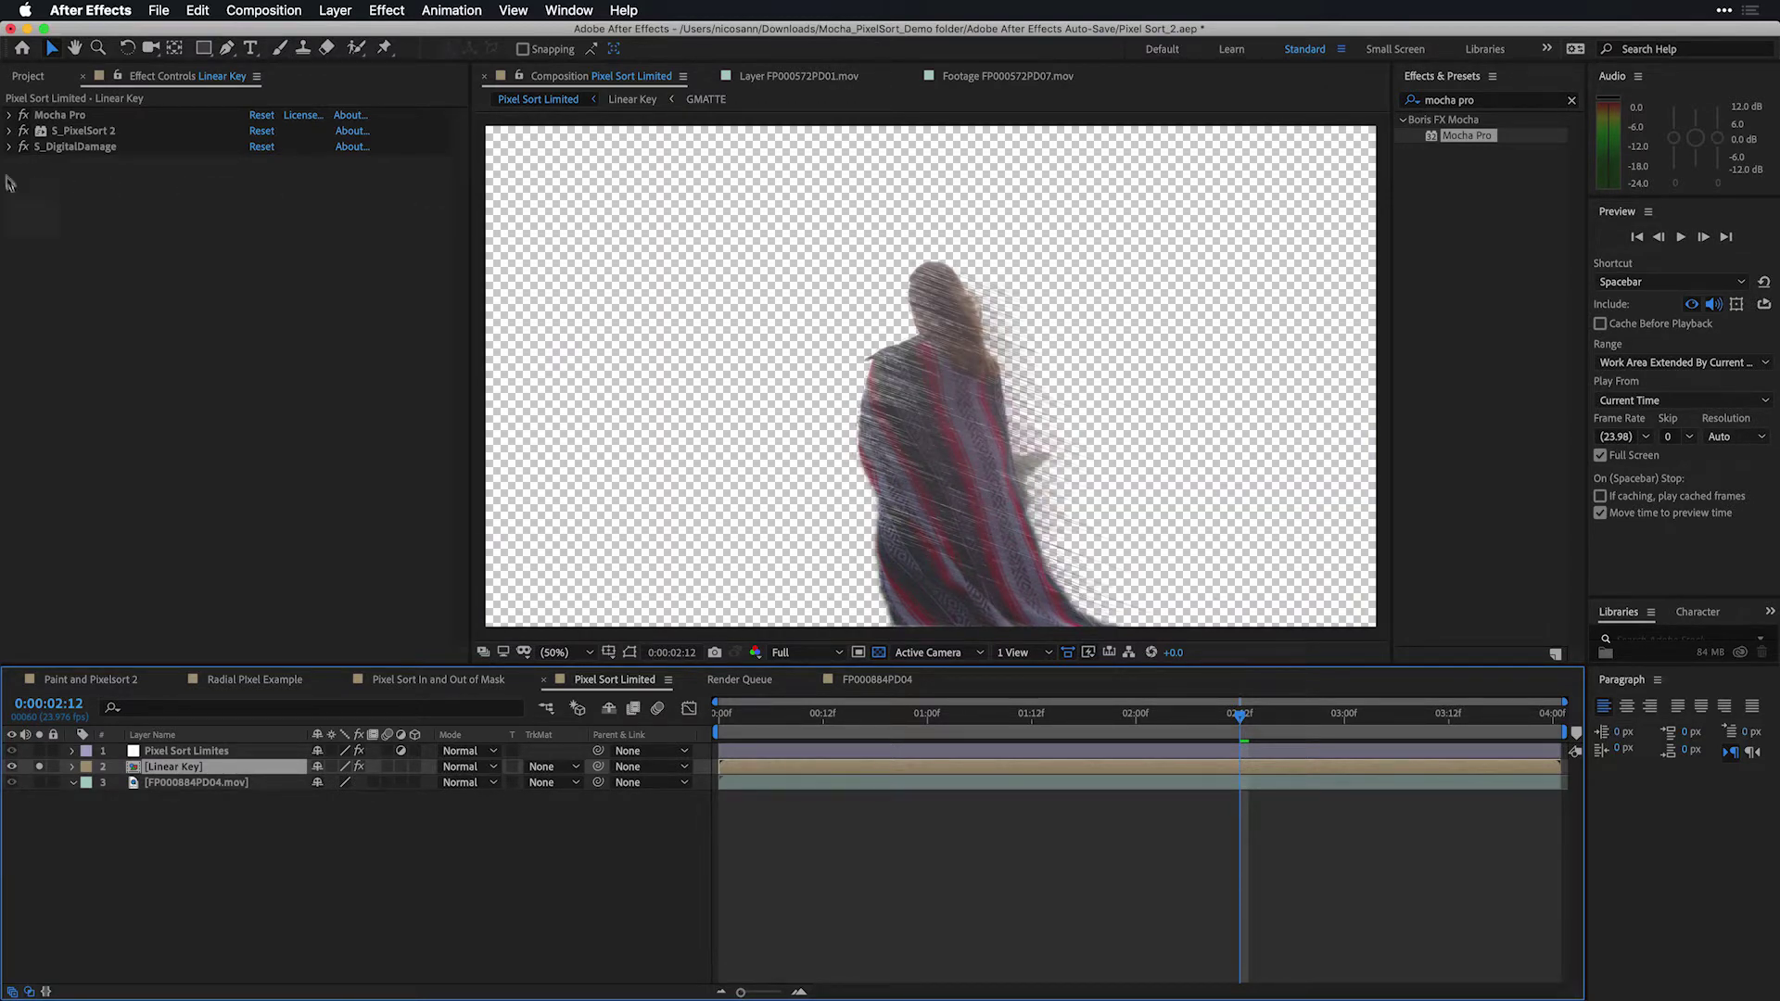
key(space)
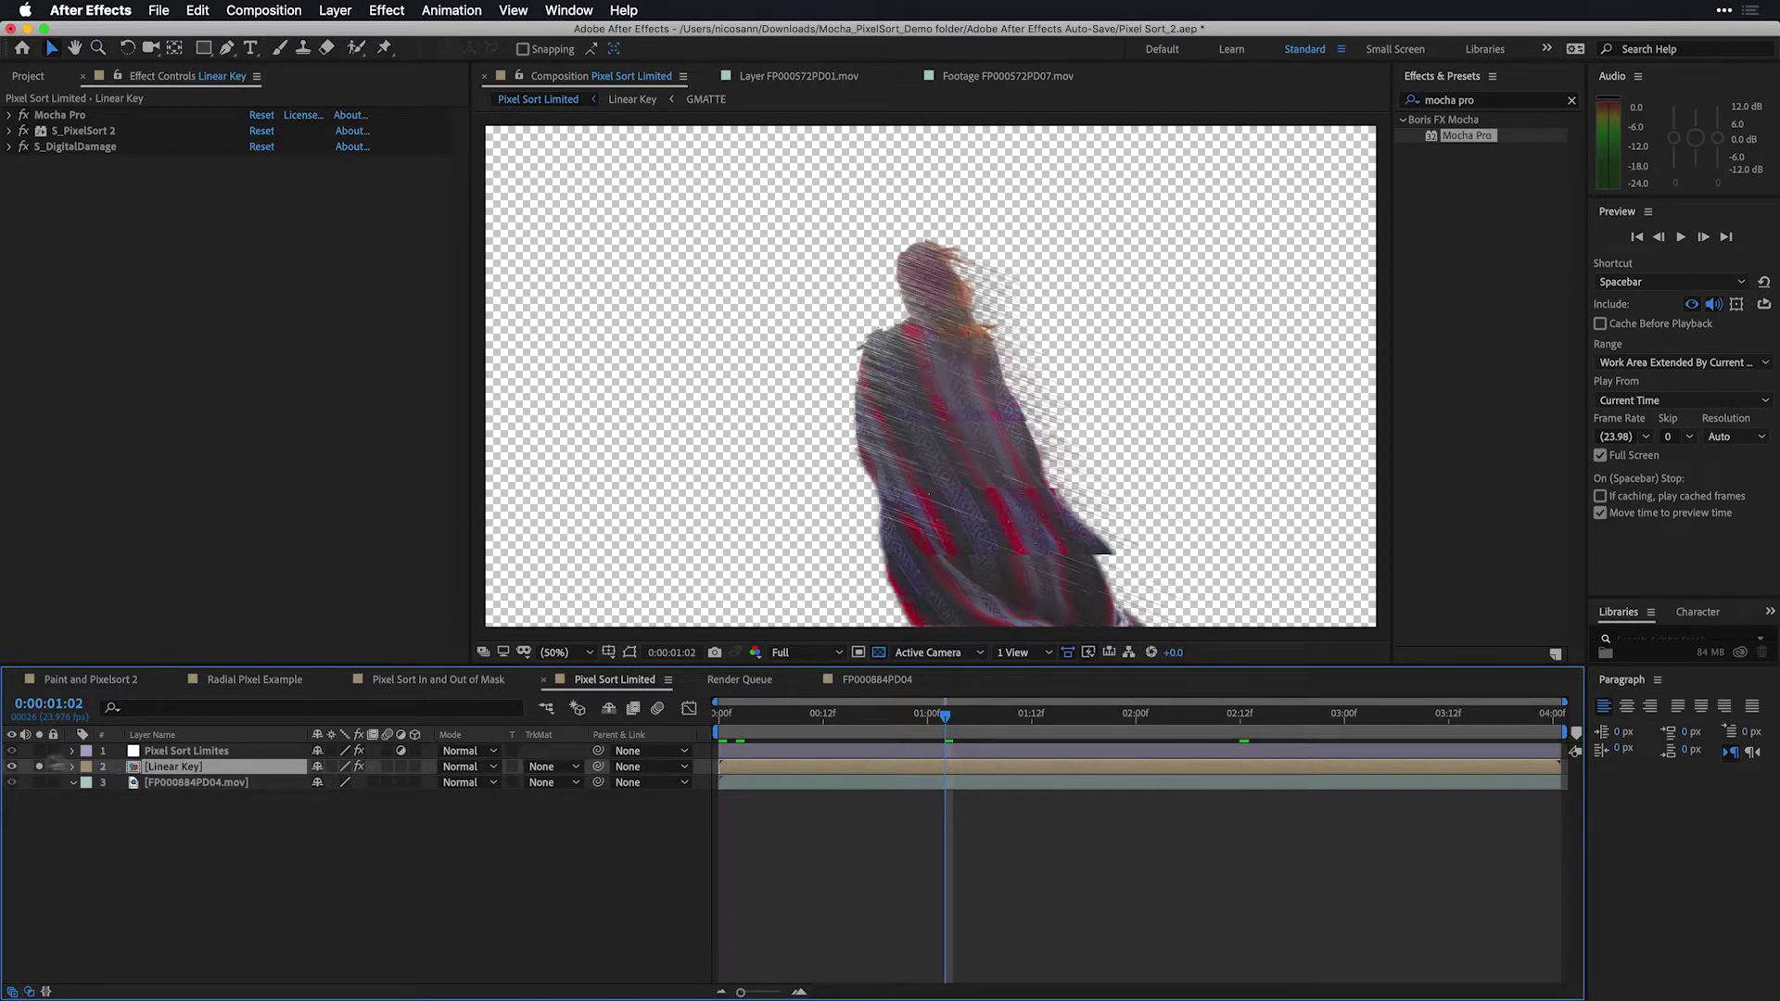
Step: Solo the Pixel Sort Limites layer, then turn off all solos to view the full composite
click(39, 751)
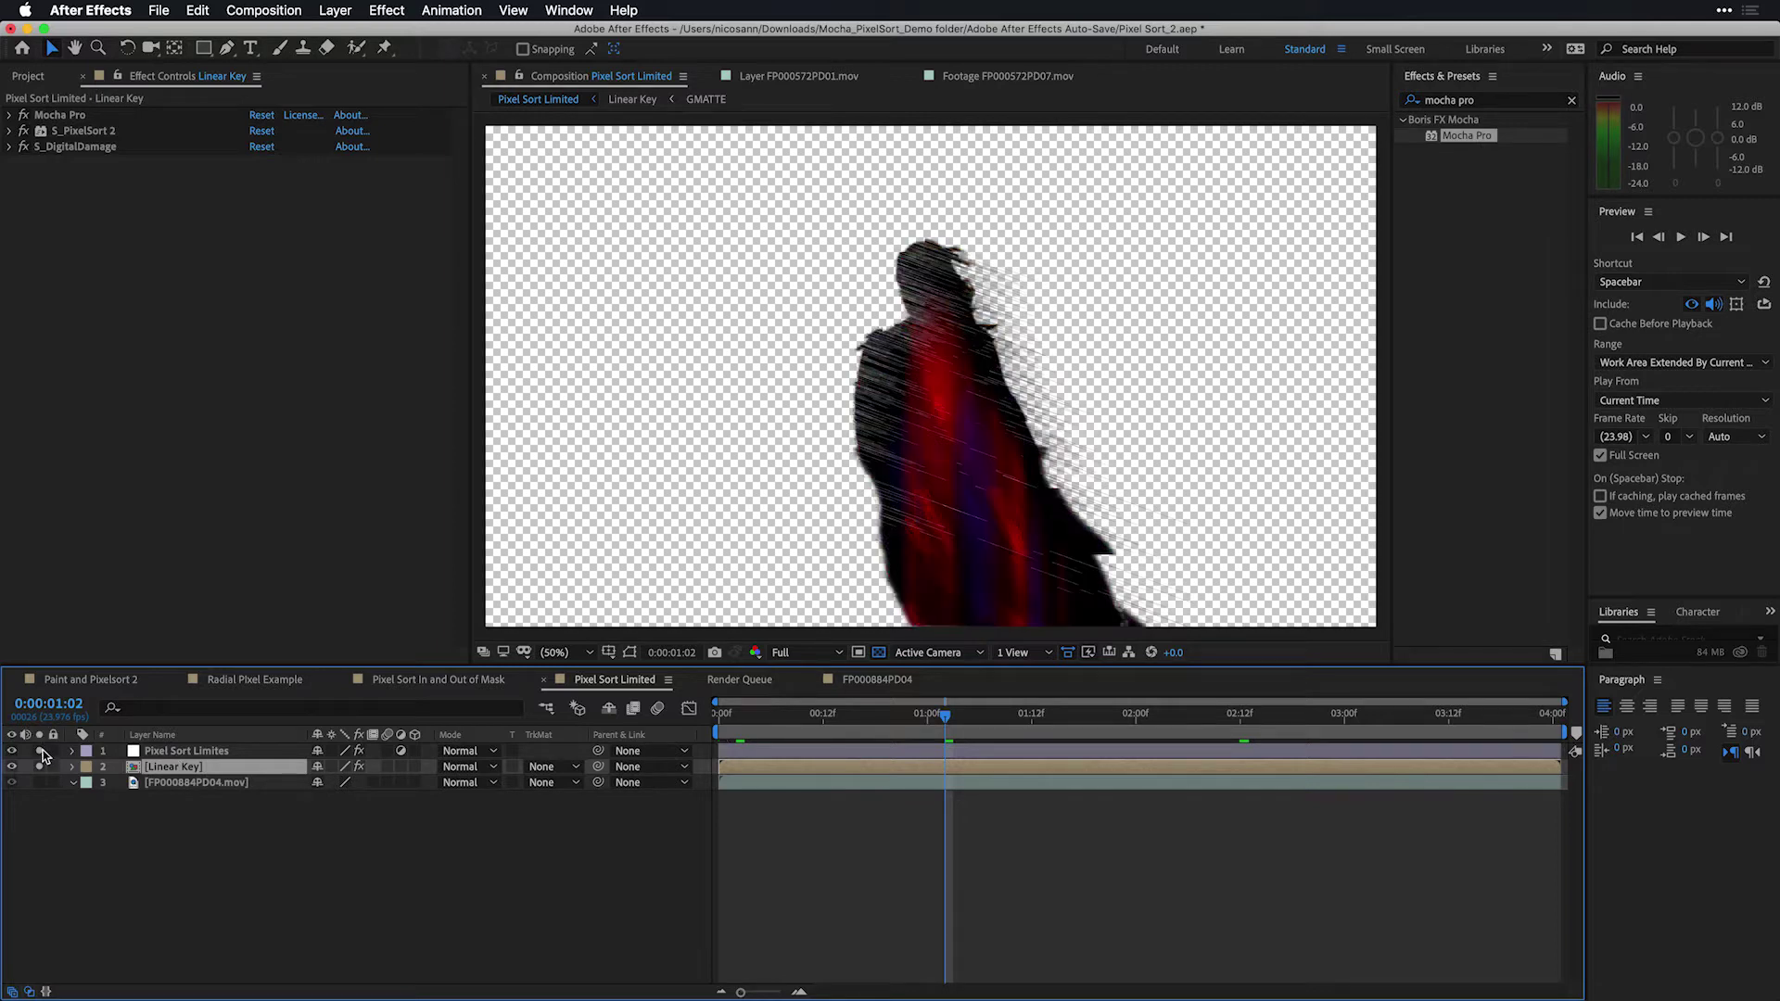
click(210, 753)
click(39, 767)
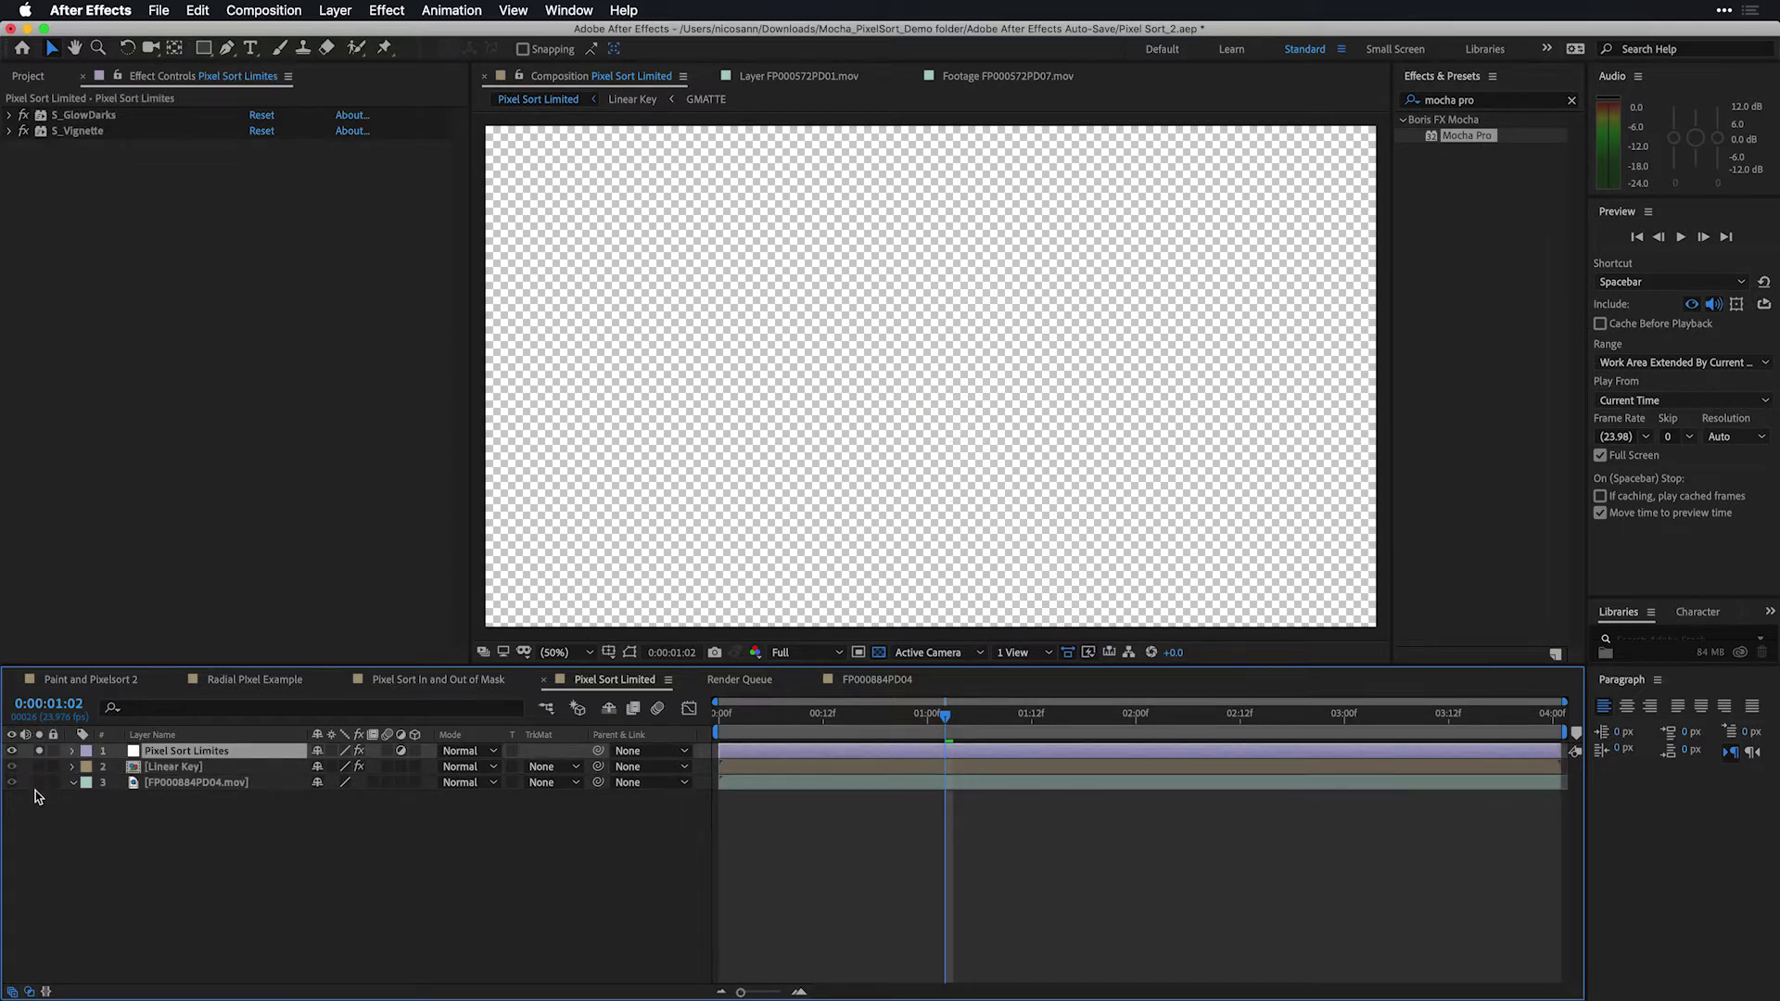
click(40, 784)
click(41, 784)
click(39, 751)
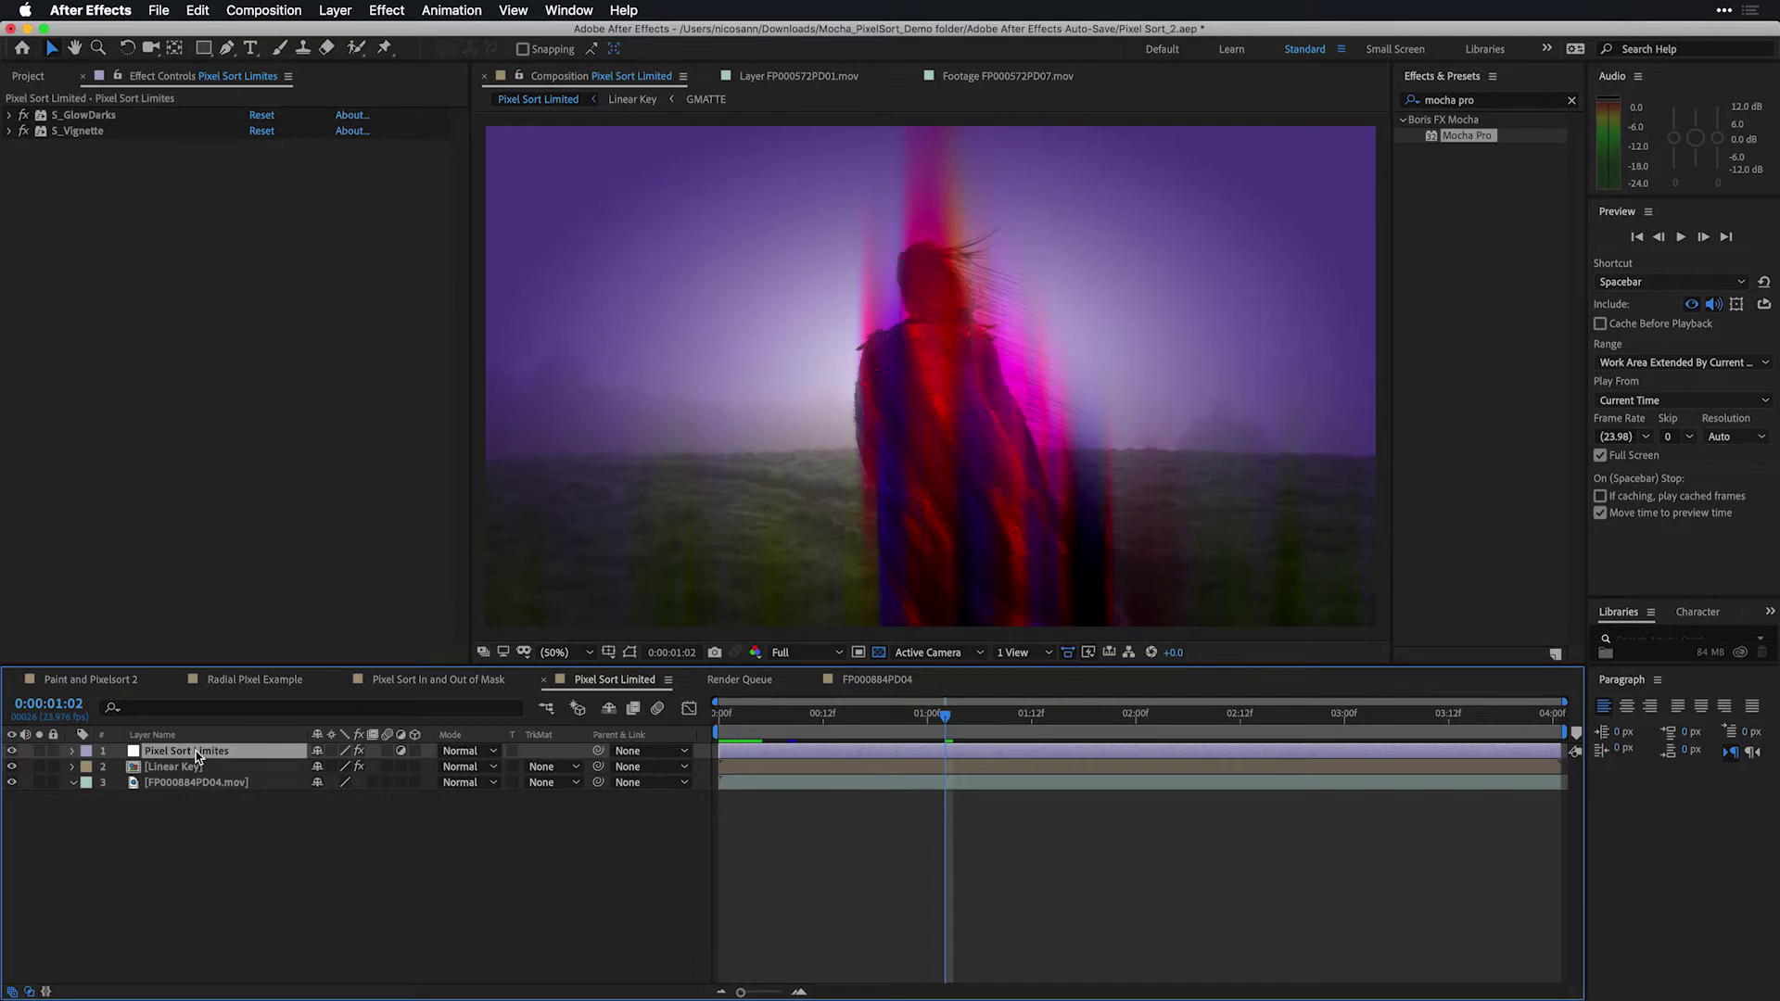
click(10, 118)
Step: Load a preset onto S_GlowDarks (Darkness 2.5, Threshold 0.38, Glow Width 54) and re-enable S_Vignette
click(9, 116)
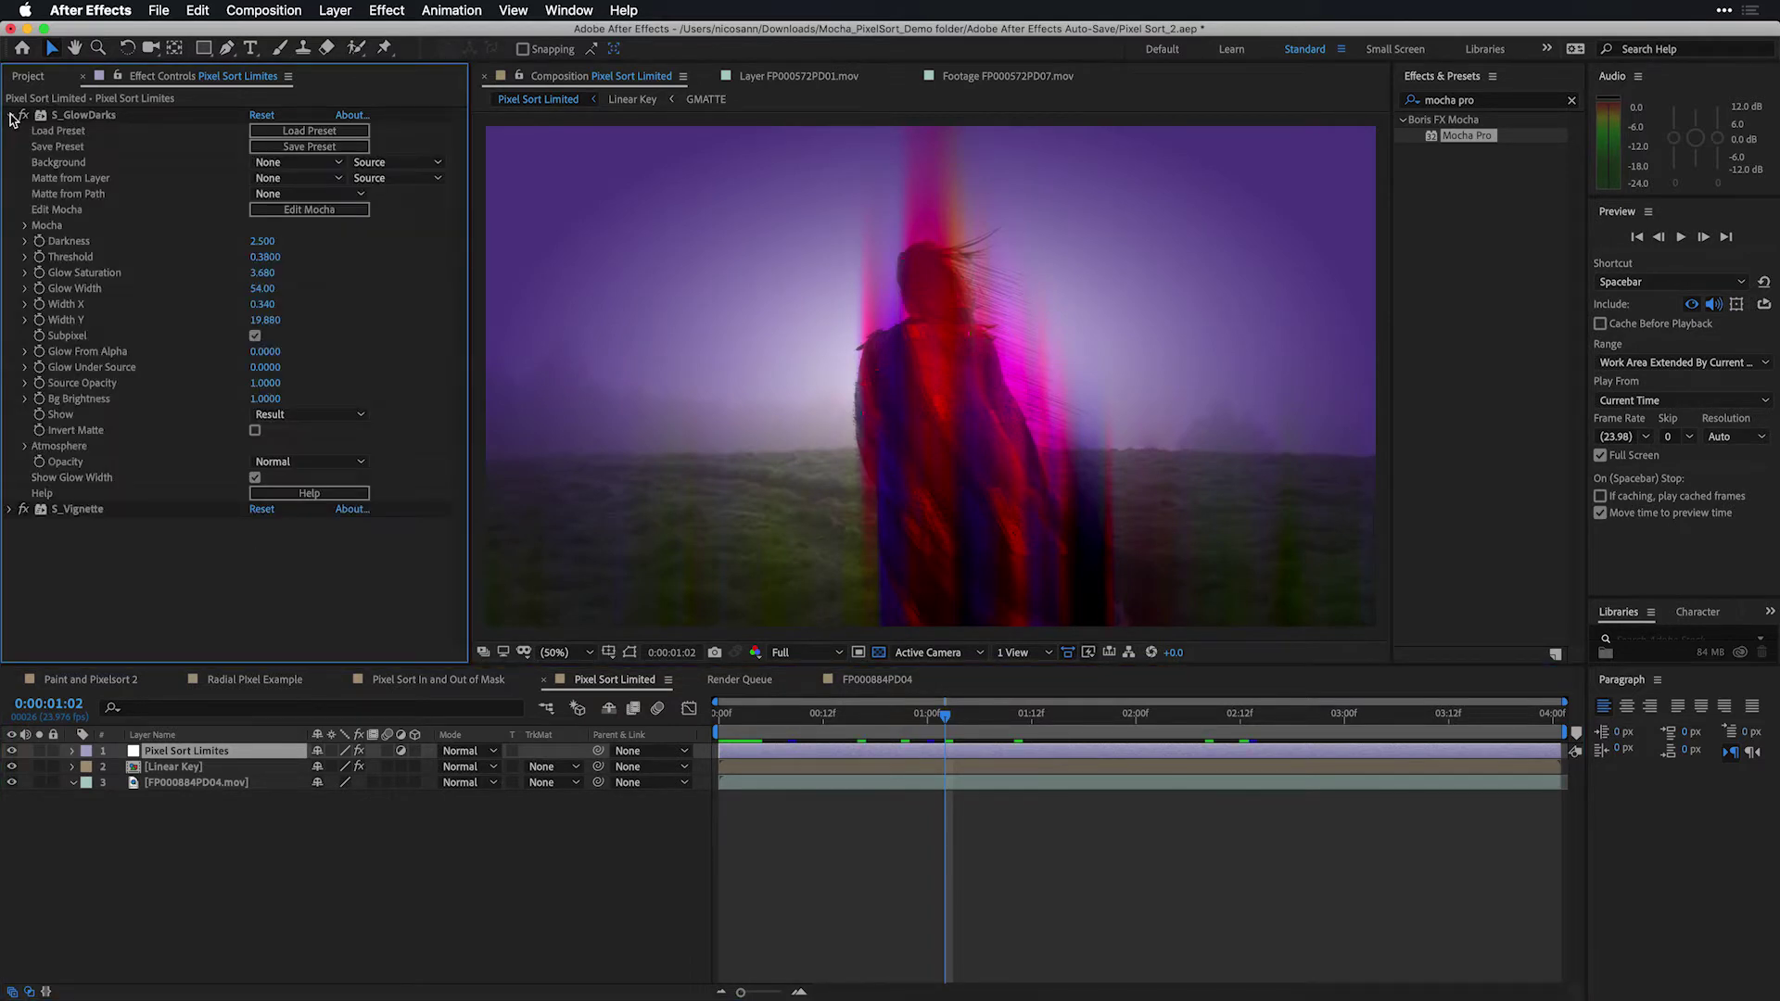
click(311, 132)
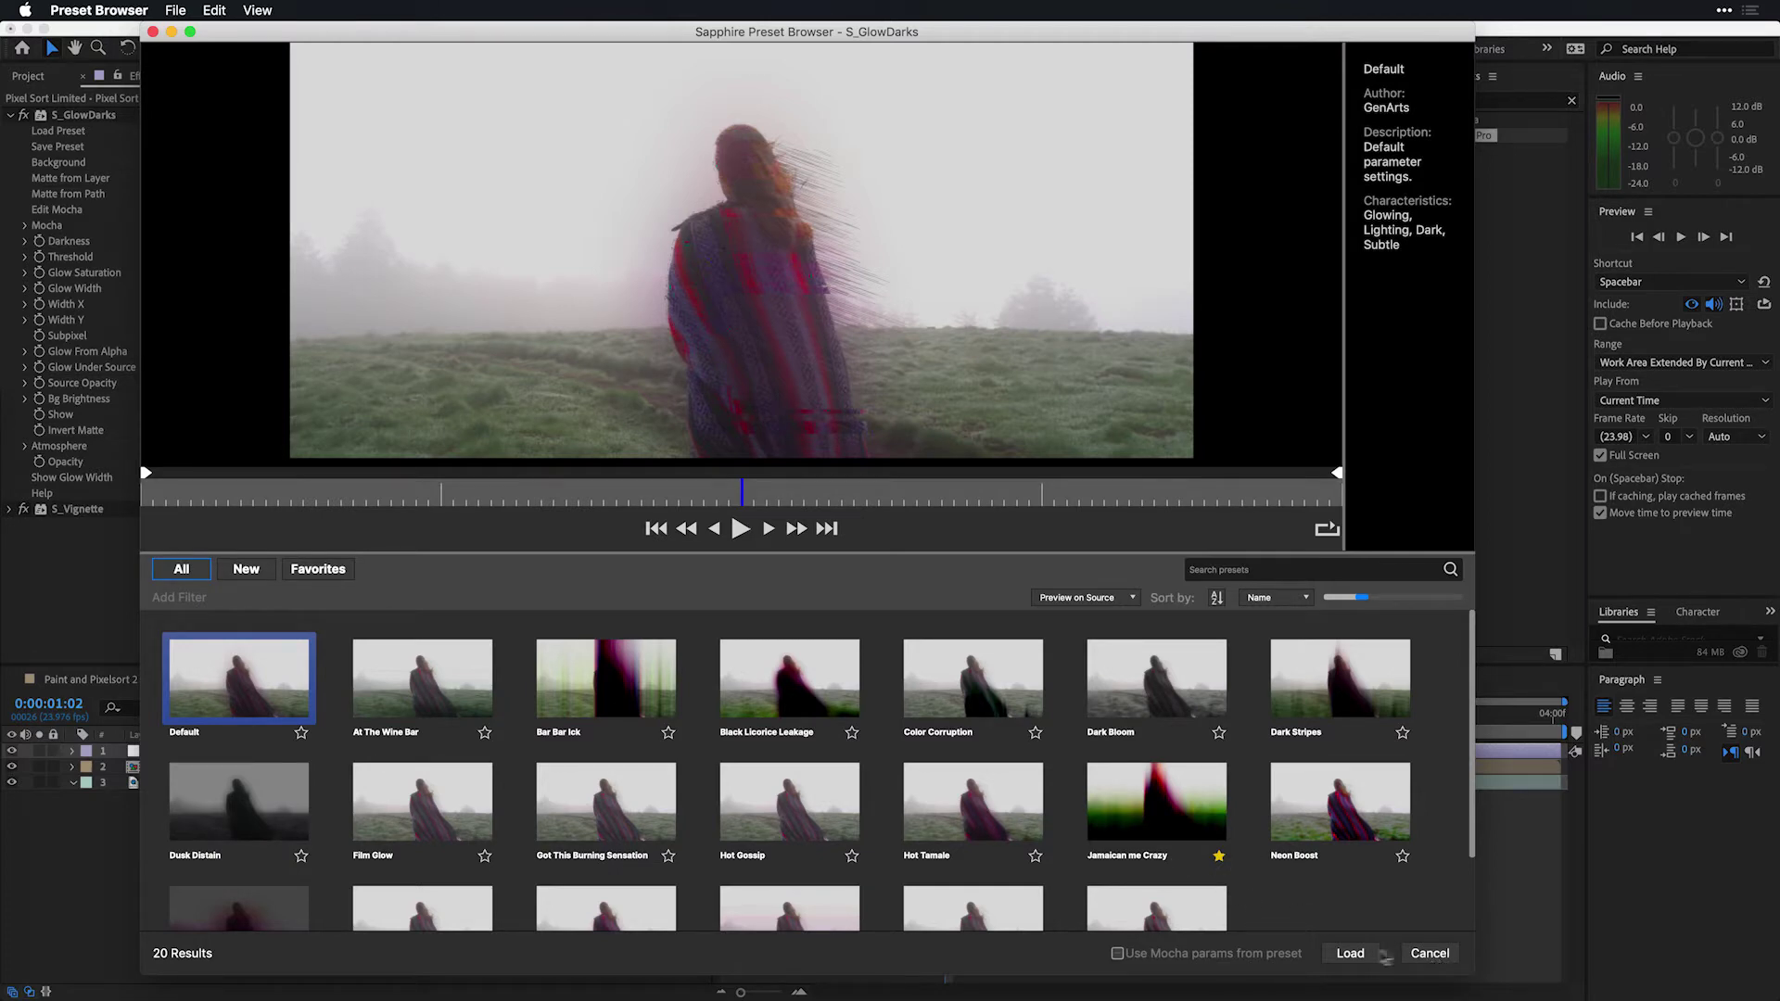
click(1375, 955)
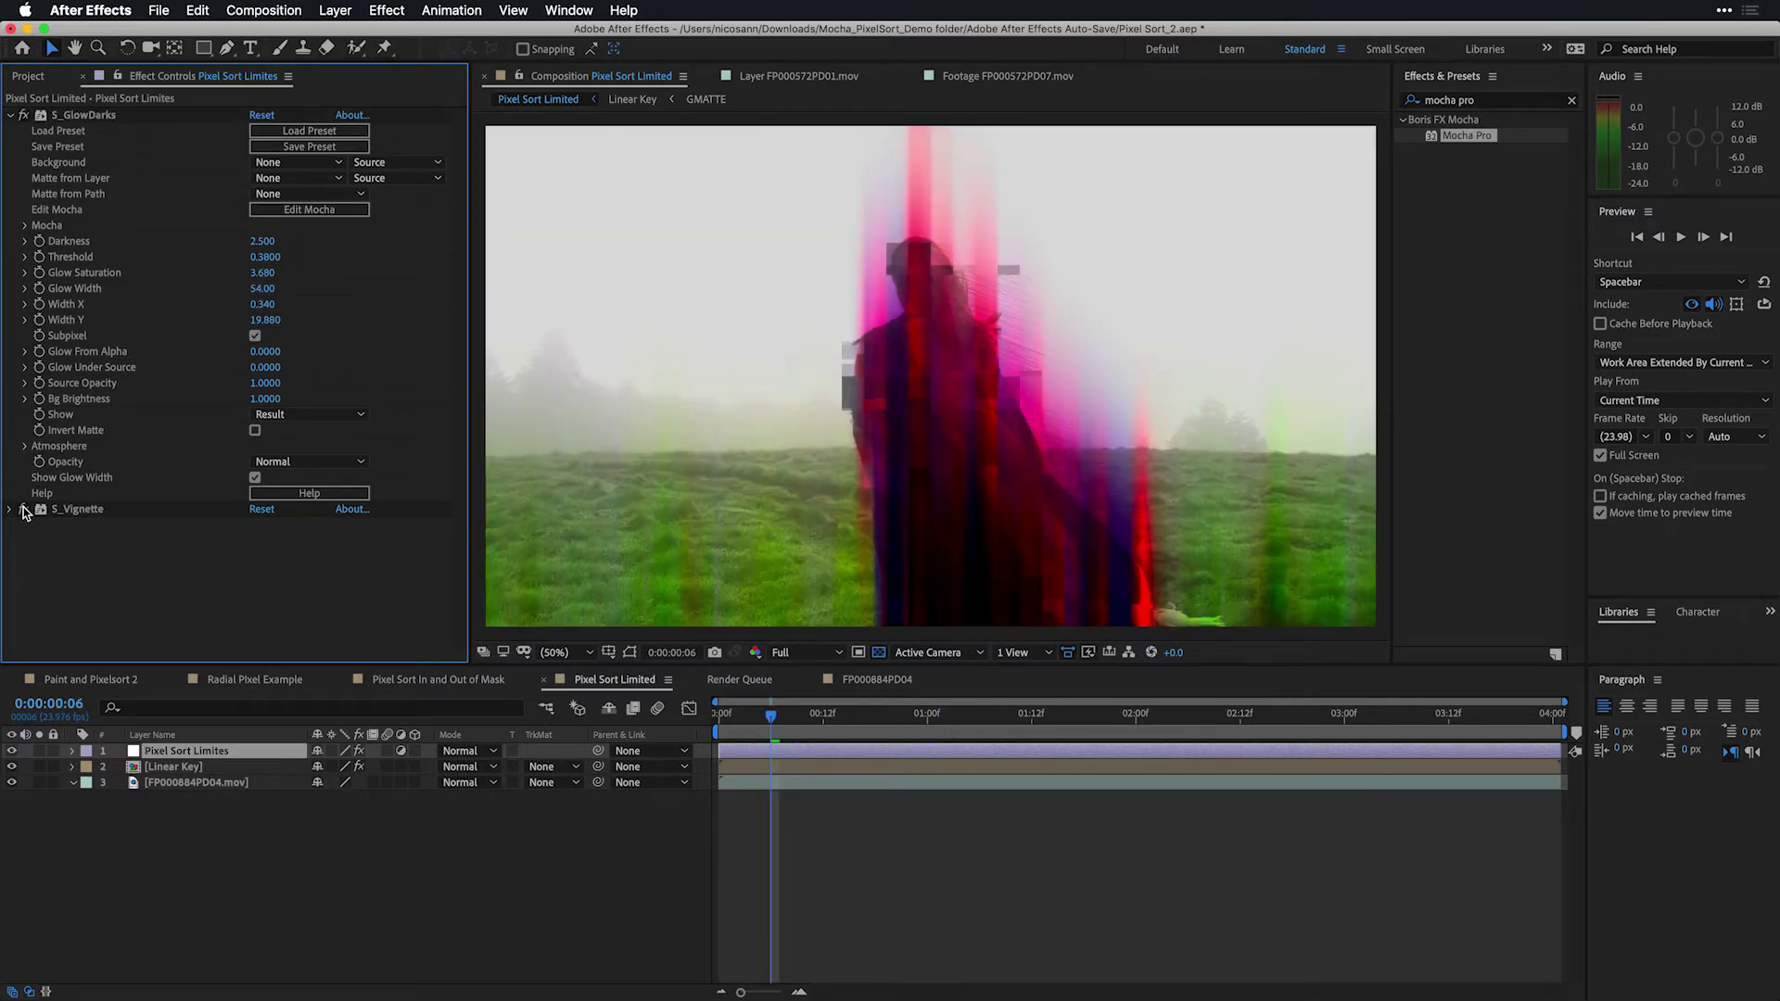
click(24, 510)
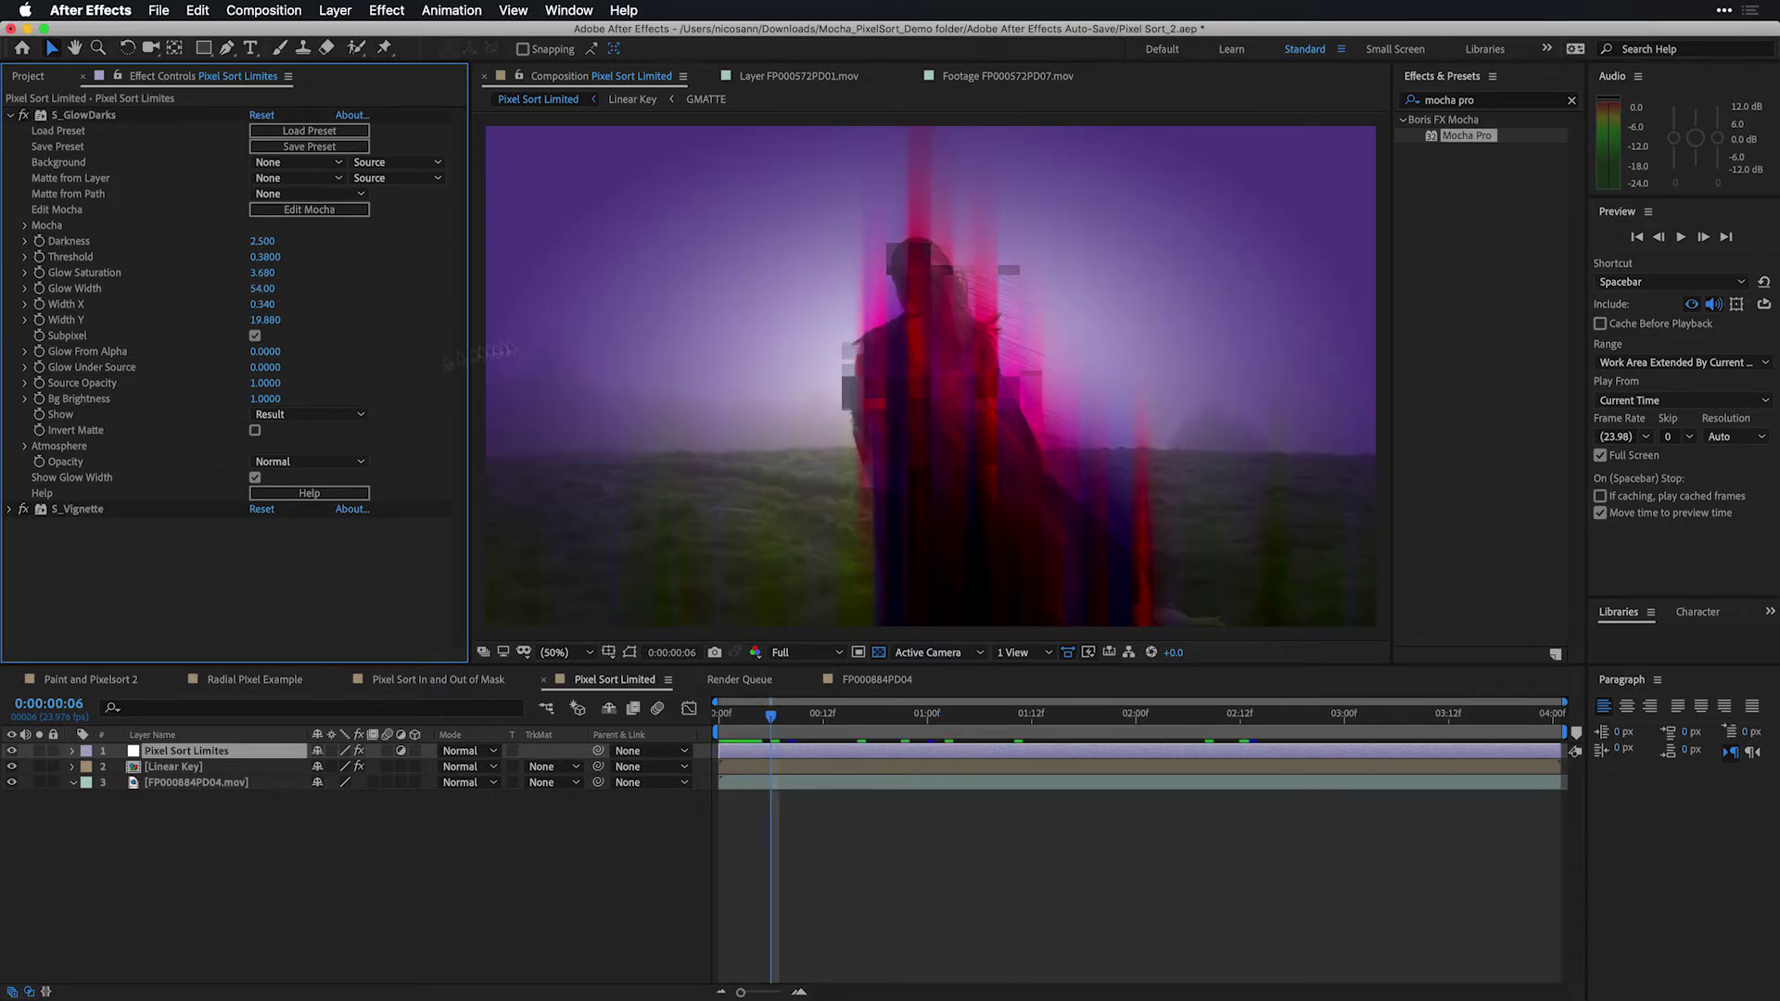